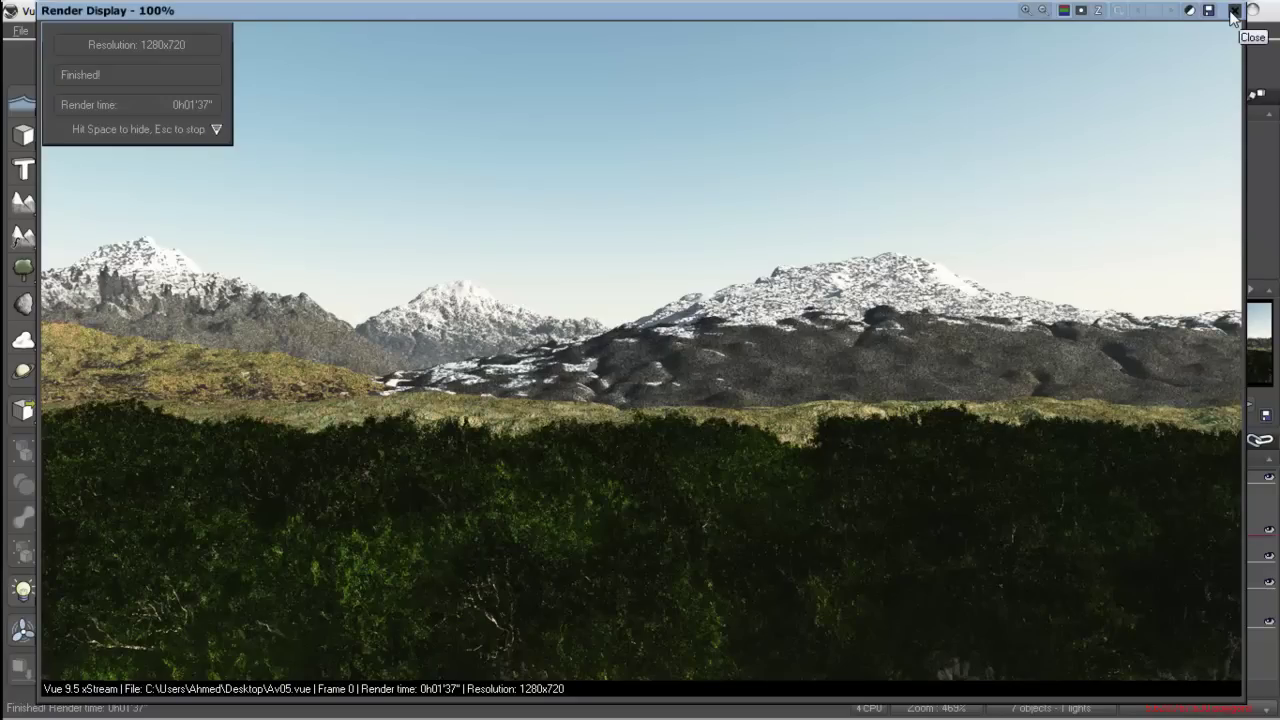
Step: Close the finished render and set the render options to Final preset quality with 600 DPI
left_click(1233, 12)
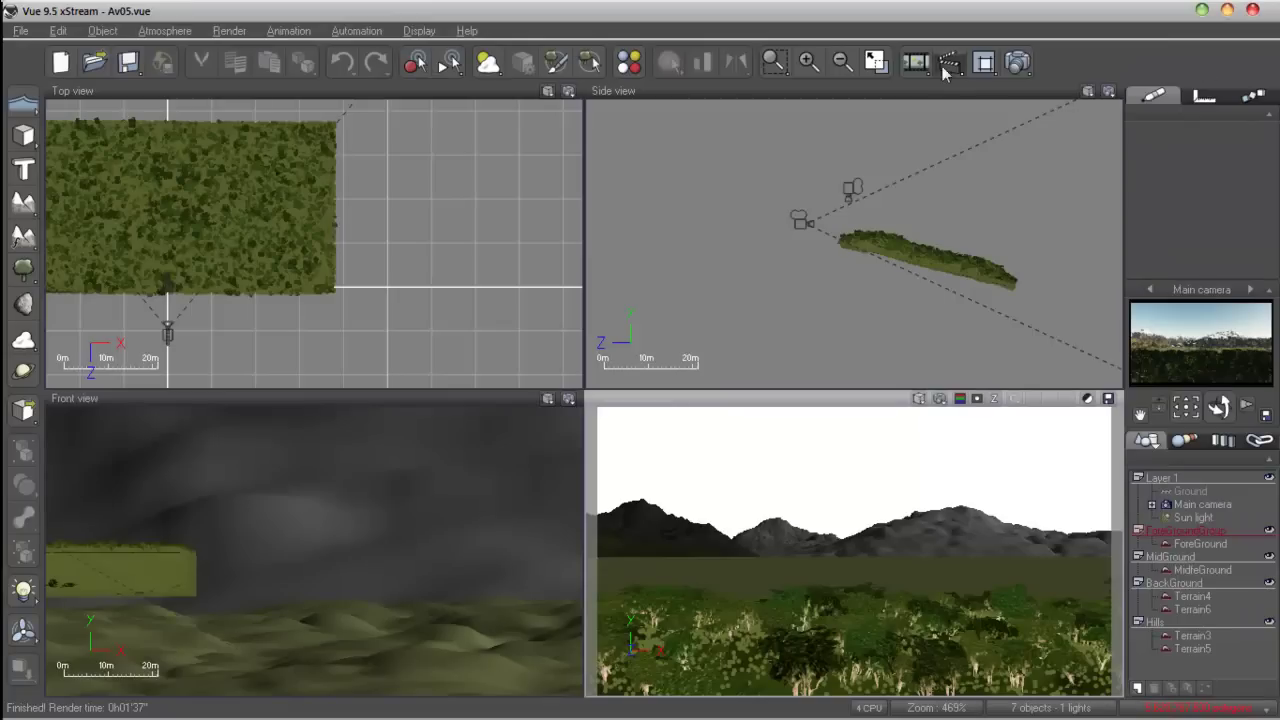
left_click(1018, 63)
left_click(126, 192)
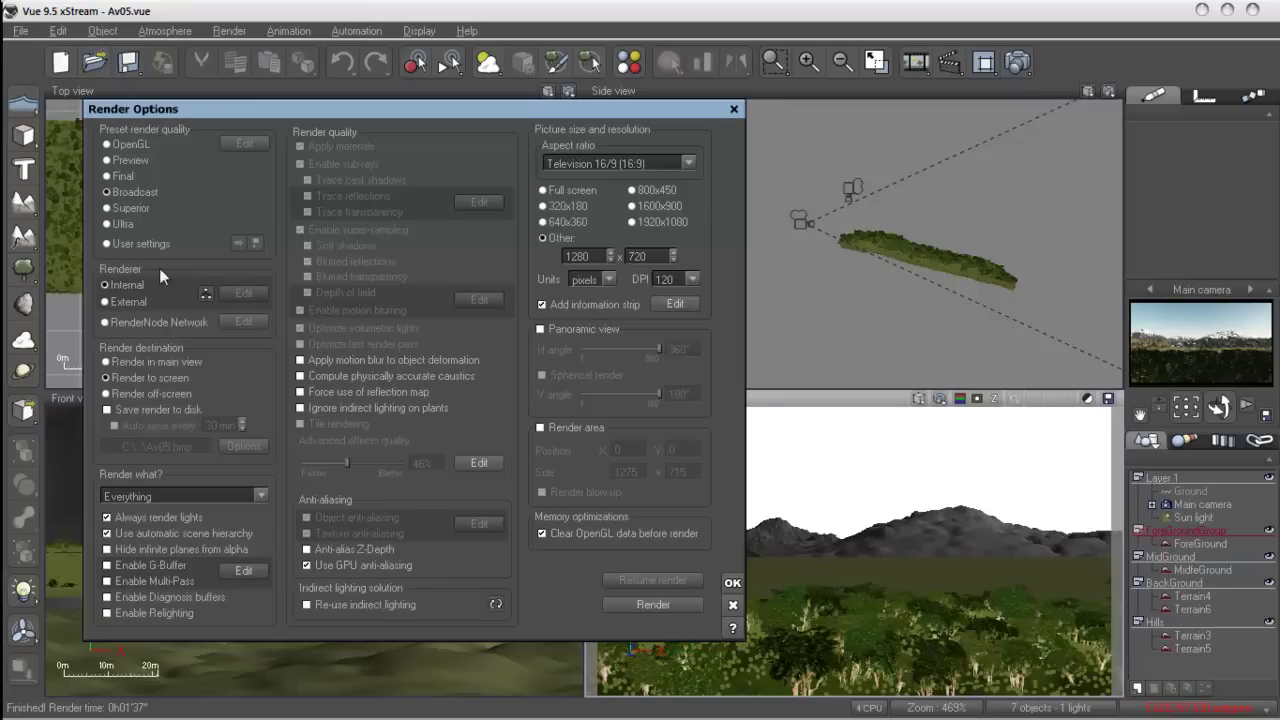
left_click(124, 225)
left_click(120, 176)
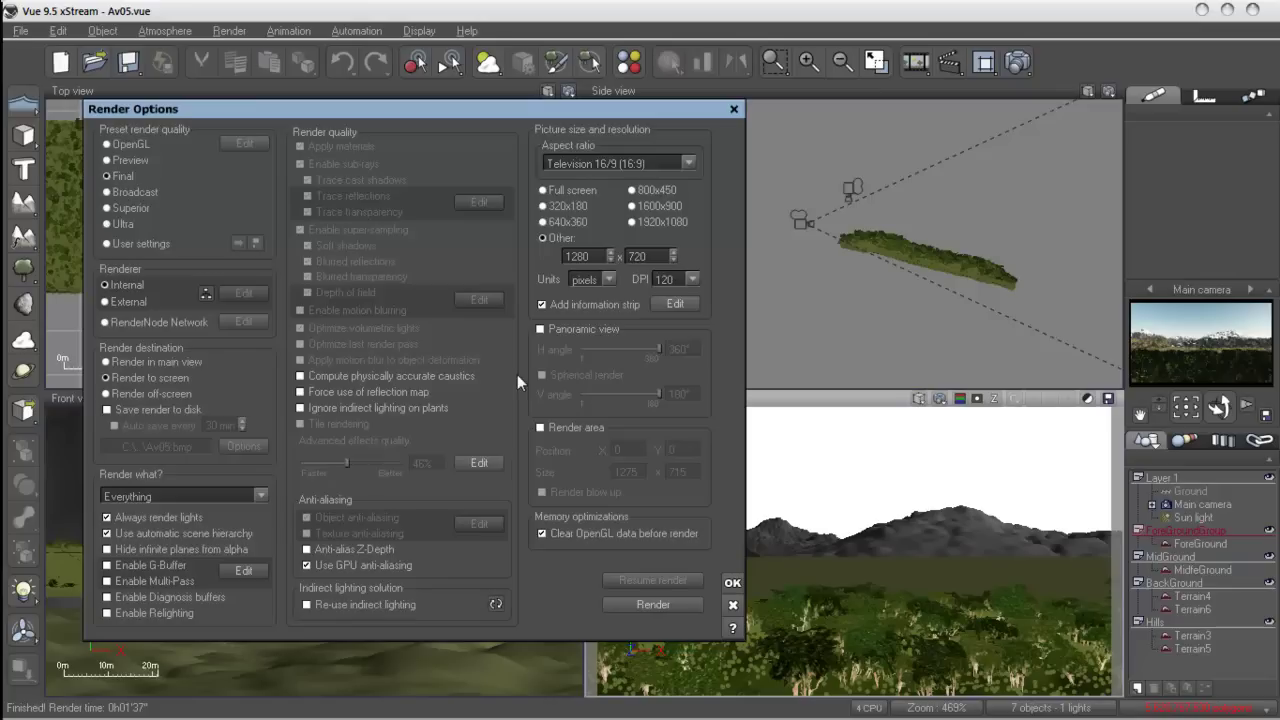
left_click(690, 281)
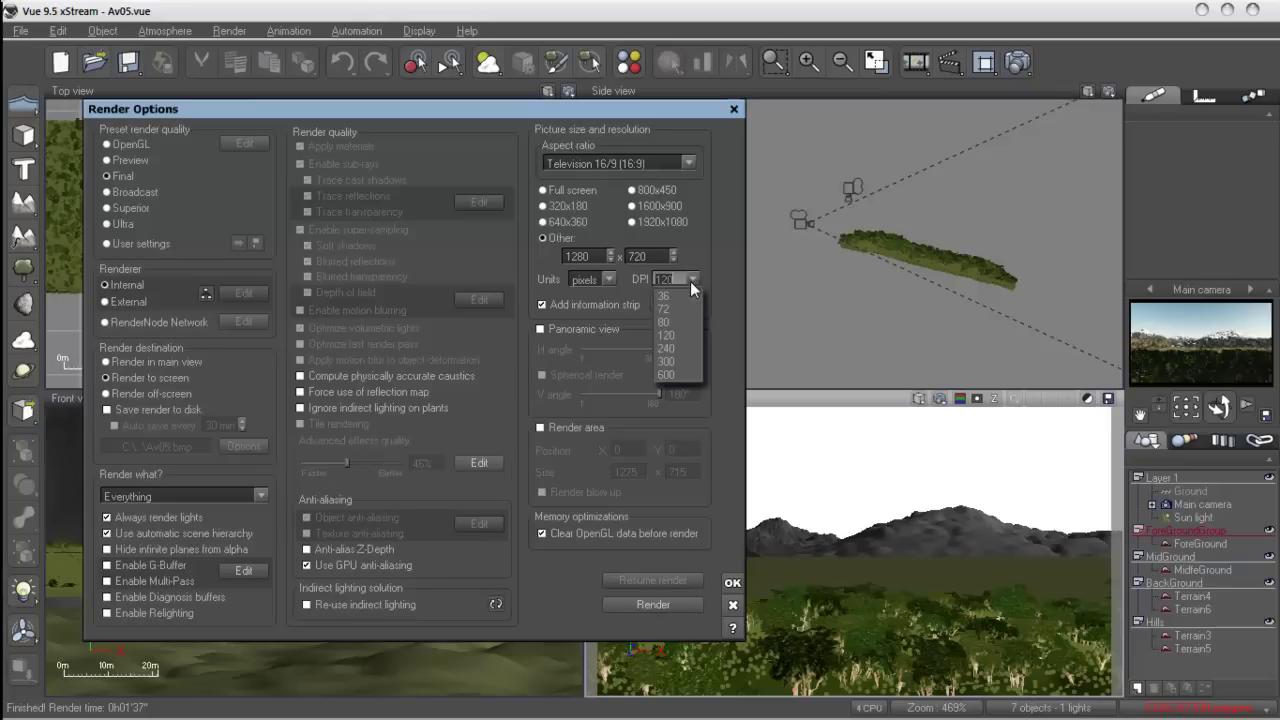
left_click(672, 377)
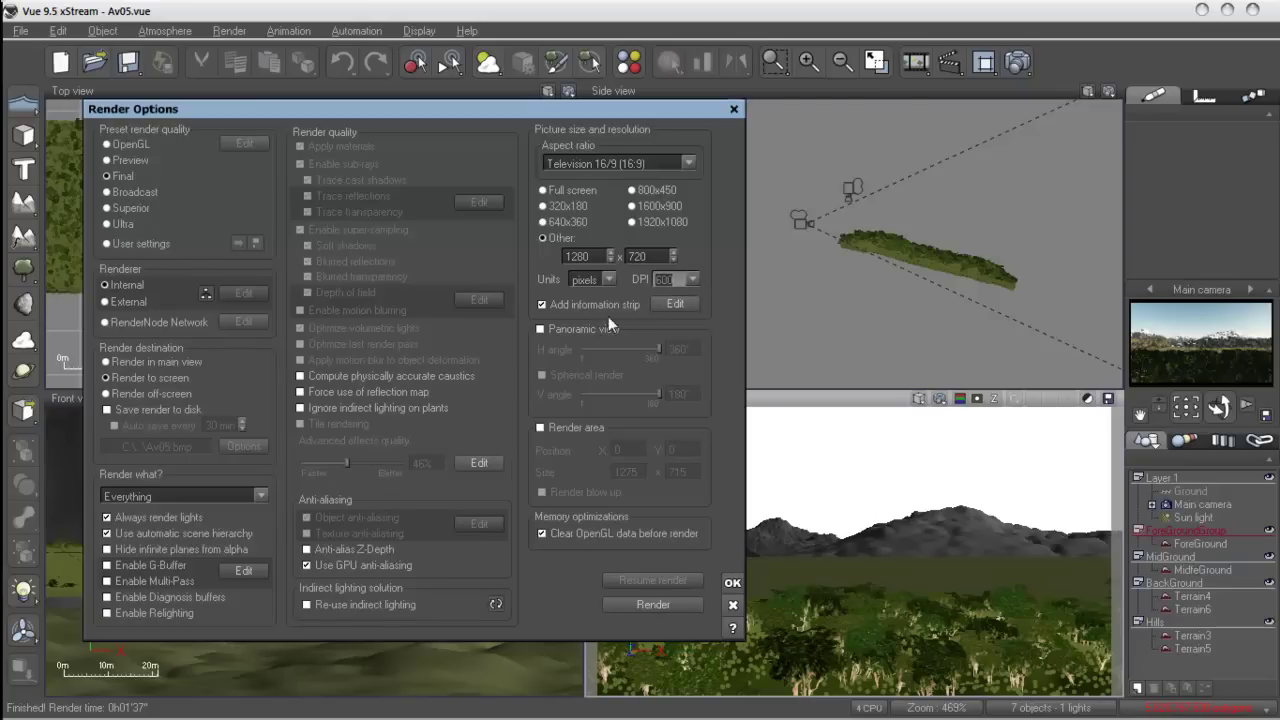
left_click(732, 583)
Step: Test-render the main camera view at 1280x720, stopping it partway and closing the render display
left_click(1015, 65)
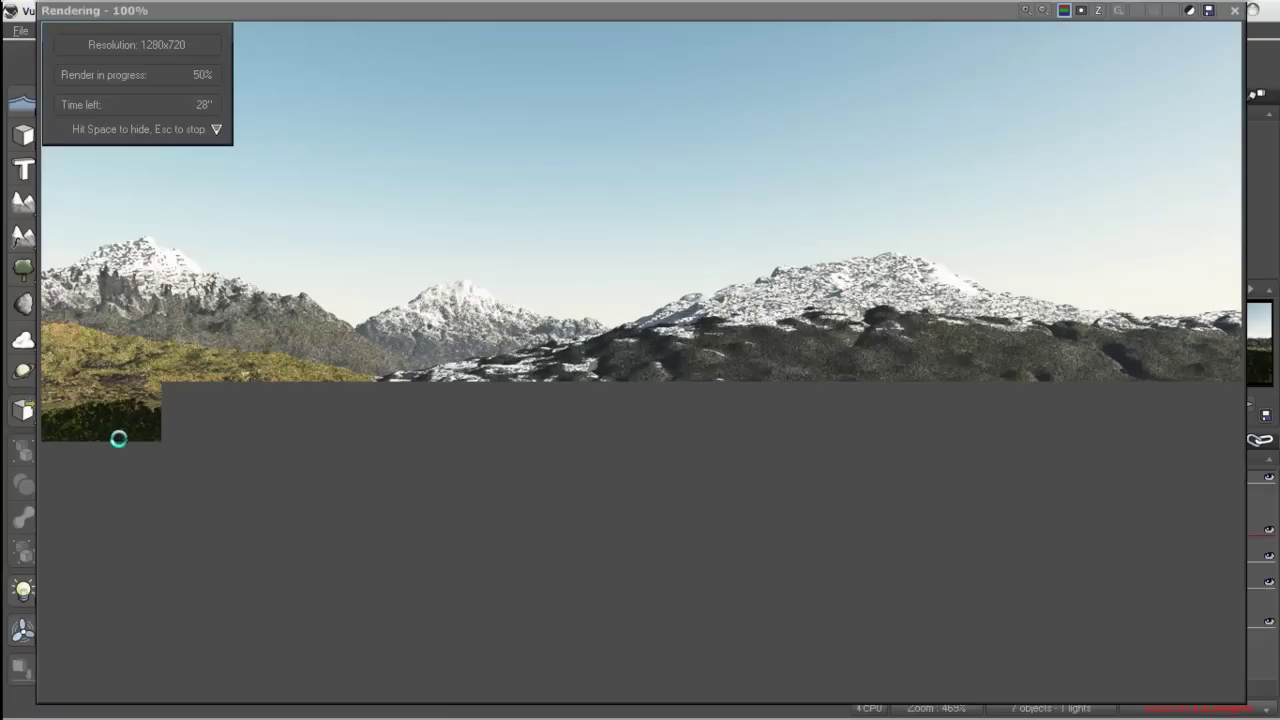
key("Escape")
left_click(1235, 10)
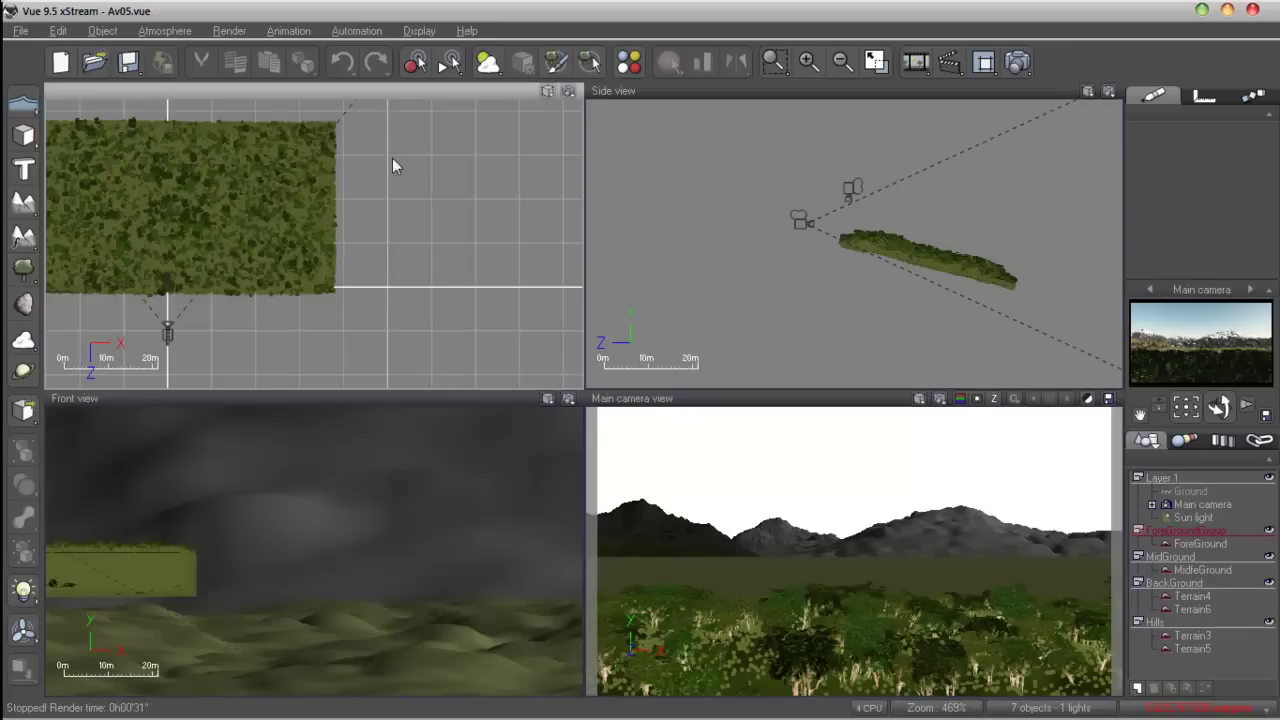
Step: Select the MidleGround terrain and open its Default material in the Advanced Material Editor
scroll(409, 145, "down", 5)
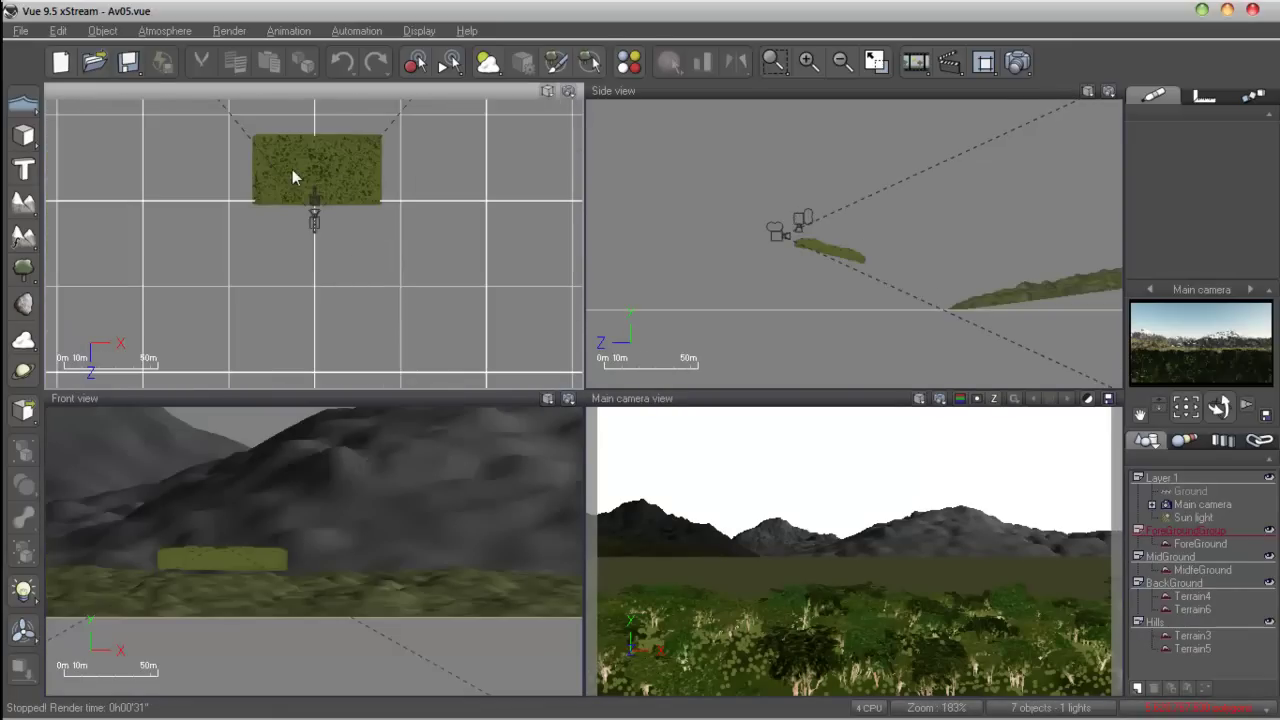
right_click_drag(306, 162, 389, 216)
scroll(389, 216, "down", 3)
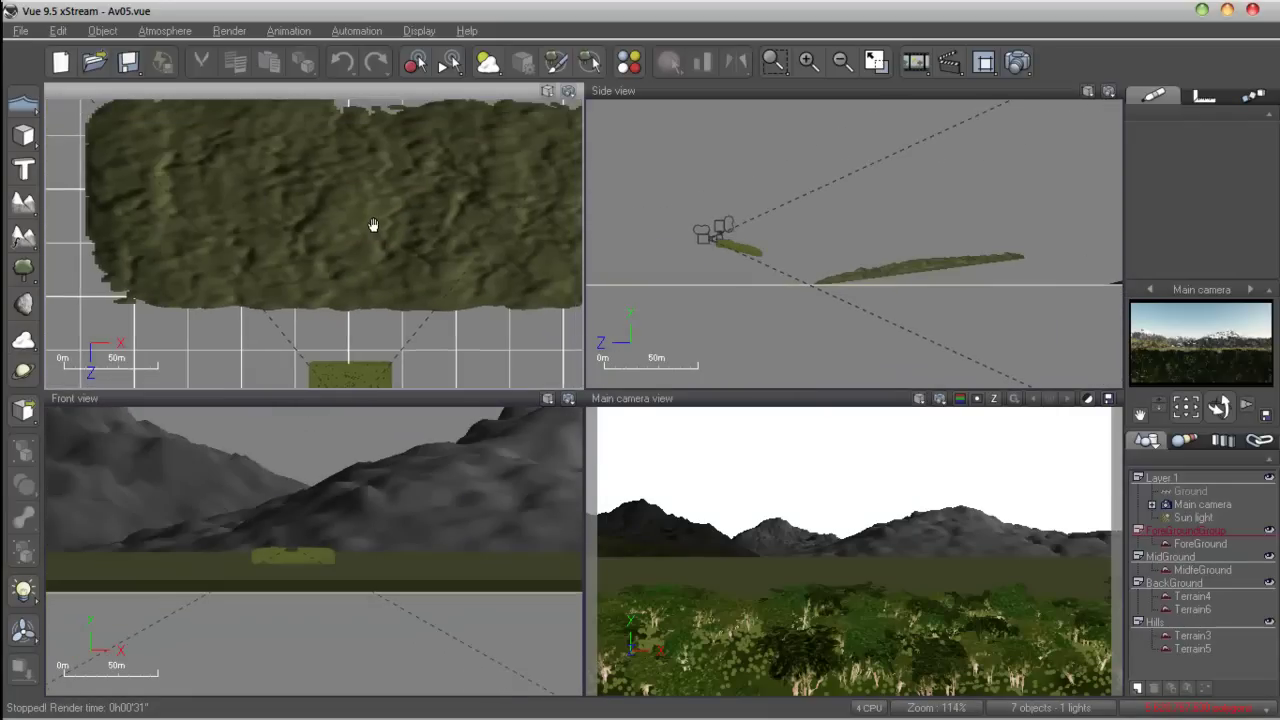
left_click(422, 270)
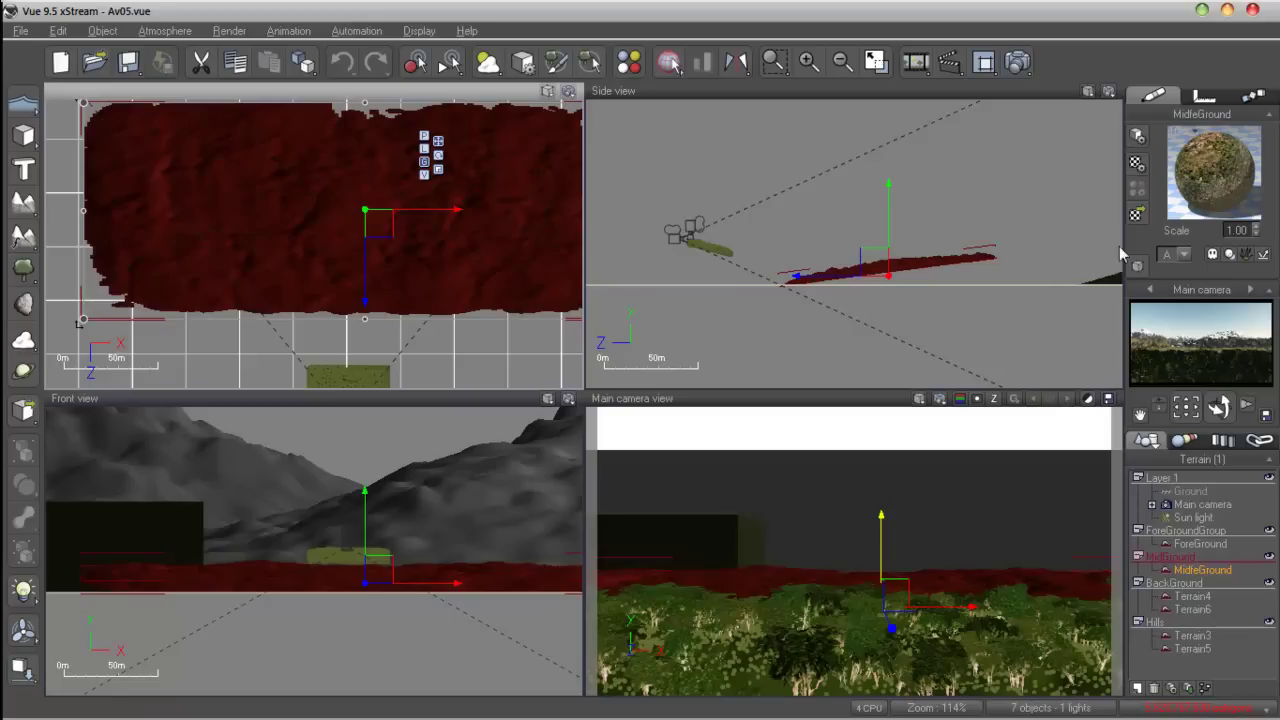
double_click(1232, 175)
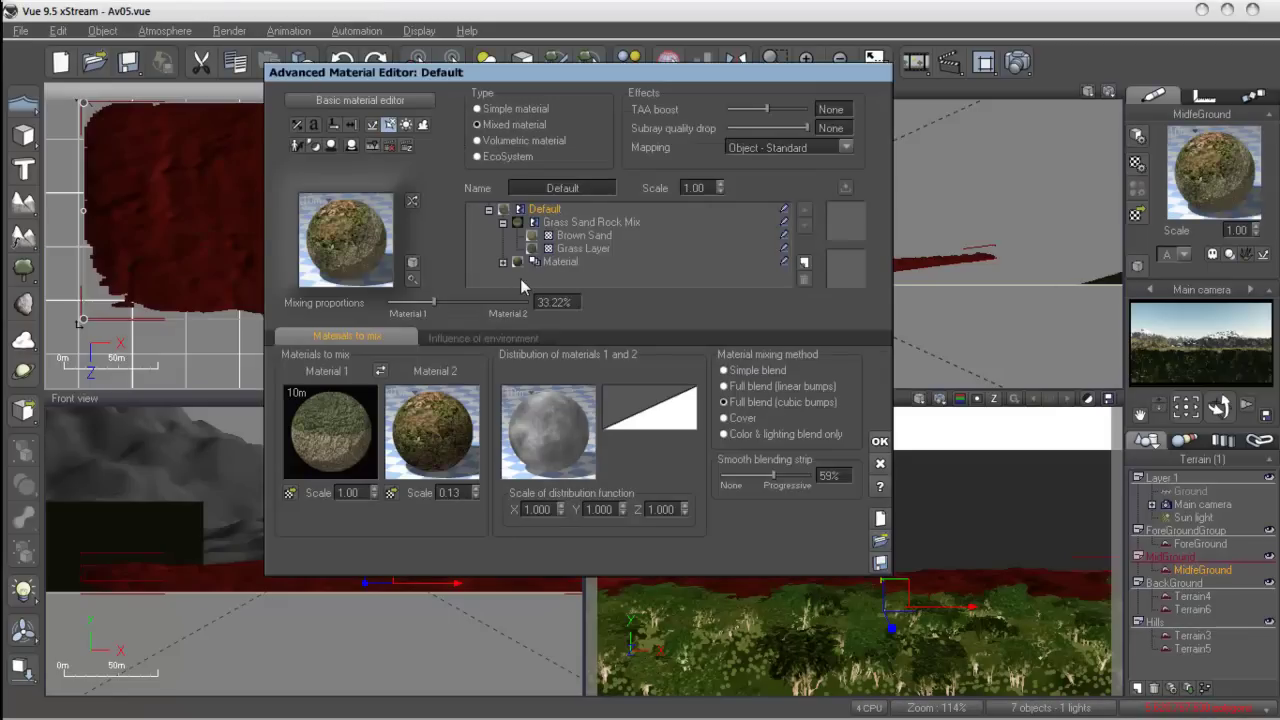
left_click_drag(477, 75, 616, 55)
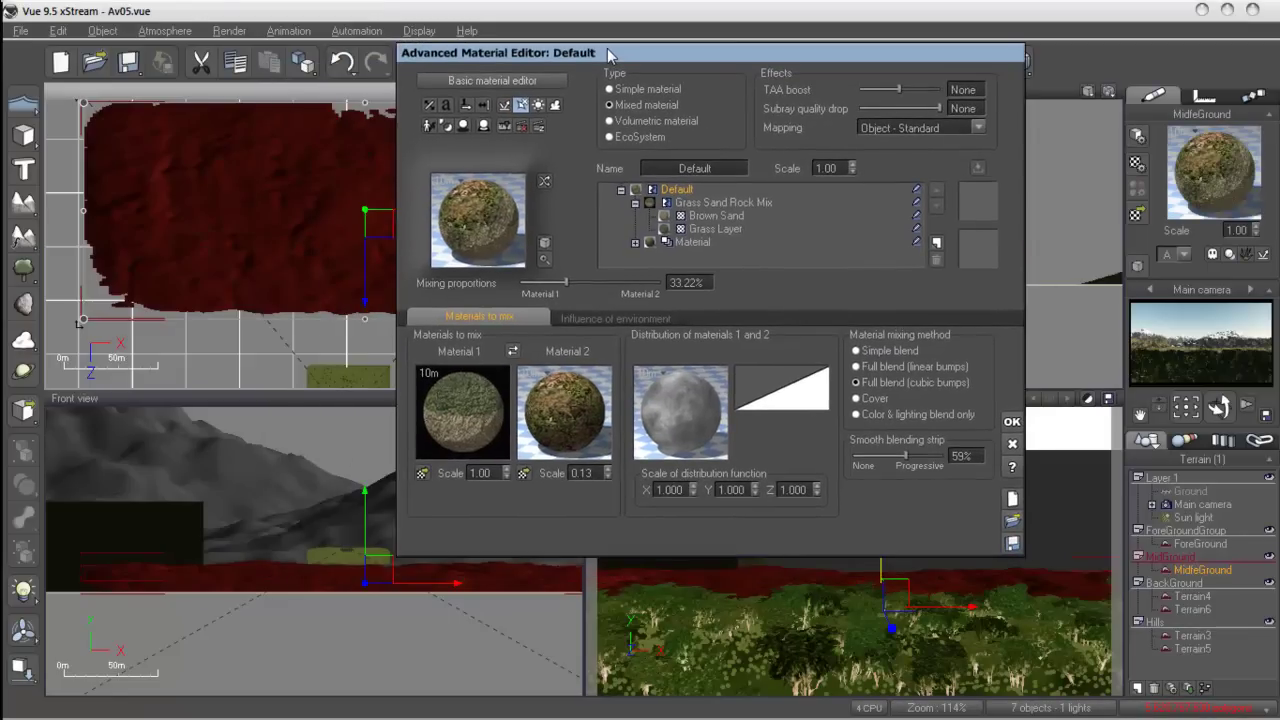
Step: Add the Vegetation material from the Landscapes collection as a new layer above the MidleGround's Default material
left_click(720, 230)
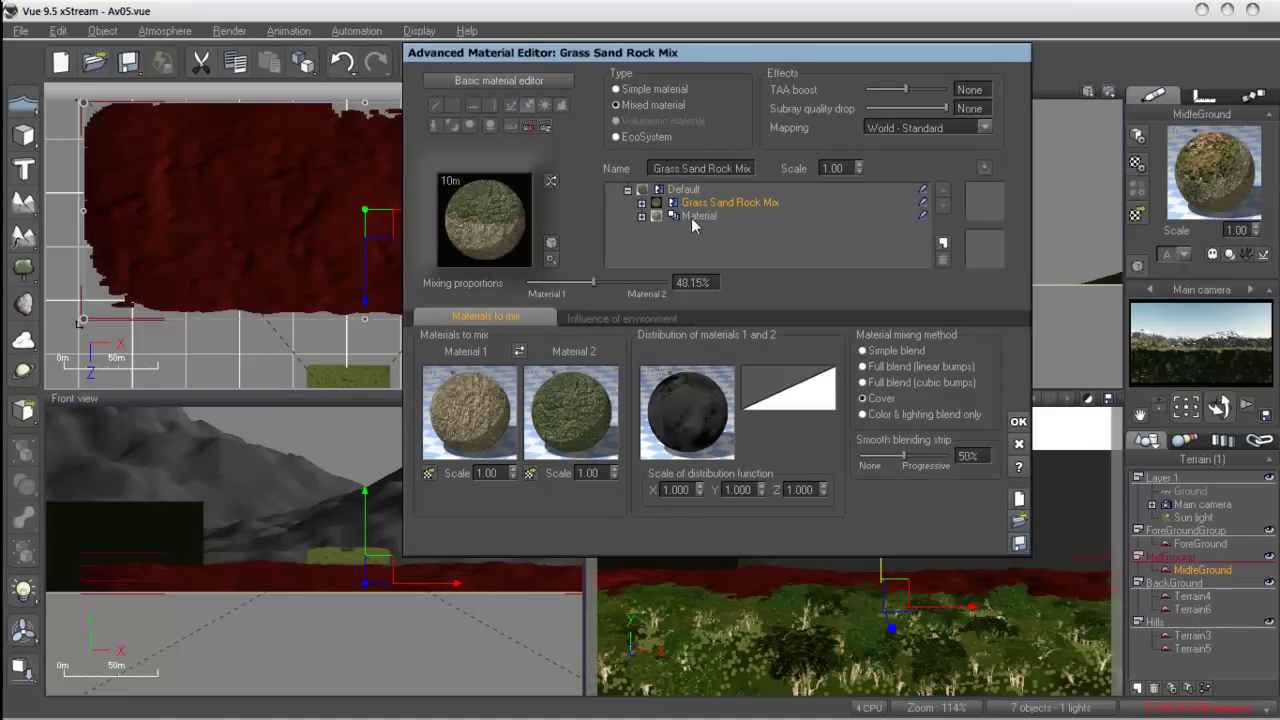
left_click(691, 217)
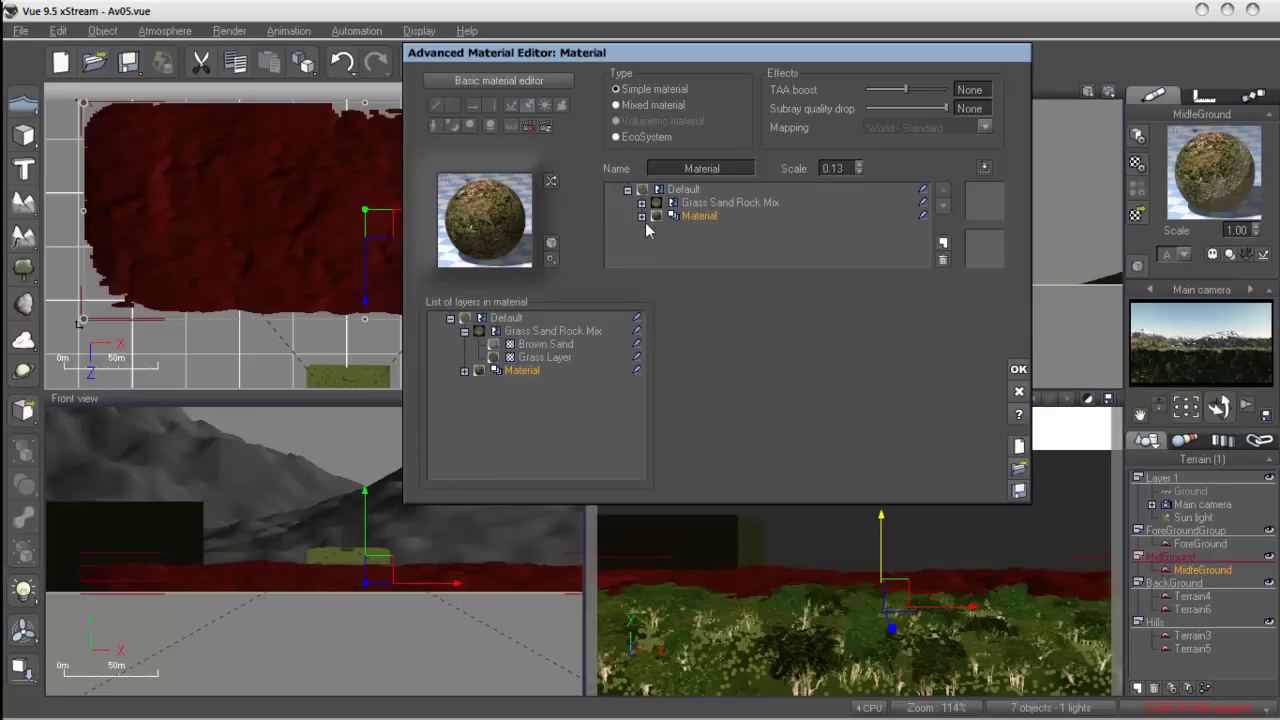
left_click(695, 203)
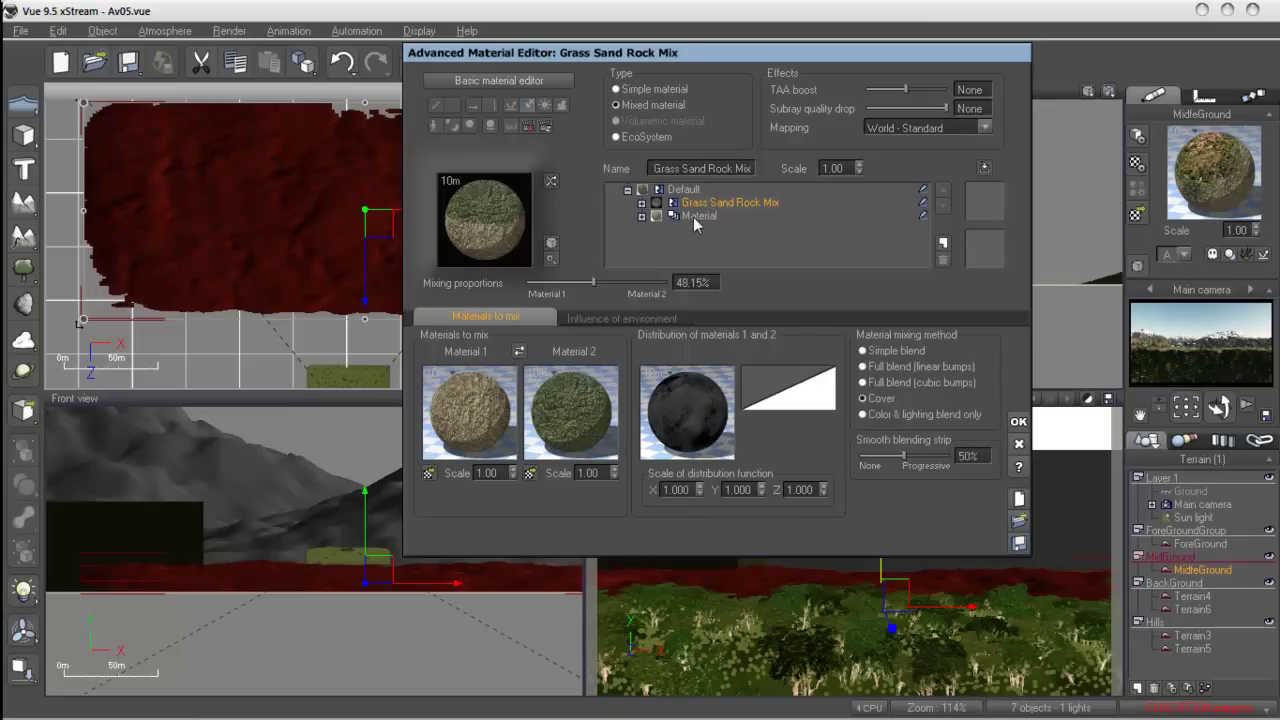
left_click(684, 189)
left_click(944, 246)
left_click(557, 455)
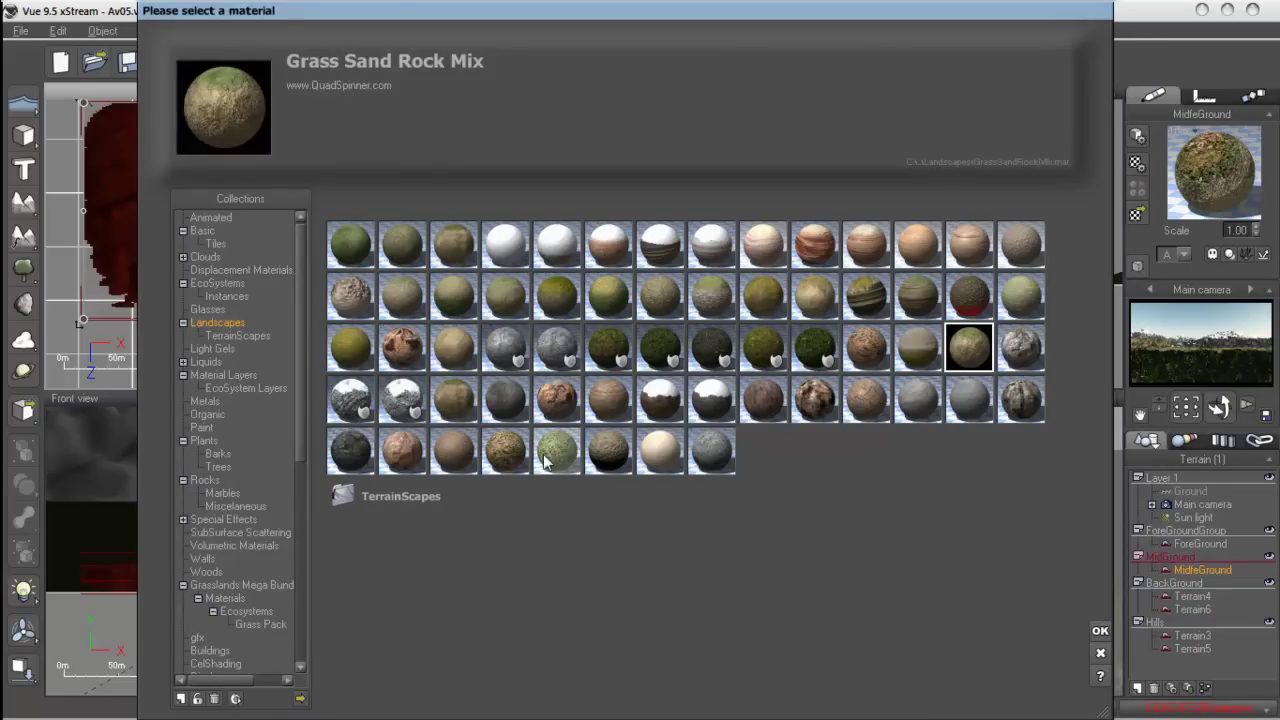
left_click(1100, 634)
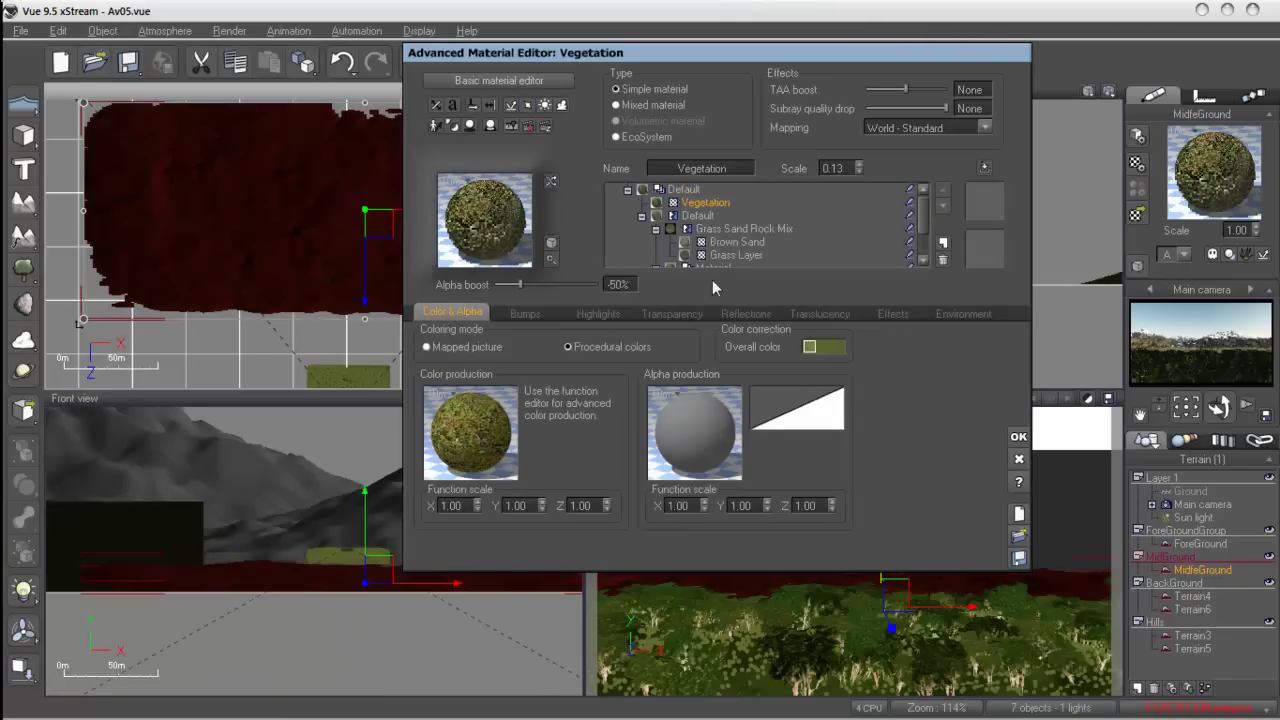
Step: Set the Vegetation layer's alpha boost to -44%
left_click(641, 216)
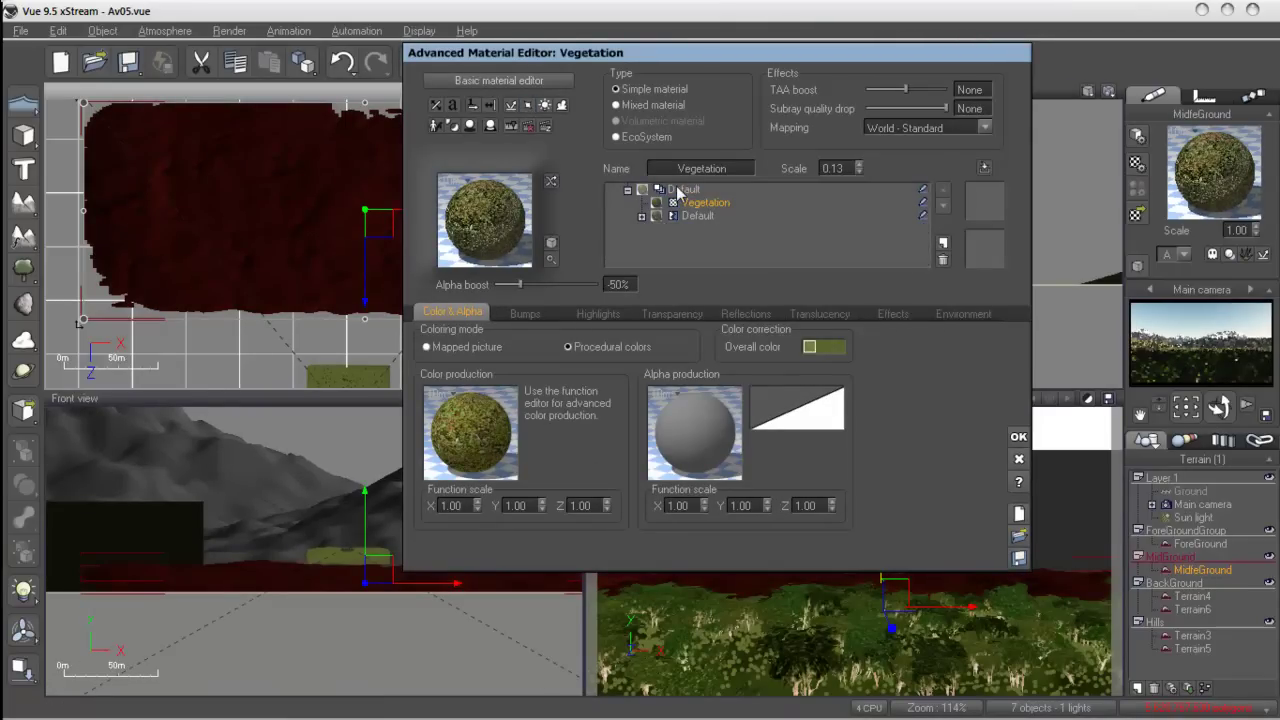
left_click(678, 190)
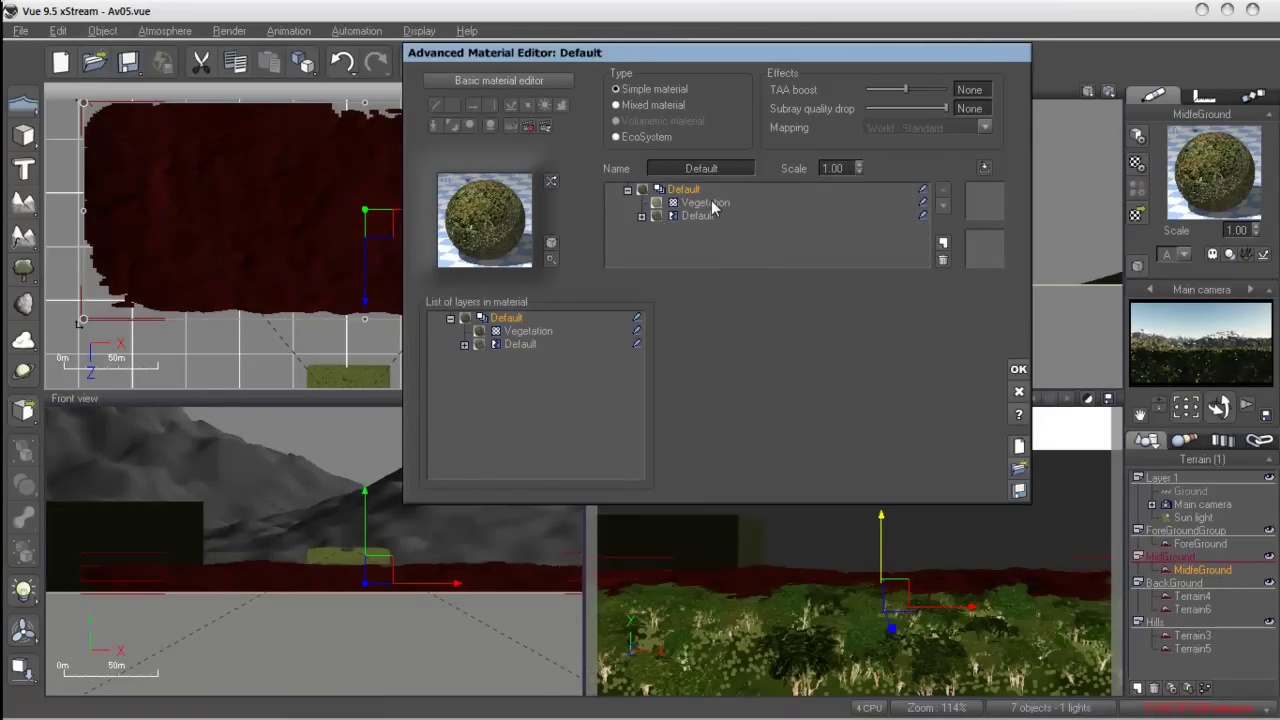
left_click(713, 205)
left_click_drag(528, 285, 570, 285)
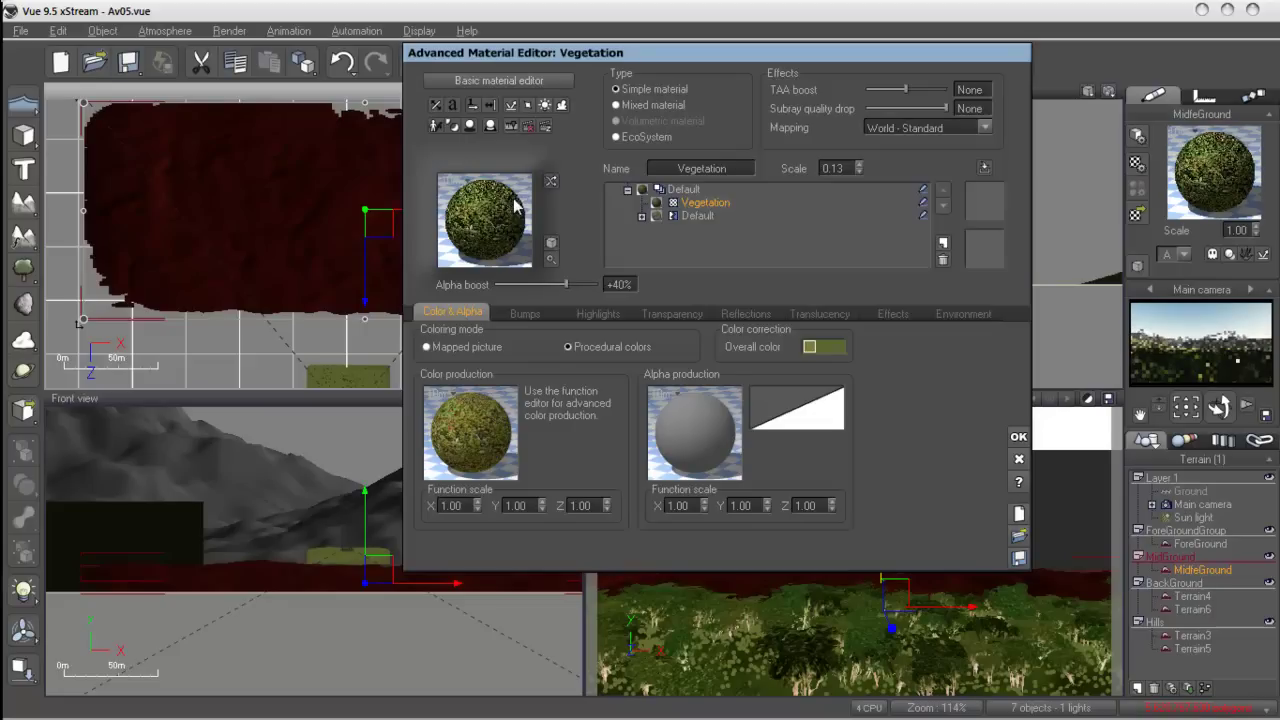
left_click_drag(565, 285, 522, 285)
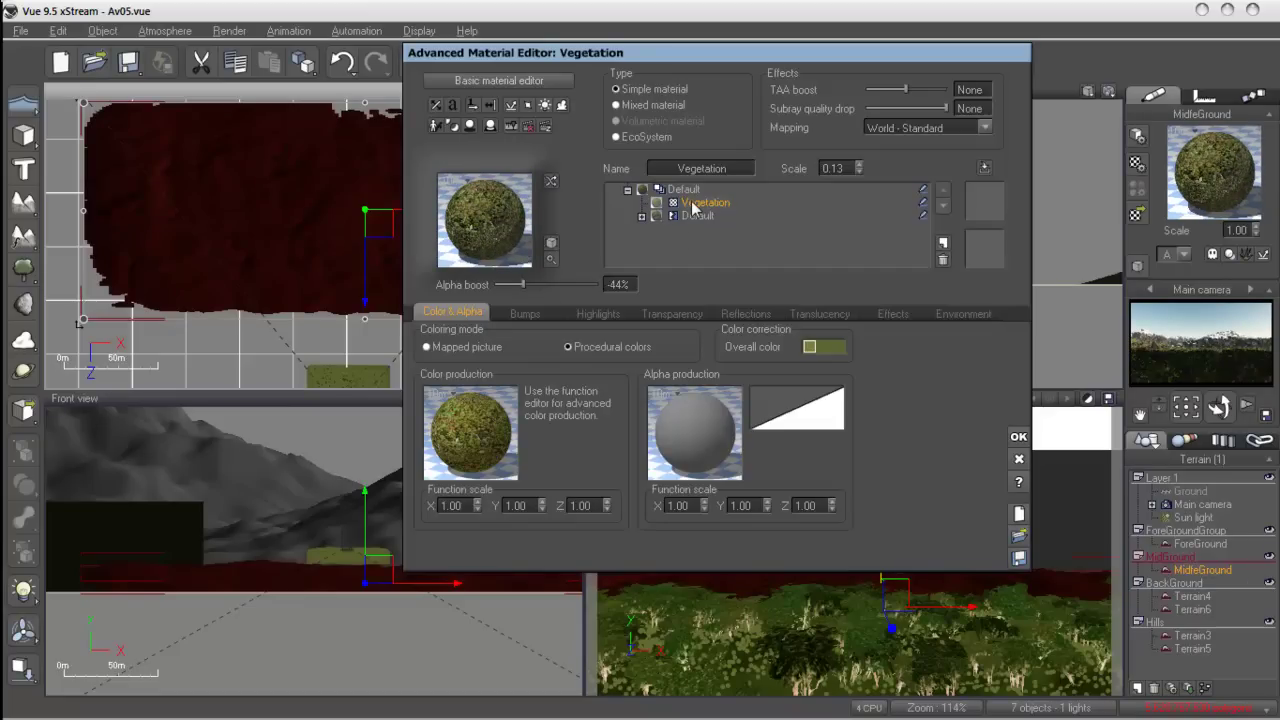
Step: Convert the Vegetation layer to an EcoSystem and open the plant species browser for its population
left_click(642, 138)
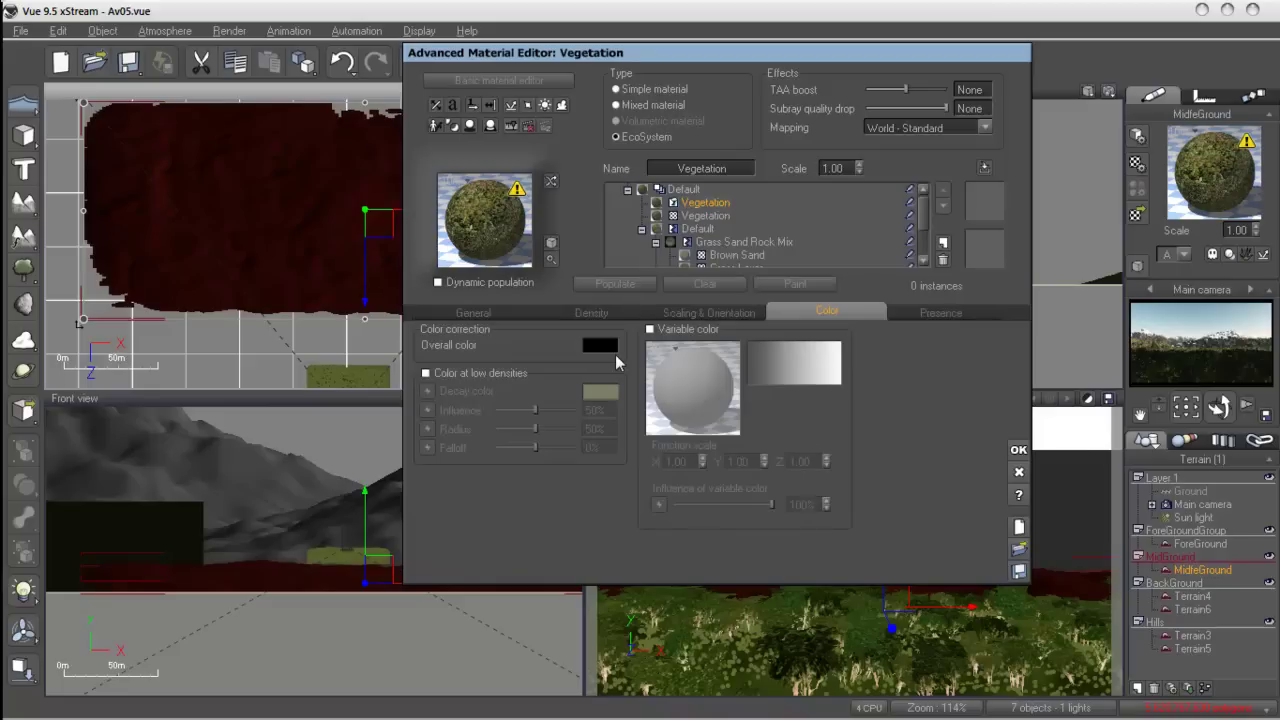
left_click(486, 313)
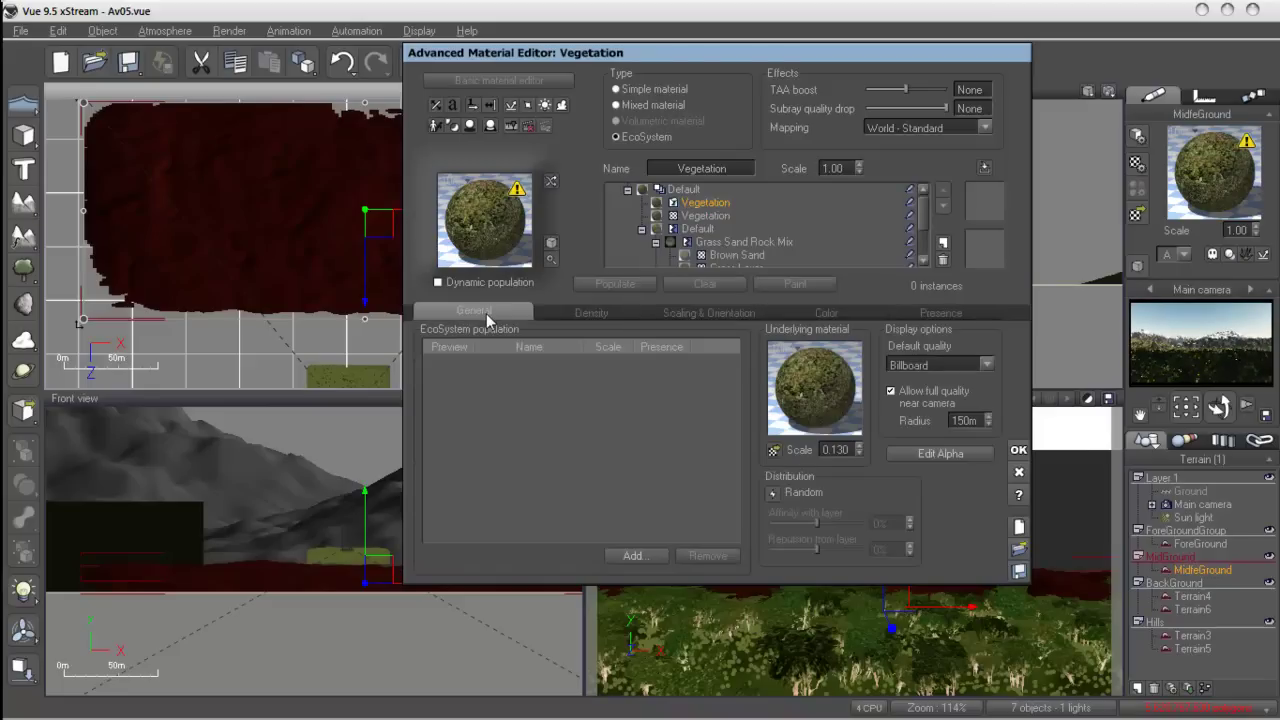
left_click(633, 555)
left_click(663, 580)
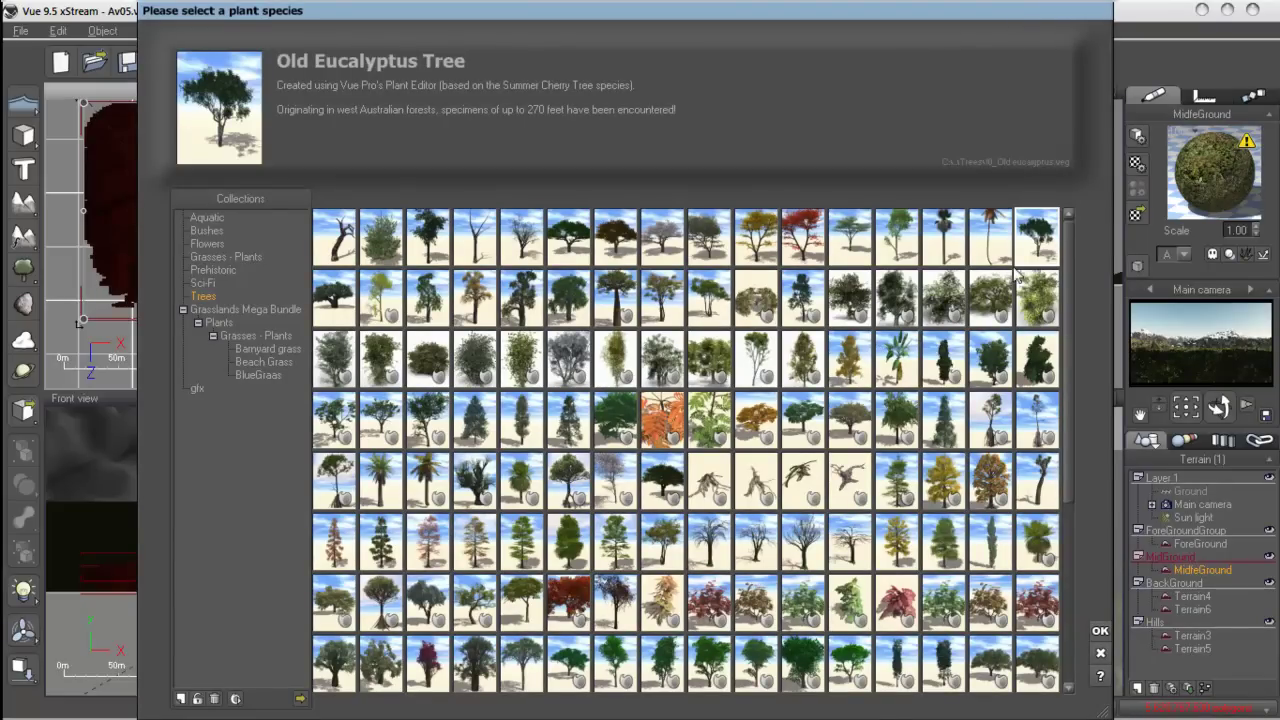
Step: Browse the Trees, gfx and Grasslands Mega Bundle collections for a plant species that suits the midground EcoSystem
left_click(710, 250)
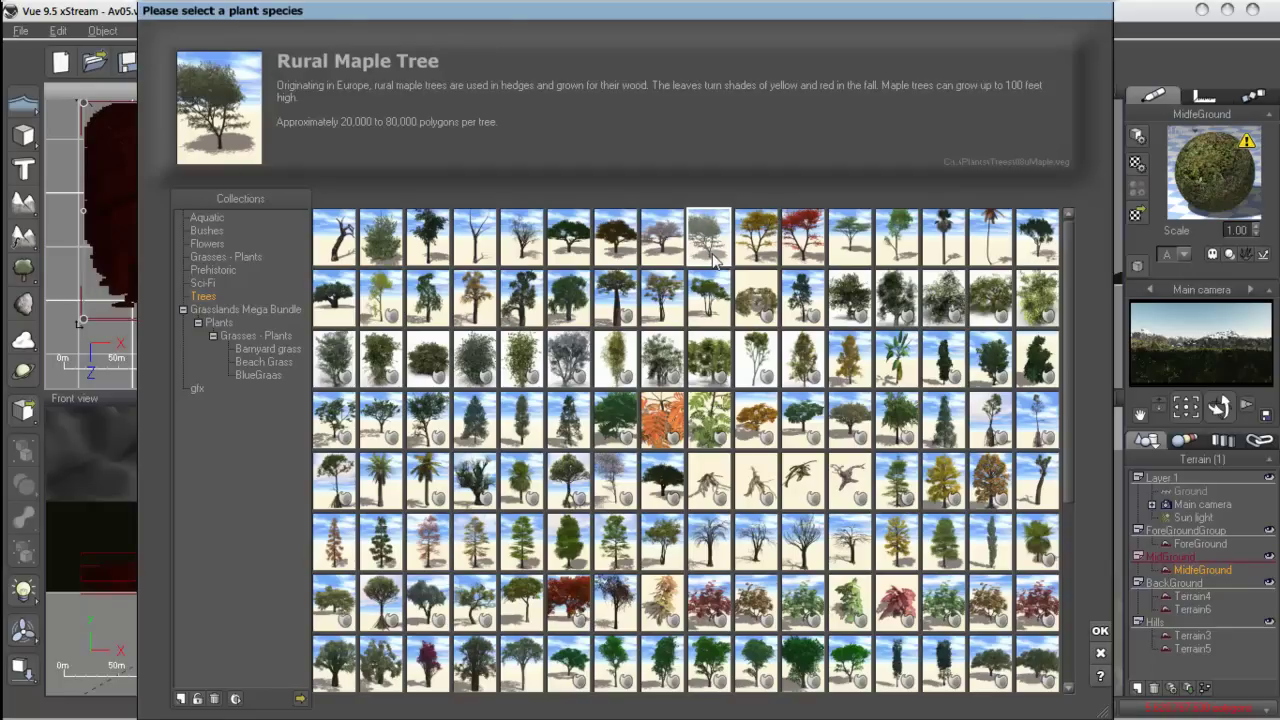
left_click(200, 391)
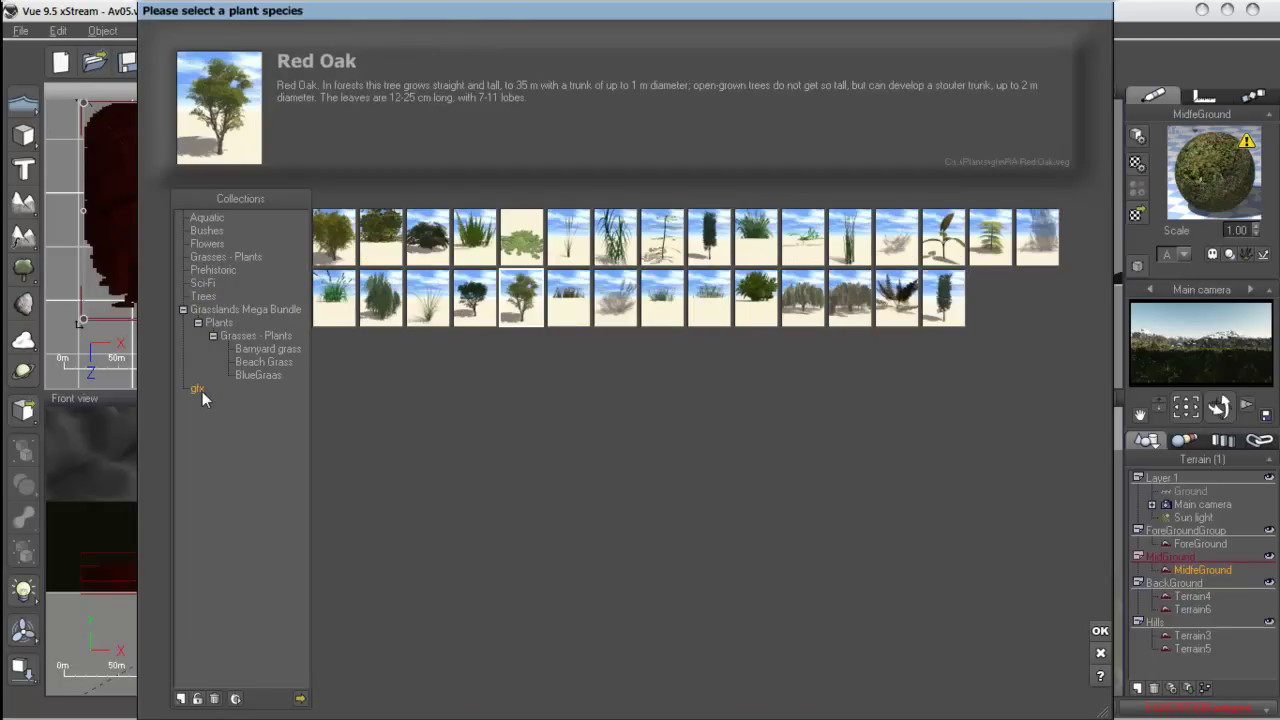
left_click(477, 319)
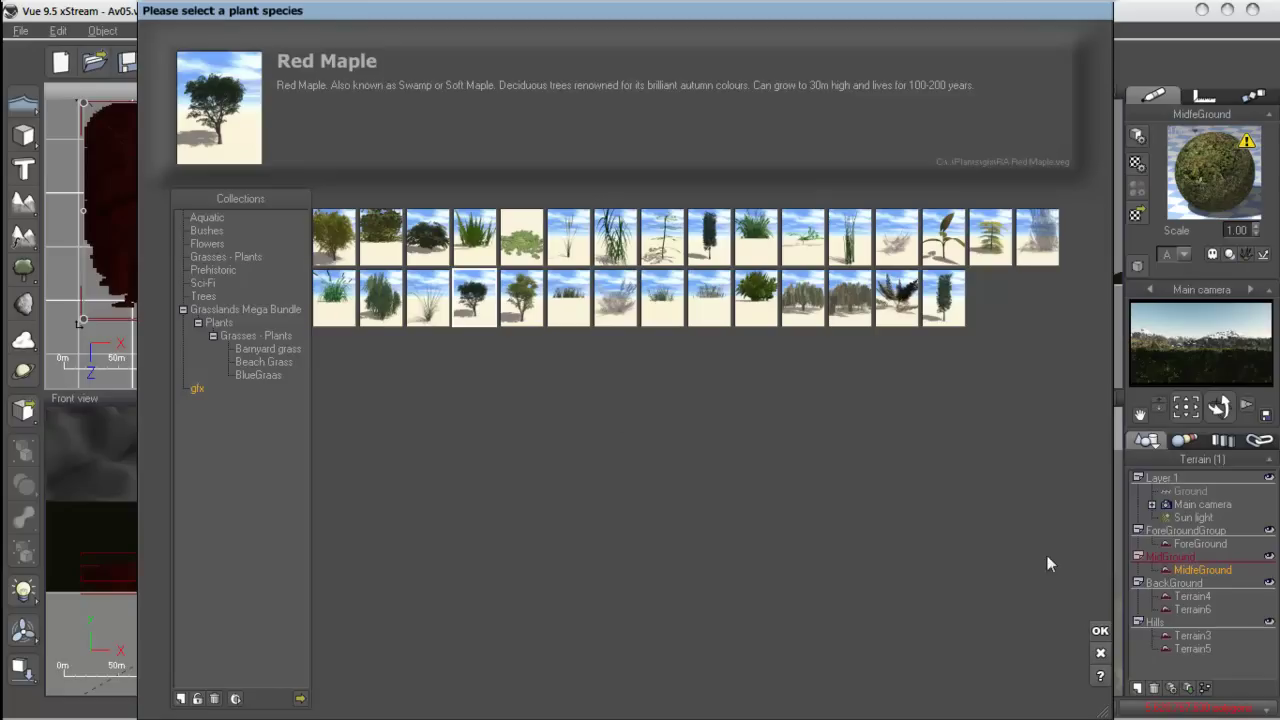
left_click(427, 240)
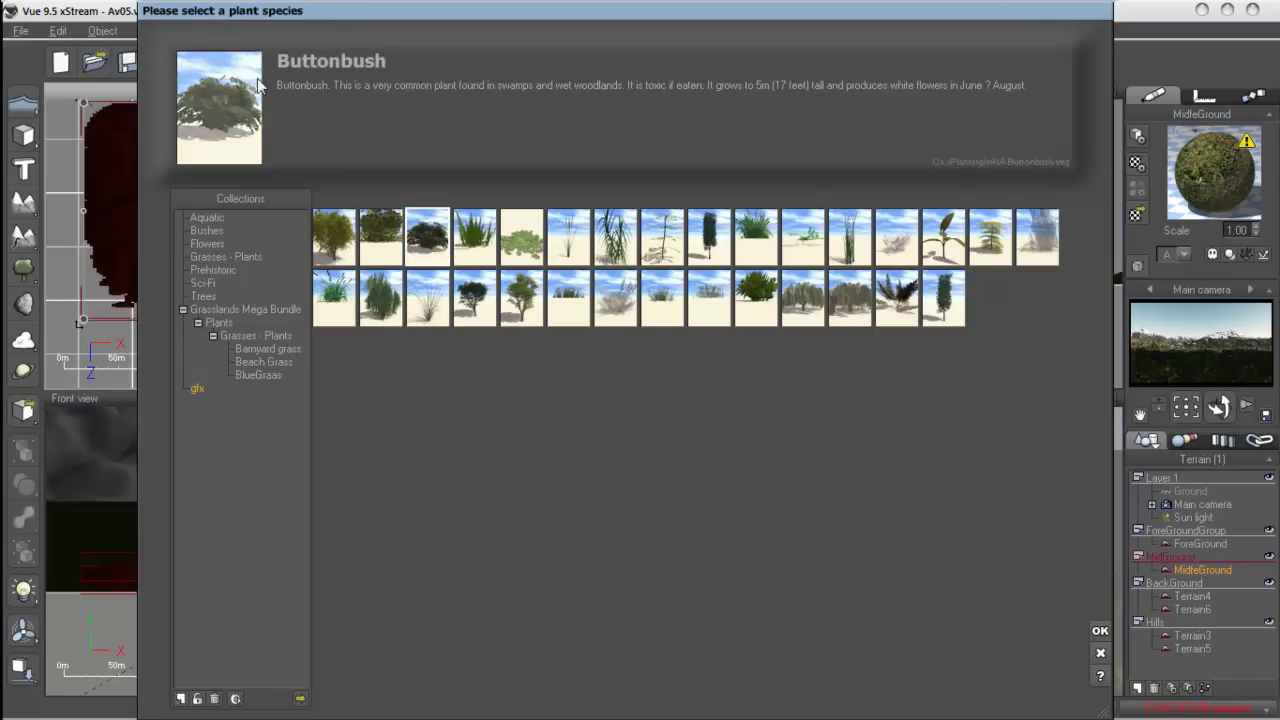
left_click(334, 238)
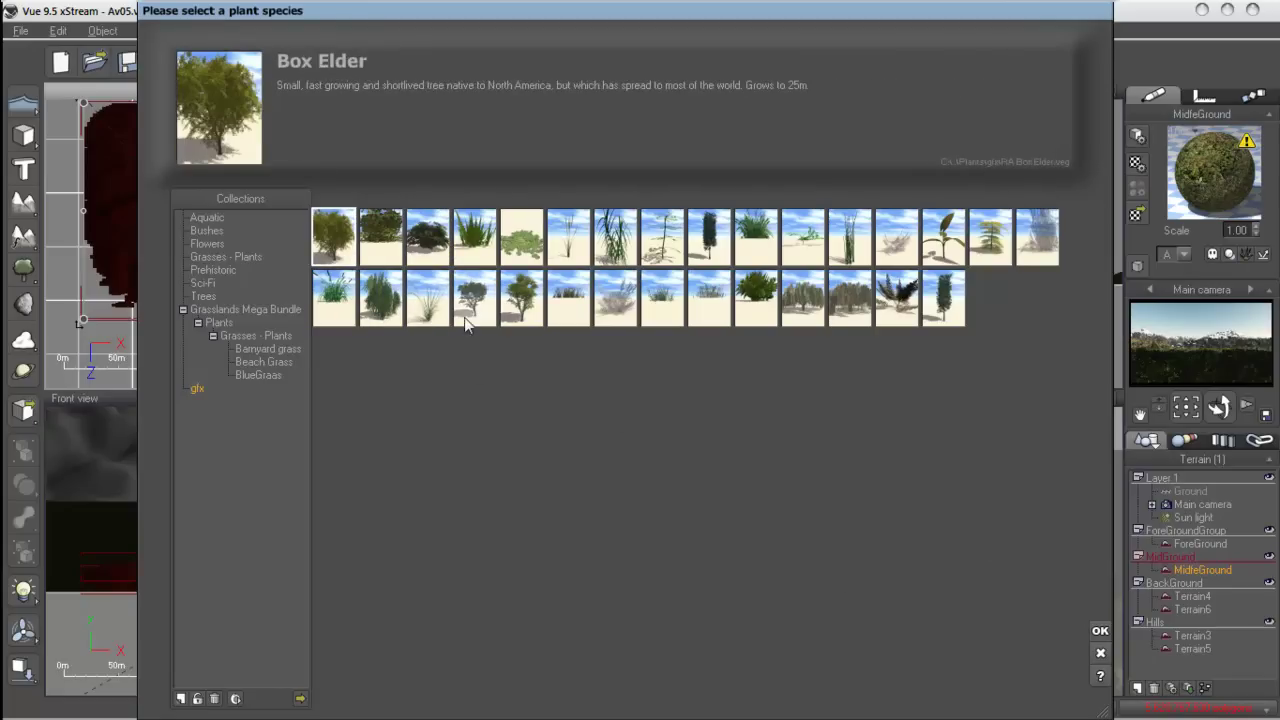
left_click(333, 305)
left_click(520, 298)
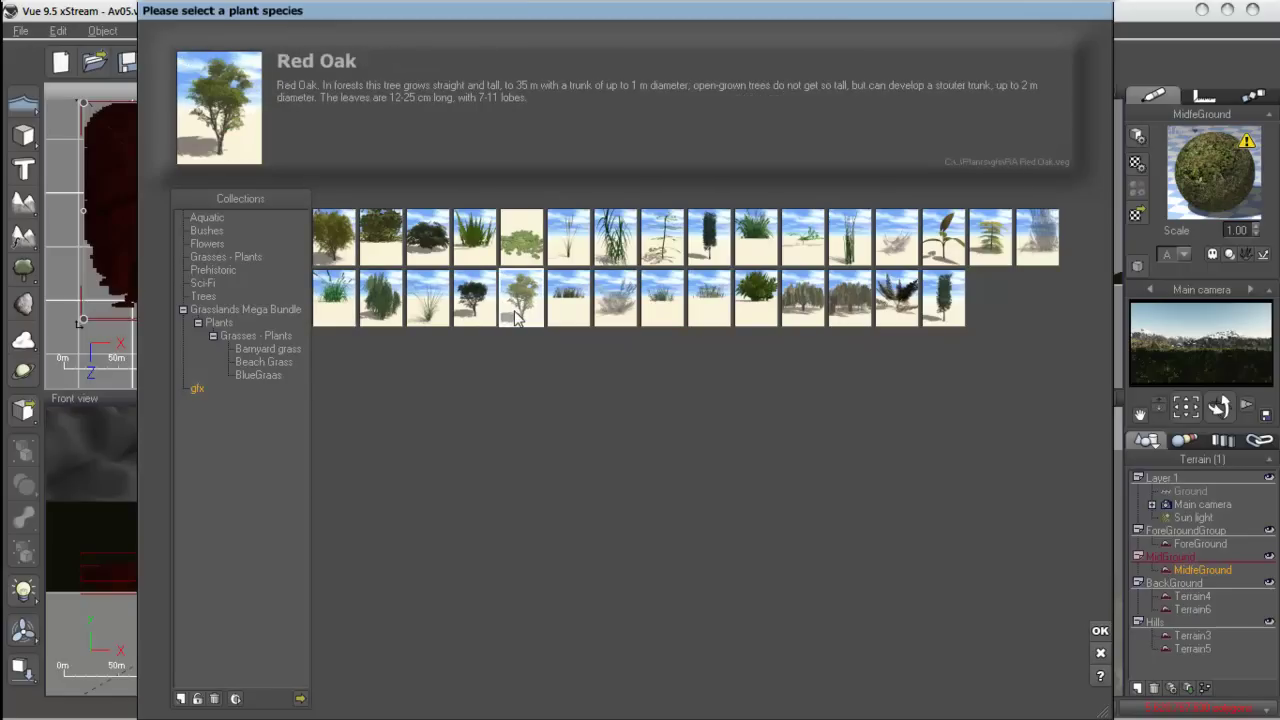
left_click(245, 337)
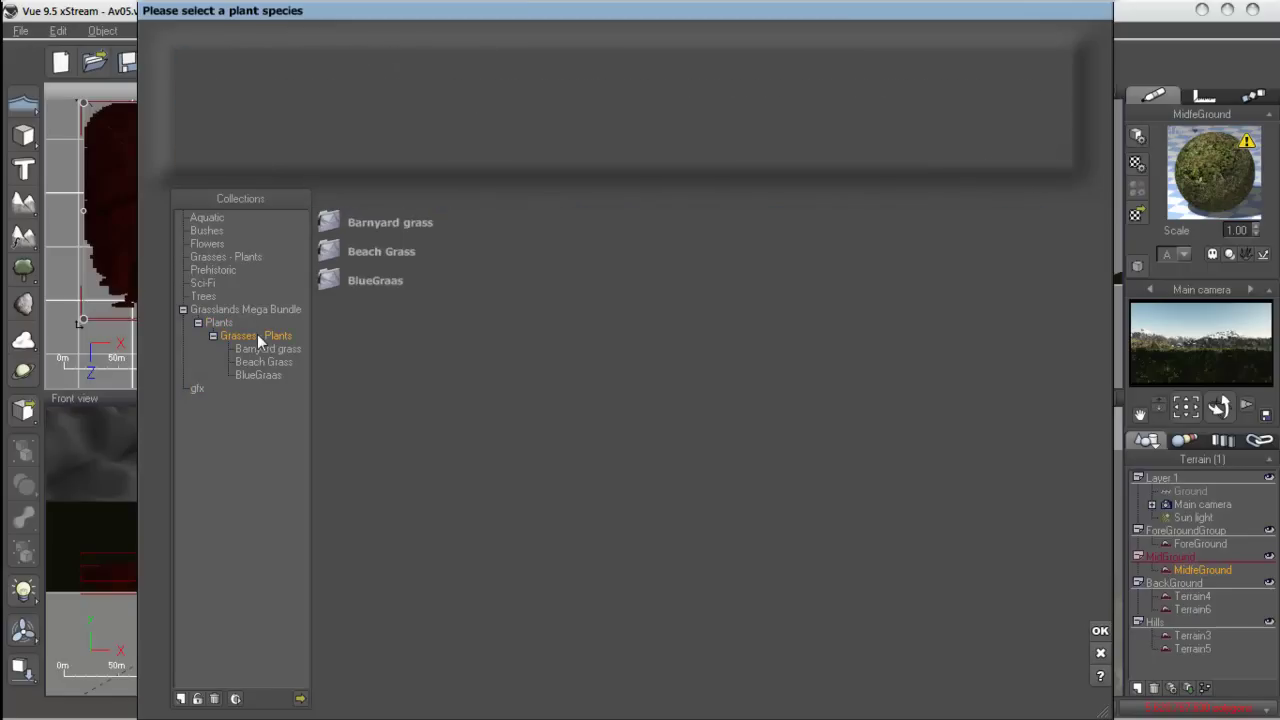
left_click(266, 349)
left_click(272, 362)
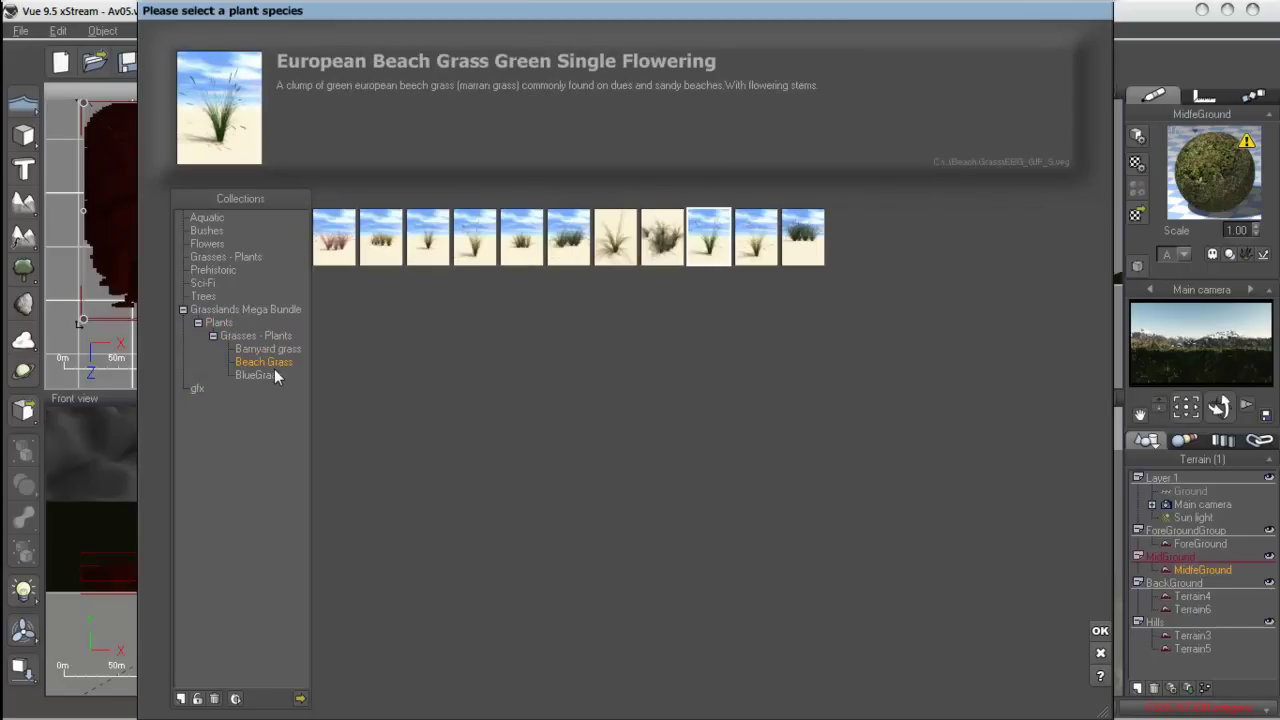
left_click(271, 377)
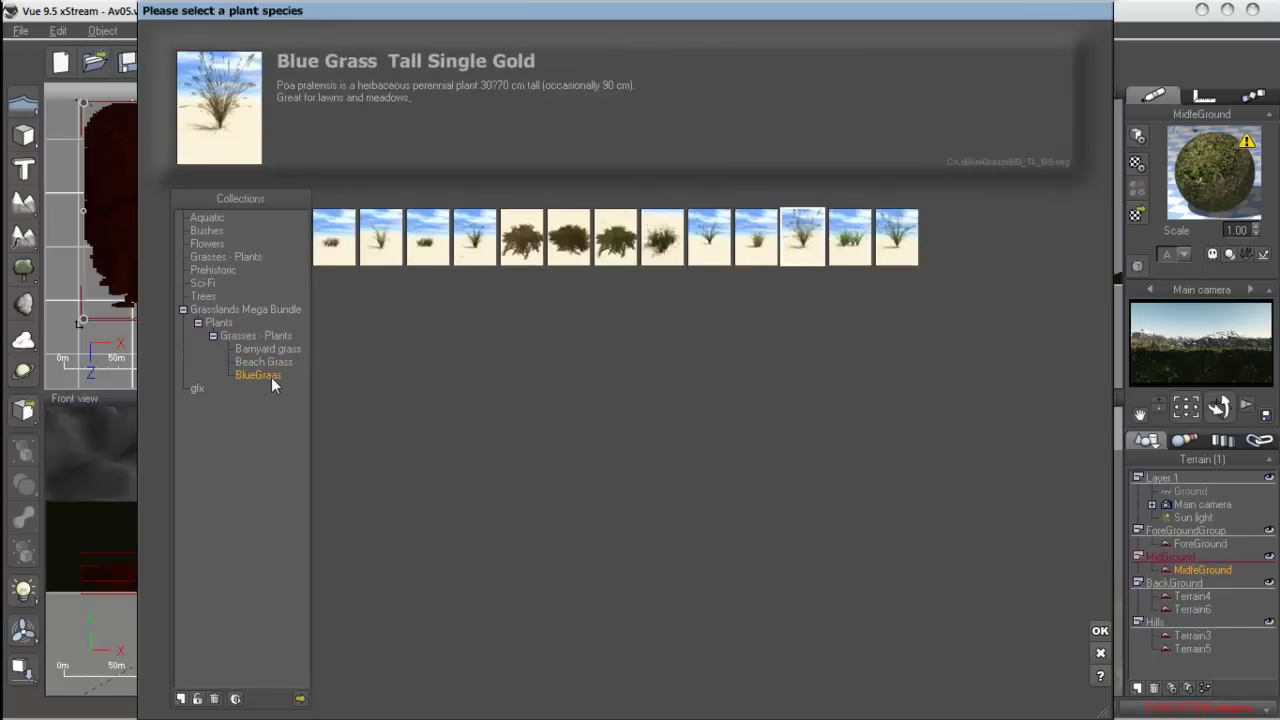
left_click(200, 388)
left_click(204, 297)
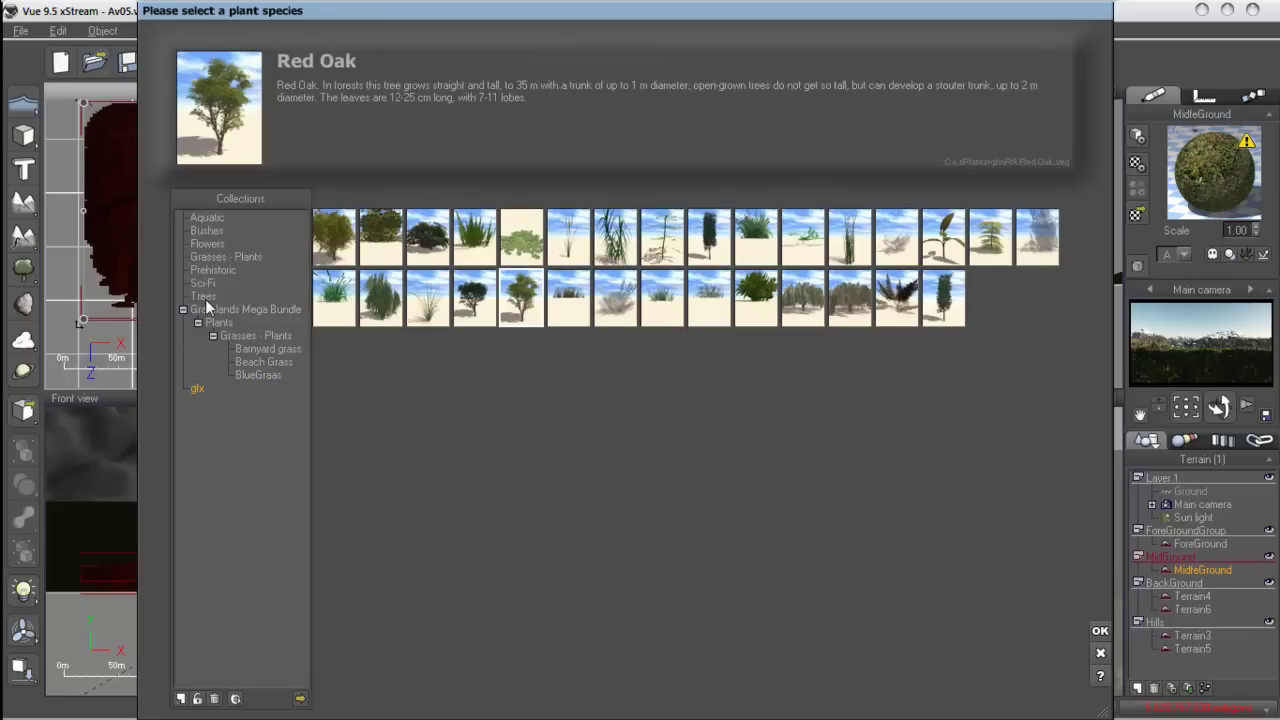
Step: Add the Red Maple from the gfx collection to the Vegetation EcoSystem and populate the MidleGround terrain with it
left_click(198, 389)
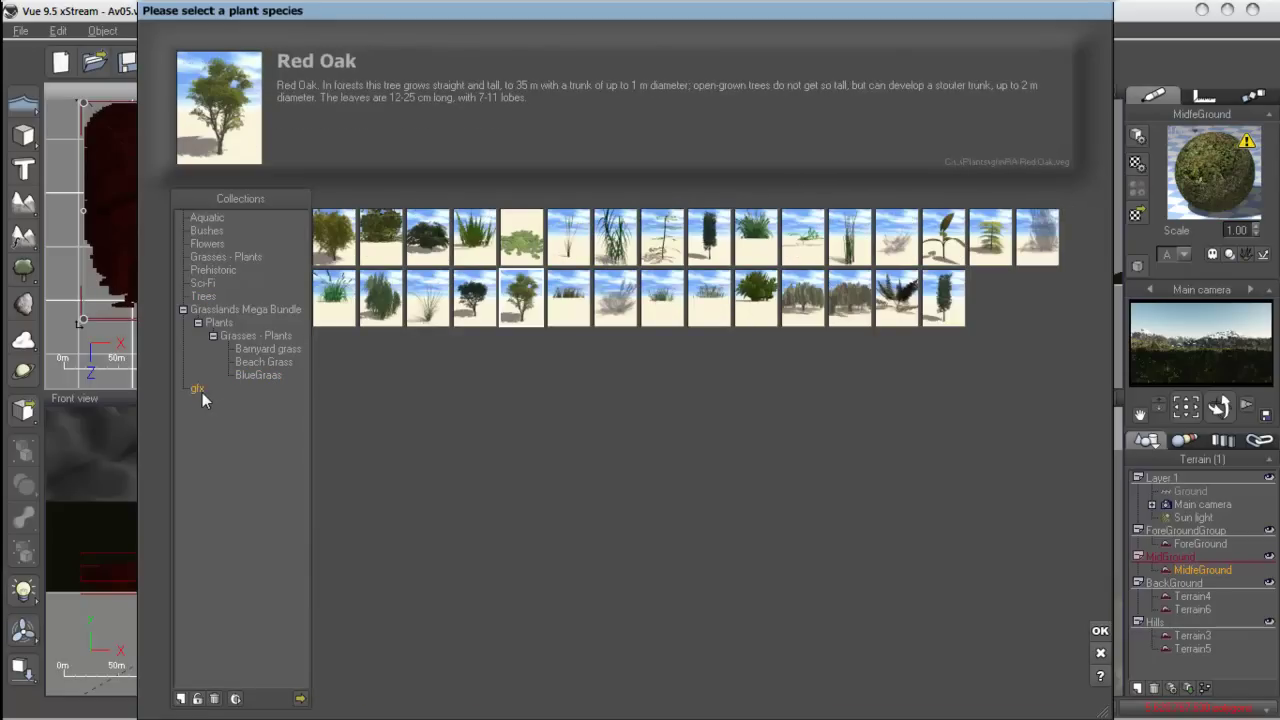
left_click(476, 305)
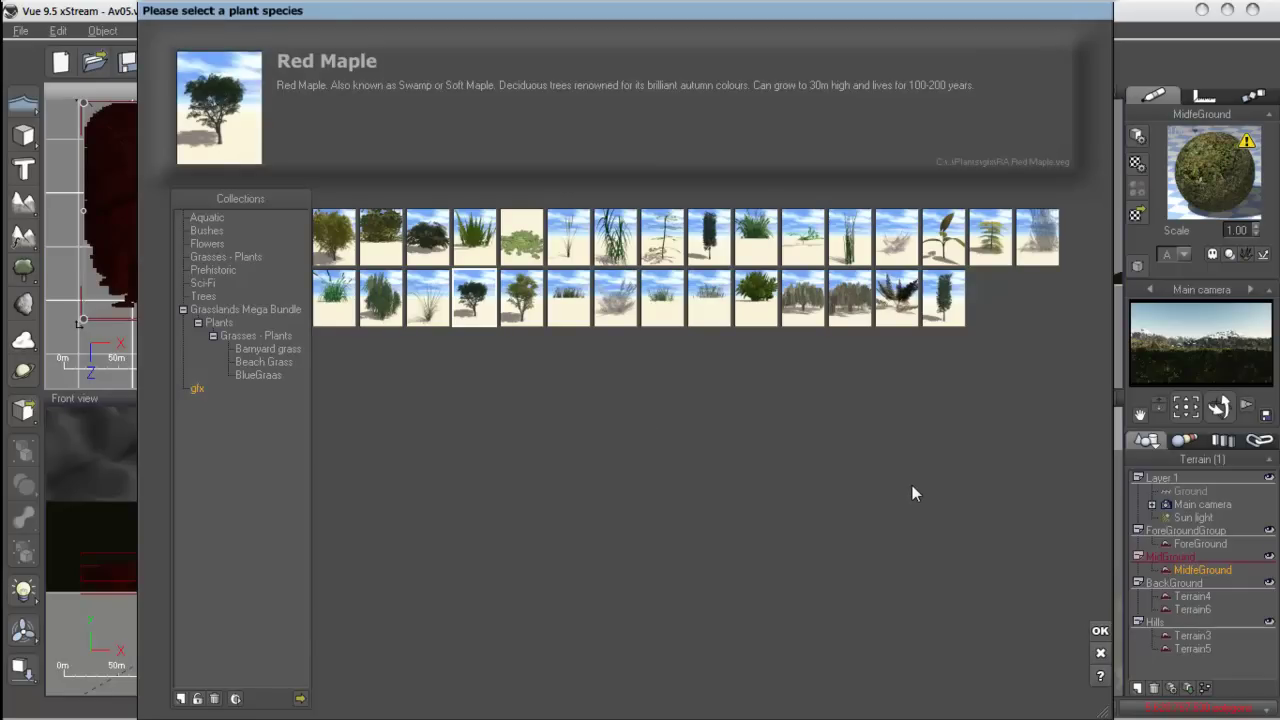
left_click(1100, 632)
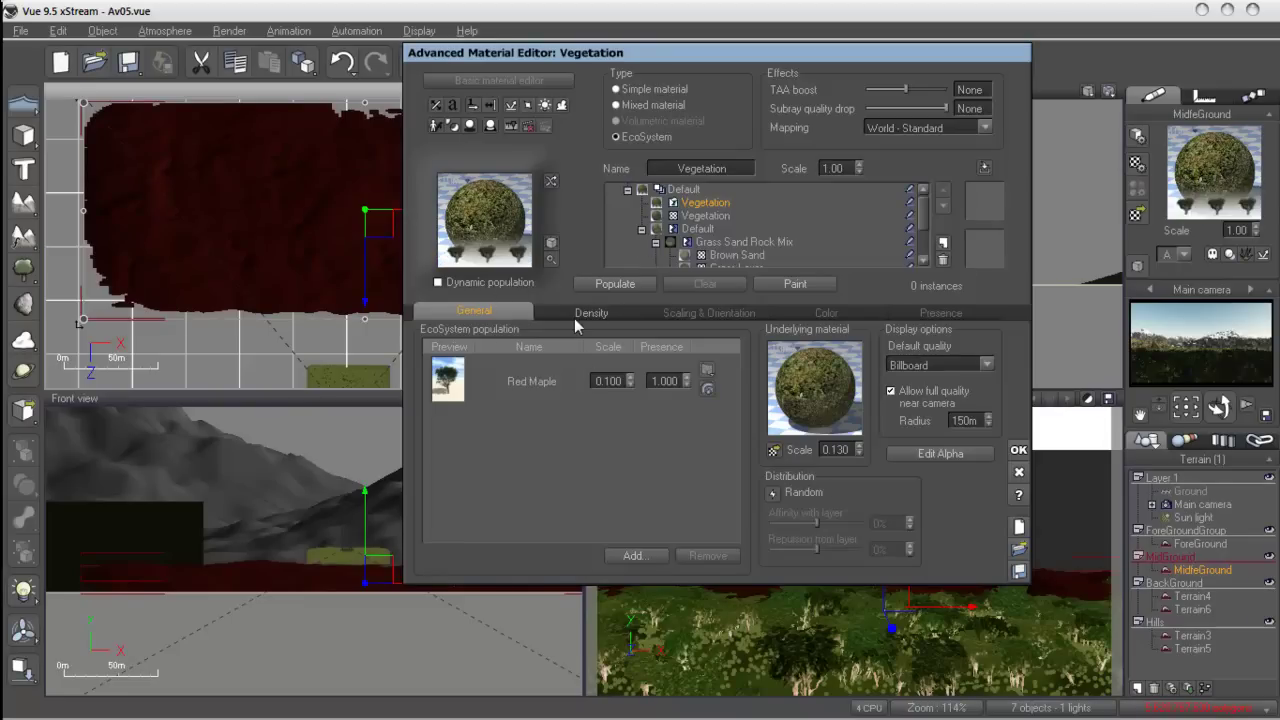
left_click_drag(748, 52, 446, 50)
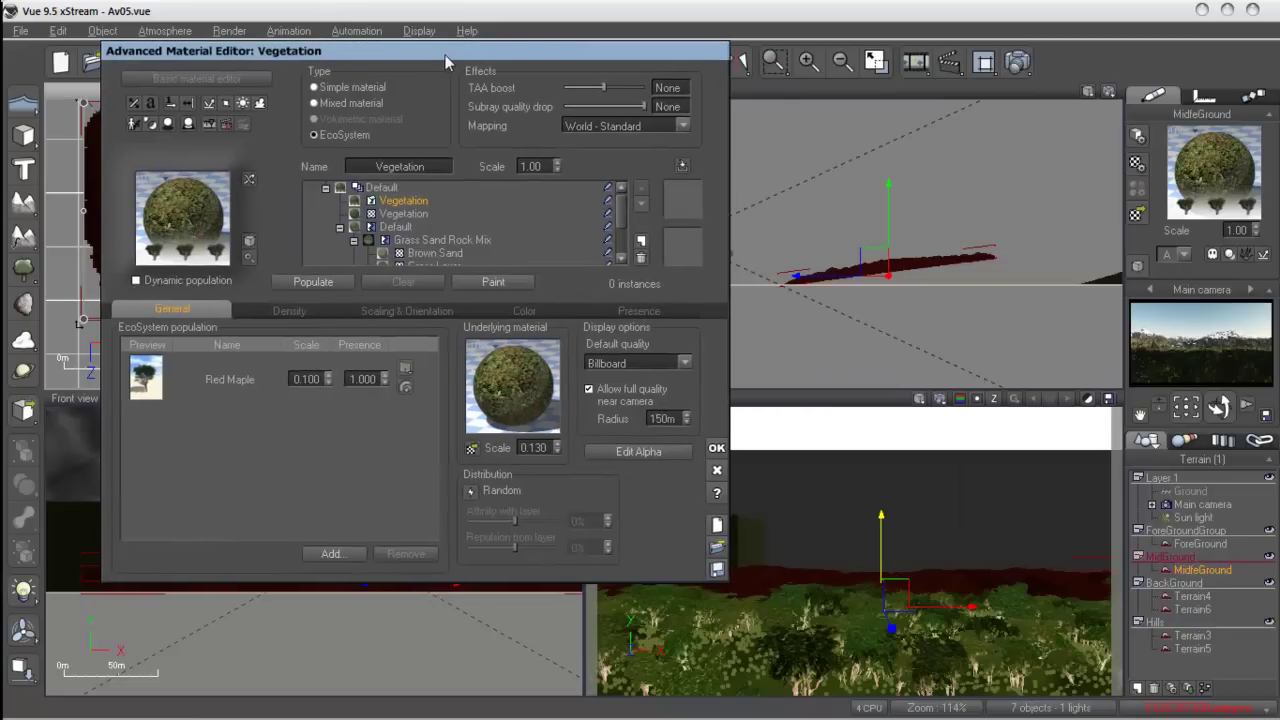
left_click(321, 281)
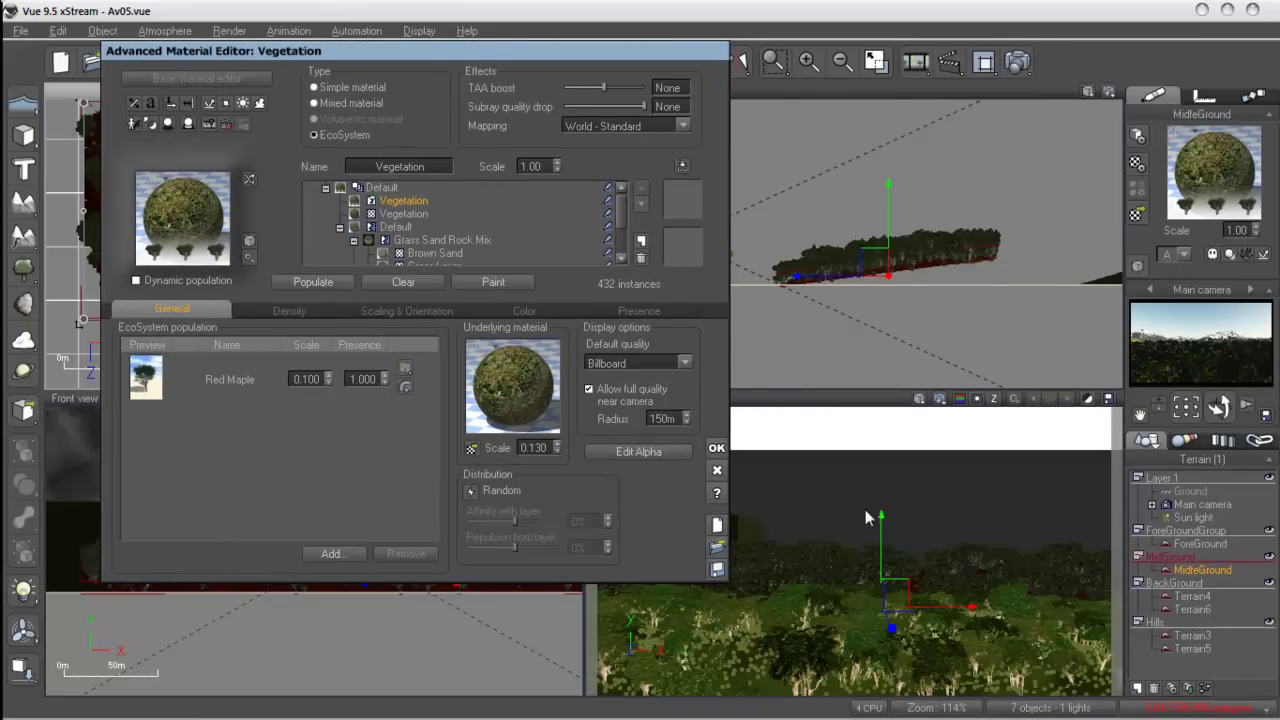
Step: Accept the Vegetation material and render the scene to check the size of the trees
left_click(716, 449)
left_click(1017, 62)
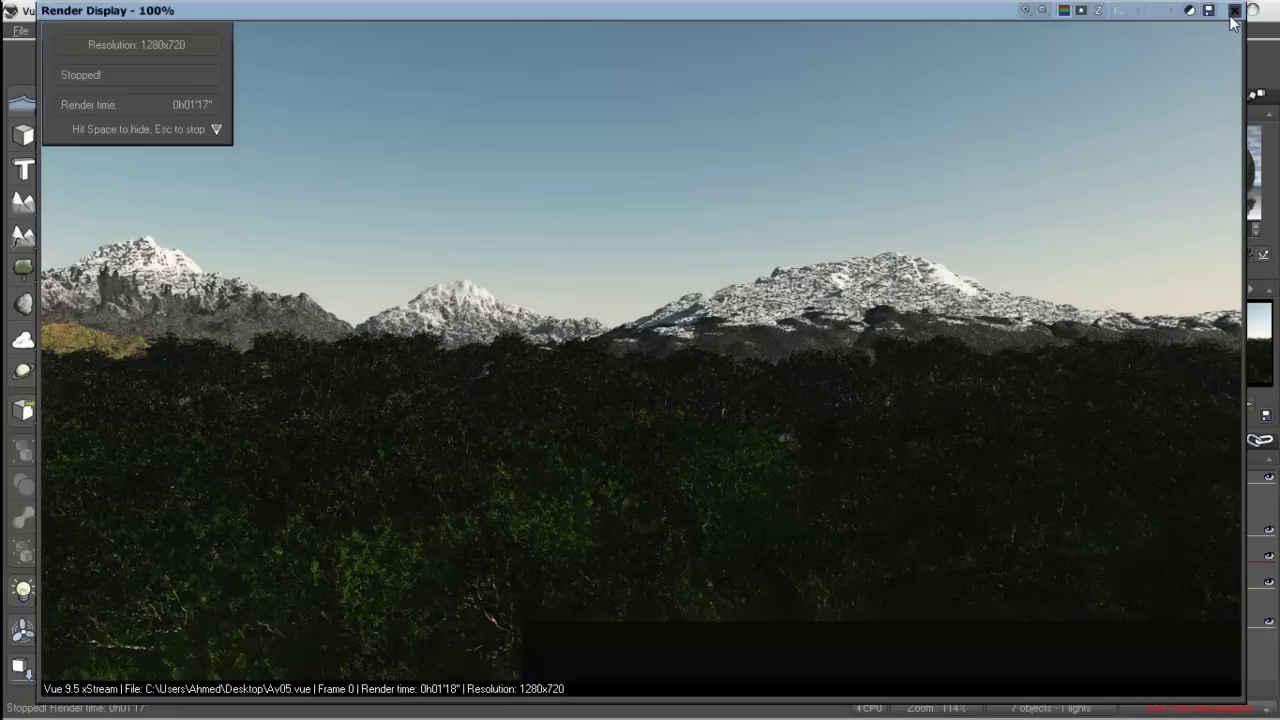
left_click(1234, 11)
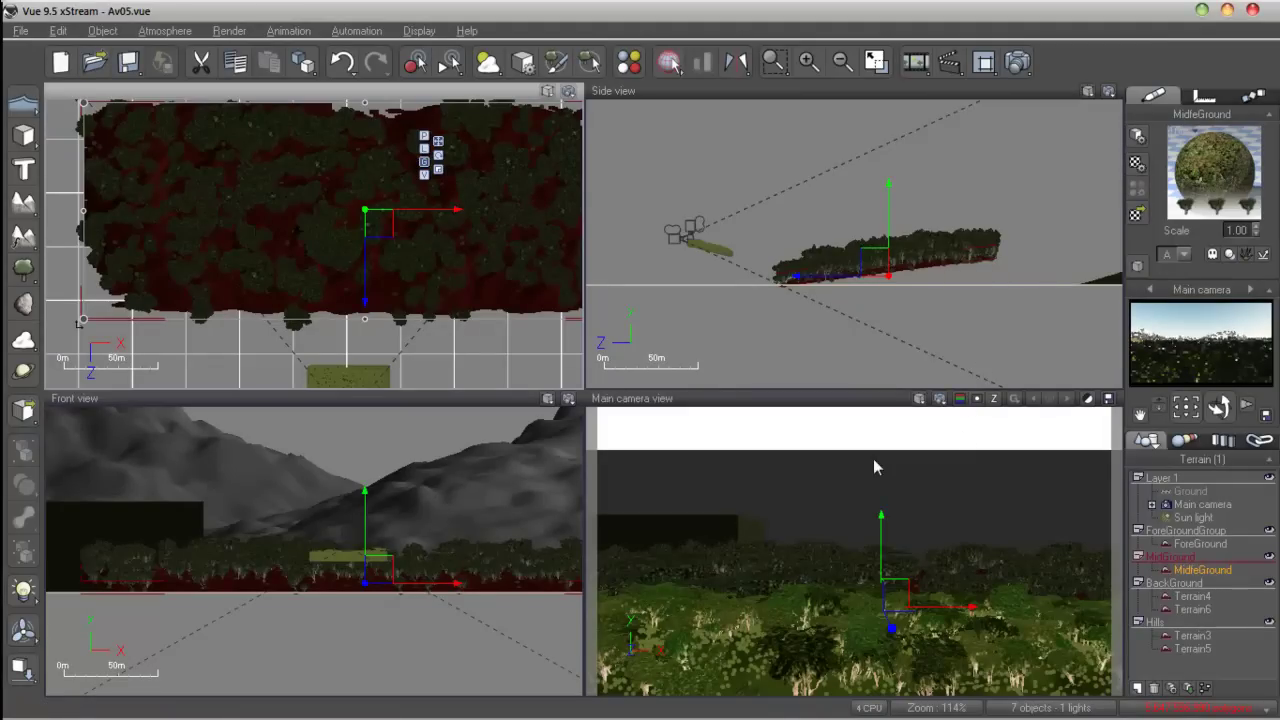
Step: Reopen the MidleGround material and set the Vegetation EcoSystem's overall scaling to 0.386
double_click(1228, 186)
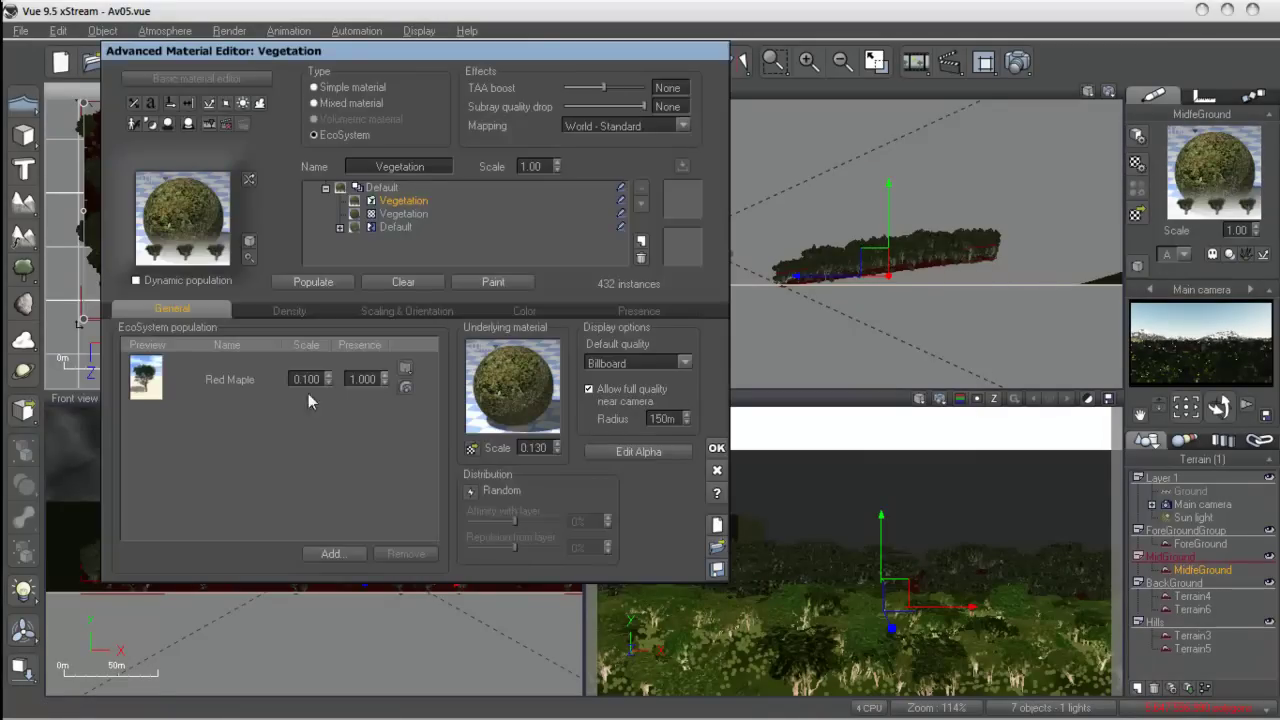
left_click(400, 309)
left_click_drag(193, 348, 166, 343)
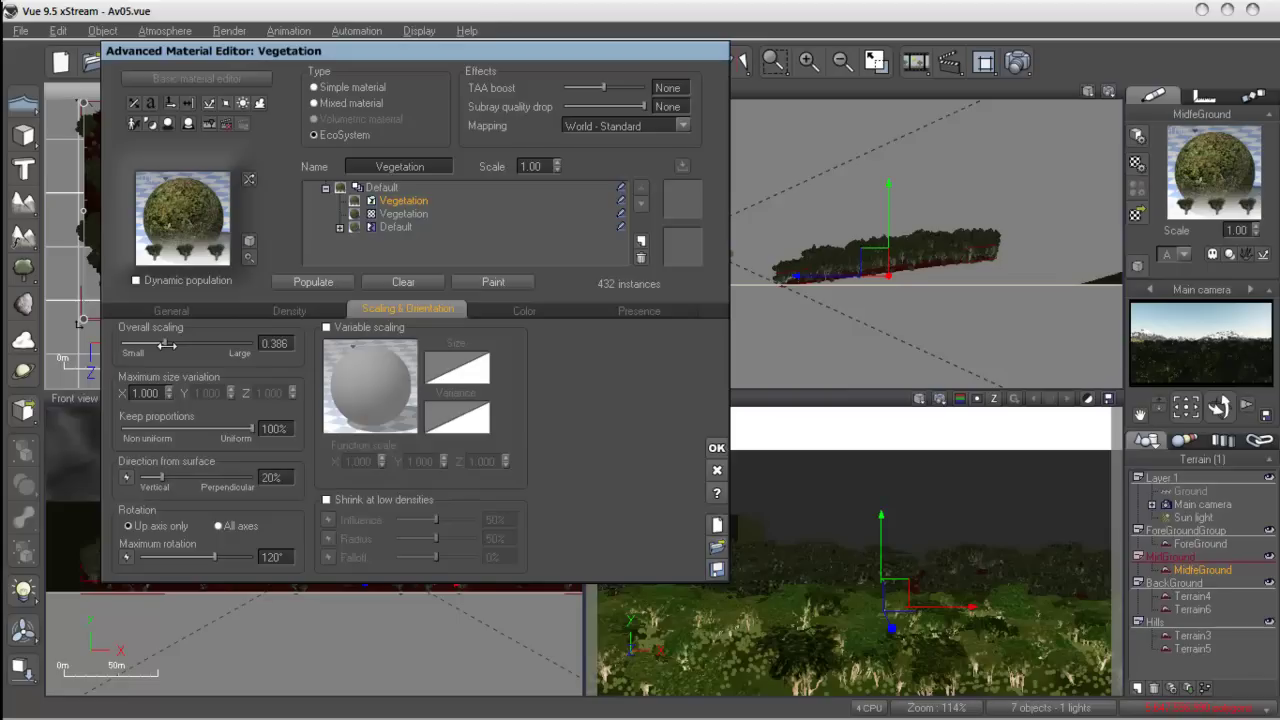
Step: Set the Vegetation EcoSystem's overall density to 72%, repopulate the terrain and accept the material
left_click(291, 311)
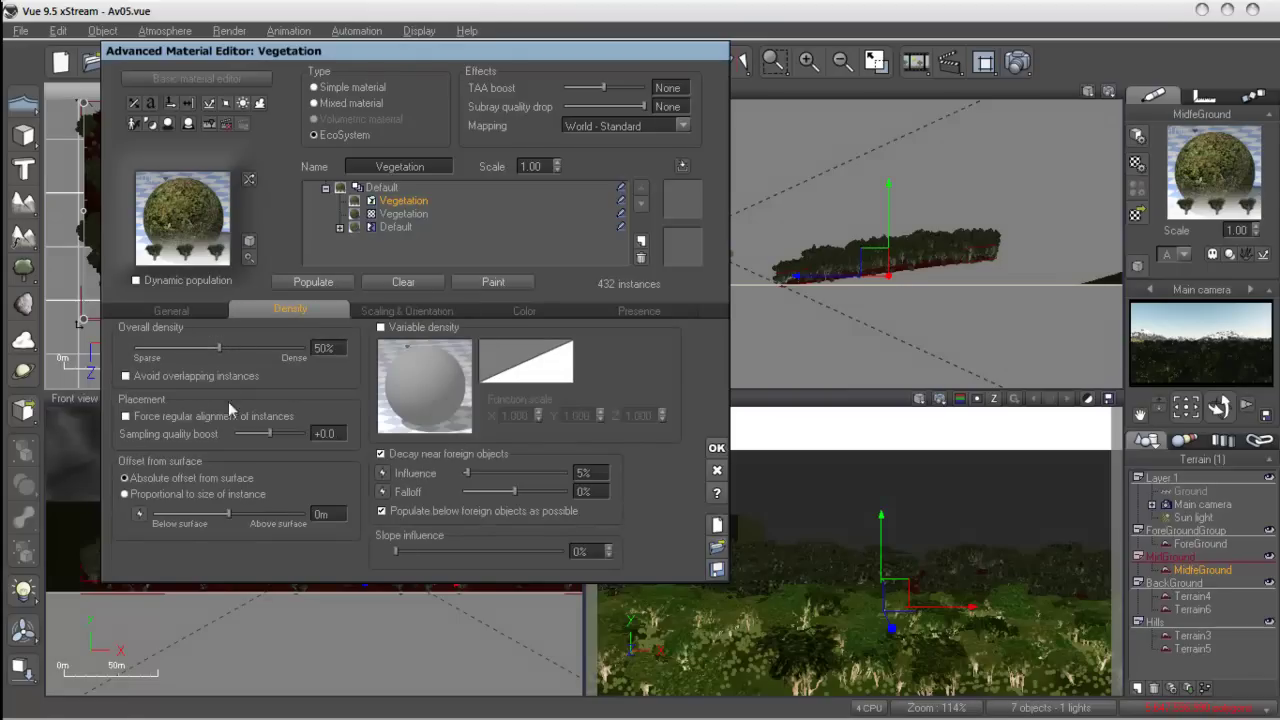
left_click_drag(219, 348, 258, 348)
left_click(307, 281)
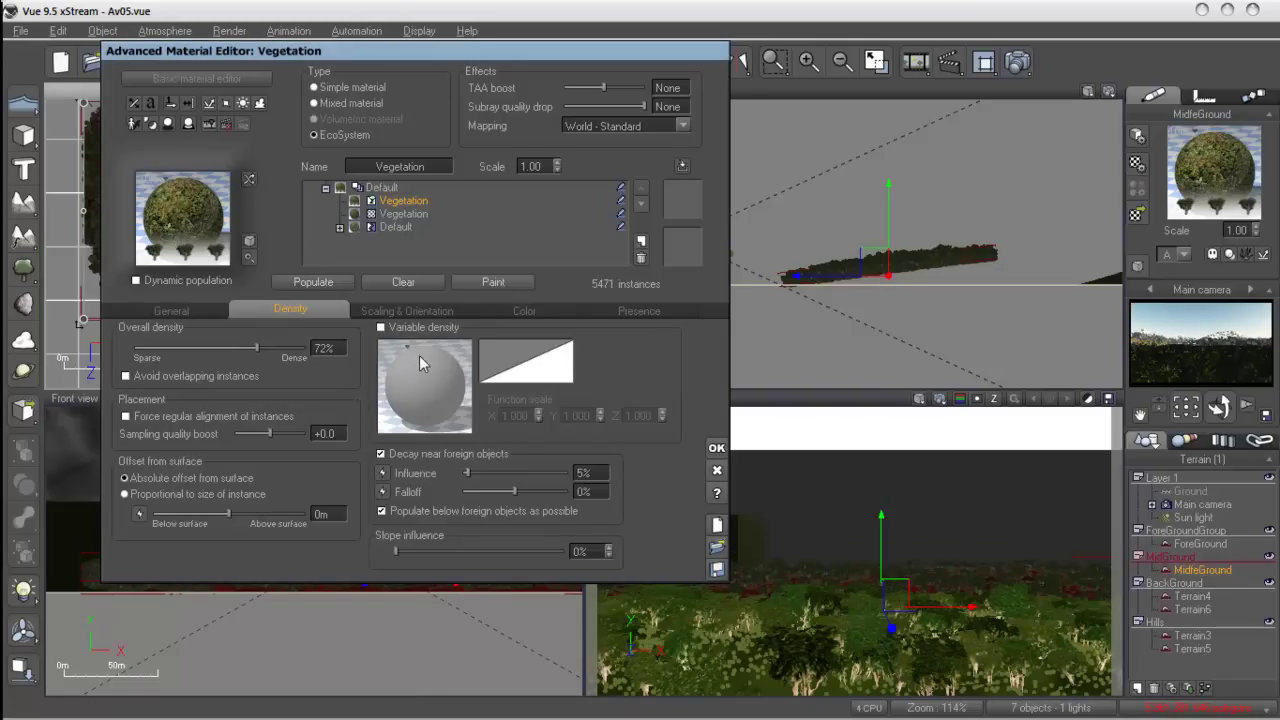
left_click(717, 448)
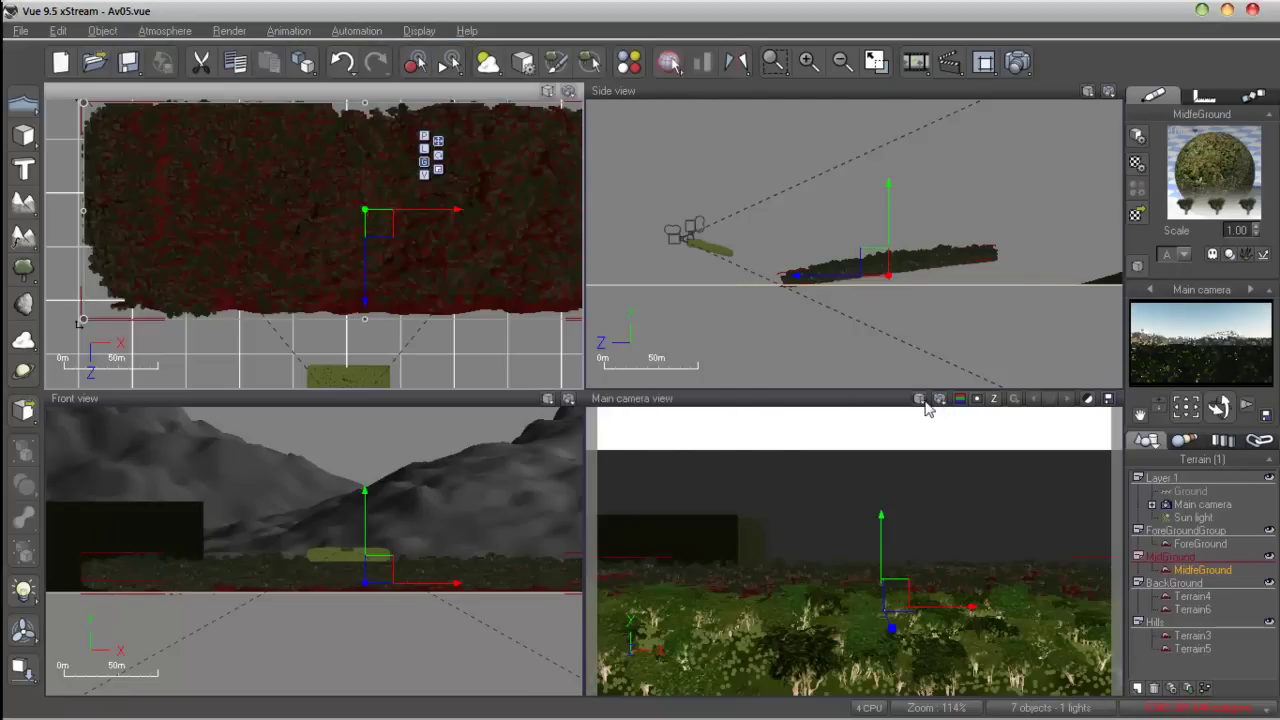
Step: Enlarge the Main camera view and render the scene inside it to check the tree cover
double_click(858, 400)
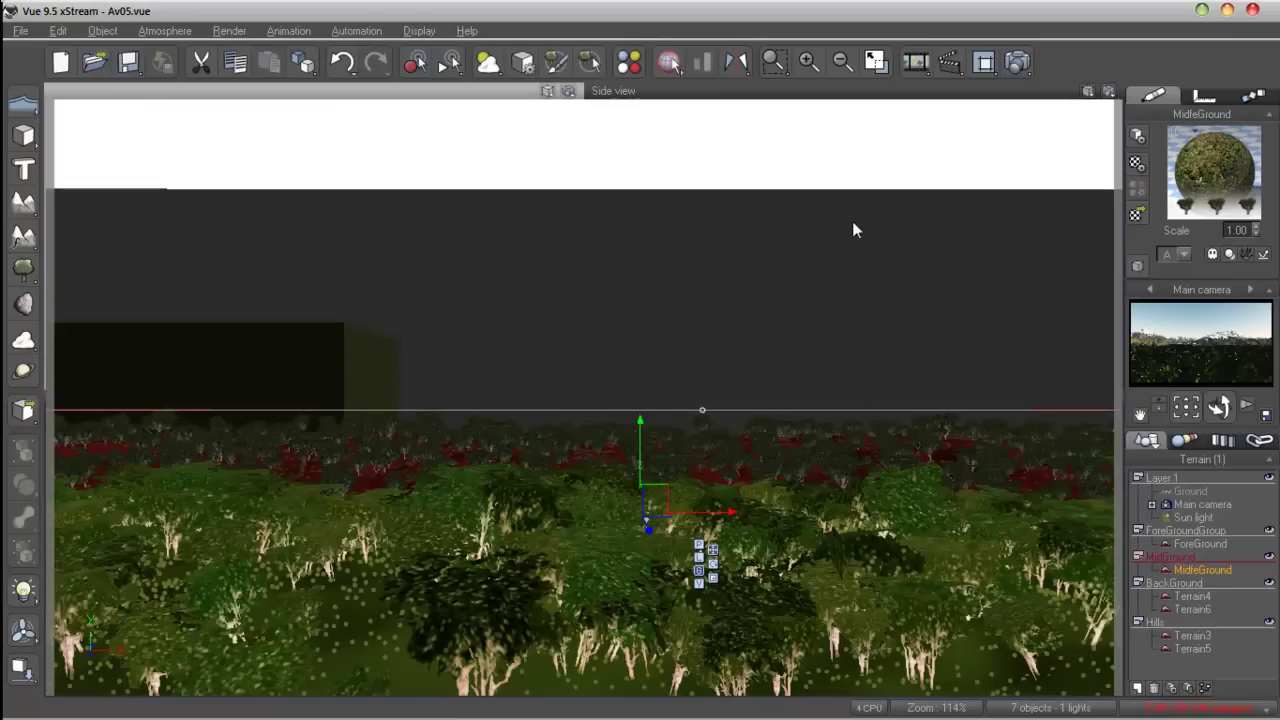
left_click(940, 91)
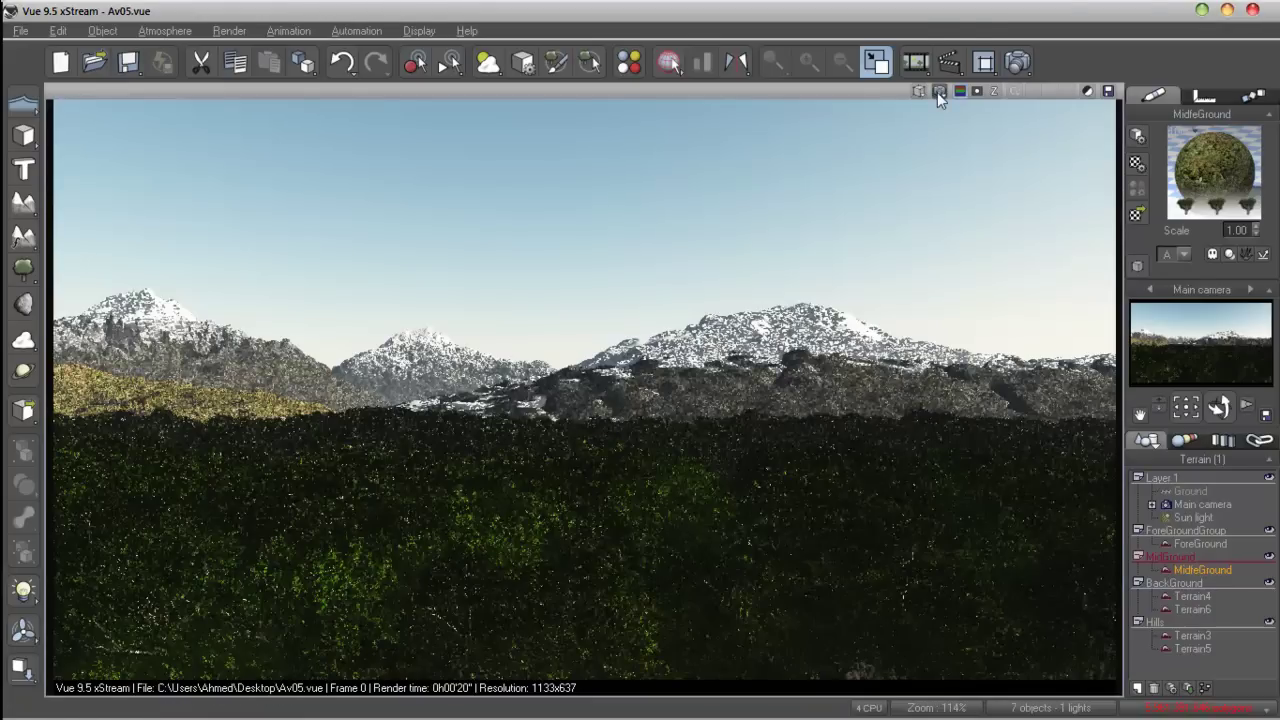
left_click(937, 92)
left_click(1010, 139)
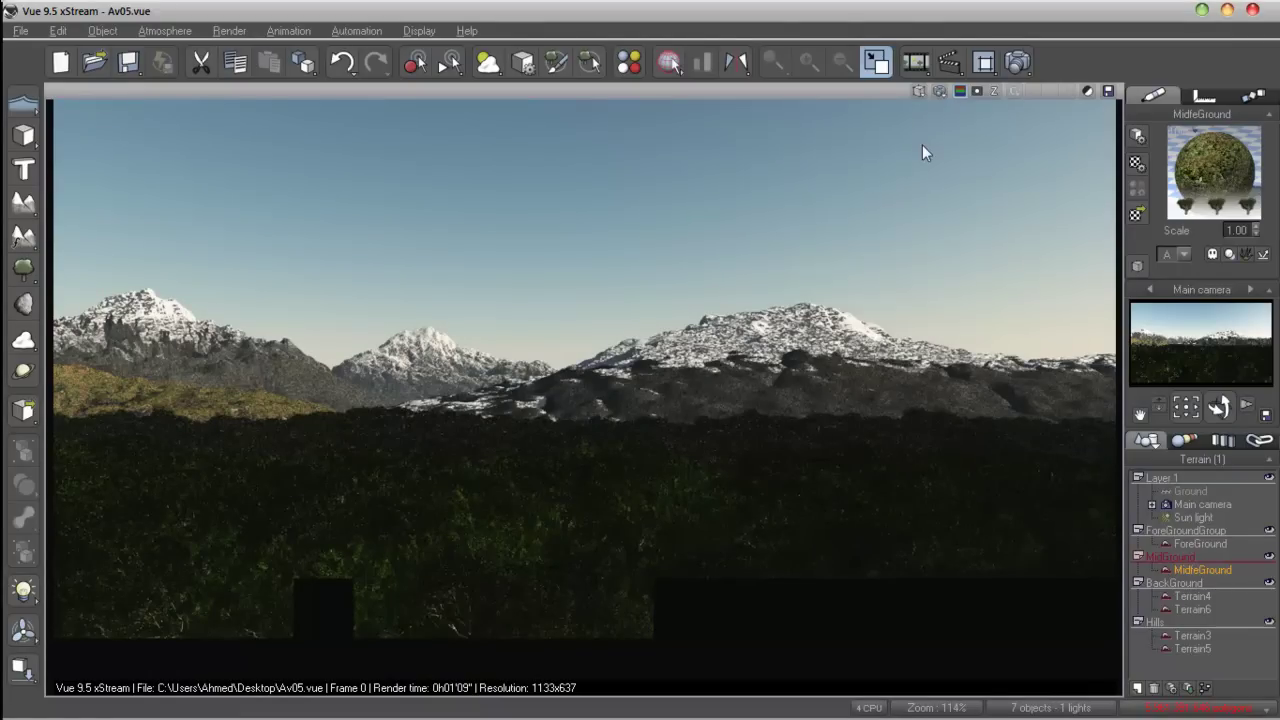
Step: Reopen the MidleGround material, set the Vegetation EcoSystem's overall density to 49% and repopulate the terrain
double_click(1198, 168)
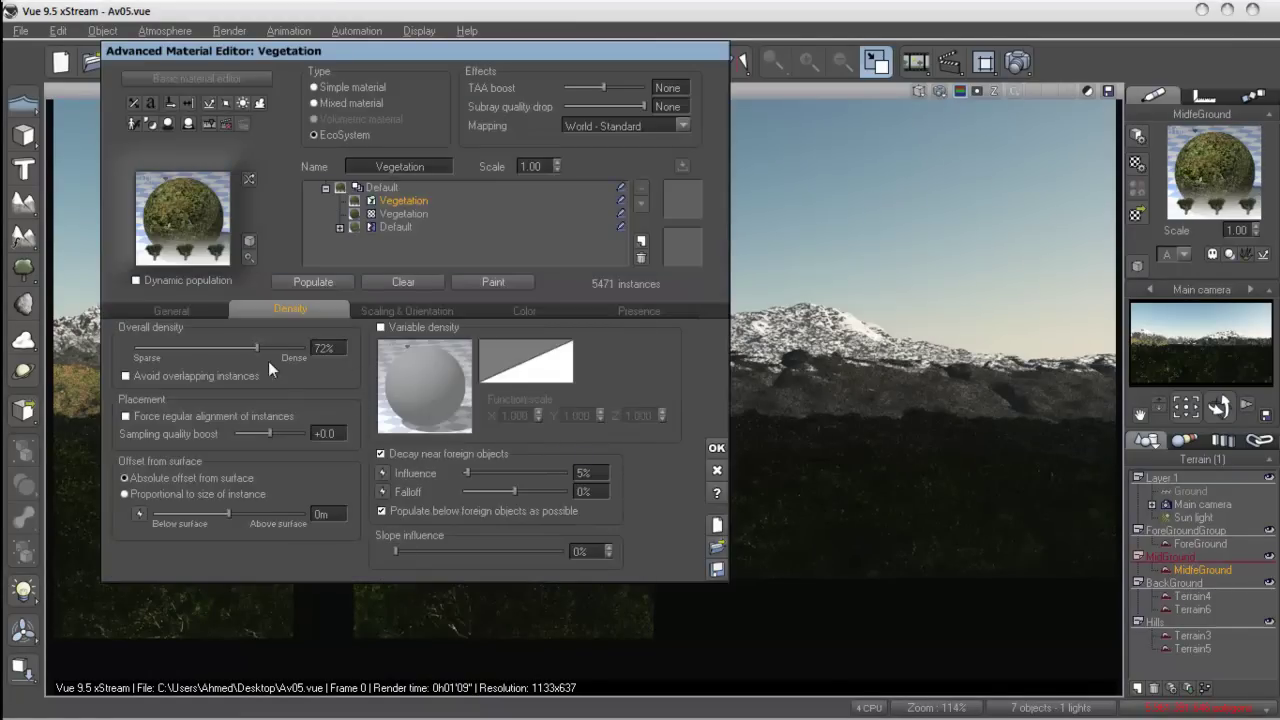
left_click_drag(257, 348, 218, 348)
left_click(321, 281)
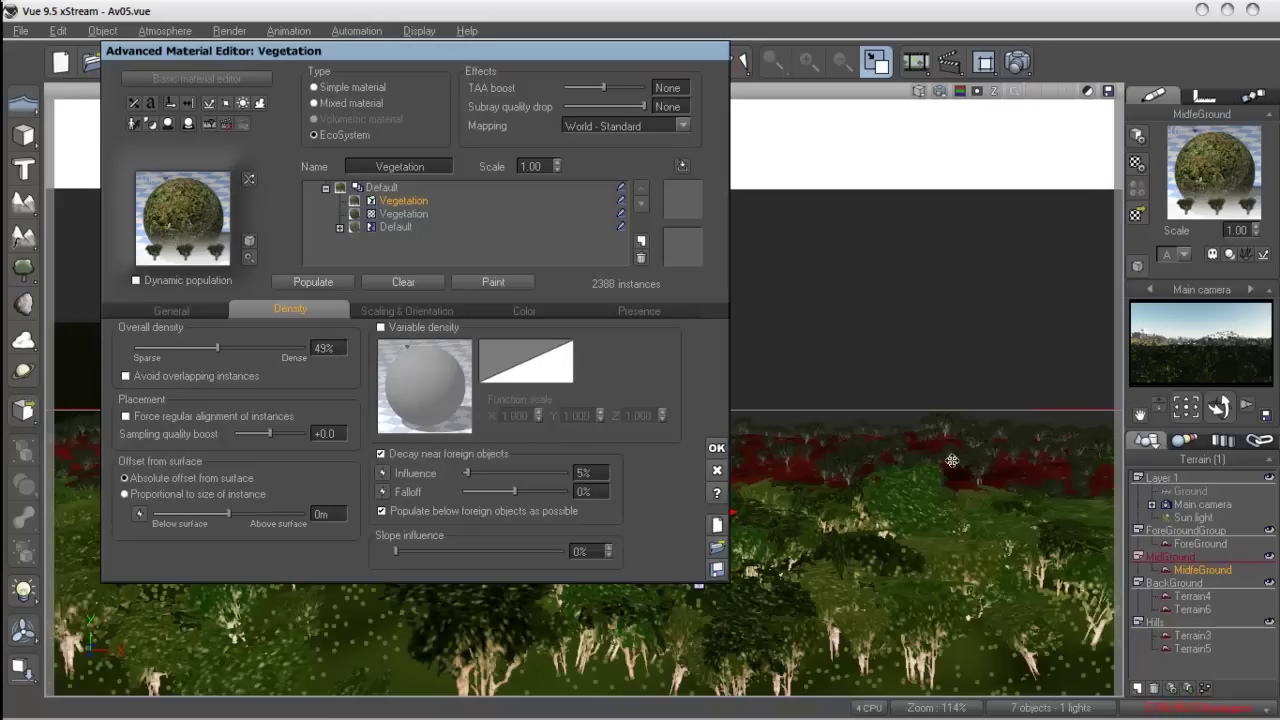
Step: Set the Vegetation EcoSystem's overall scaling to 0.275 and repopulate the terrain
left_click(407, 310)
left_click_drag(150, 347, 161, 347)
left_click(325, 282)
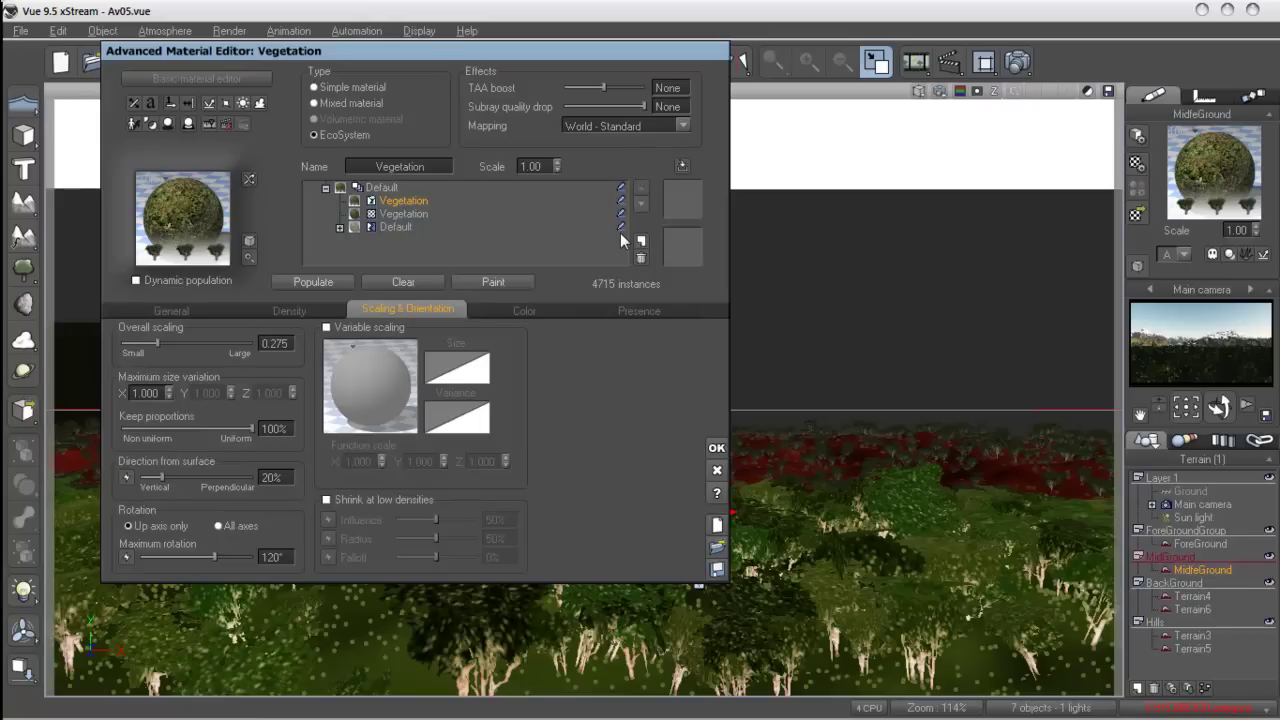
Step: Review the EcoSystem's color and presence settings, accept the material and render the scene to check the smaller trees
left_click(521, 308)
left_click(640, 311)
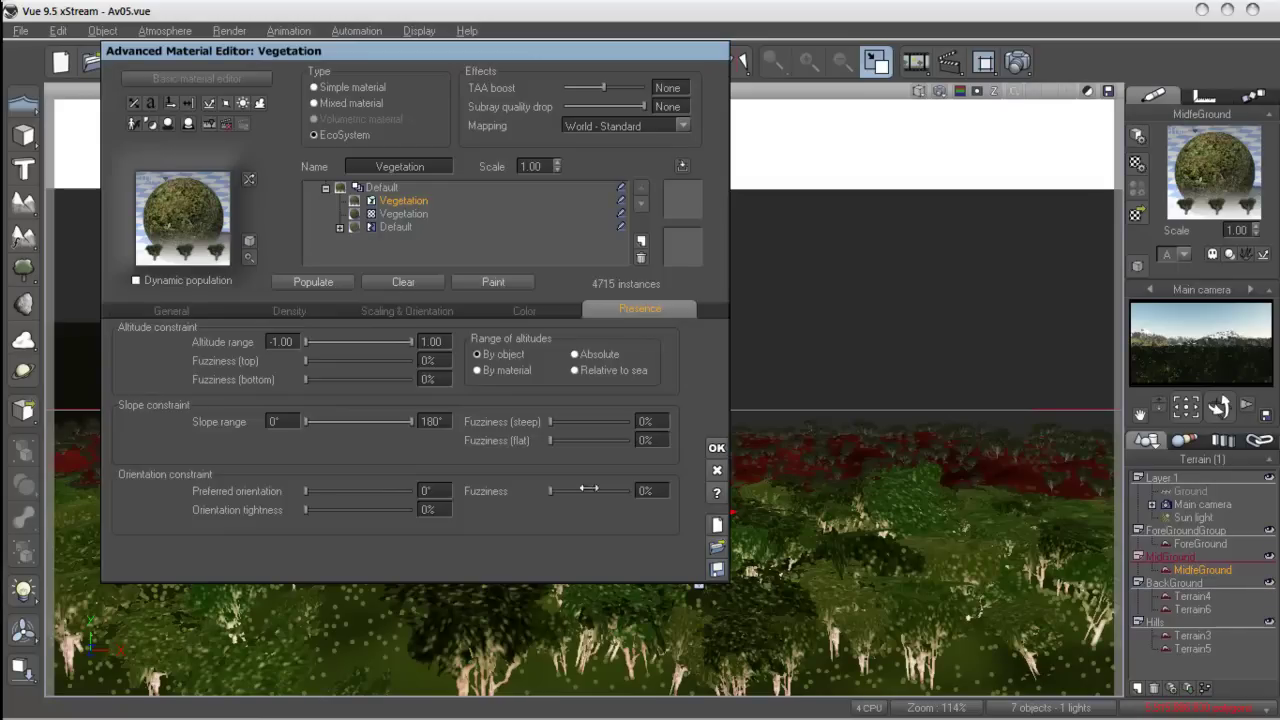
left_click(716, 448)
left_click(1016, 63)
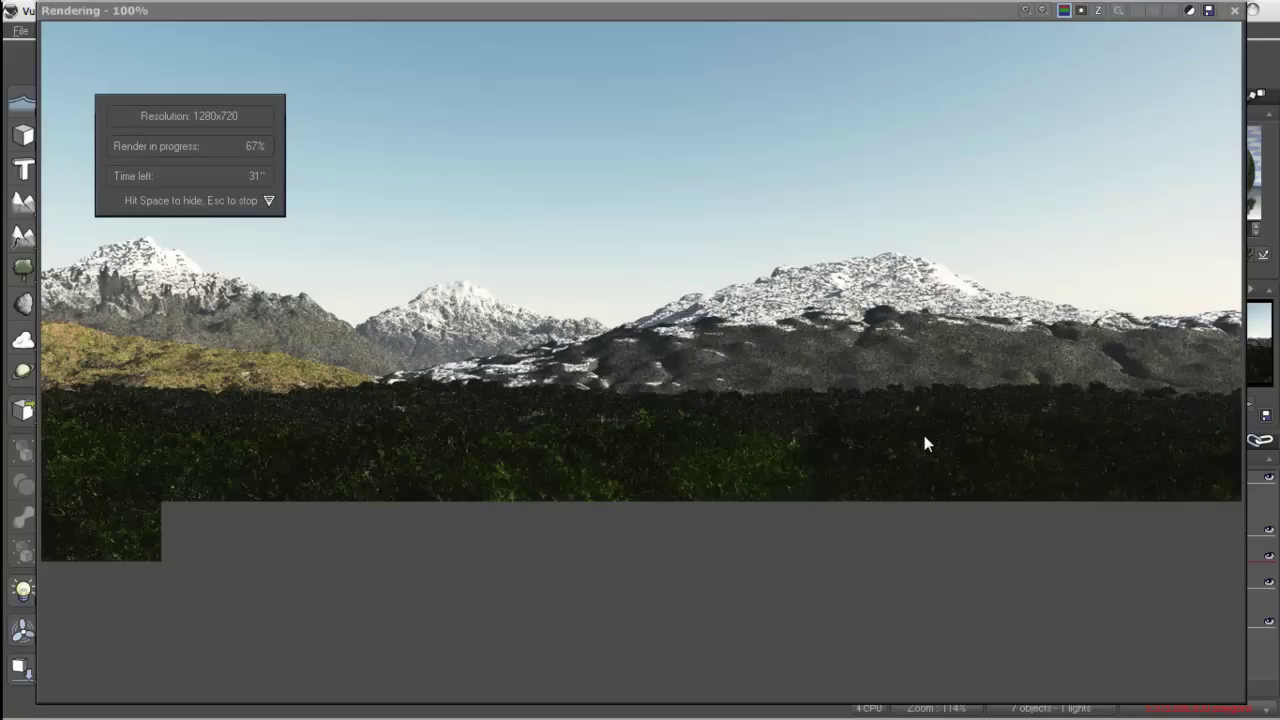
key("Escape")
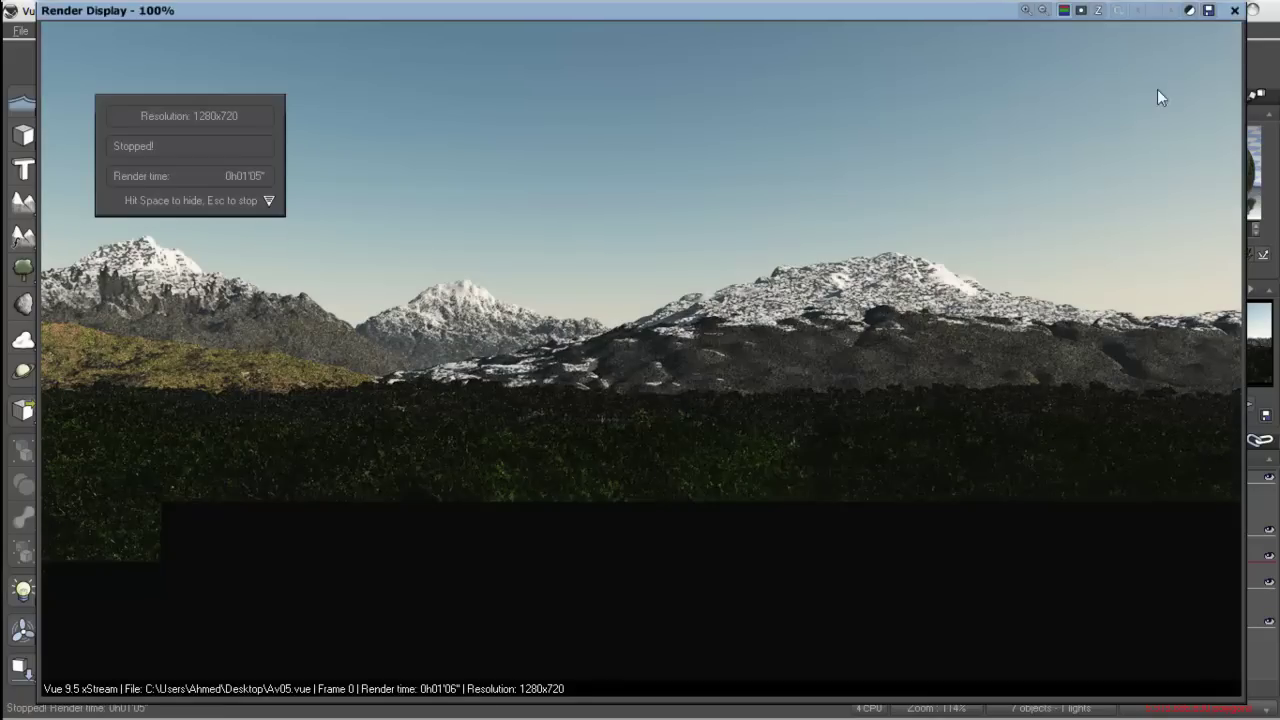
key("space")
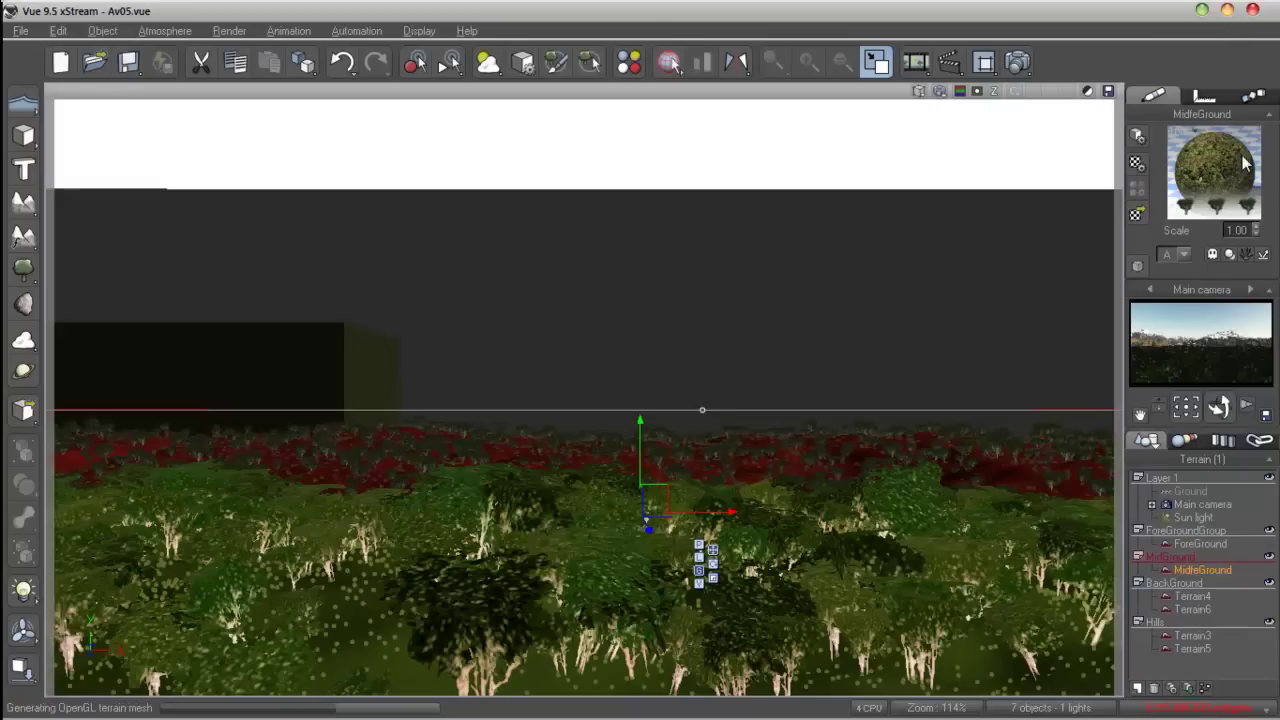
Step: Reopen the MidleGround material and turn off density decay near foreign objects for the Vegetation EcoSystem
left_click(1138, 216)
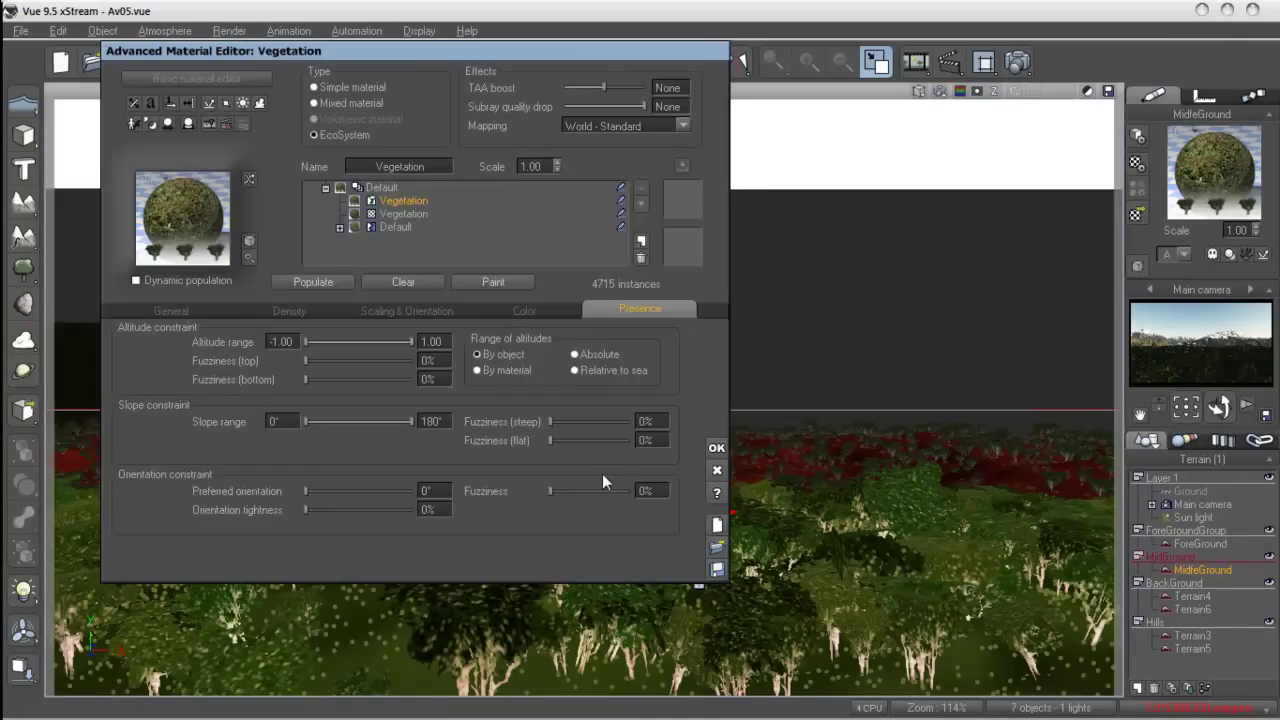
left_click(293, 312)
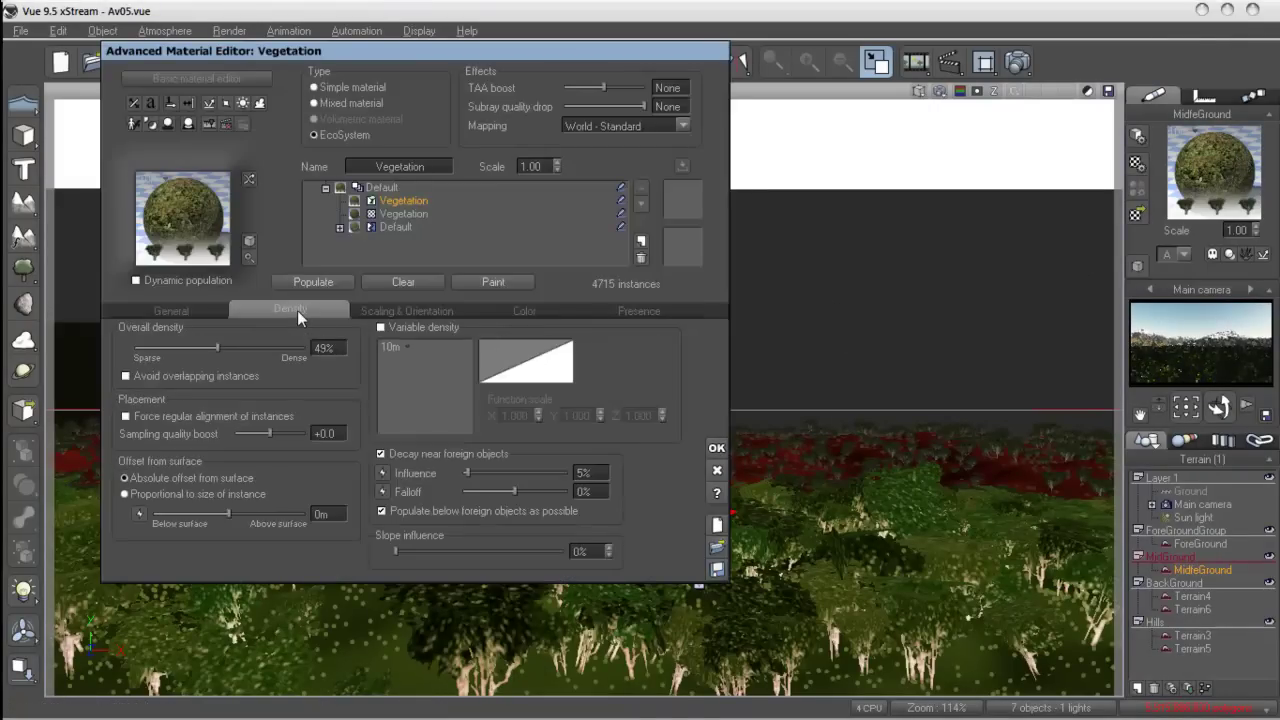
left_click(430, 454)
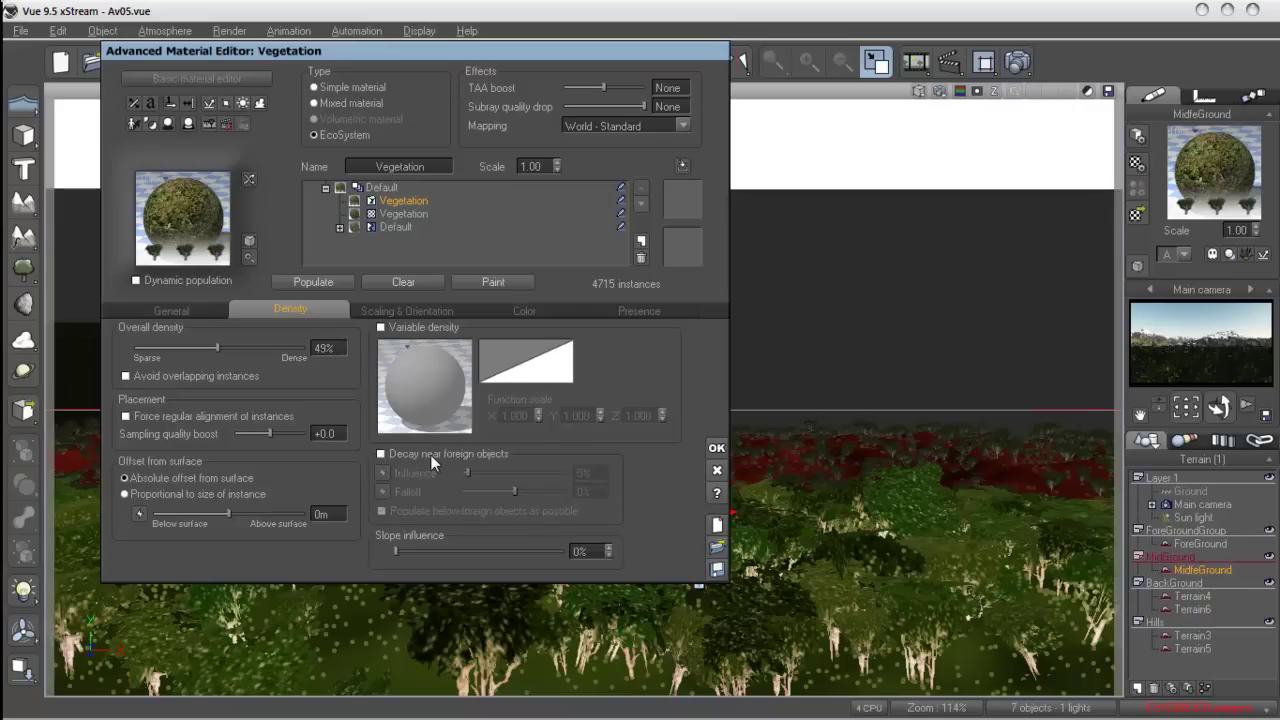
Step: Try a sampling quality boost of +2.4 for the Vegetation EcoSystem, repopulating the terrain, and discard the material changes
left_click(313, 282)
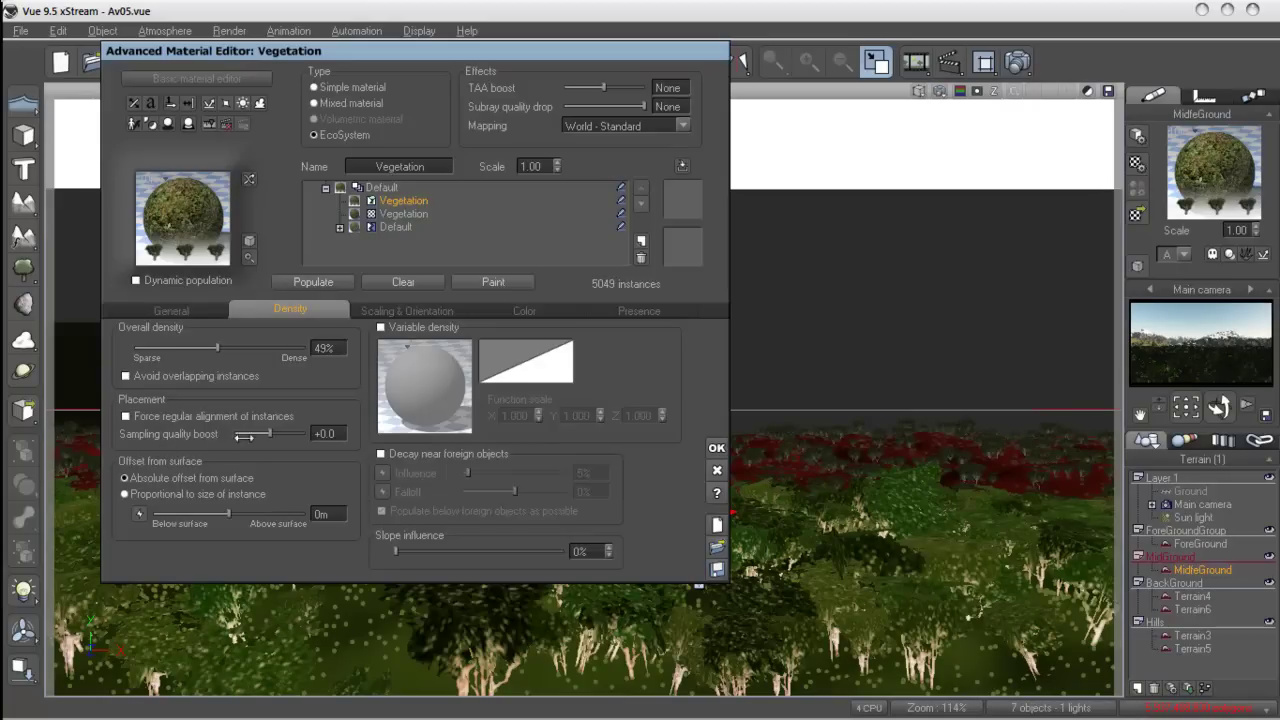
left_click_drag(266, 436, 287, 434)
left_click(324, 284)
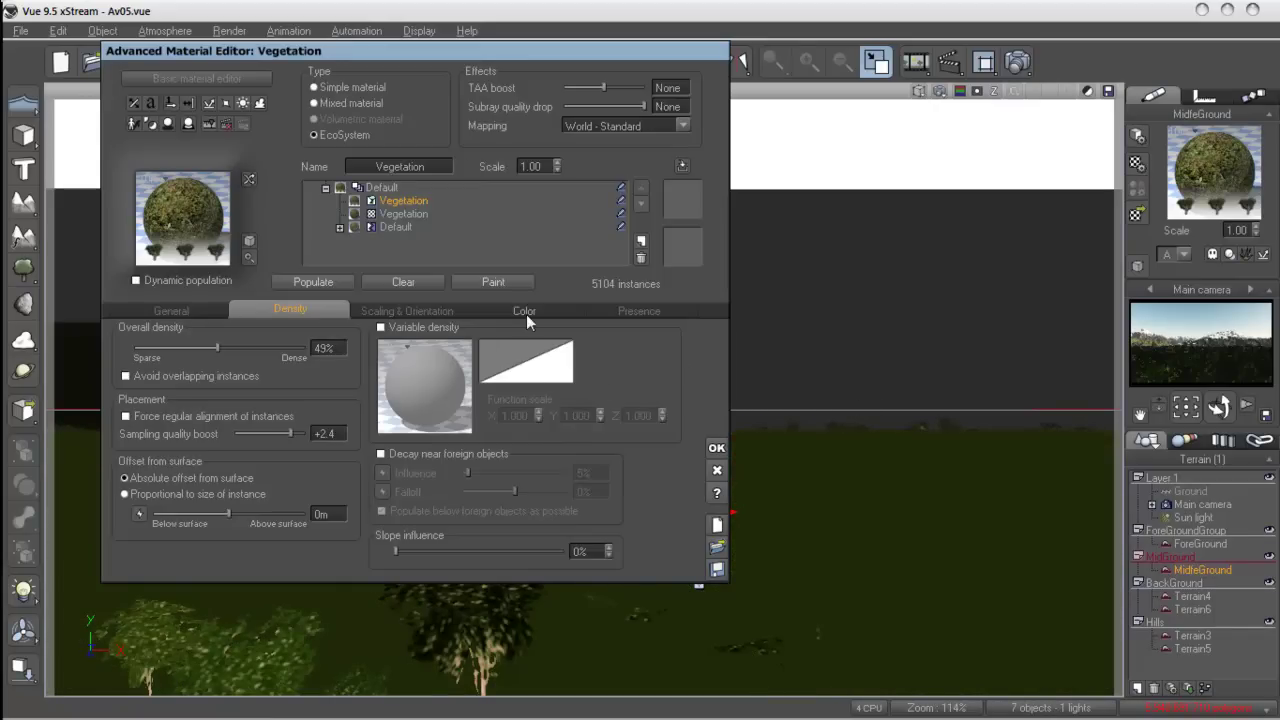
left_click(515, 312)
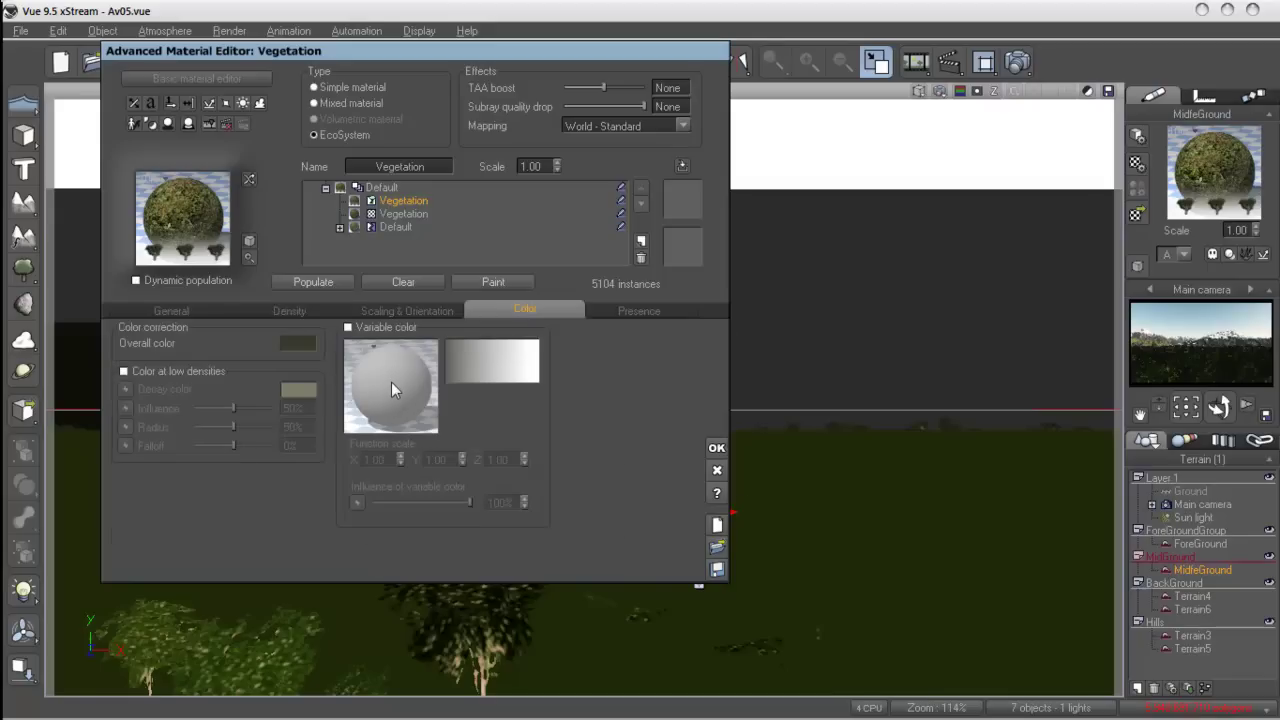
left_click(717, 470)
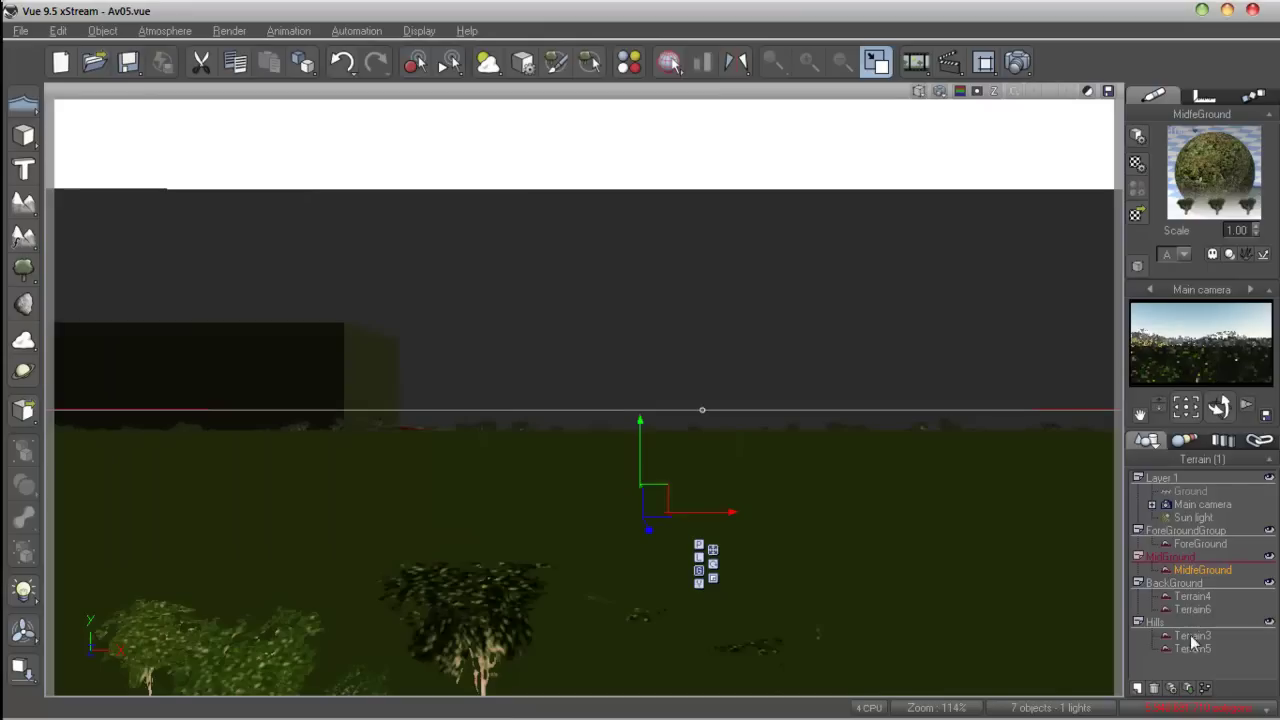
Step: Copy the variable color map from the ForeGround terrain's vegetation material and close that material without changes
left_click(1189, 545)
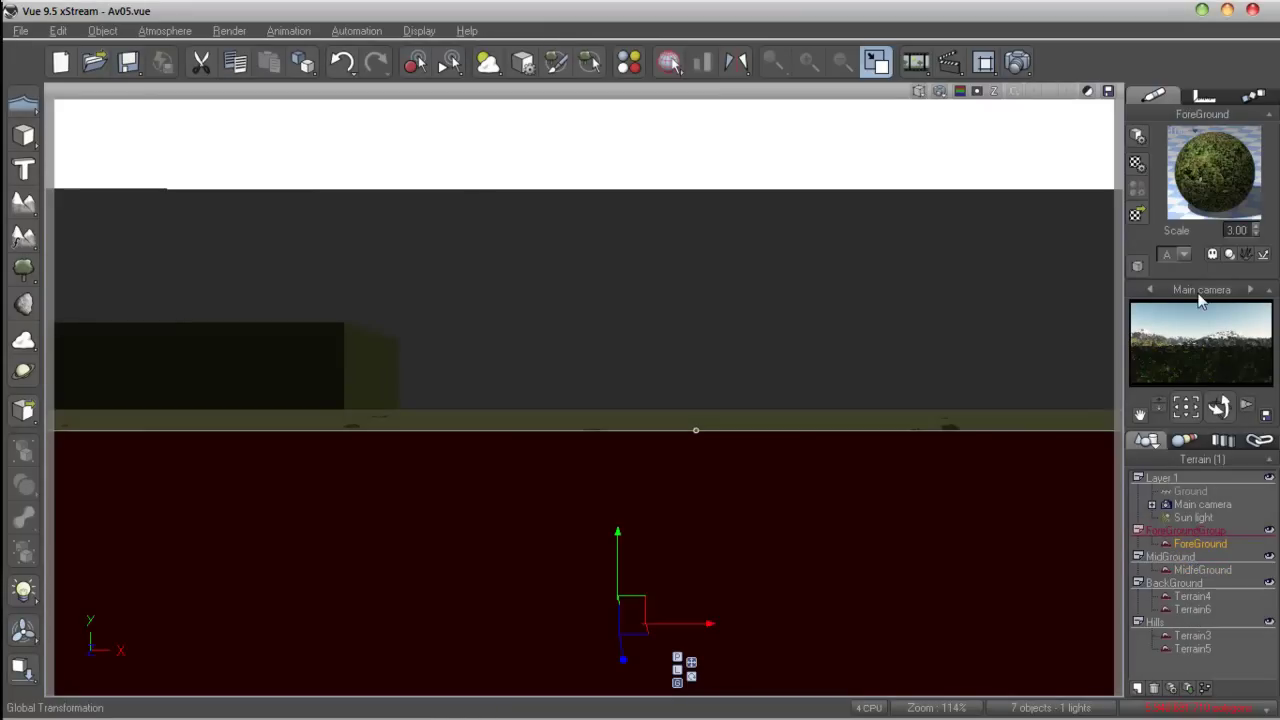
double_click(1208, 203)
left_click(412, 228)
right_click(484, 351)
left_click(527, 386)
left_click(716, 470)
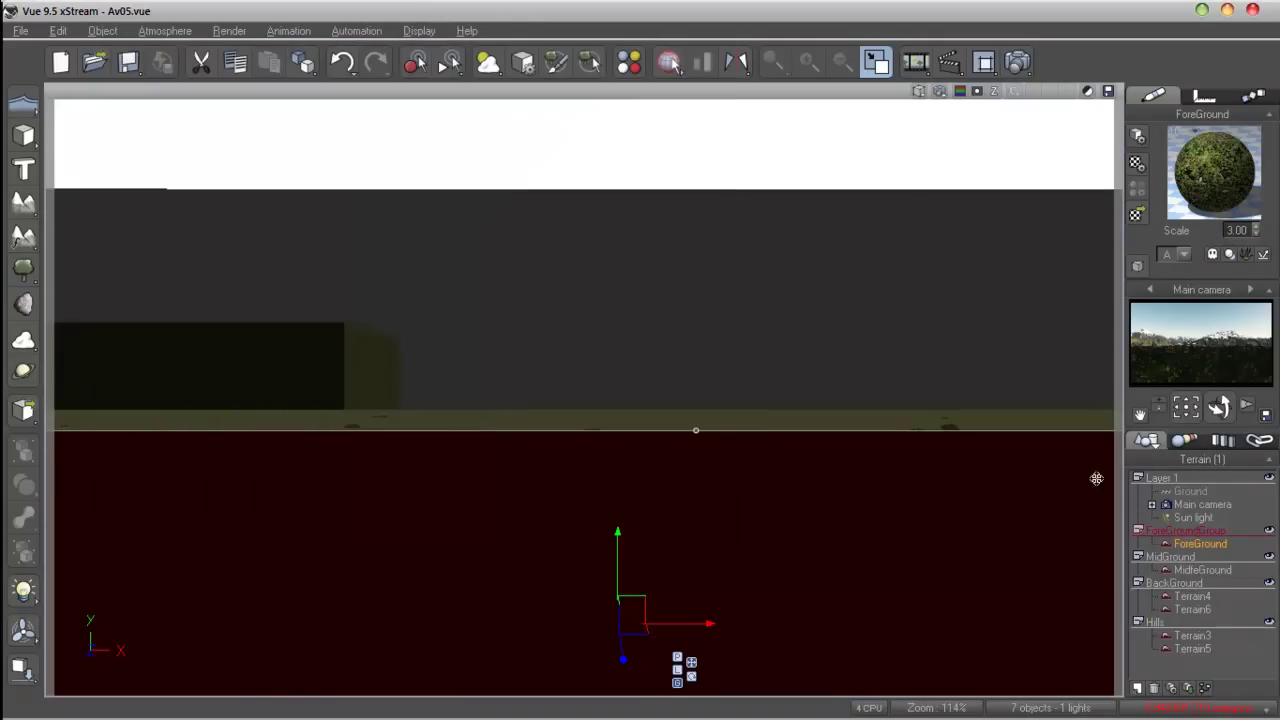
Step: Reopen the MidleGround material, enable variable color for the Vegetation EcoSystem and paste the copied color map
left_click(1202, 570)
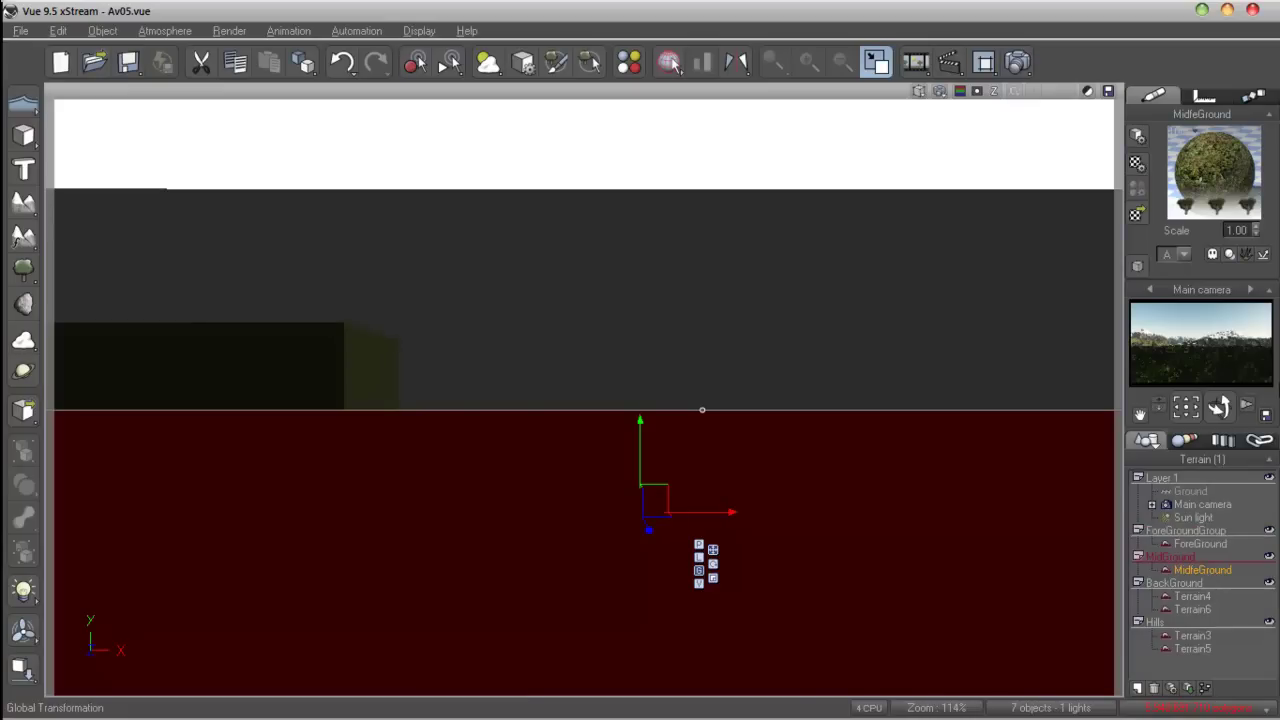
double_click(1214, 170)
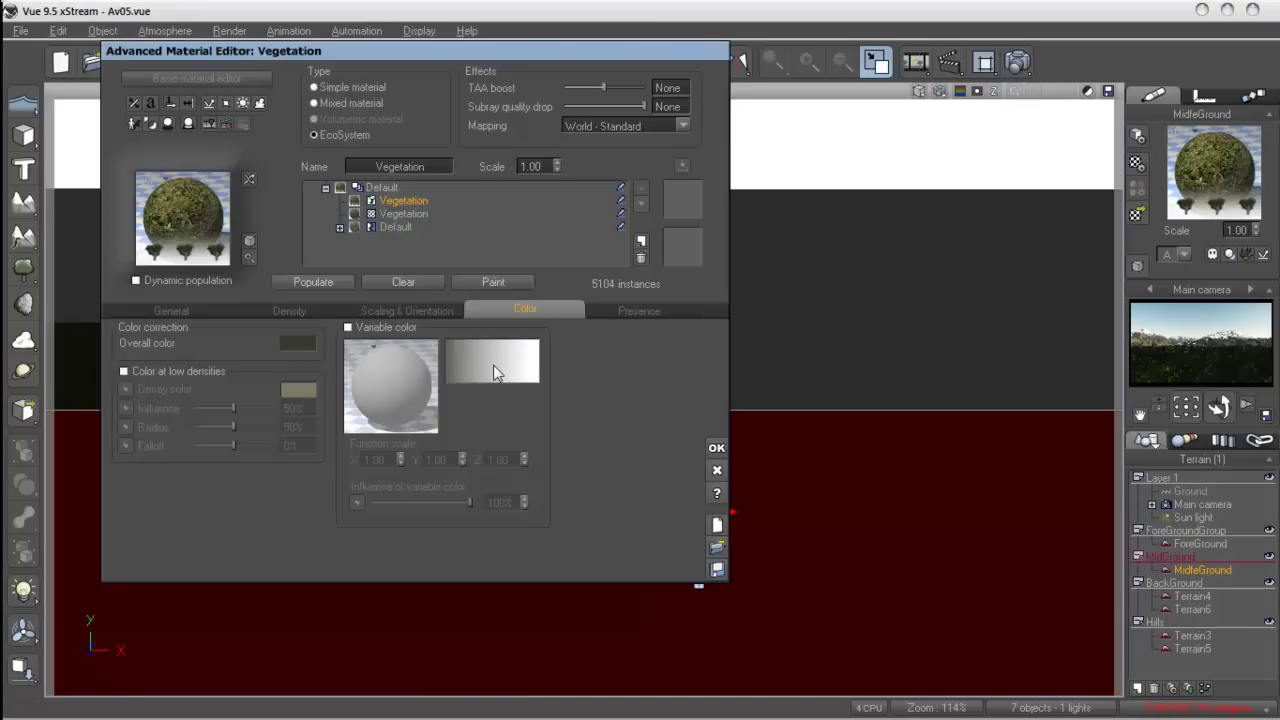
left_click(348, 327)
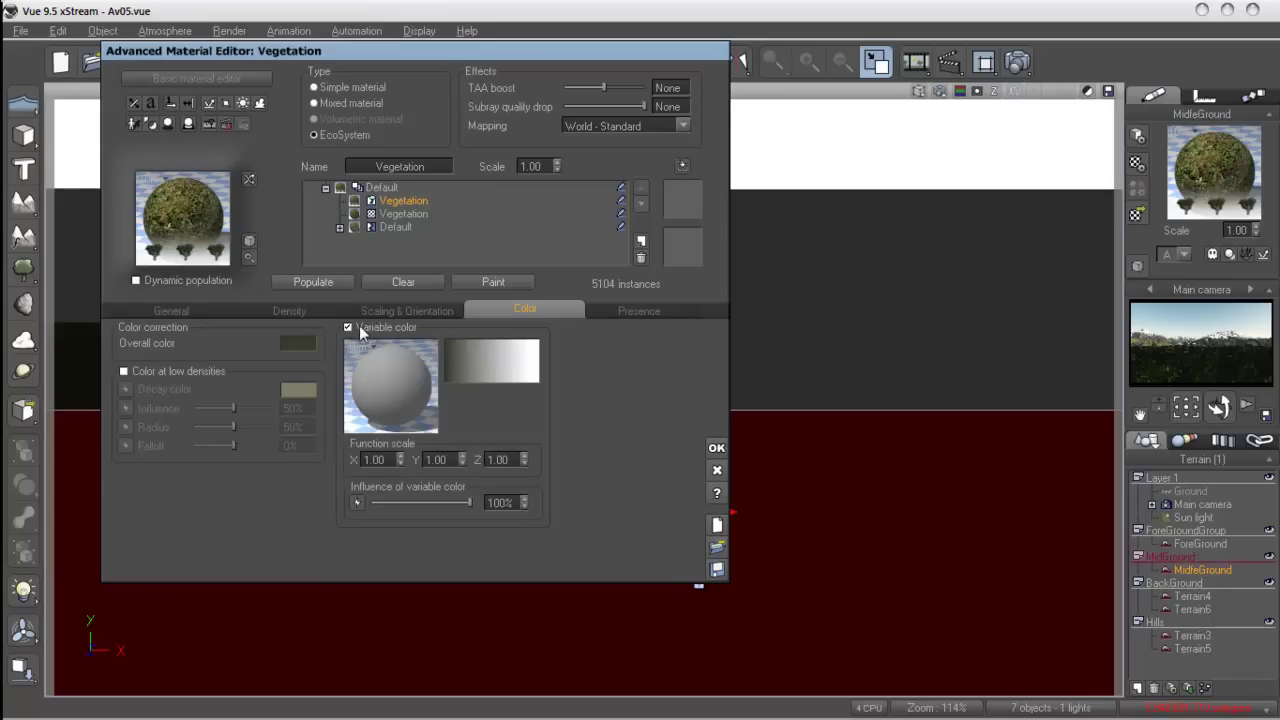
right_click(478, 363)
left_click(542, 412)
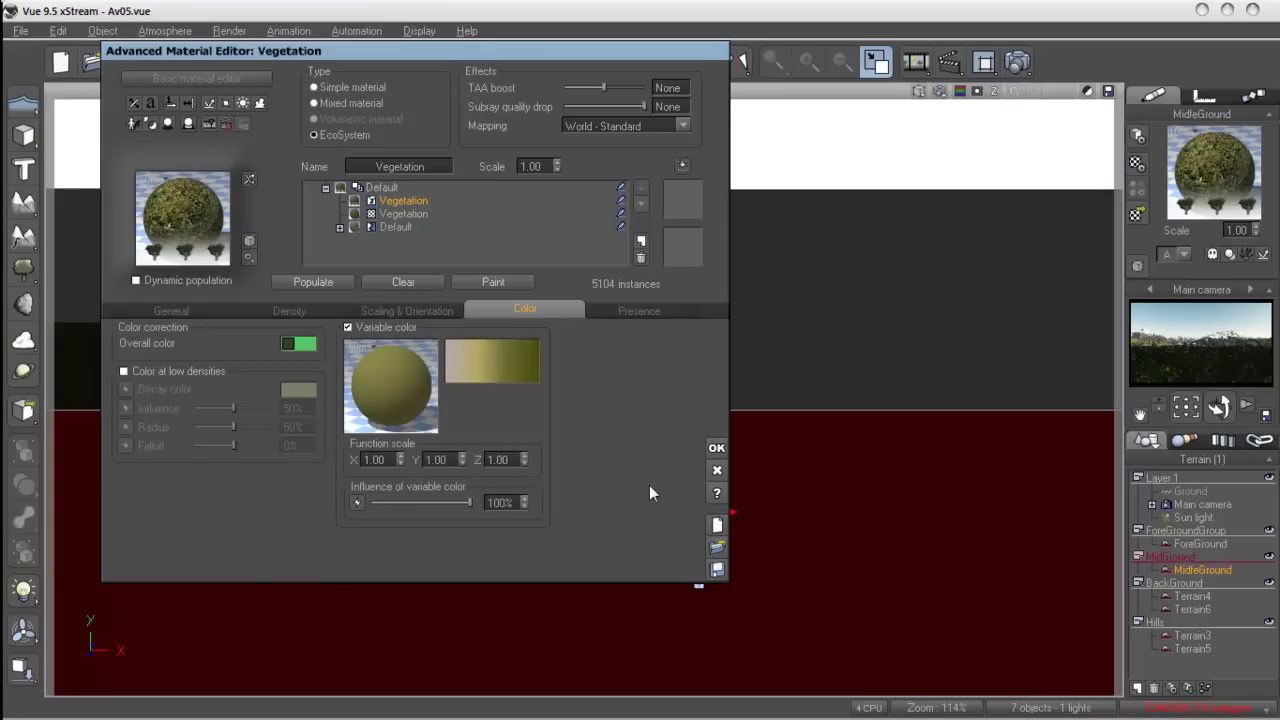
Step: Enable color at low densities for the Vegetation EcoSystem with a stronger influence, repopulate the terrain and accept the material
left_click(314, 283)
left_click(154, 376)
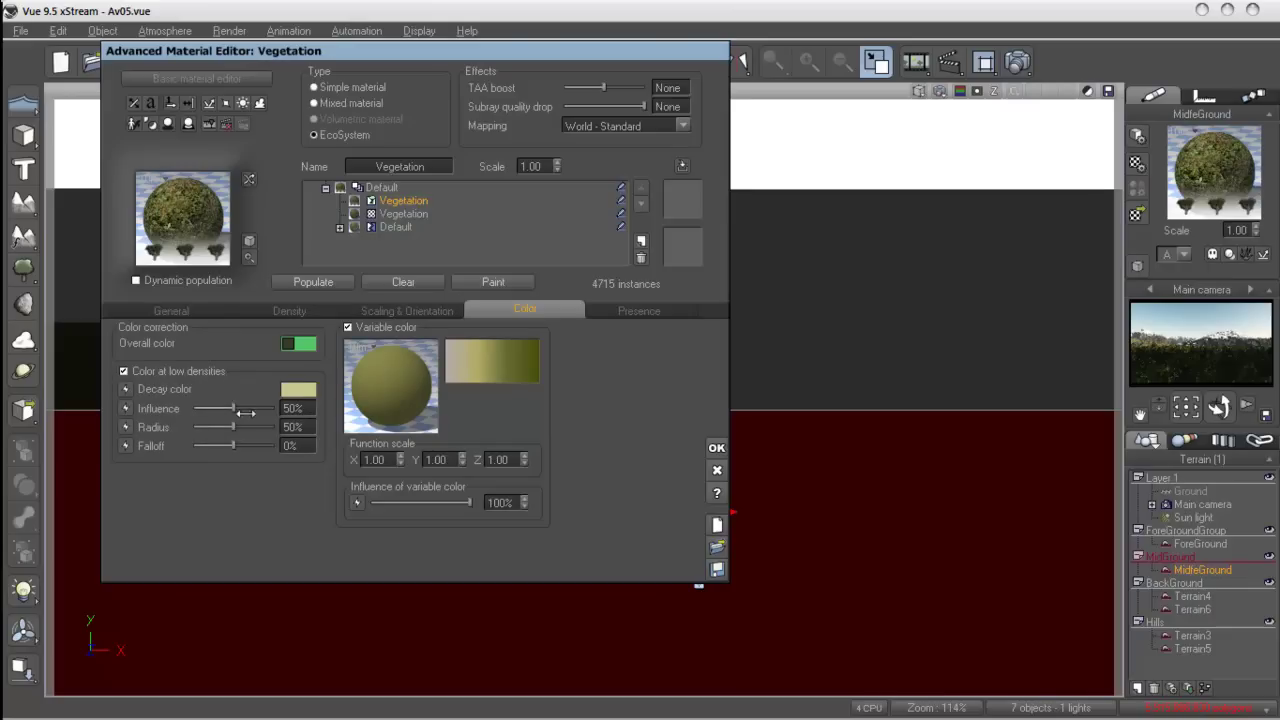
left_click_drag(237, 410, 251, 410)
left_click(322, 283)
left_click(716, 448)
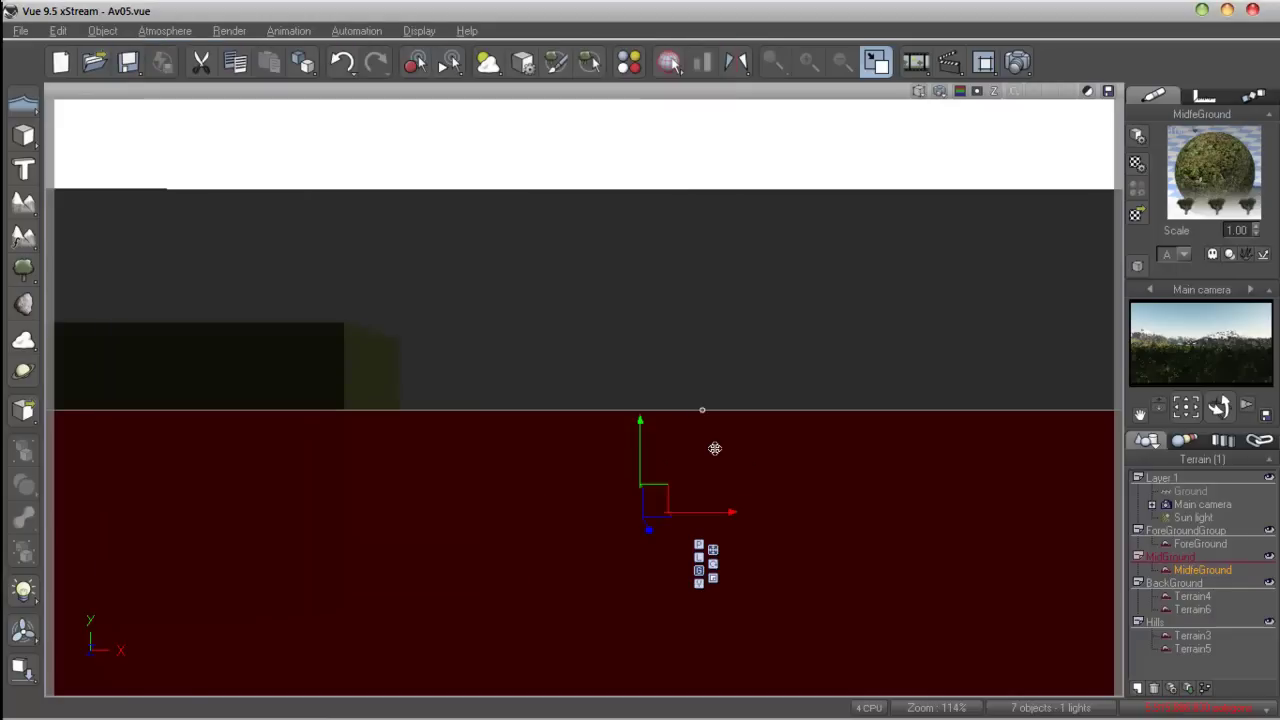
Step: Render the scene to check the midground vegetation colors and close the render
left_click(940, 91)
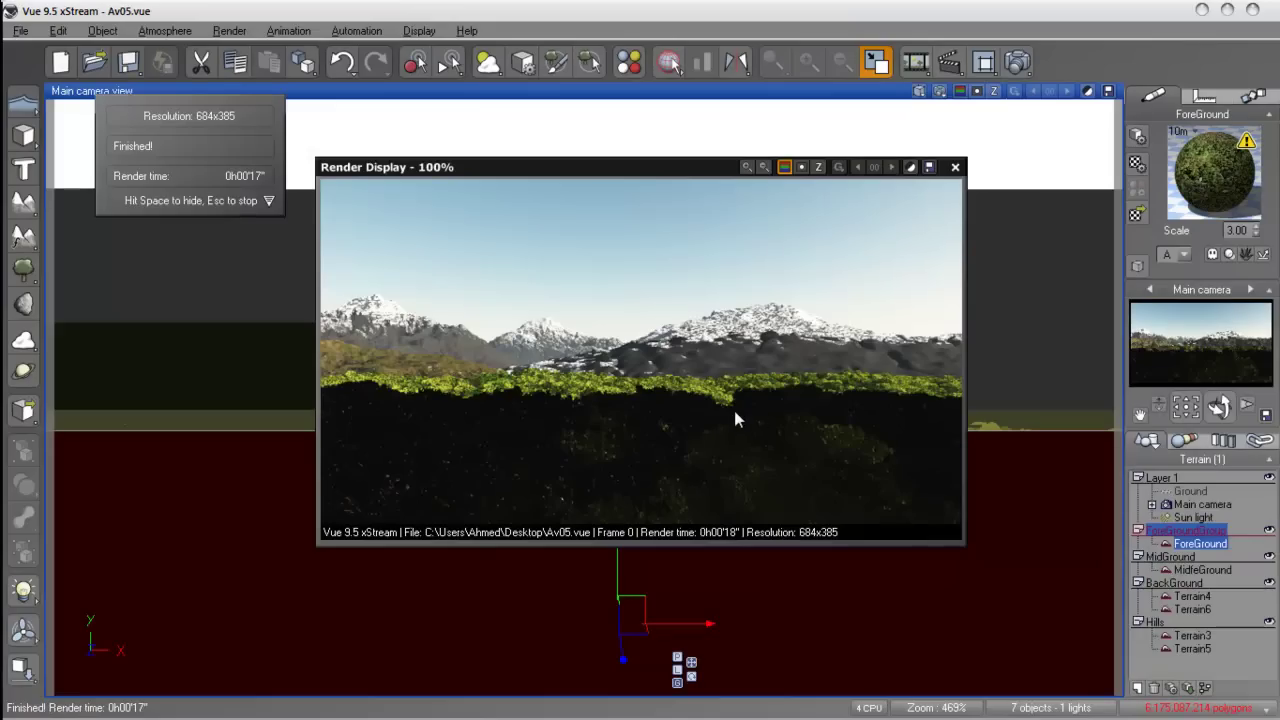
left_click_drag(664, 173, 666, 151)
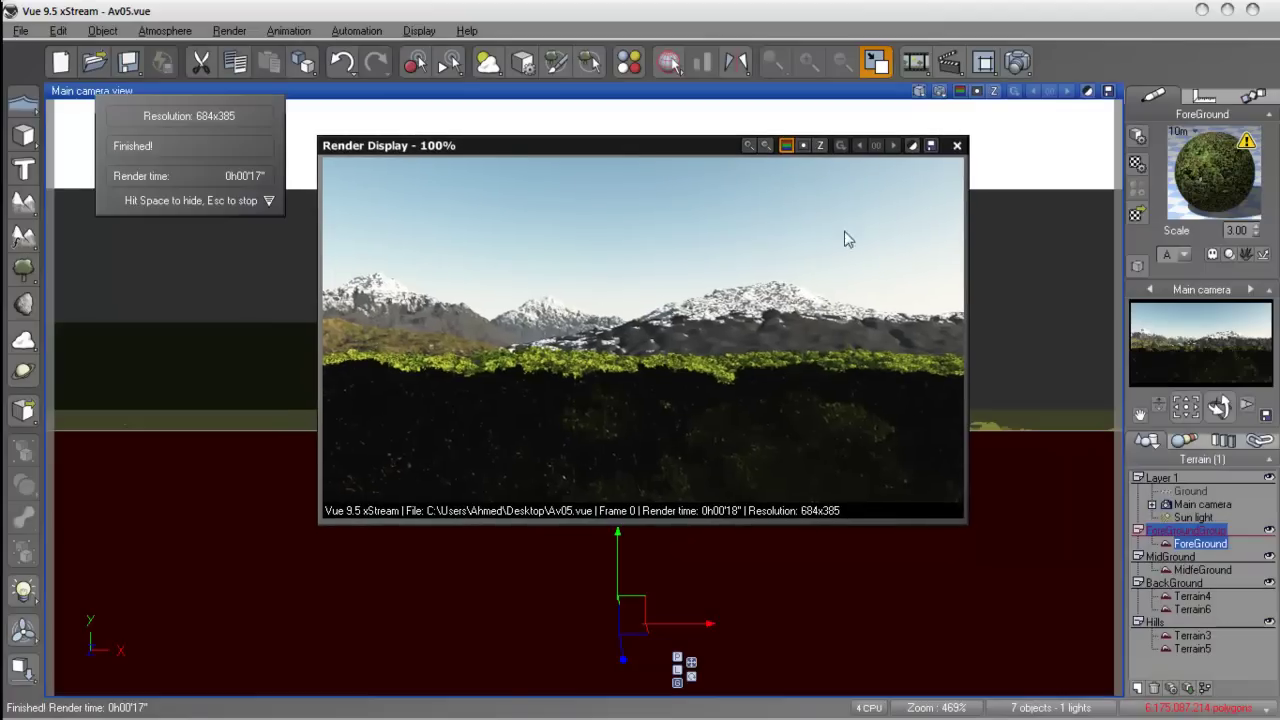
left_click(957, 145)
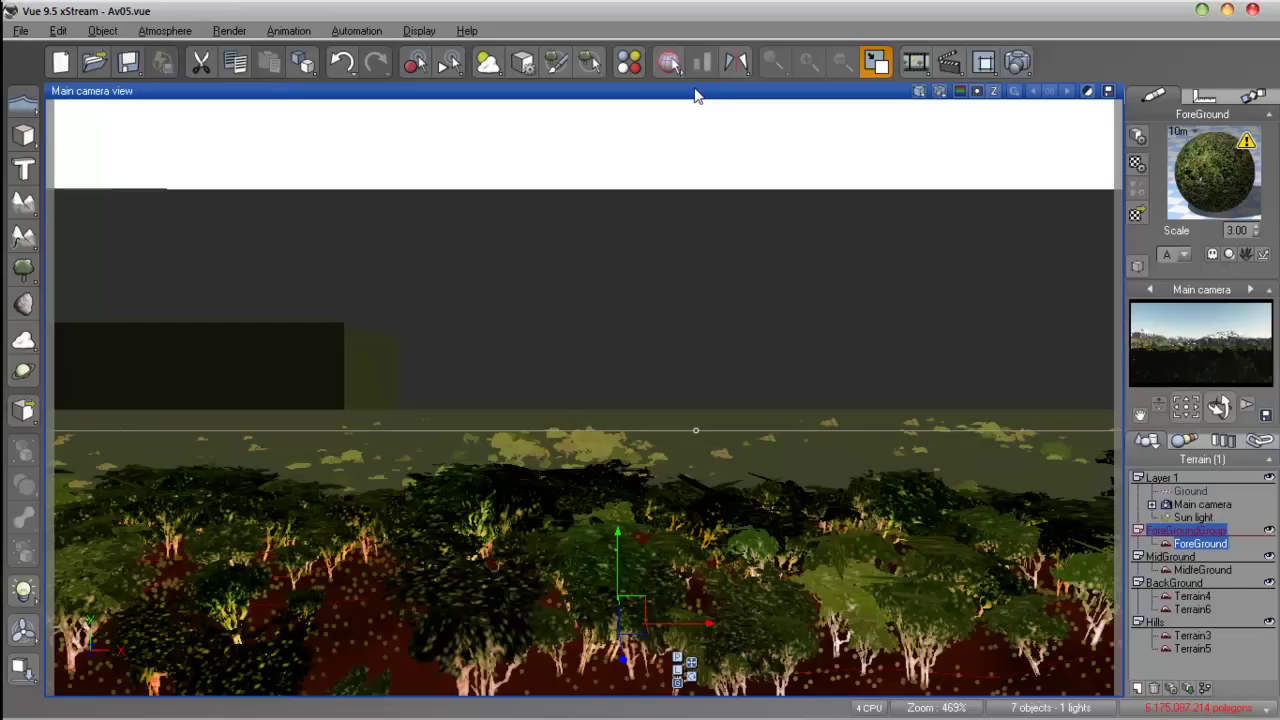
Step: Switch to the four-view layout and move the sun light in line with the main camera and farther behind it
double_click(696, 92)
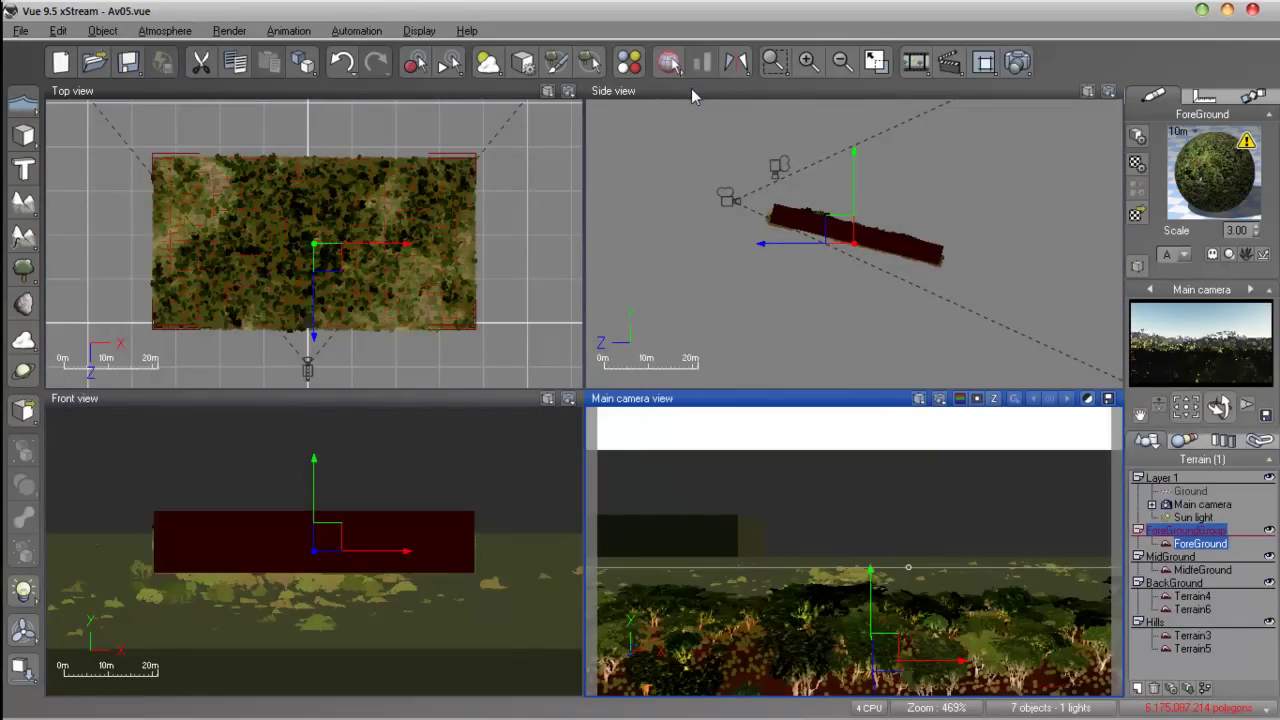
left_click(1181, 518)
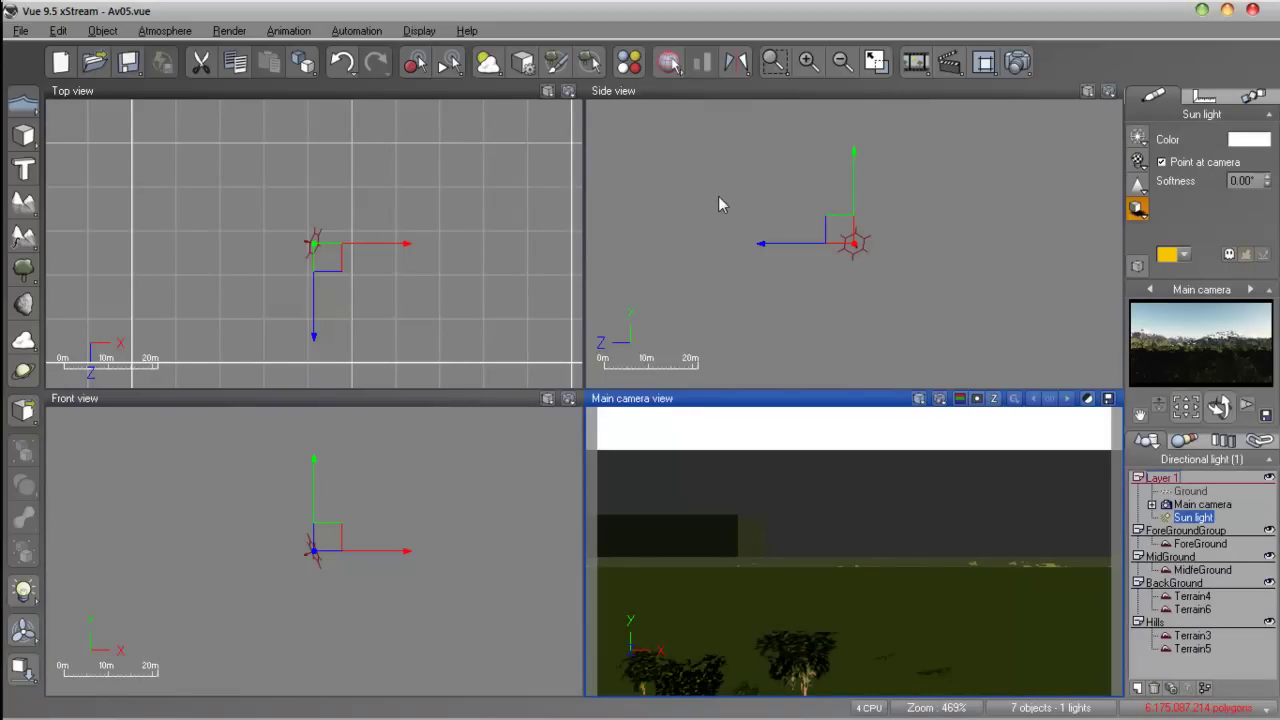
left_click(846, 252)
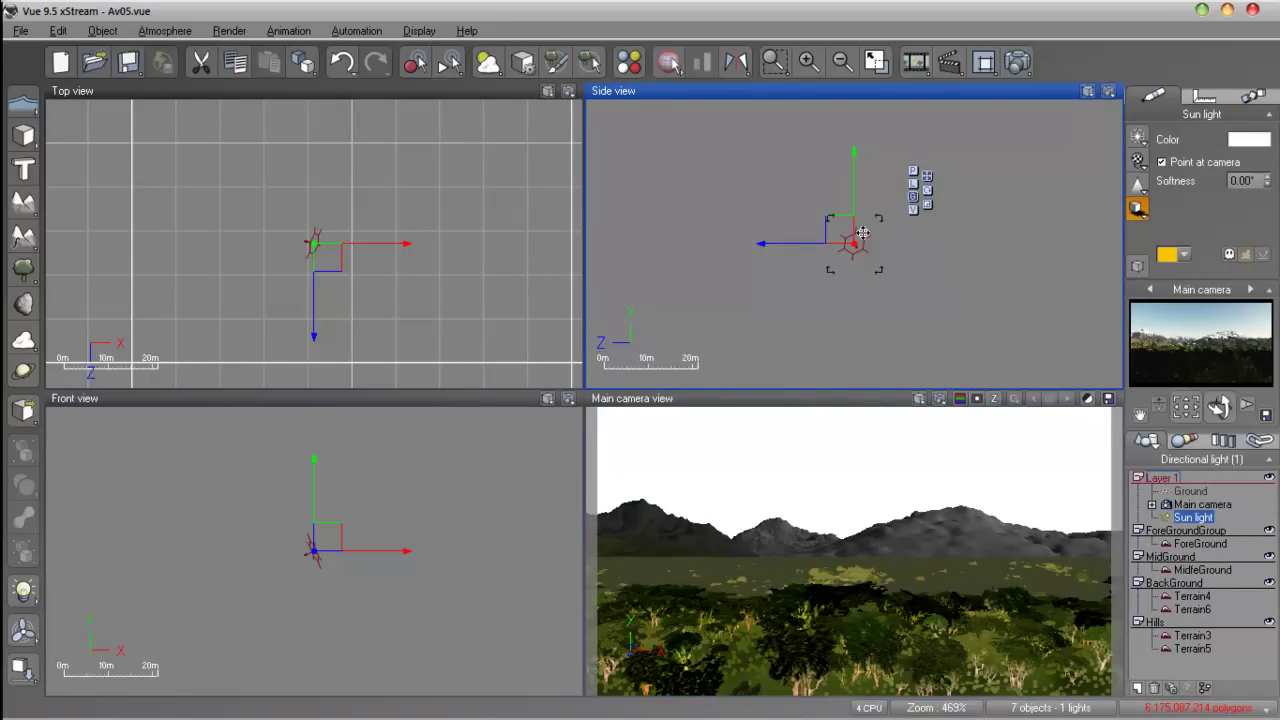
scroll(835, 230, "down", 5)
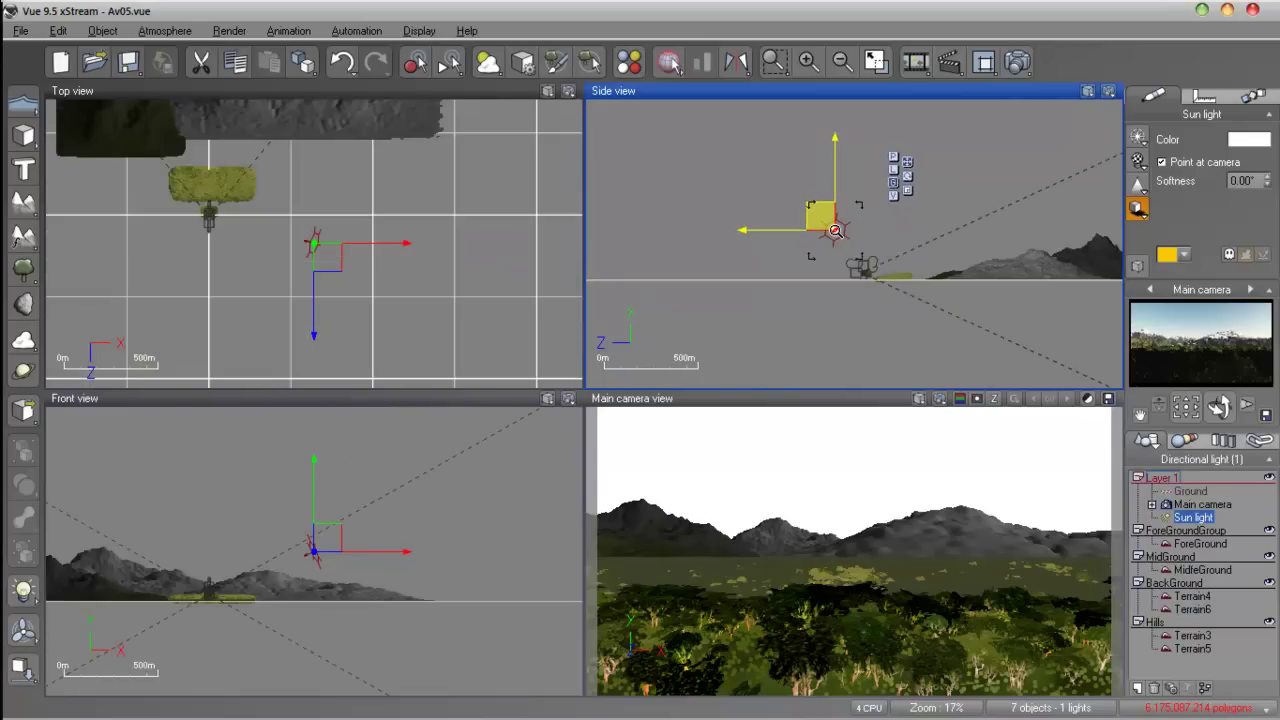
left_click_drag(356, 256, 215, 275)
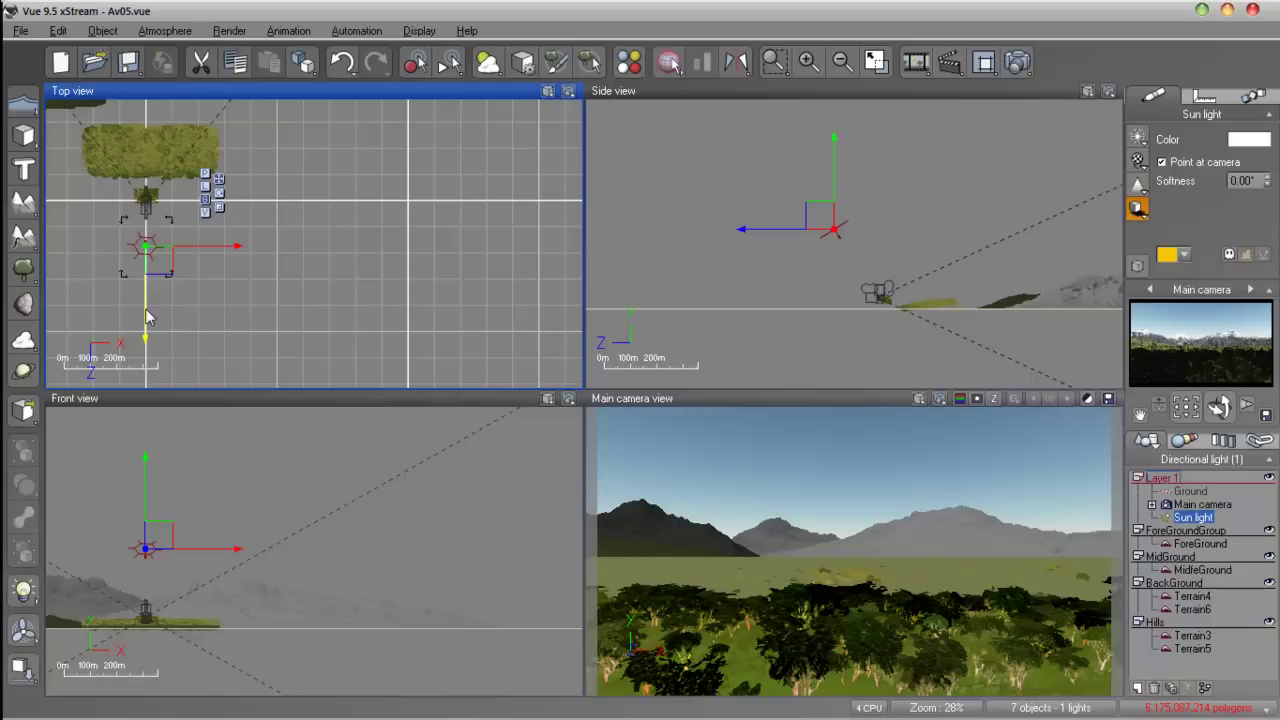
left_click_drag(767, 231, 715, 242)
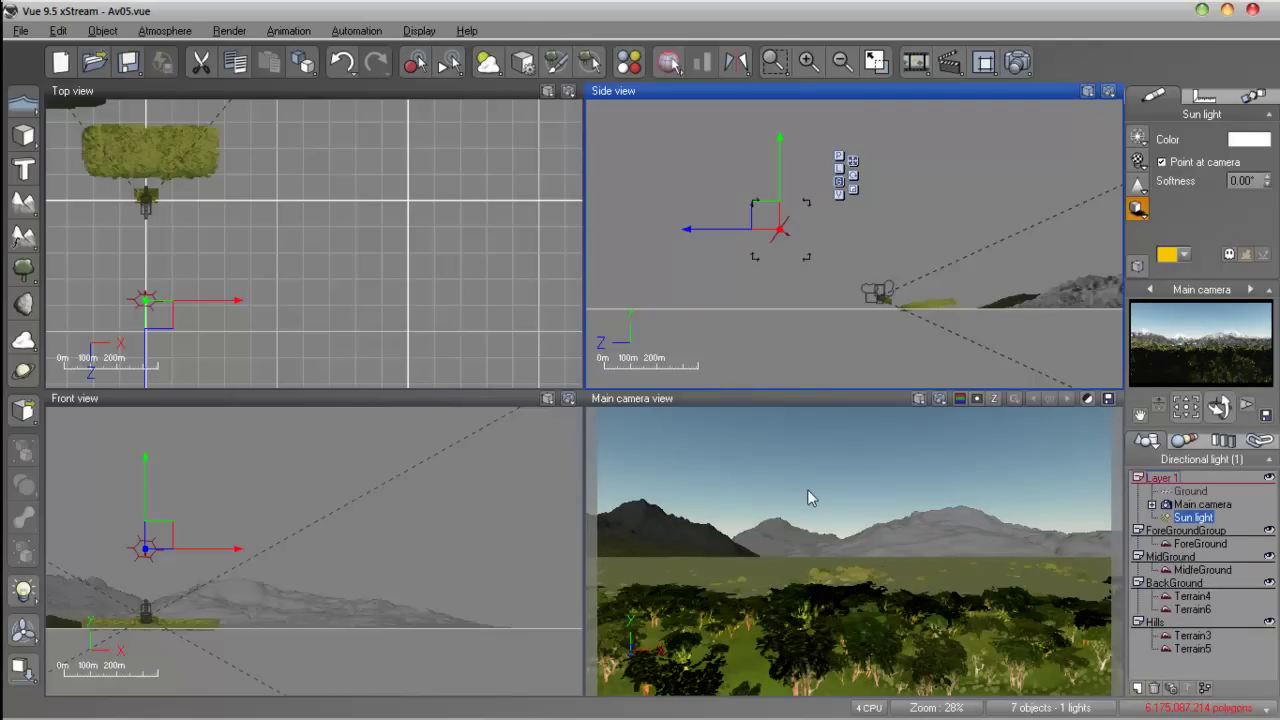
Step: Run a test render to check the new sun lighting, stopping it partway and closing the result
left_click(984, 62)
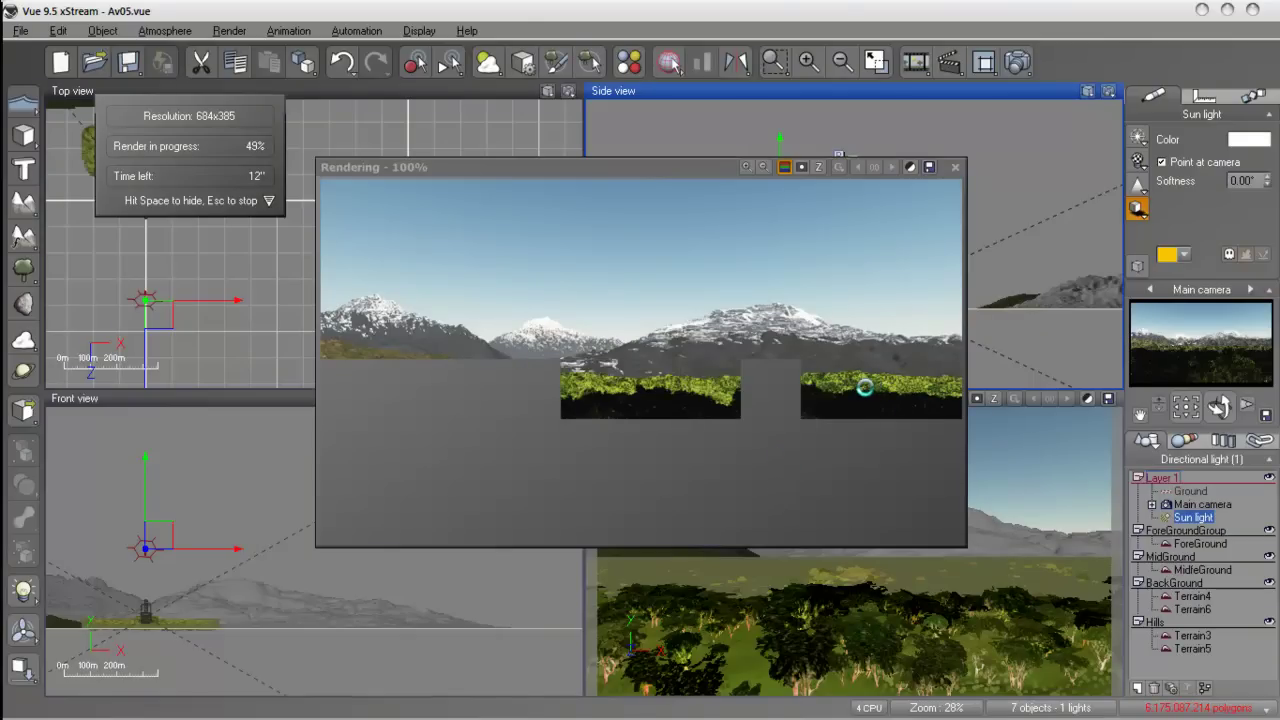
key("Escape")
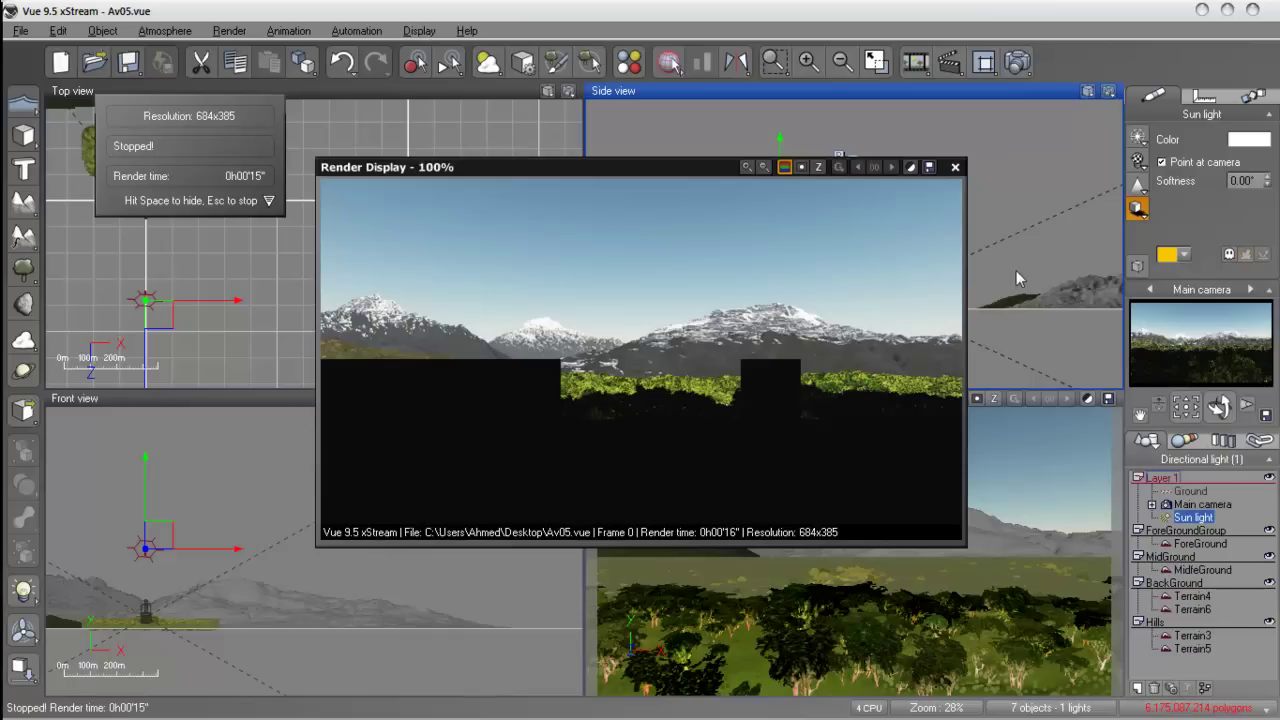
left_click(955, 167)
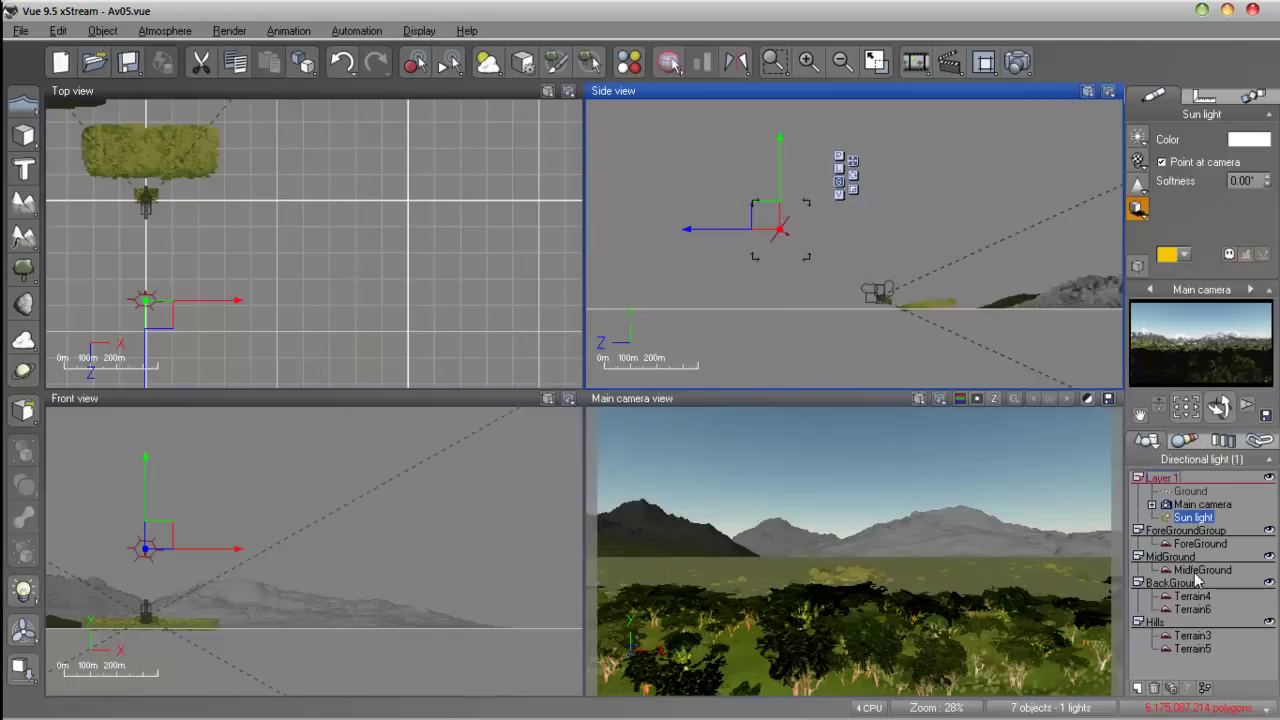
Step: Replace the variable color map of the MidleGround Vegetation EcoSystem with Gray yellow green from the Rocks and Grass collection
left_click(1220, 543)
left_click(1222, 569)
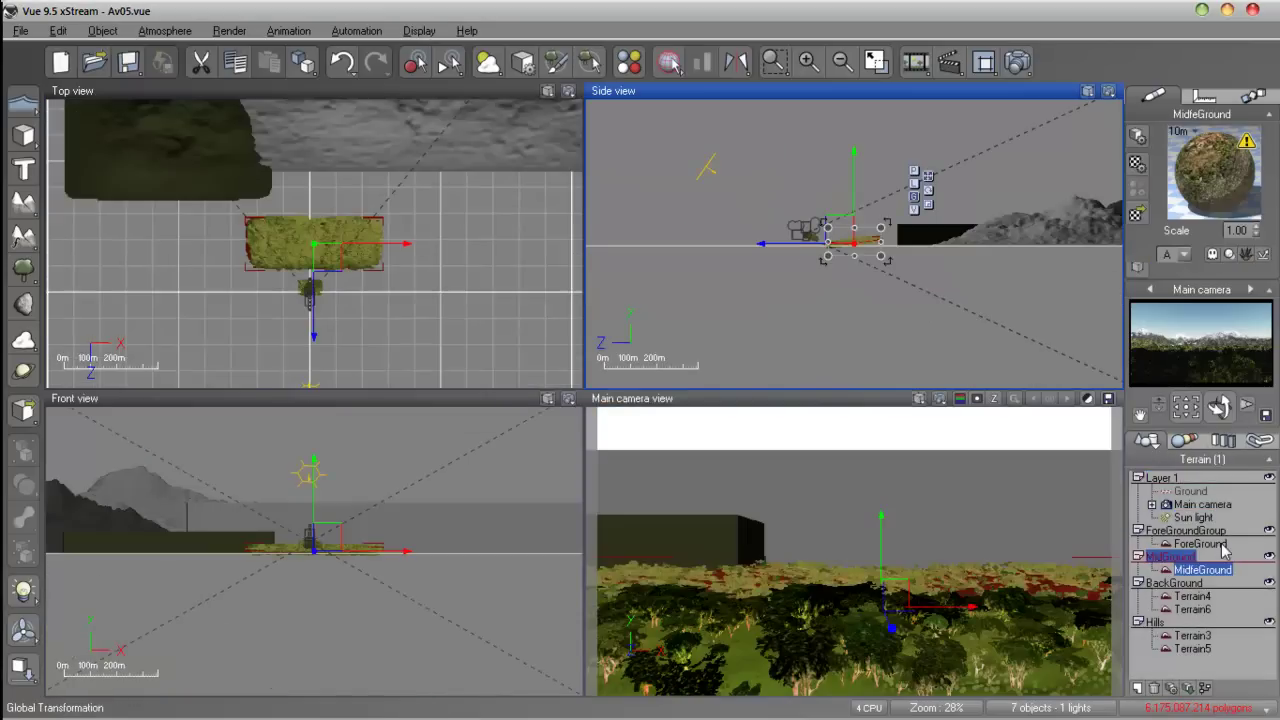
double_click(1205, 175)
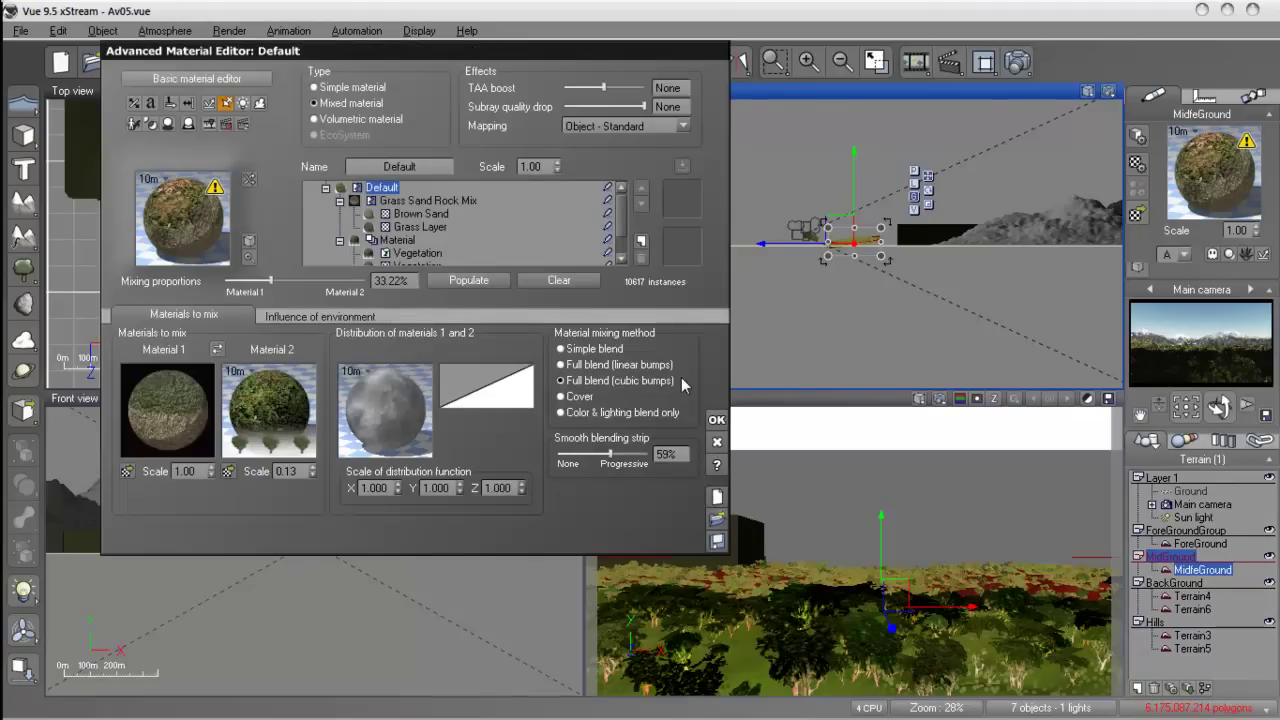
left_click(412, 255)
right_click(486, 368)
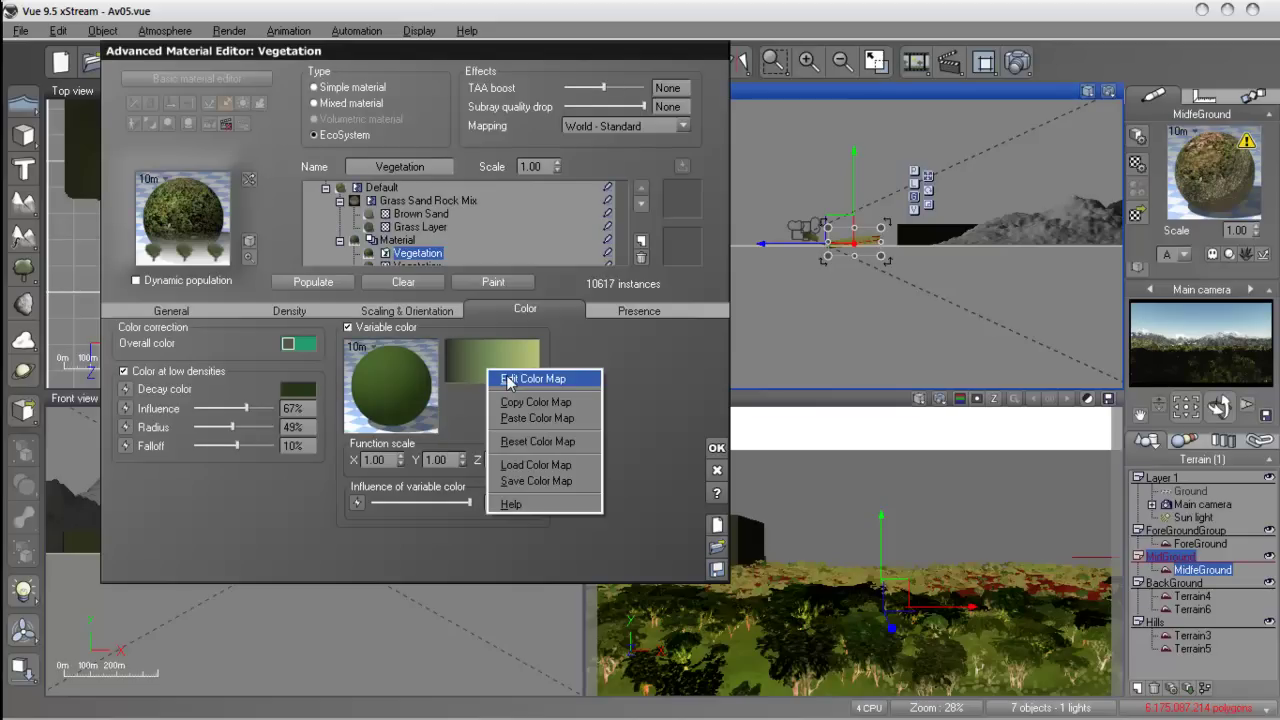
left_click(509, 380)
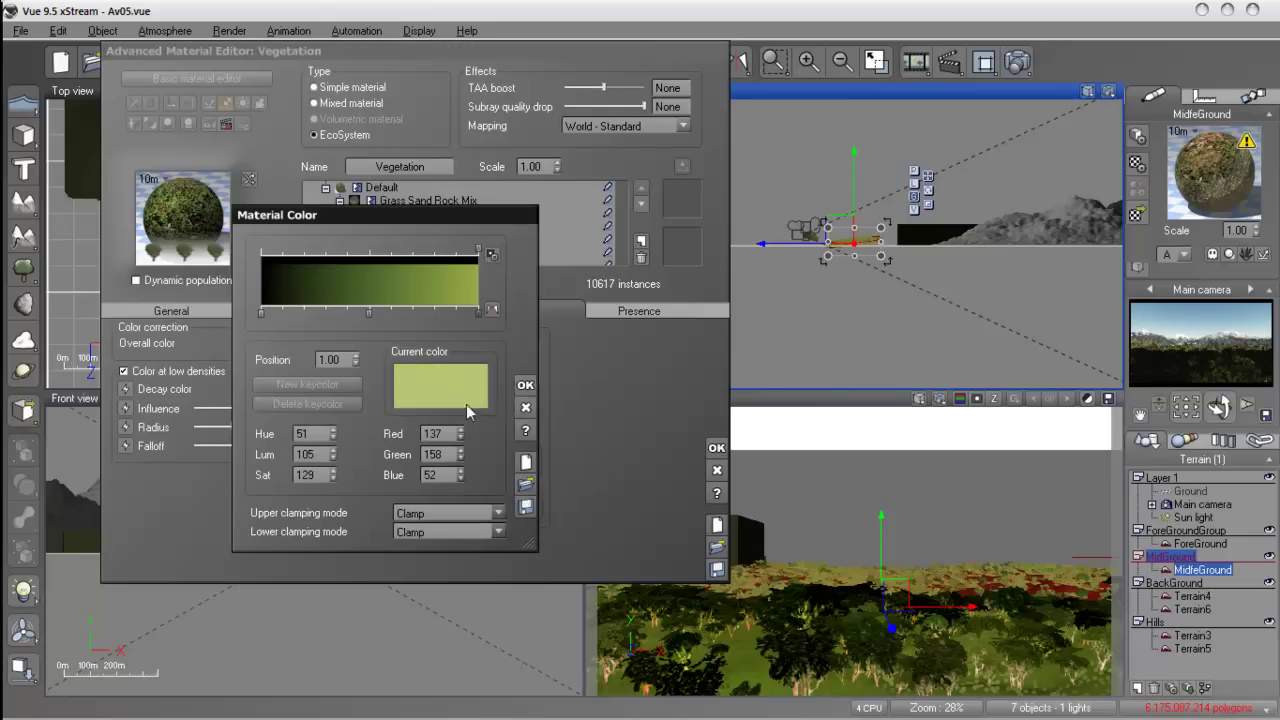
left_click(526, 418)
left_click(500, 380)
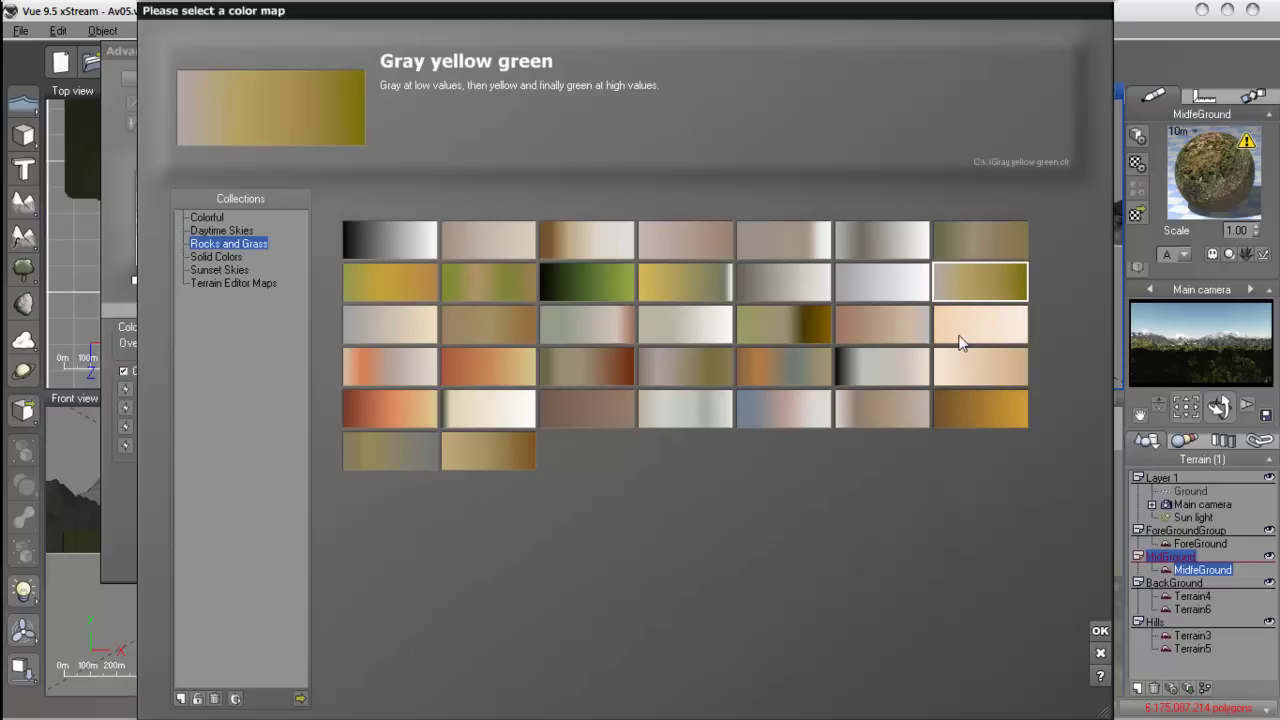
left_click(1100, 631)
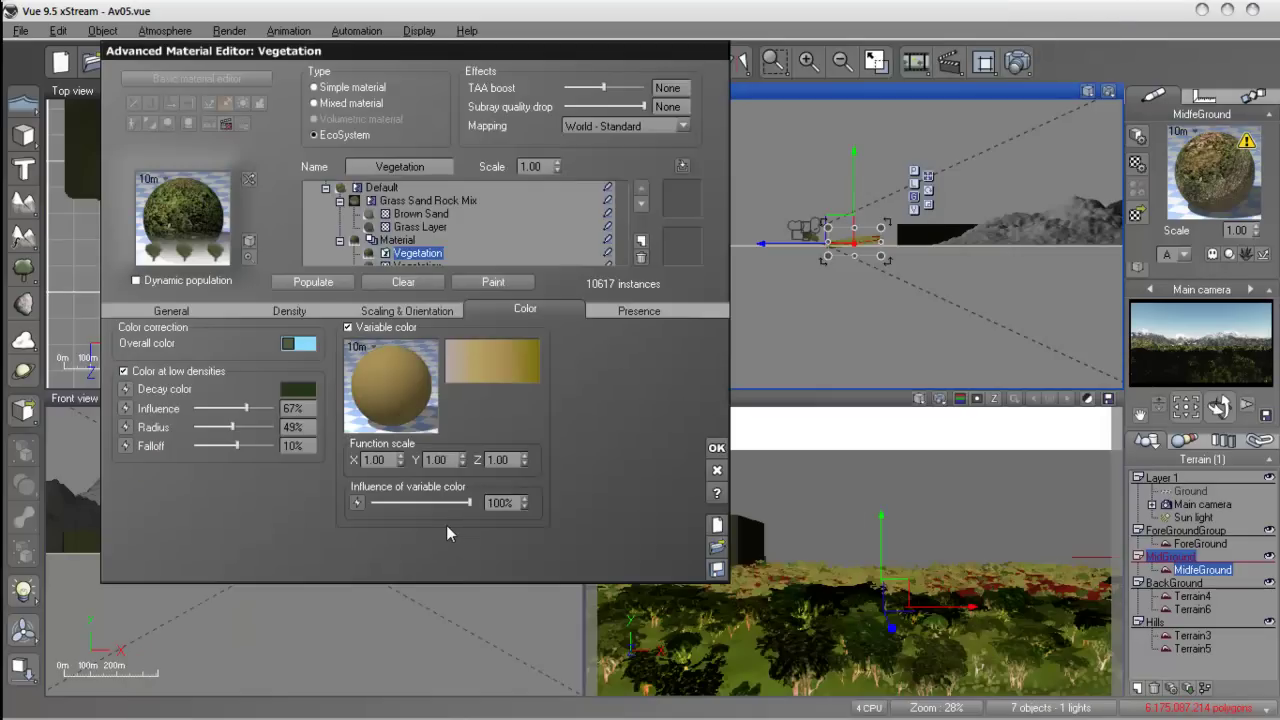
Step: Open the Vegetation EcoSystem's variable color function for editing and delete its constant node
right_click(390, 386)
left_click(481, 397)
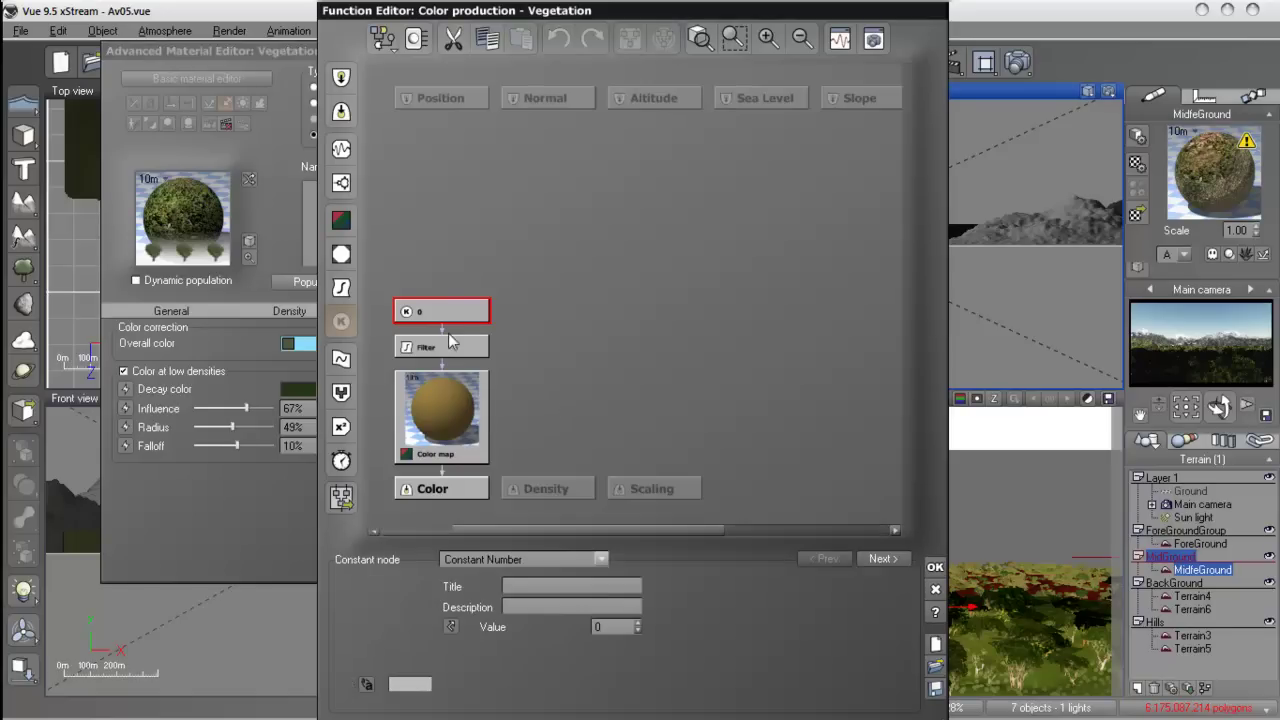
left_click_drag(440, 315, 488, 277)
key("Delete")
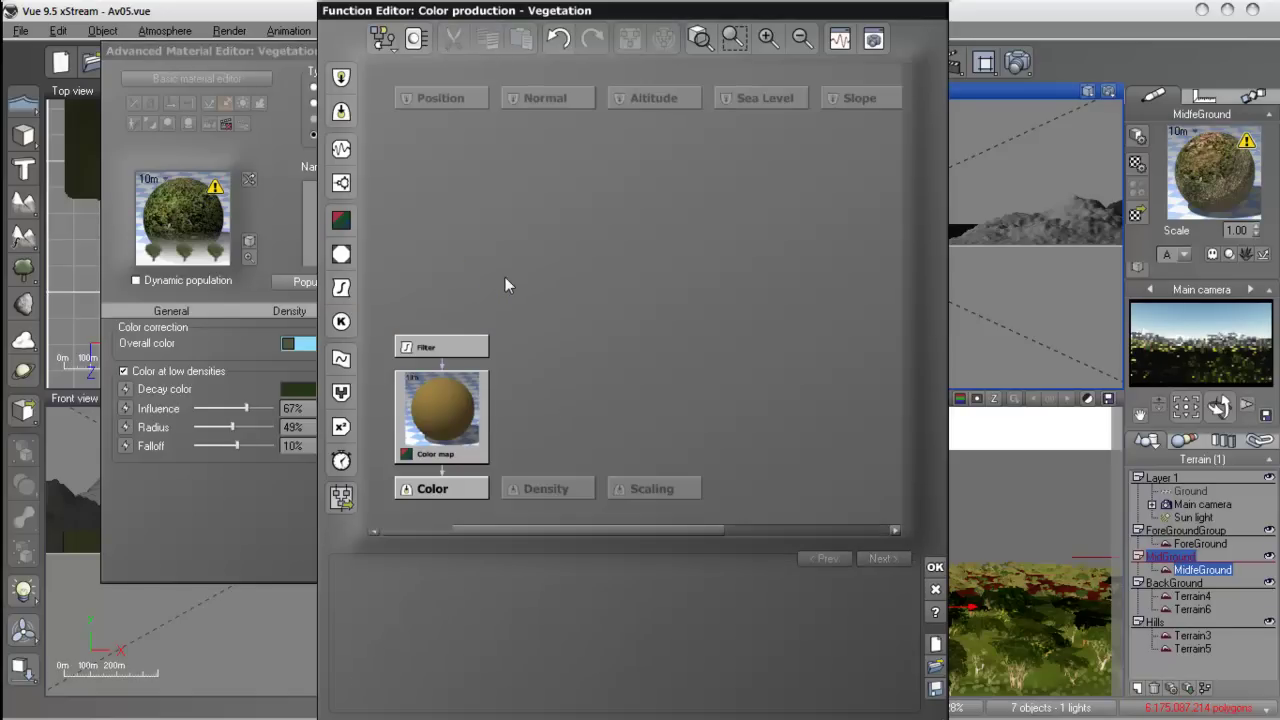
Step: Add a Simple Fractal node and connect its Altitude output to the filter of the color function
left_click(341, 183)
left_click_drag(441, 334, 443, 258)
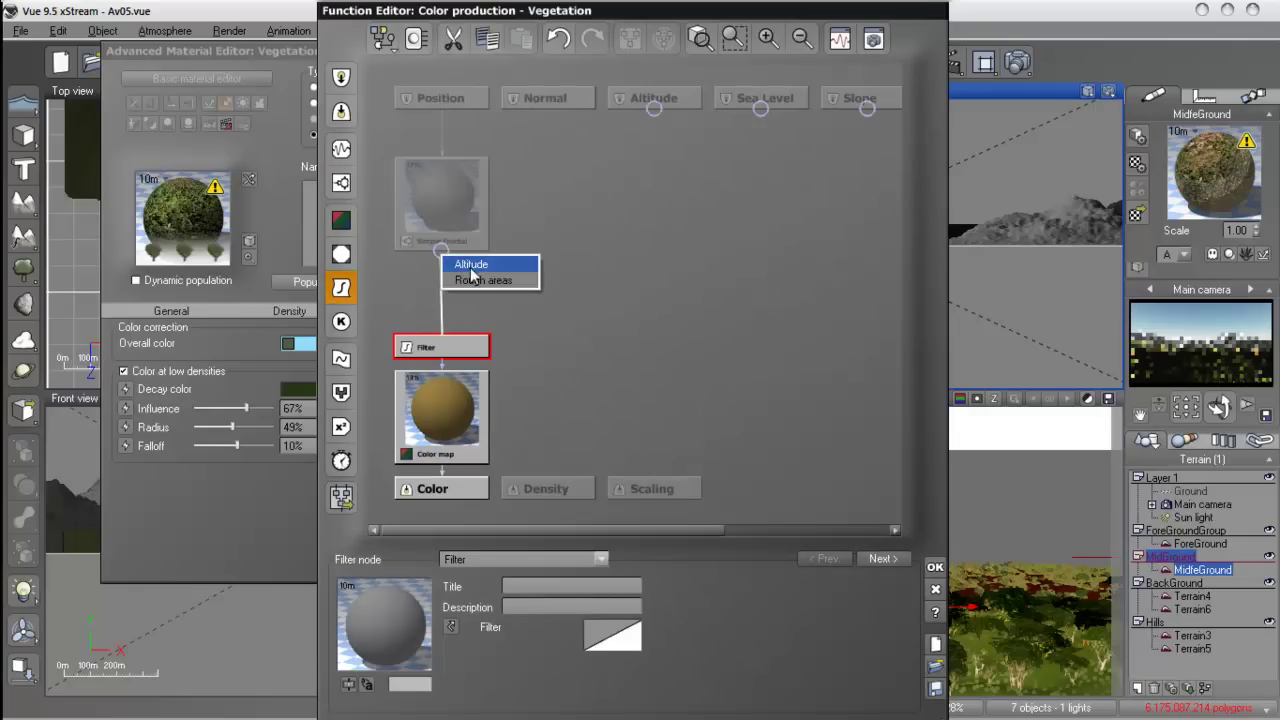
left_click(472, 276)
Step: Try the Terrain Fractal and Rocky Mountains types on the fractal node, reducing the largest feature to about 2.6
left_click_drag(548, 541, 551, 386)
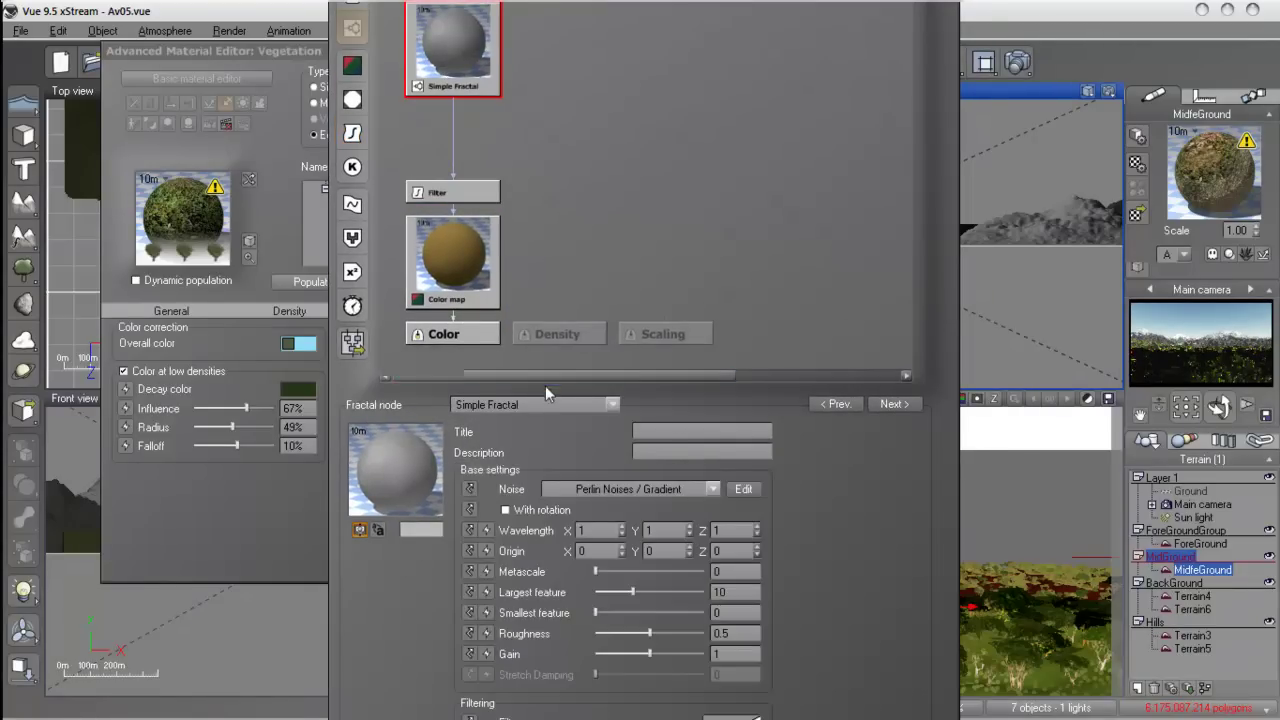
left_click_drag(545, 385, 592, 231)
left_click(638, 232)
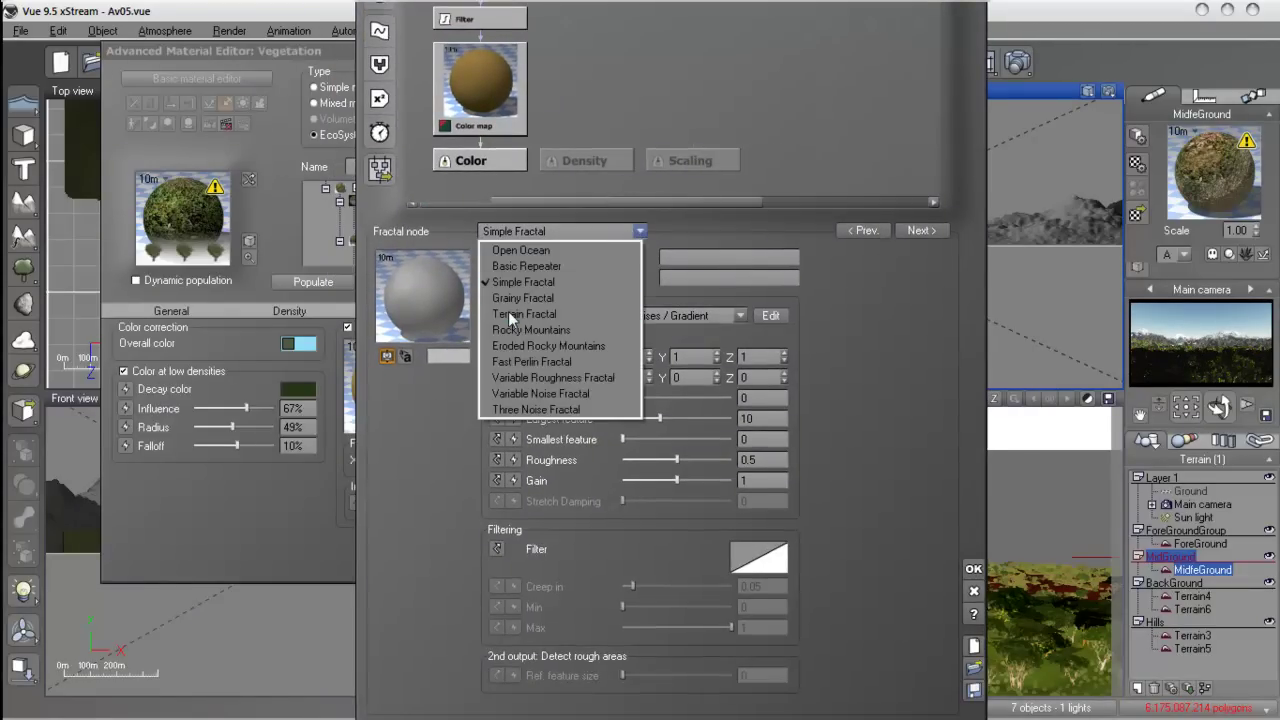
left_click(510, 312)
left_click(620, 235)
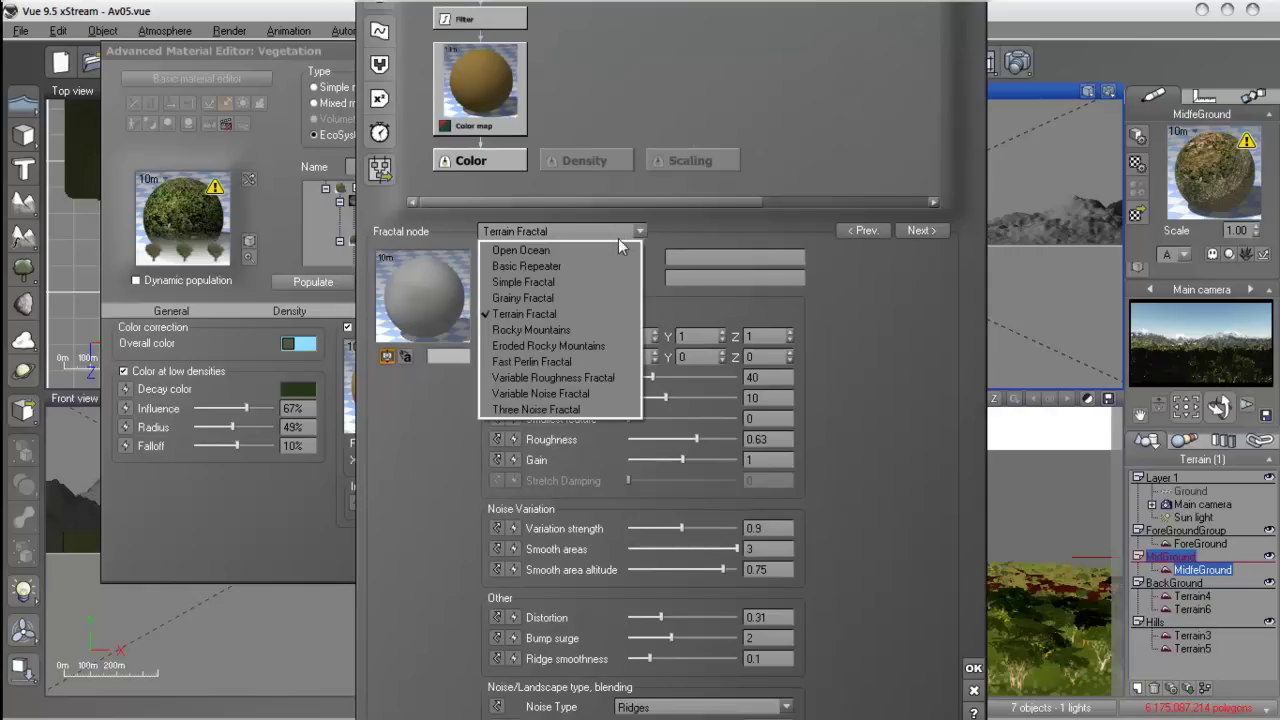
left_click(605, 329)
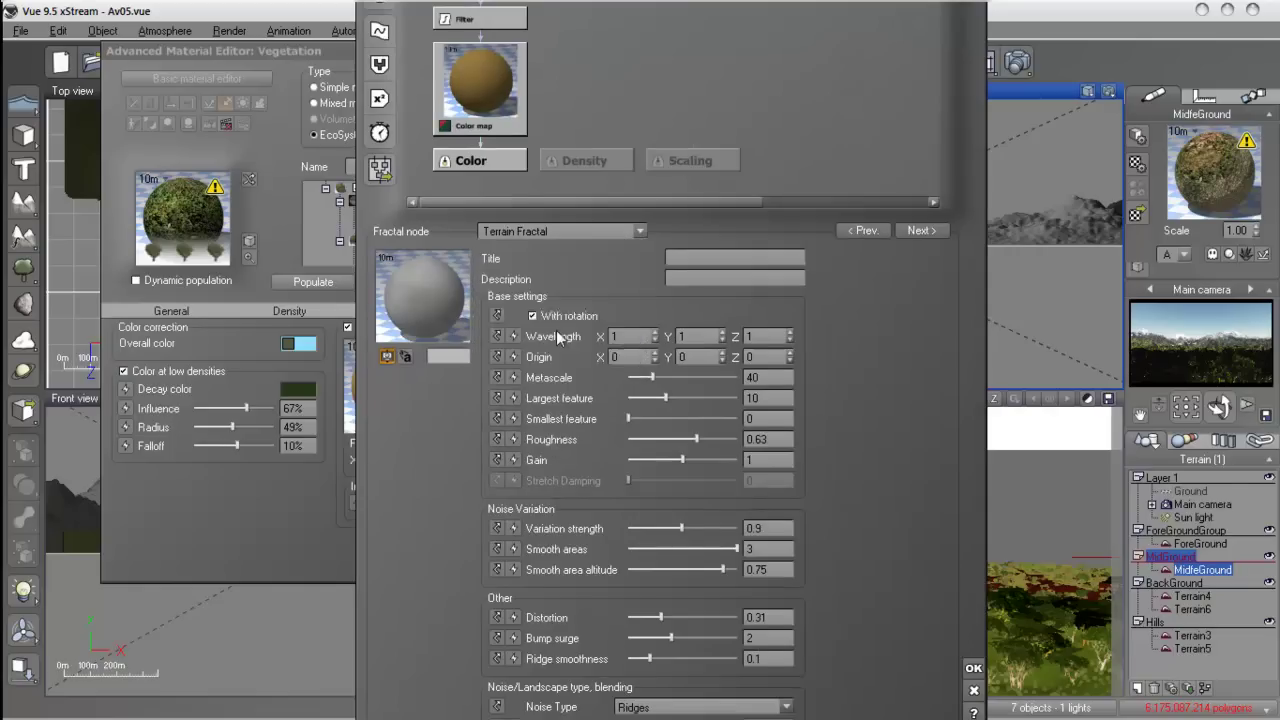
left_click(623, 232)
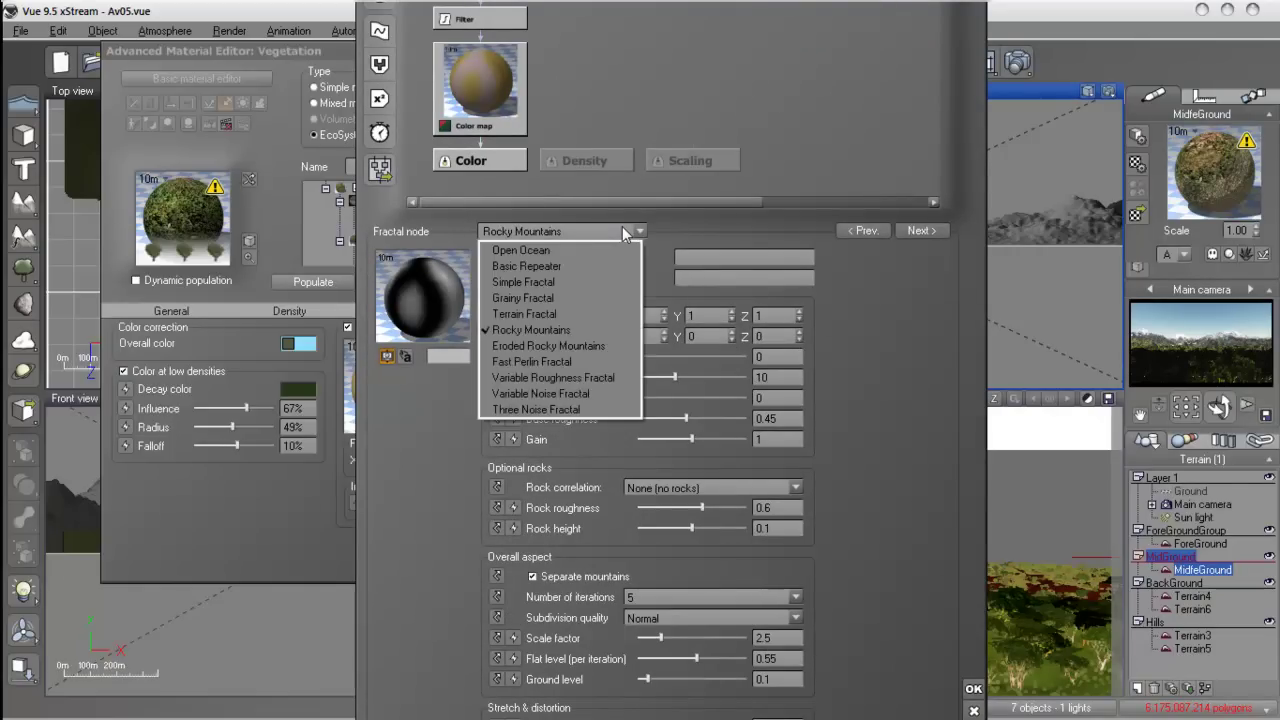
left_click(626, 232)
left_click_drag(675, 212, 623, 270)
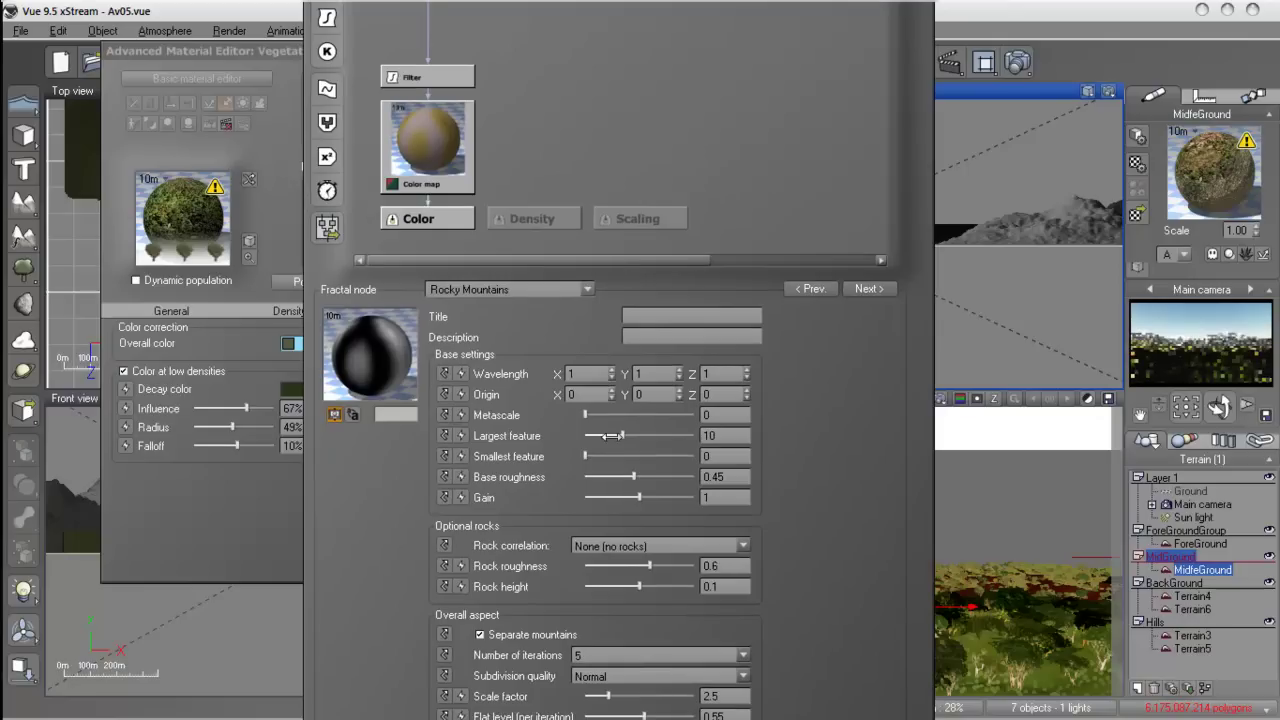
left_click_drag(626, 437, 604, 437)
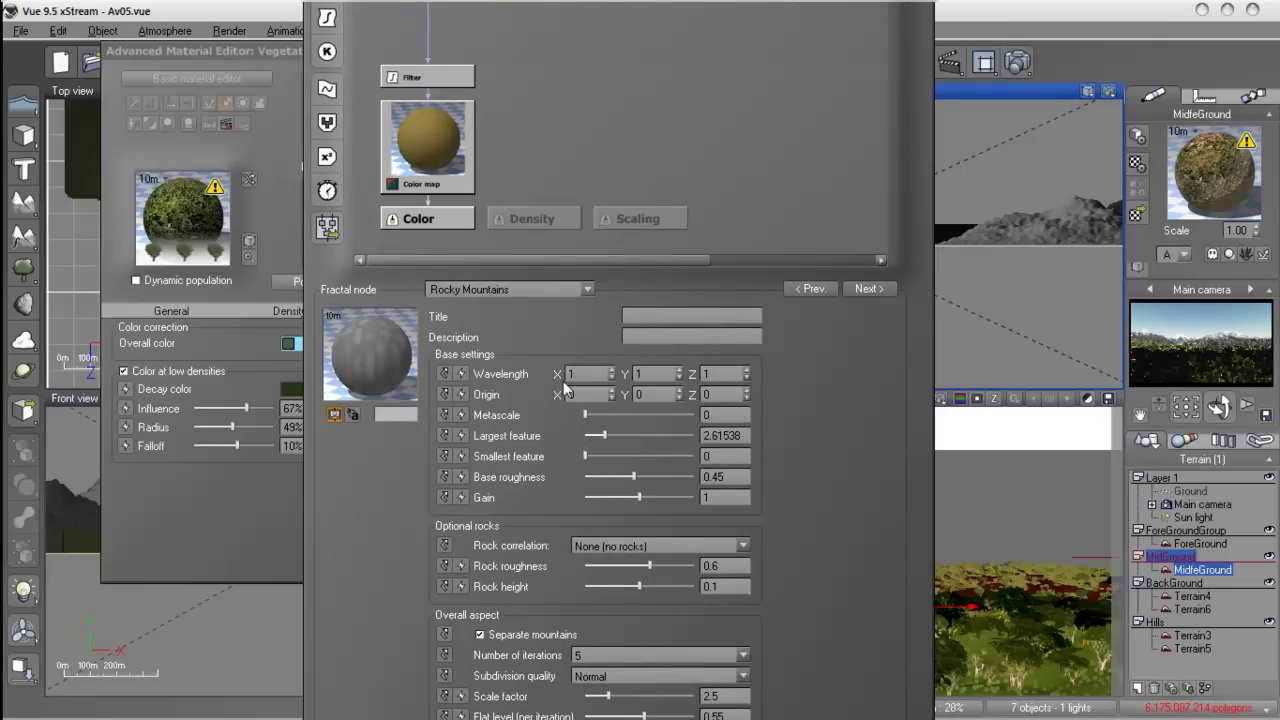
Step: Change the fractal node to Fast Perlin Fractal with a largest feature of about 1.87 and a roughness of about 0.87
left_click(549, 288)
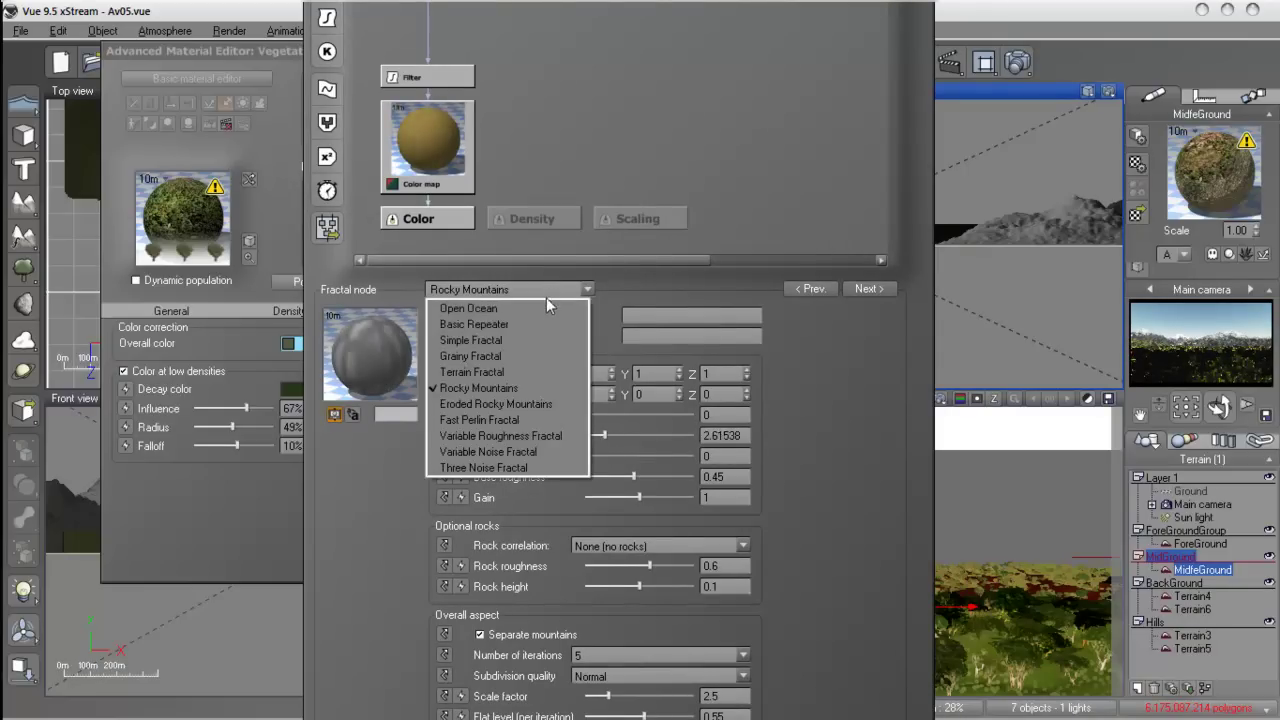
left_click(503, 421)
left_click_drag(607, 436, 586, 437)
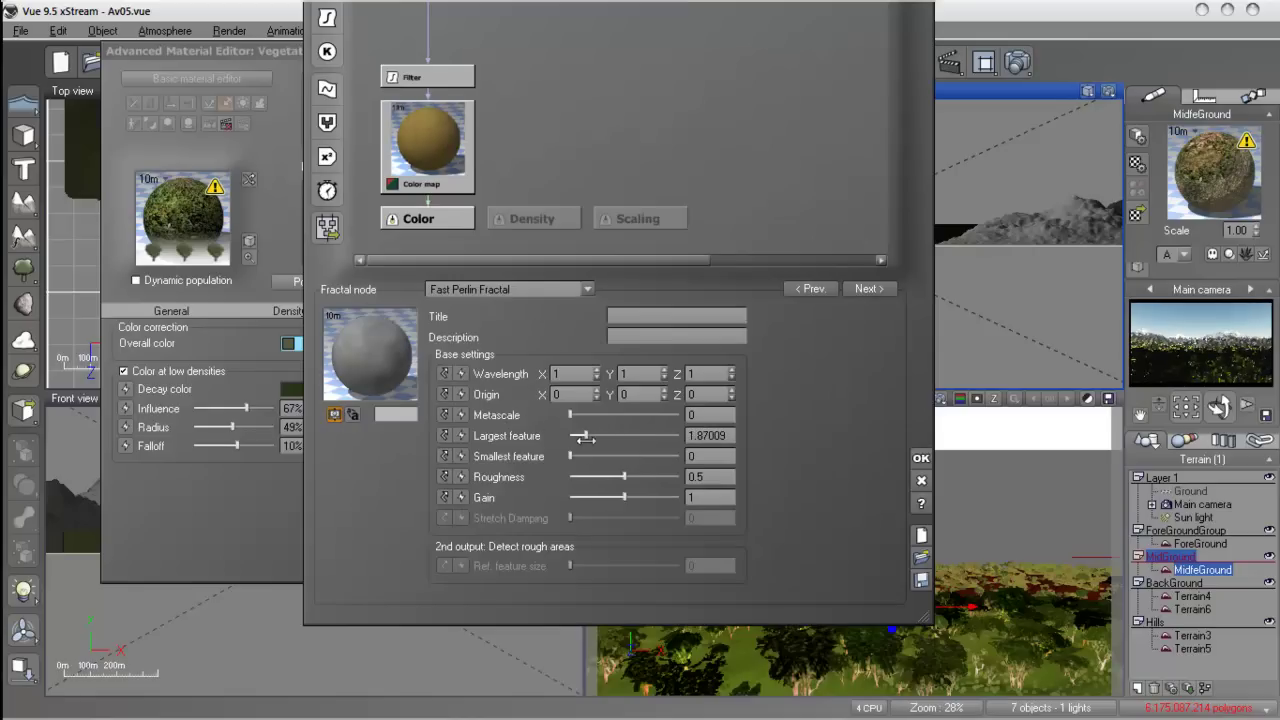
left_click_drag(624, 477, 664, 477)
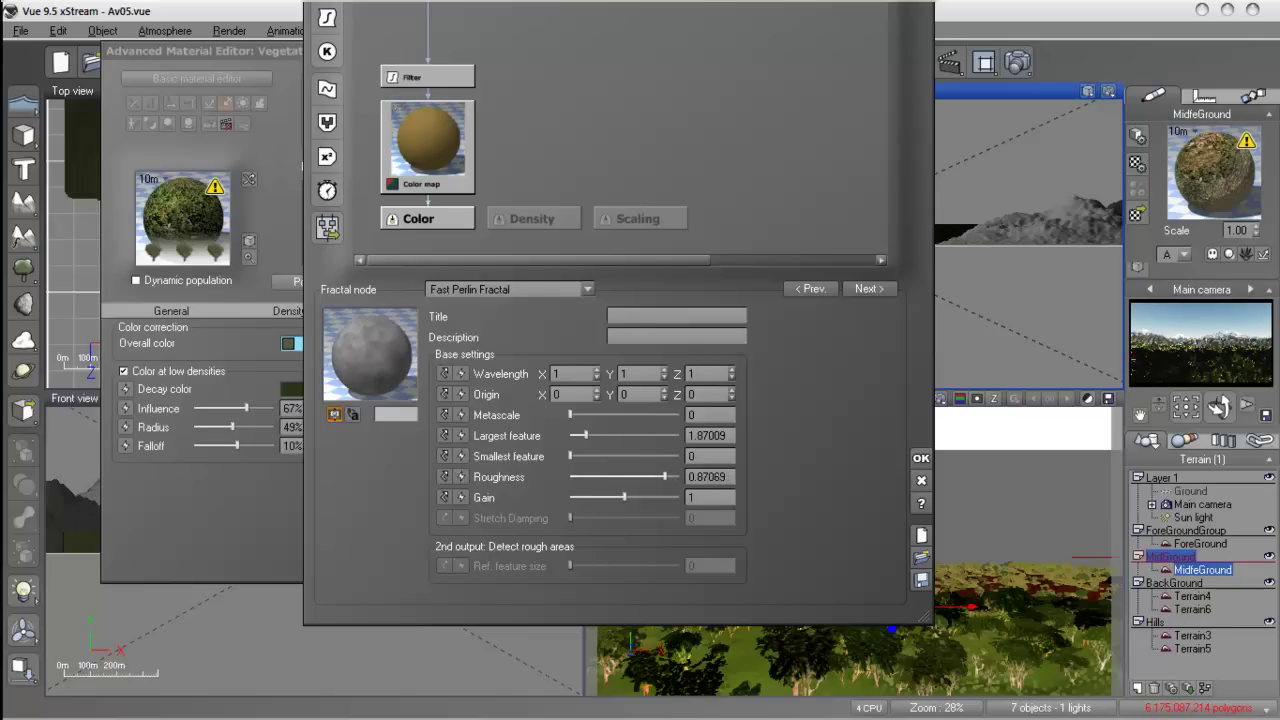
Step: Set the main camera preview quality to Fast
right_click(1197, 360)
mouse_move(1210, 402)
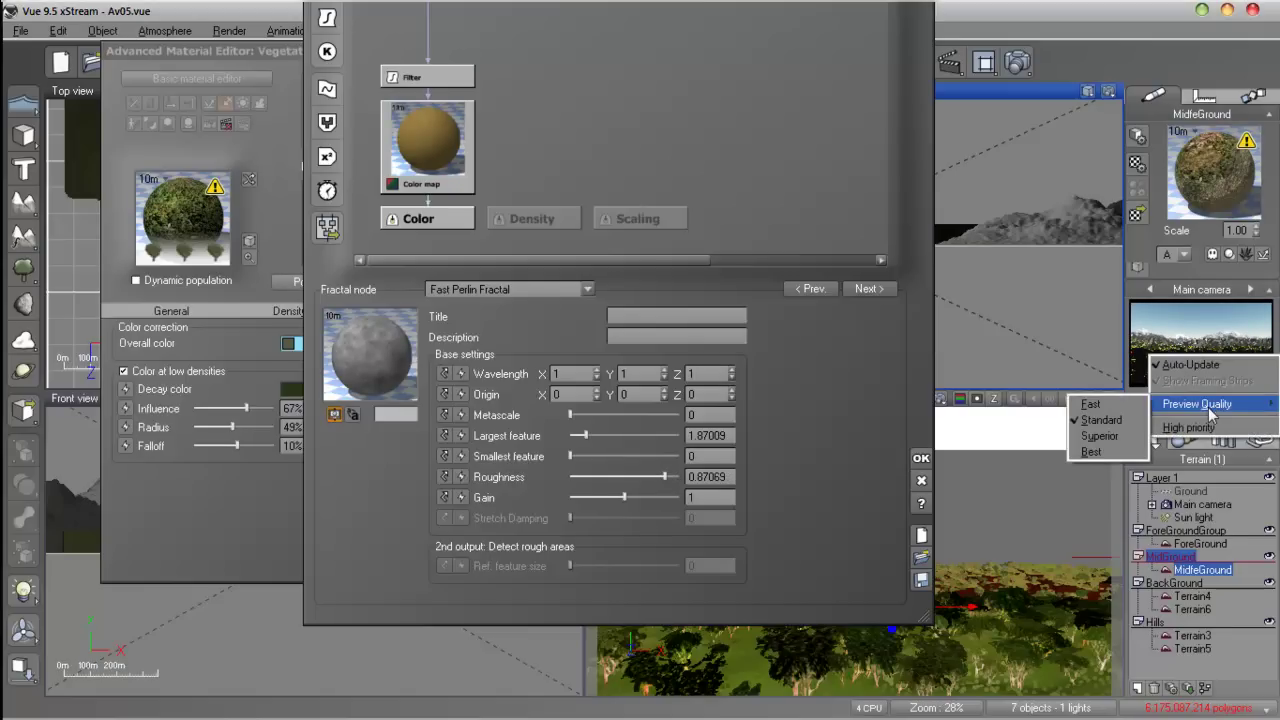
left_click(1095, 405)
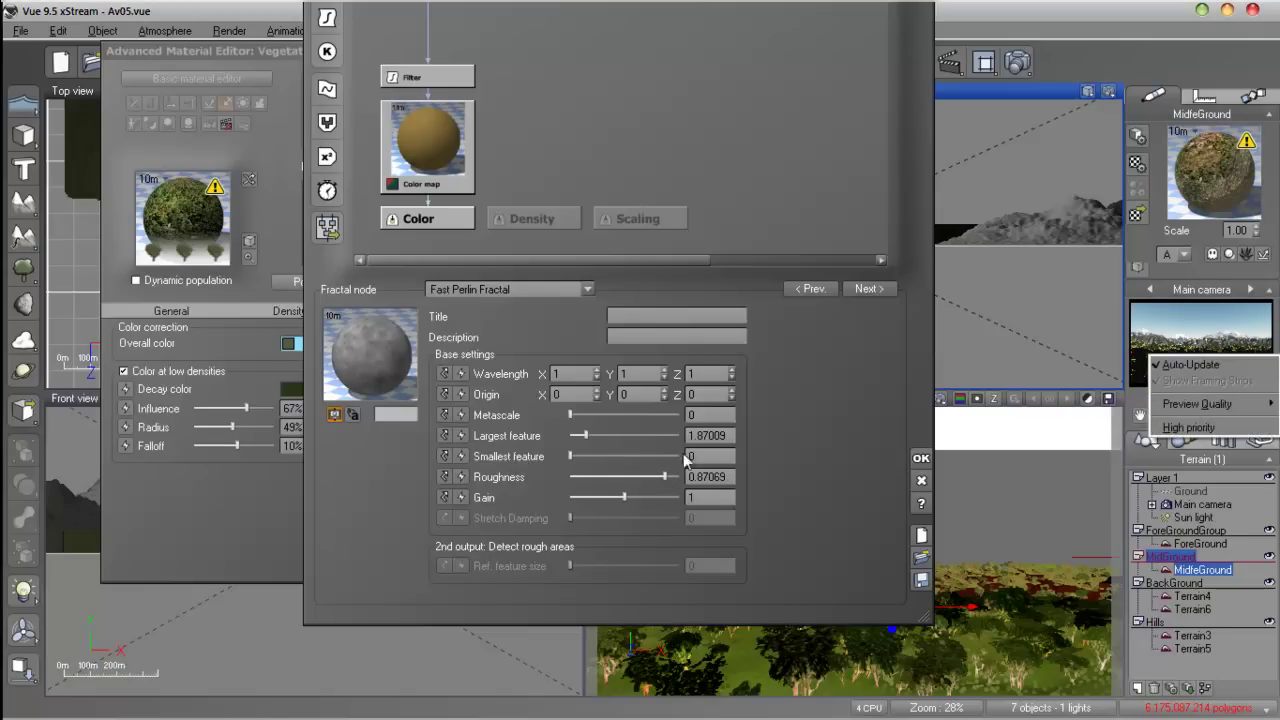
Step: Raise the Fast Perlin Fractal's gain to about 4.7 and accept the color function
left_click_drag(624, 498, 660, 497)
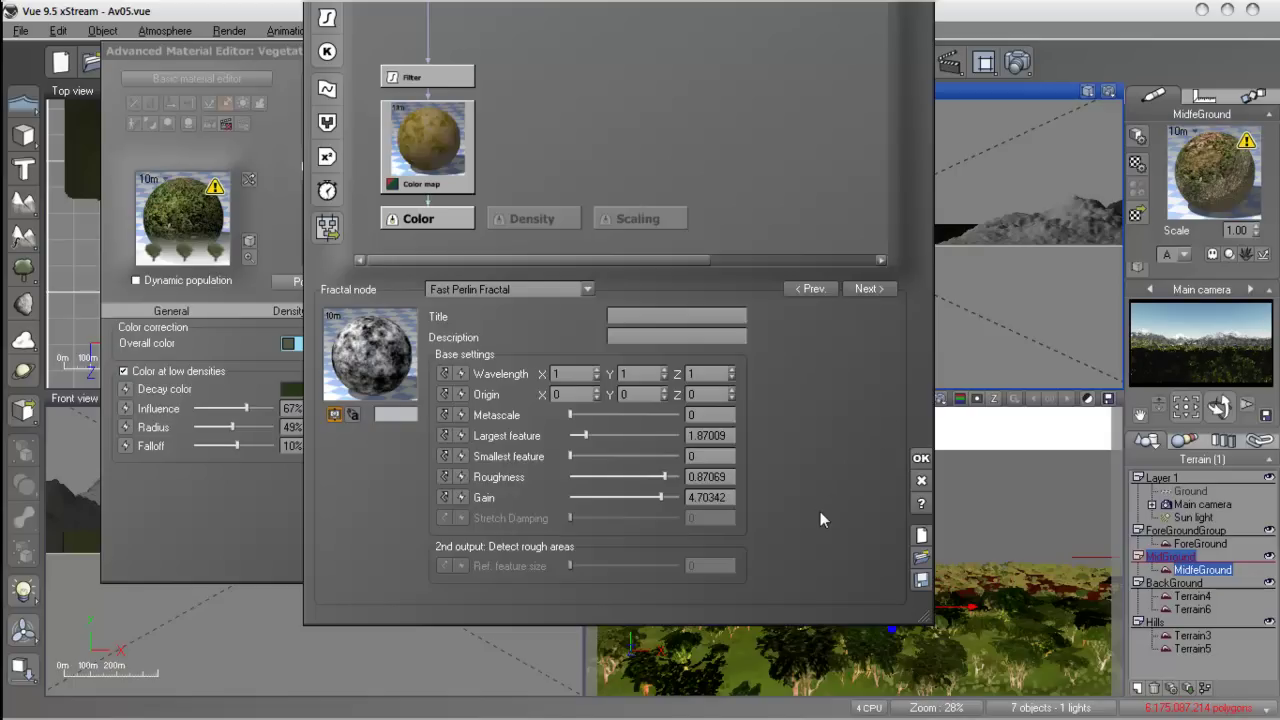
left_click(570, 288)
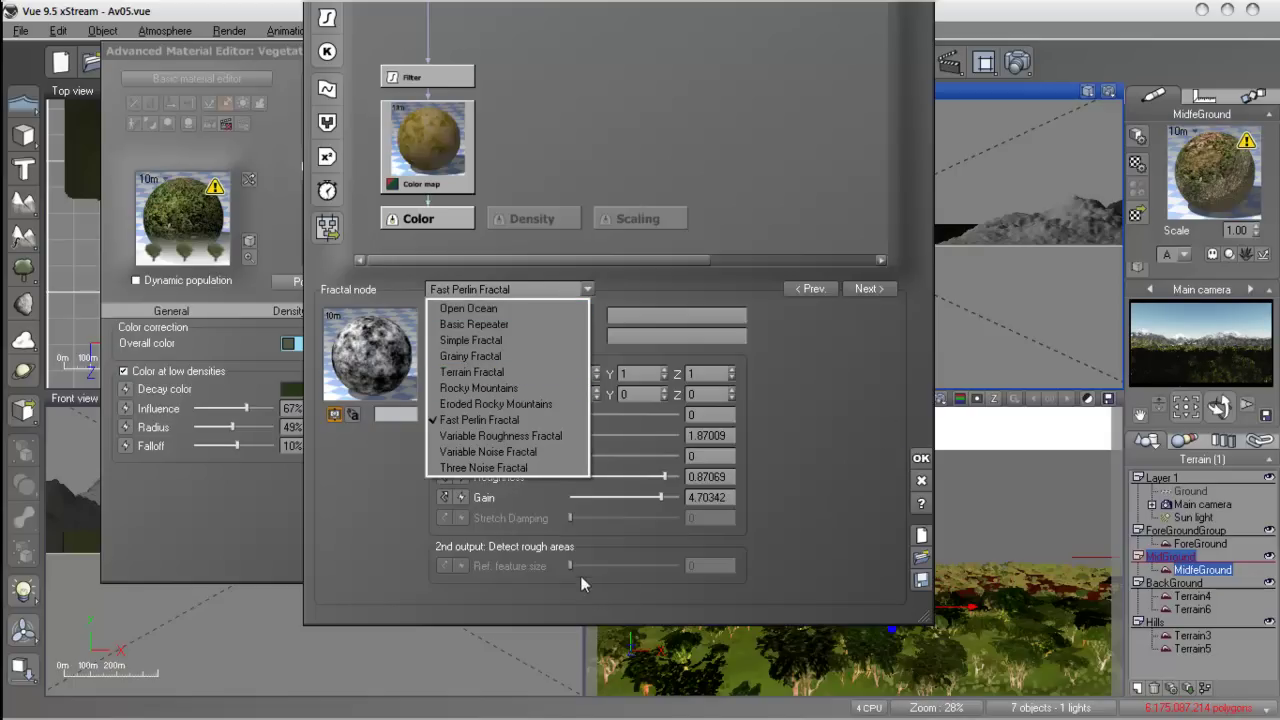
left_click(917, 457)
left_click(919, 458)
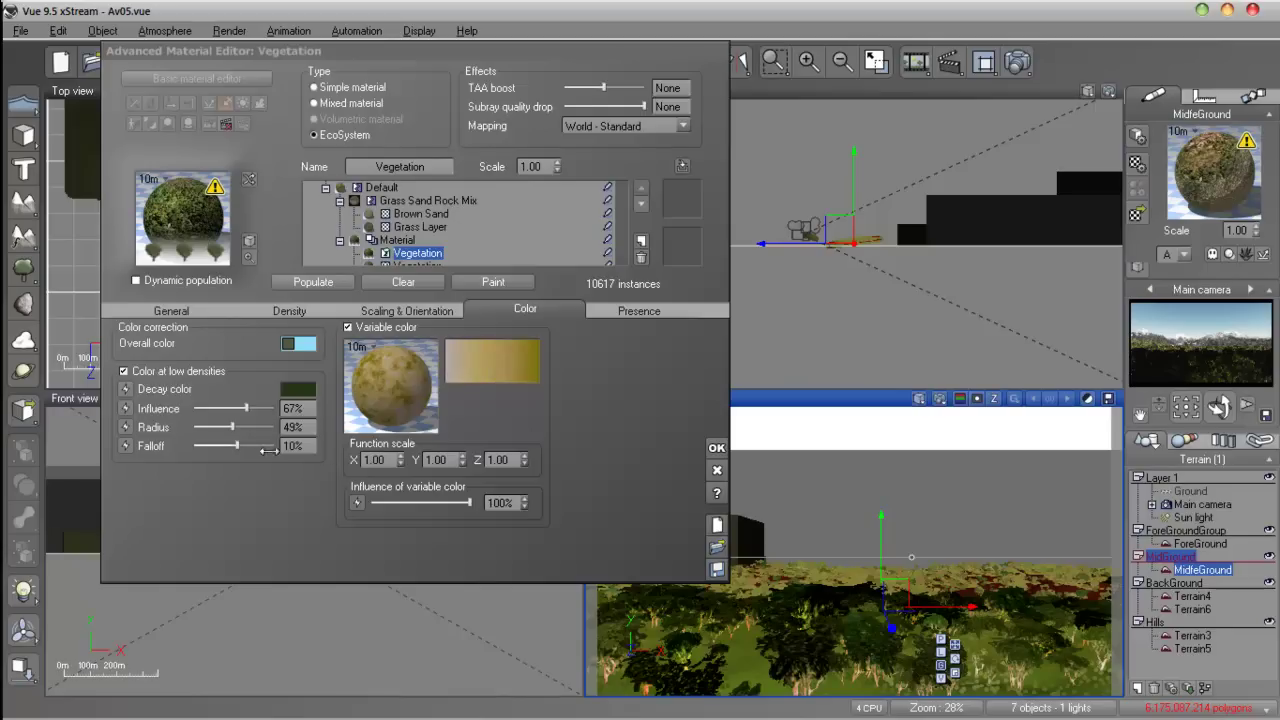
Step: Set the low-density color radius to 65%, repopulate the Vegetation EcoSystem and accept the material
left_click_drag(232, 427, 244, 427)
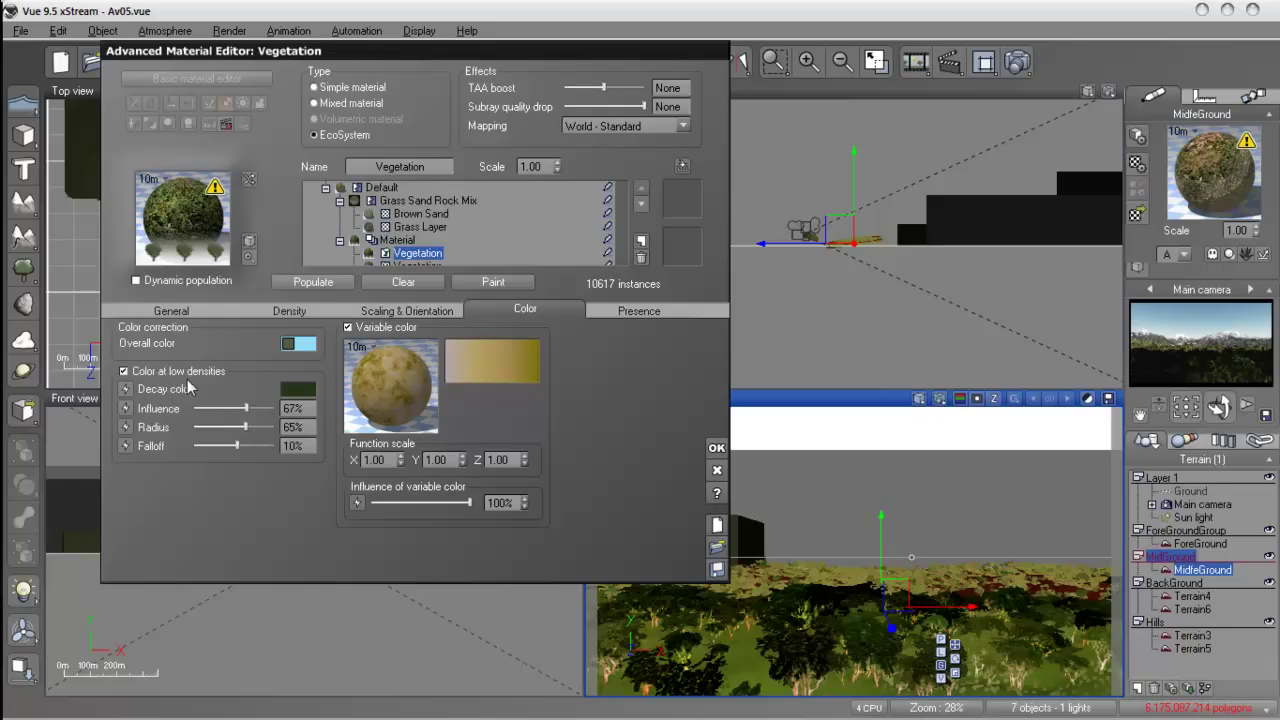
left_click(316, 284)
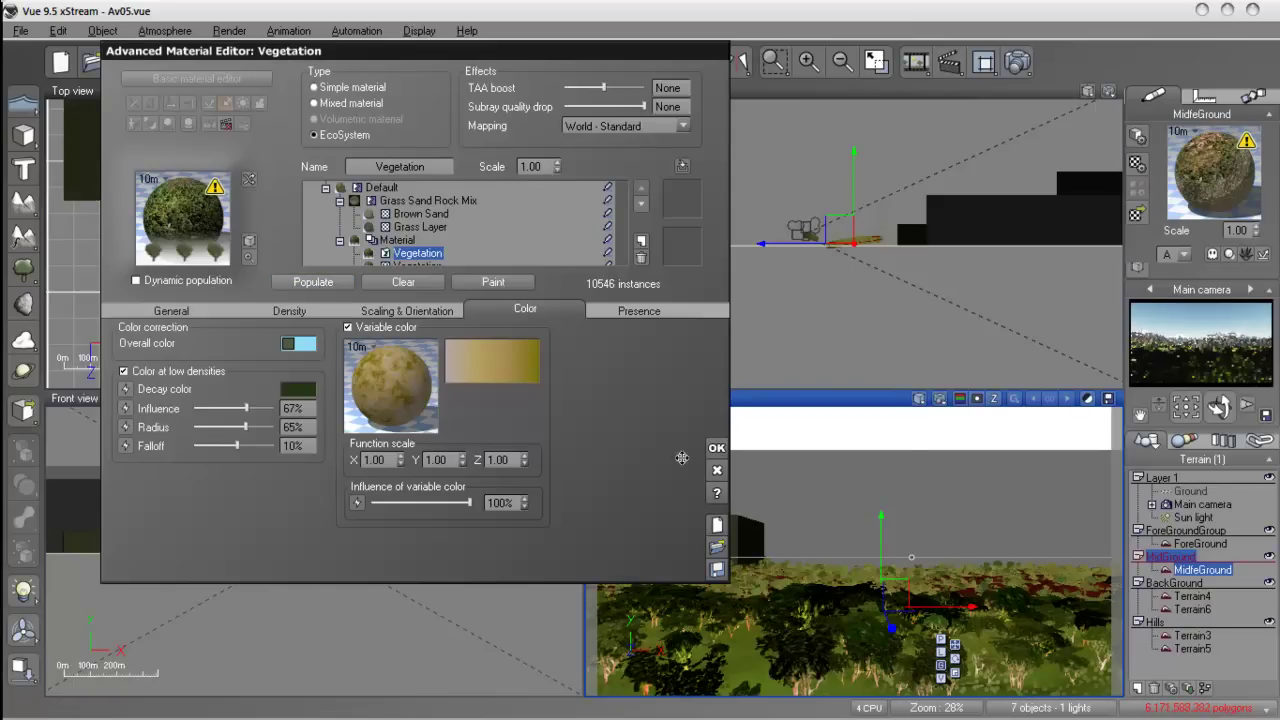
left_click(716, 447)
Step: Run a test render of the scene from the main camera and close the result
left_click(1018, 61)
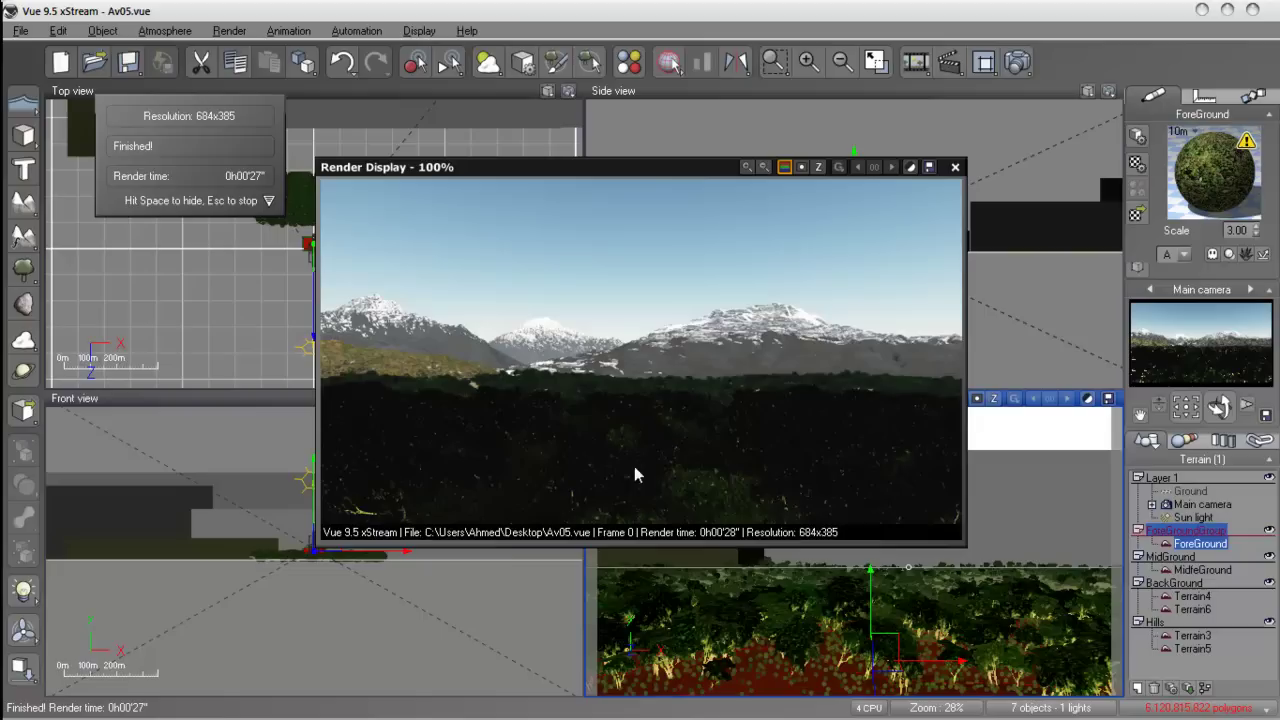
left_click(955, 167)
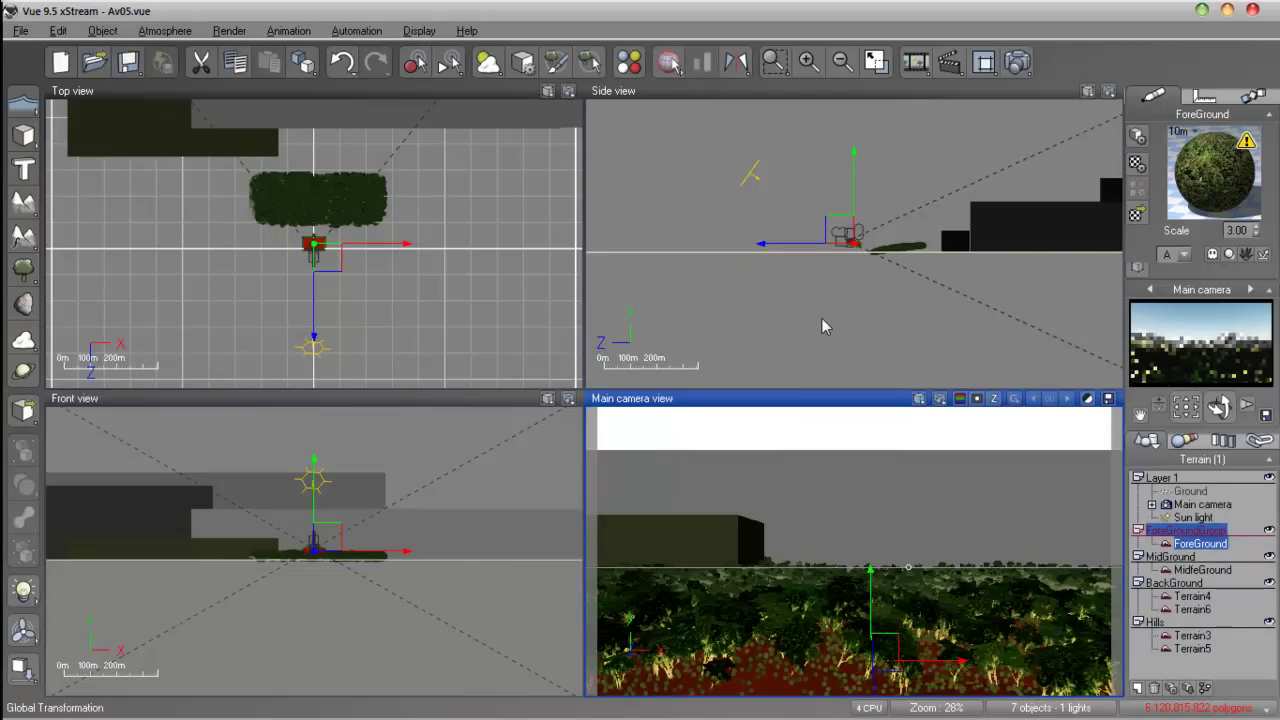
Step: Open the ForeGround terrain's material and edit the variable color function of its first Vegetation layer
key("ctrl+e")
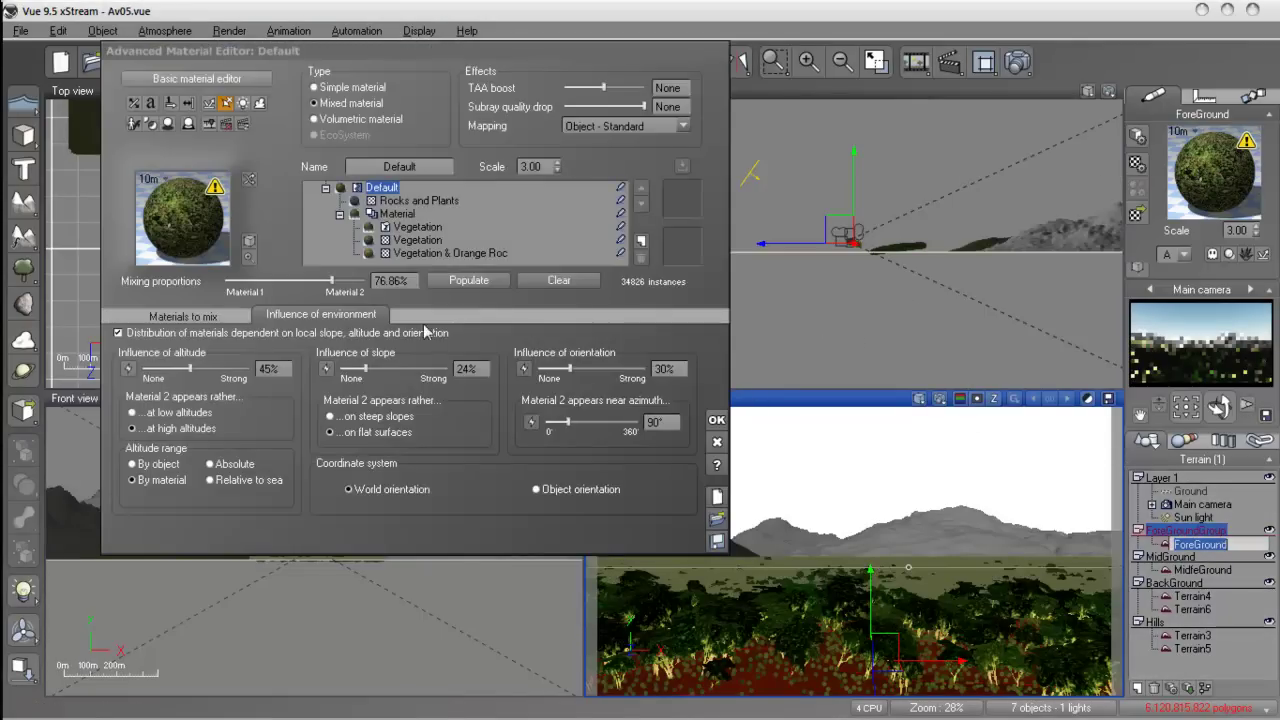
left_click(416, 227)
right_click(405, 411)
left_click(405, 321)
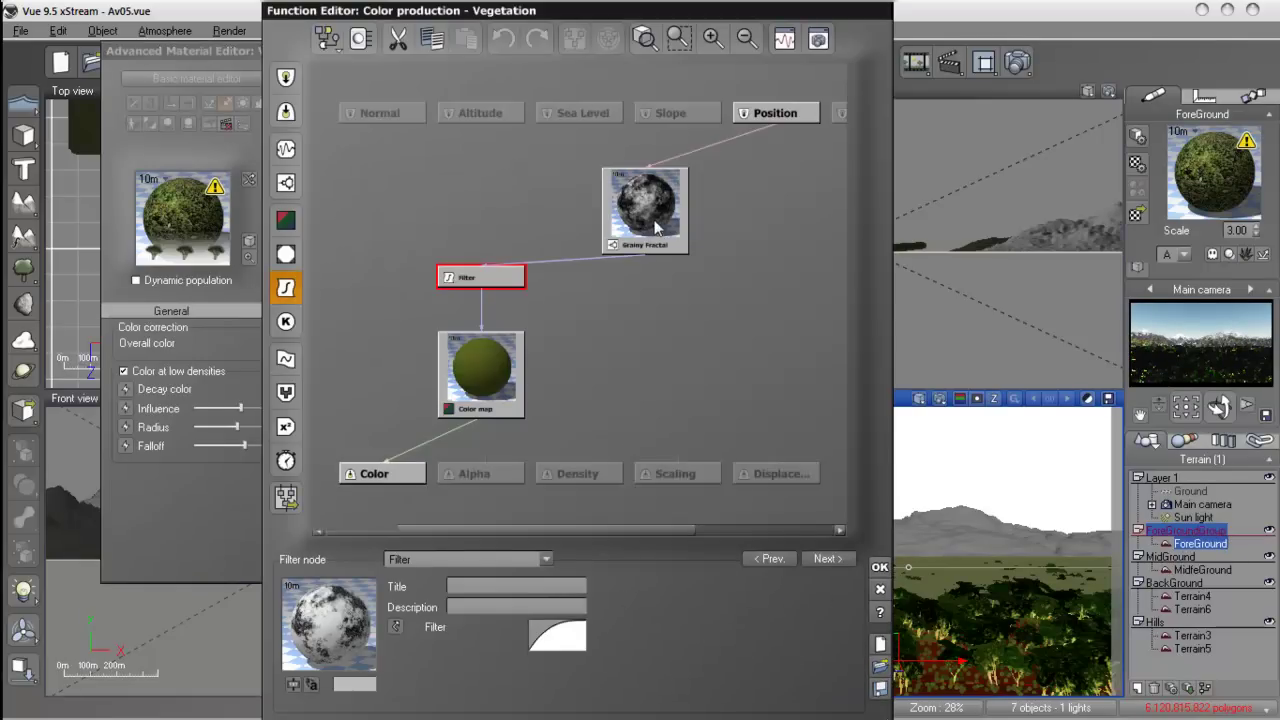
Step: Change the Grainy Fractal node to Simple Fractal with largest feature about 1.42, roughness about 0.86 and gain about 4
left_click(640, 218)
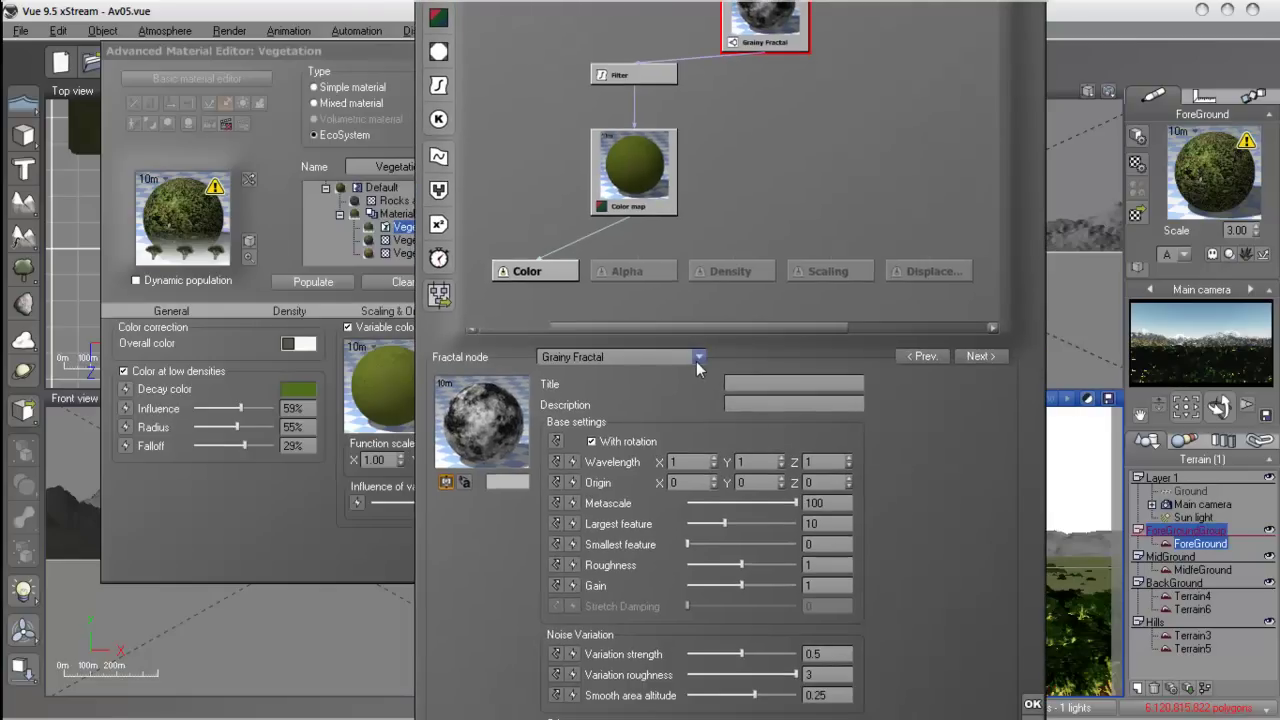
left_click(698, 358)
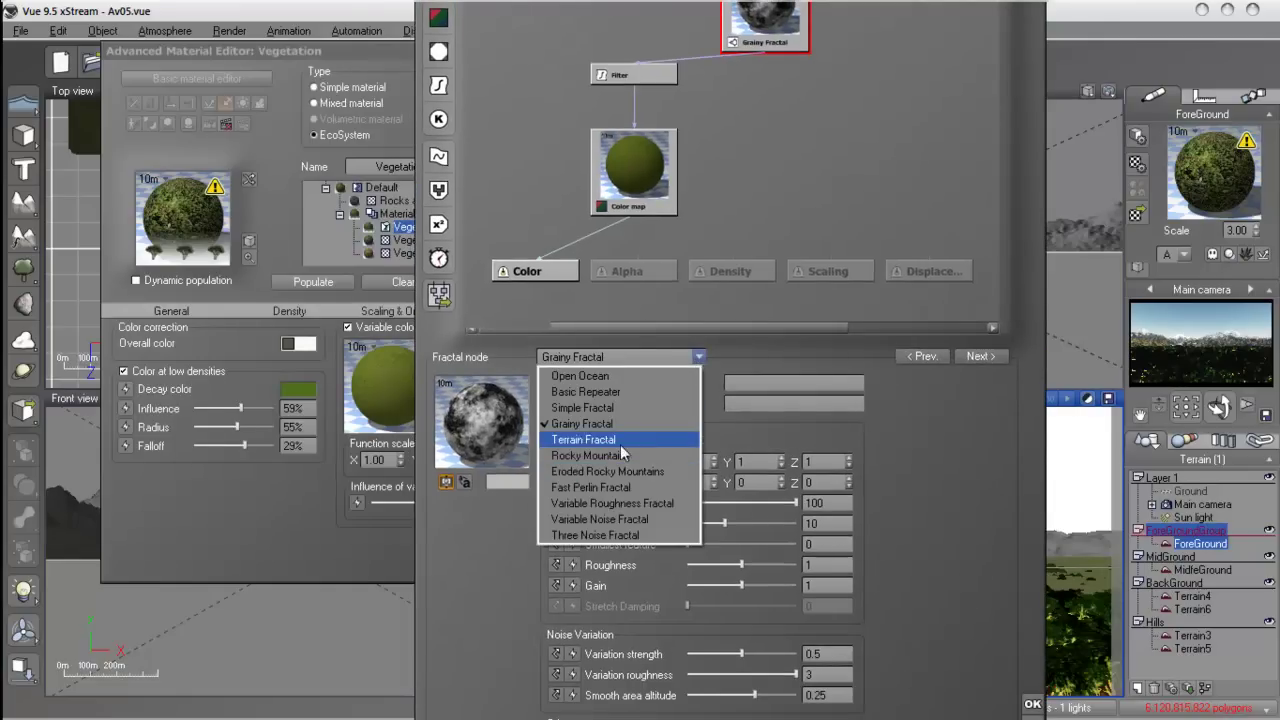
left_click(605, 408)
left_click_drag(721, 544, 689, 545)
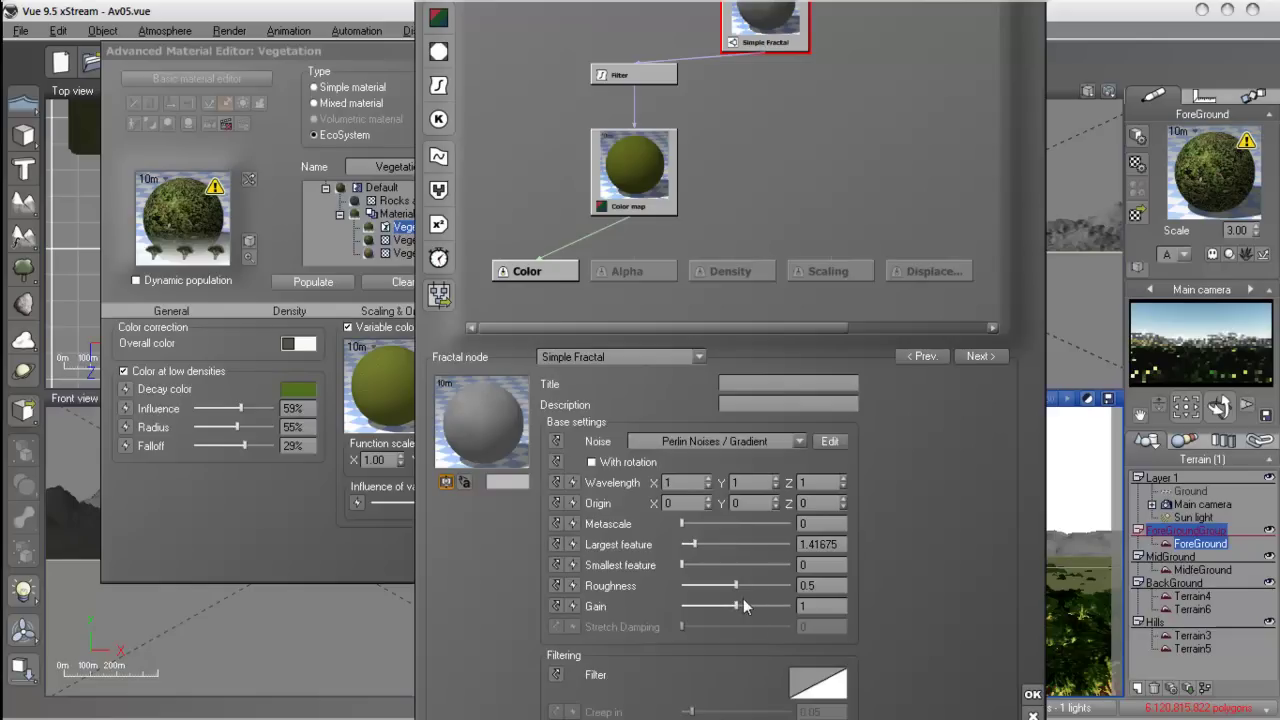
left_click_drag(736, 585, 768, 612)
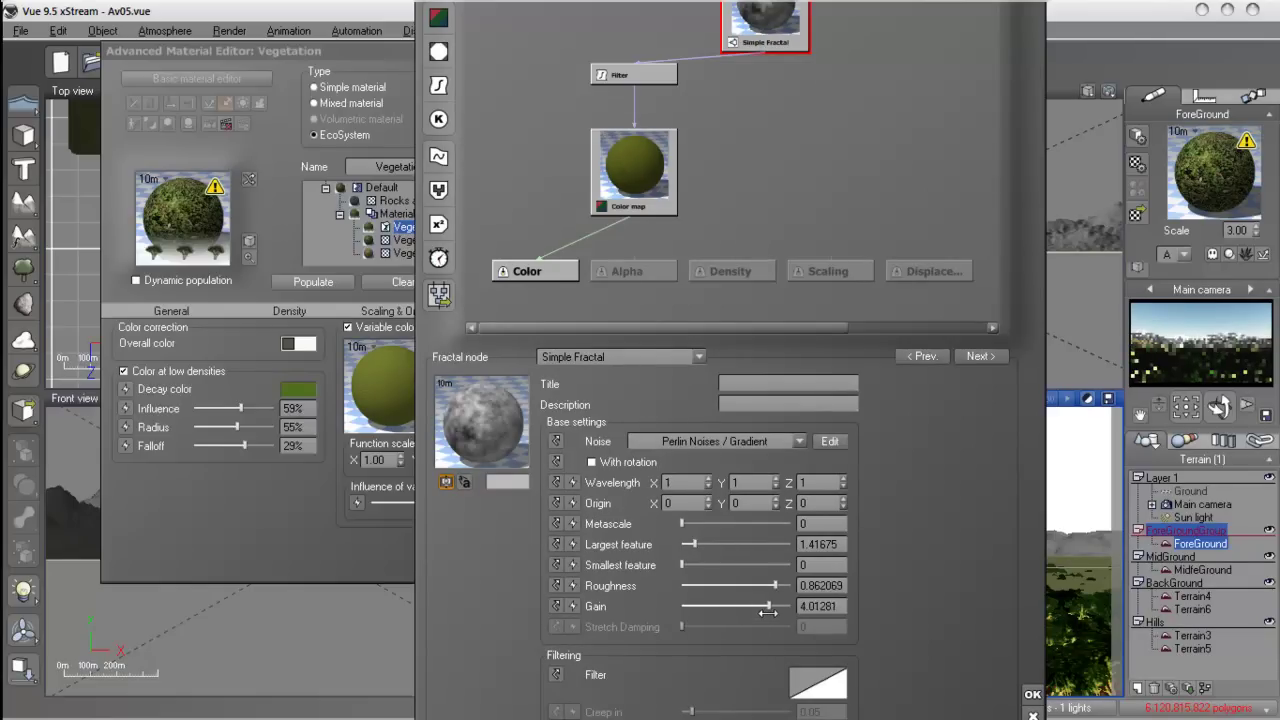
Step: Rearrange the color map, filter and Simple Fractal nodes in the foreground vegetation's color function
left_click_drag(748, 344, 676, 421)
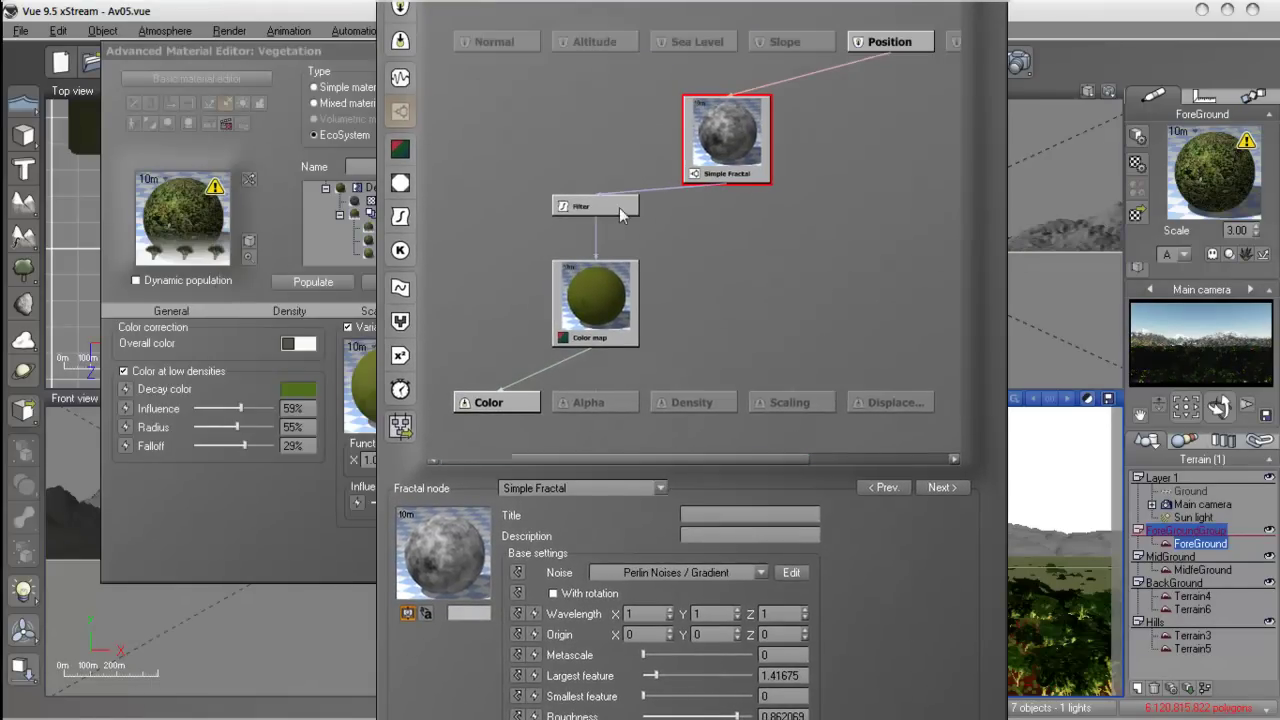
left_click_drag(601, 298, 546, 320)
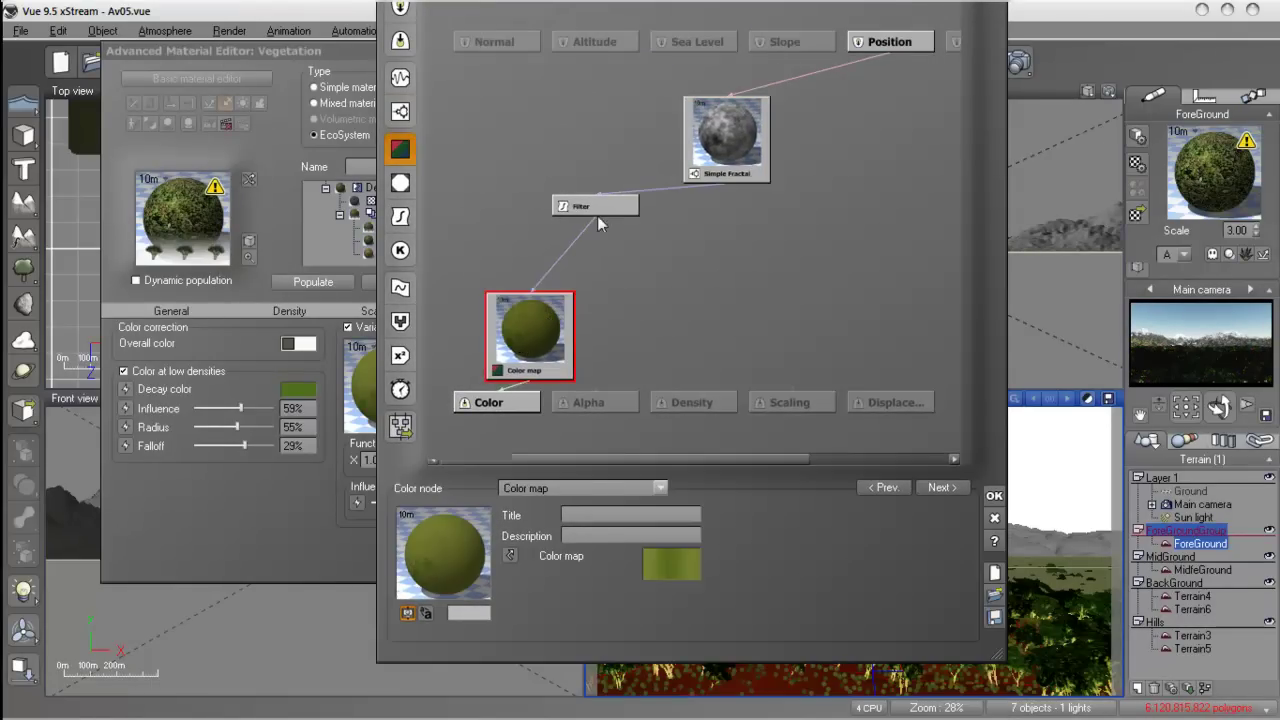
left_click_drag(597, 214, 589, 247)
left_click_drag(728, 155, 596, 155)
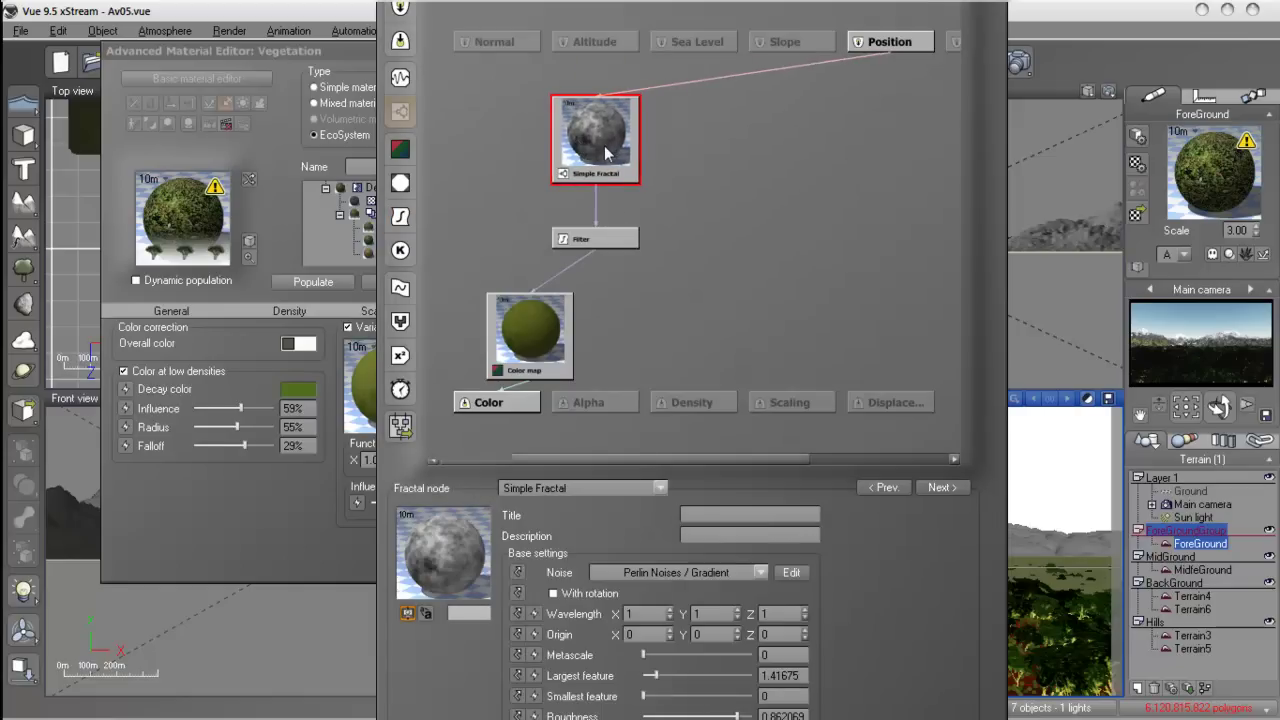
Step: Add a Perlin Value noise node and place it beside the Simple Fractal node
left_click(716, 160)
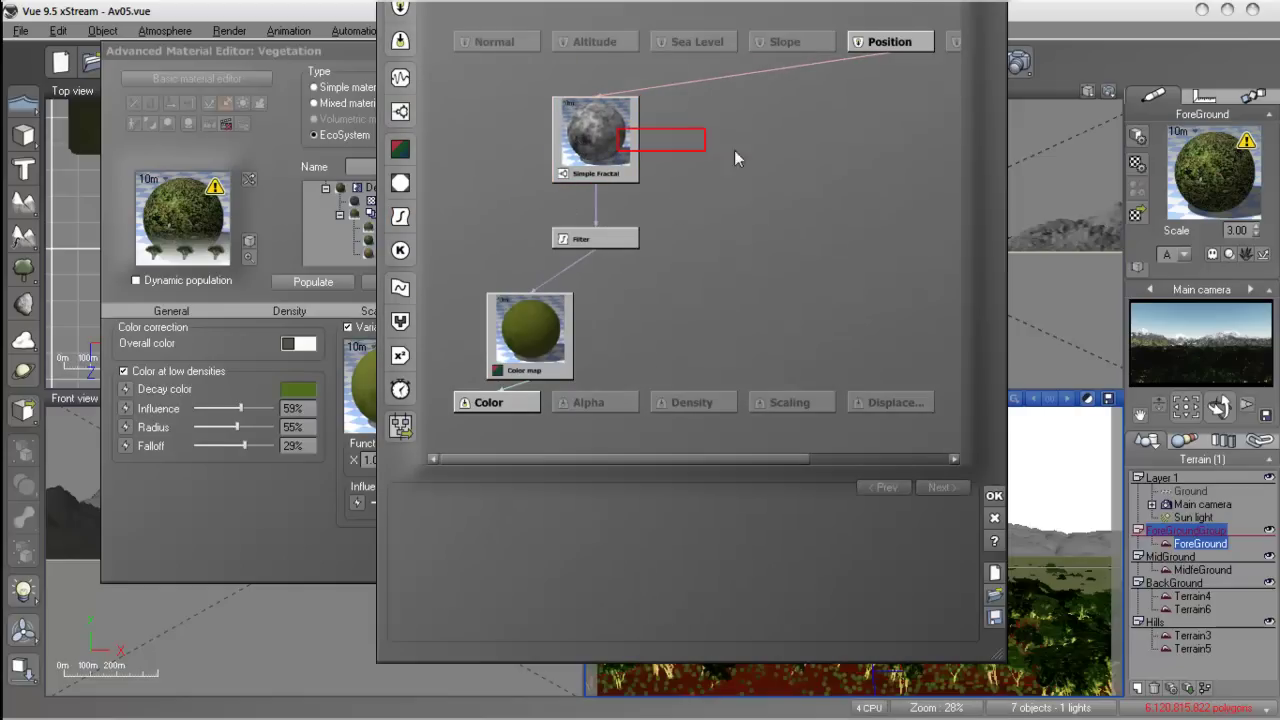
left_click(400, 80)
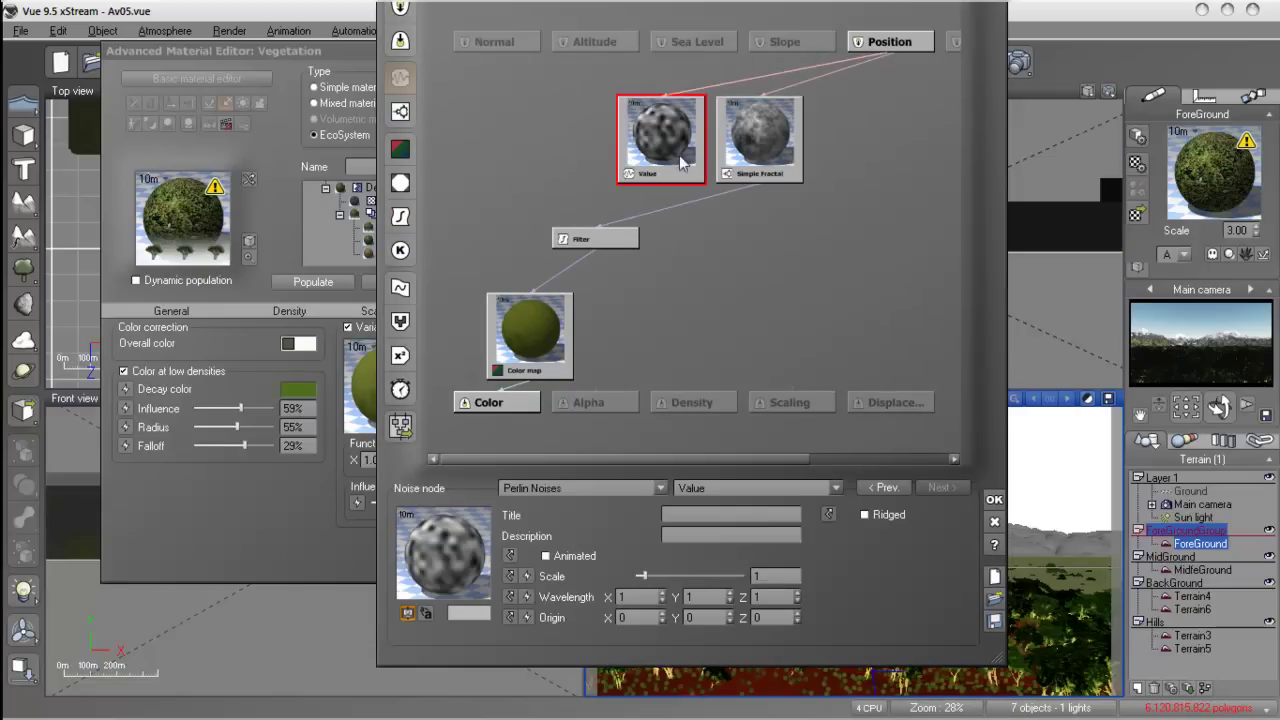
left_click_drag(617, 162, 551, 162)
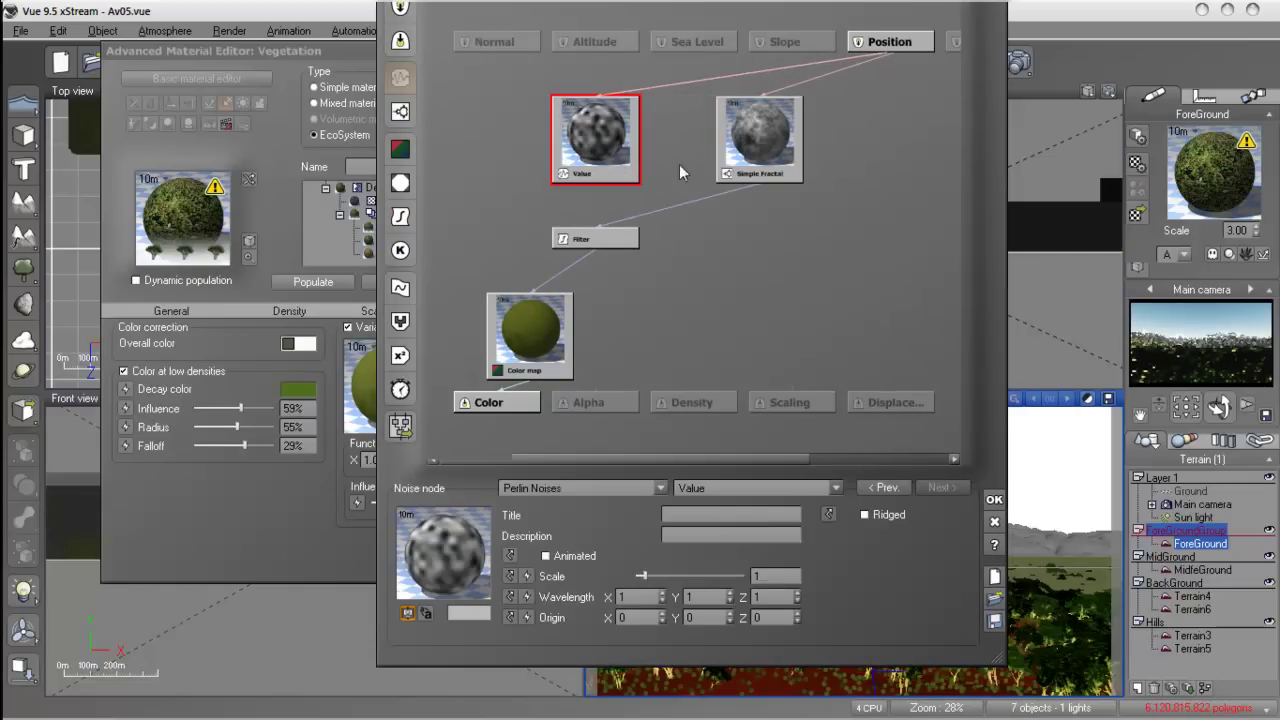
Step: Move the filter node below the Simple Fractal and add a Blender combiner node next to it
left_click_drag(584, 245, 718, 282)
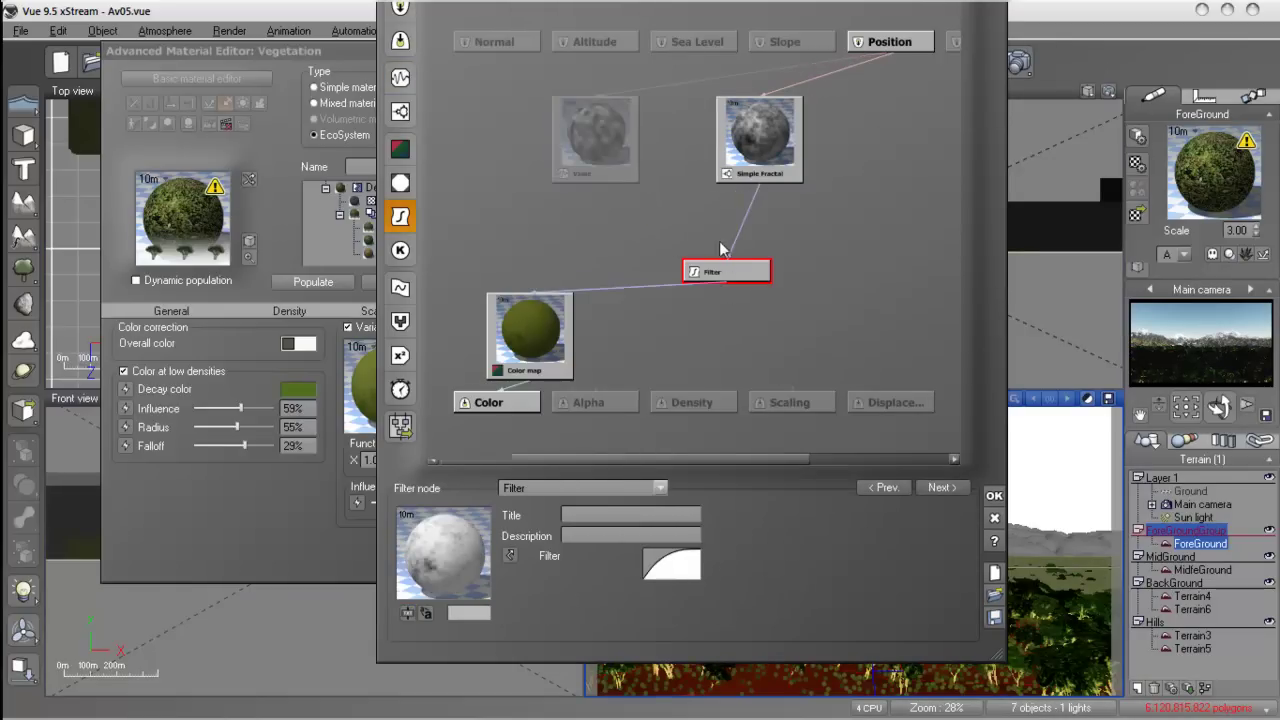
left_click_drag(736, 273, 736, 241)
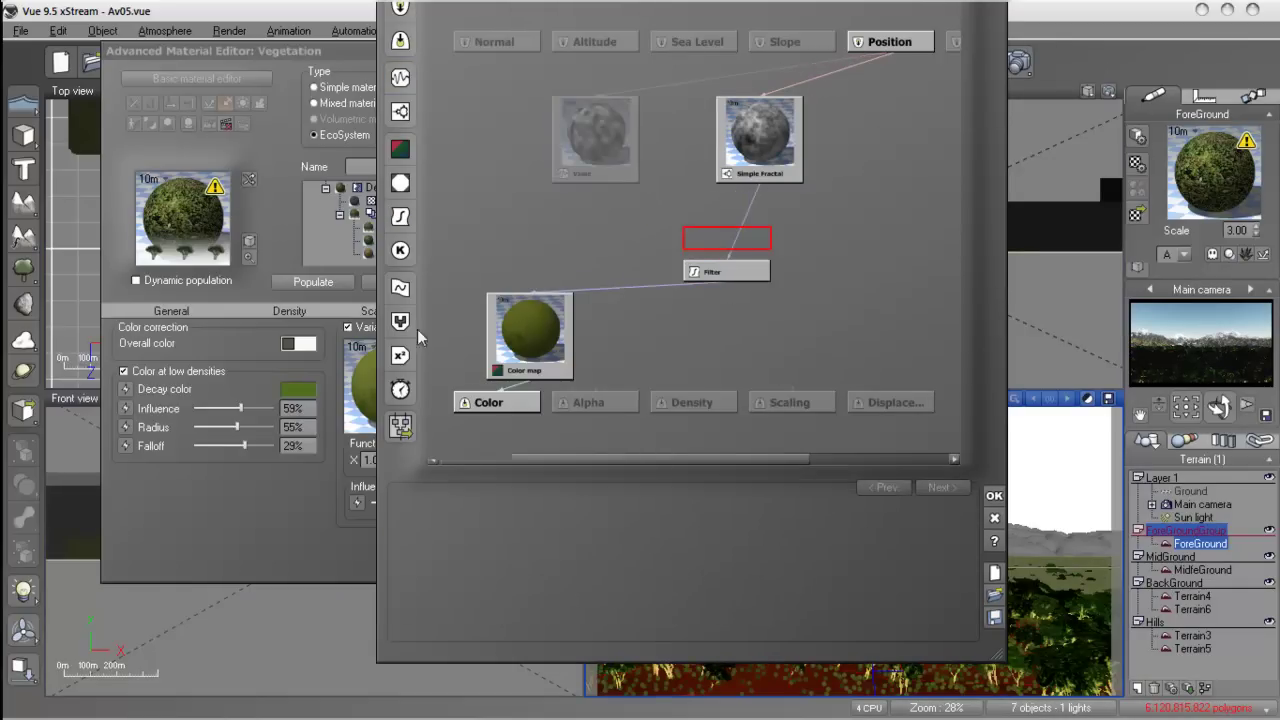
left_click(738, 272)
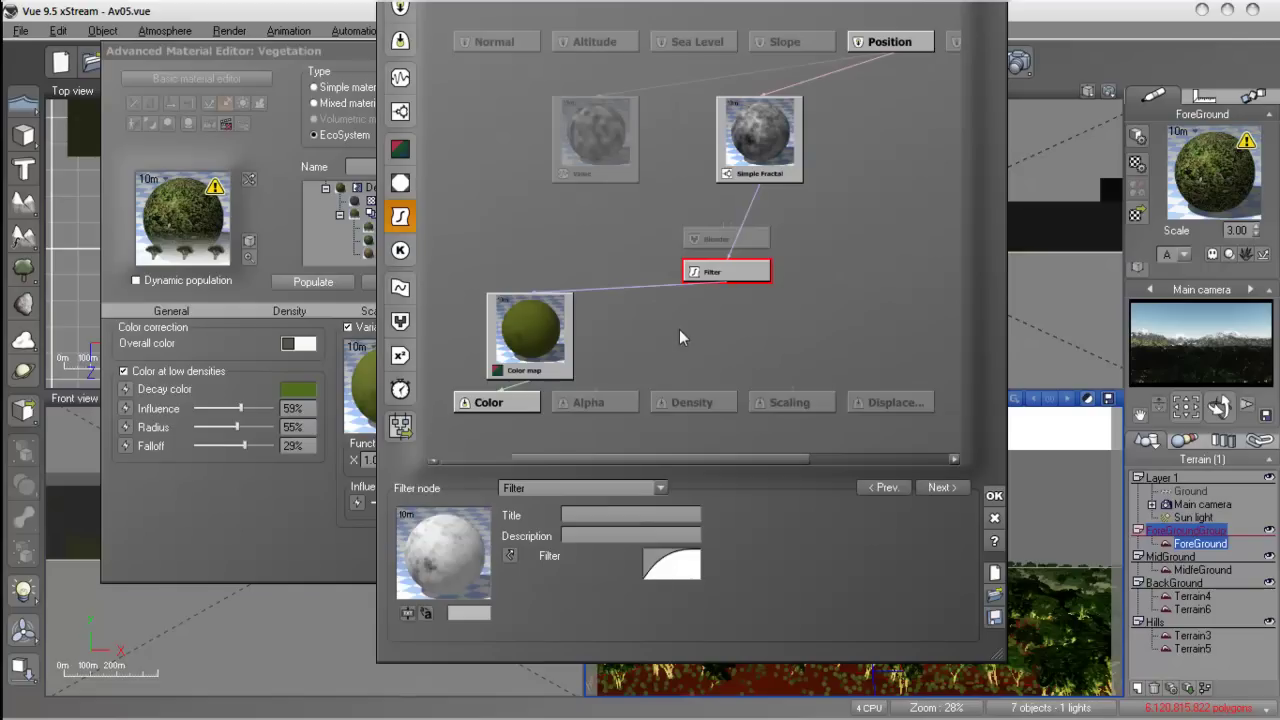
left_click_drag(751, 232, 816, 238)
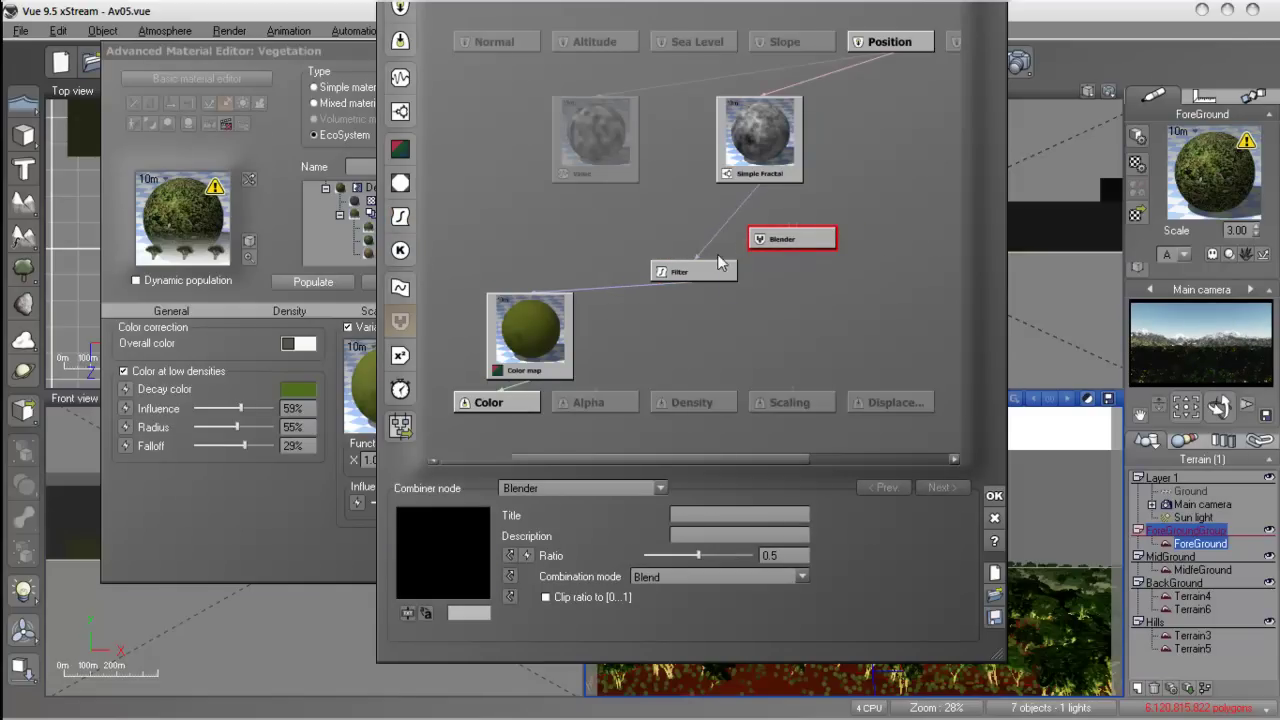
Step: Disconnect the Simple Fractal from the filter and link the Blender into it, blending the Simple Fractal's altitude output with the Value noise
left_click(722, 236)
key("Delete")
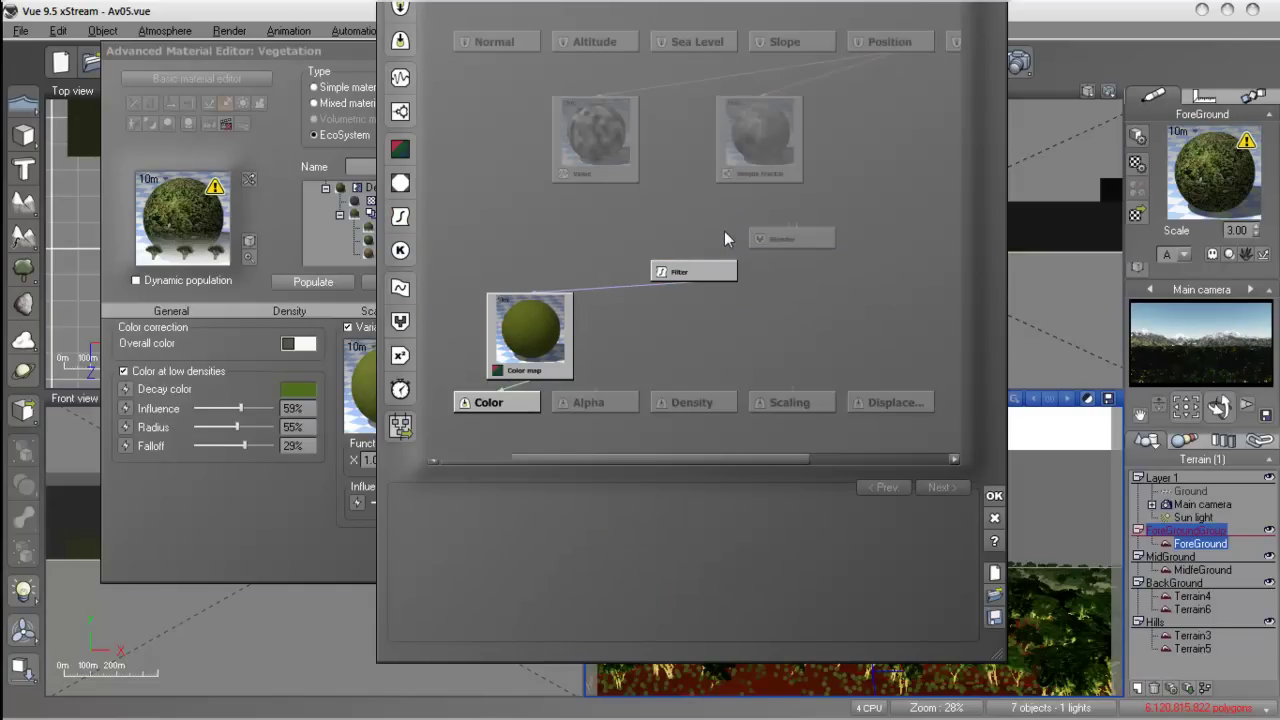
left_click_drag(791, 235, 800, 182)
left_click(696, 274)
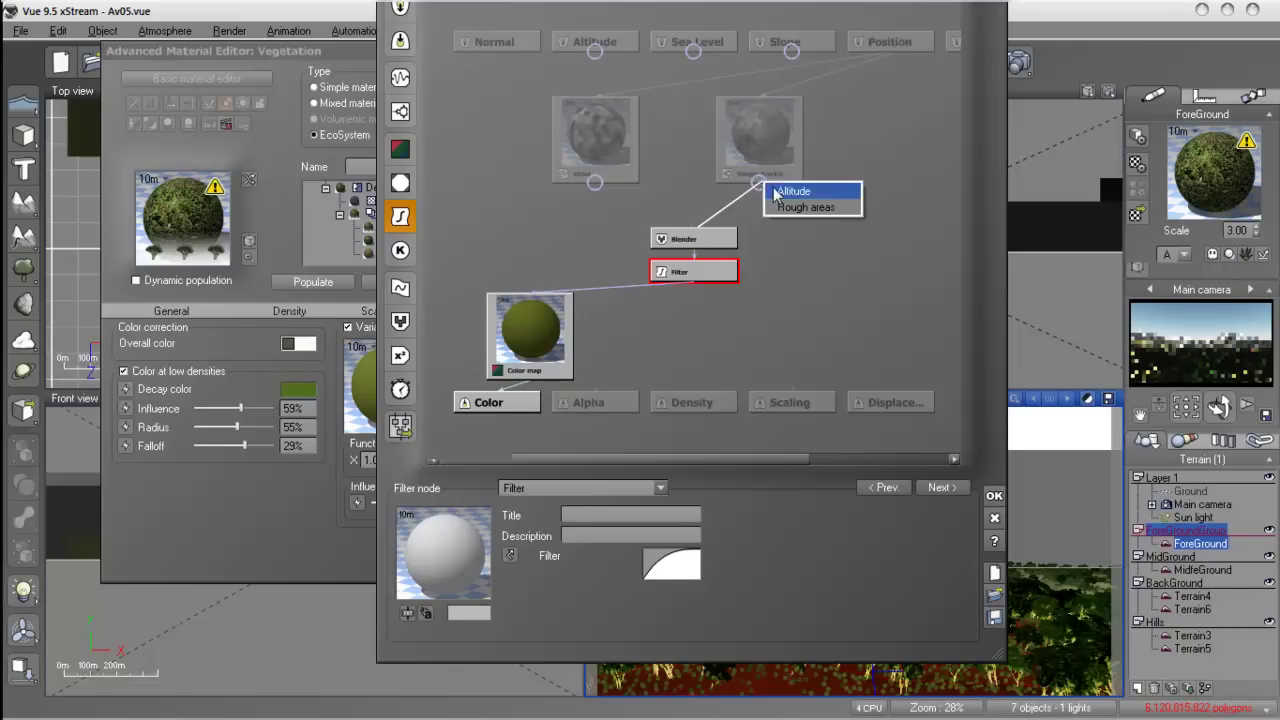
left_click(818, 190)
left_click_drag(689, 226, 595, 183)
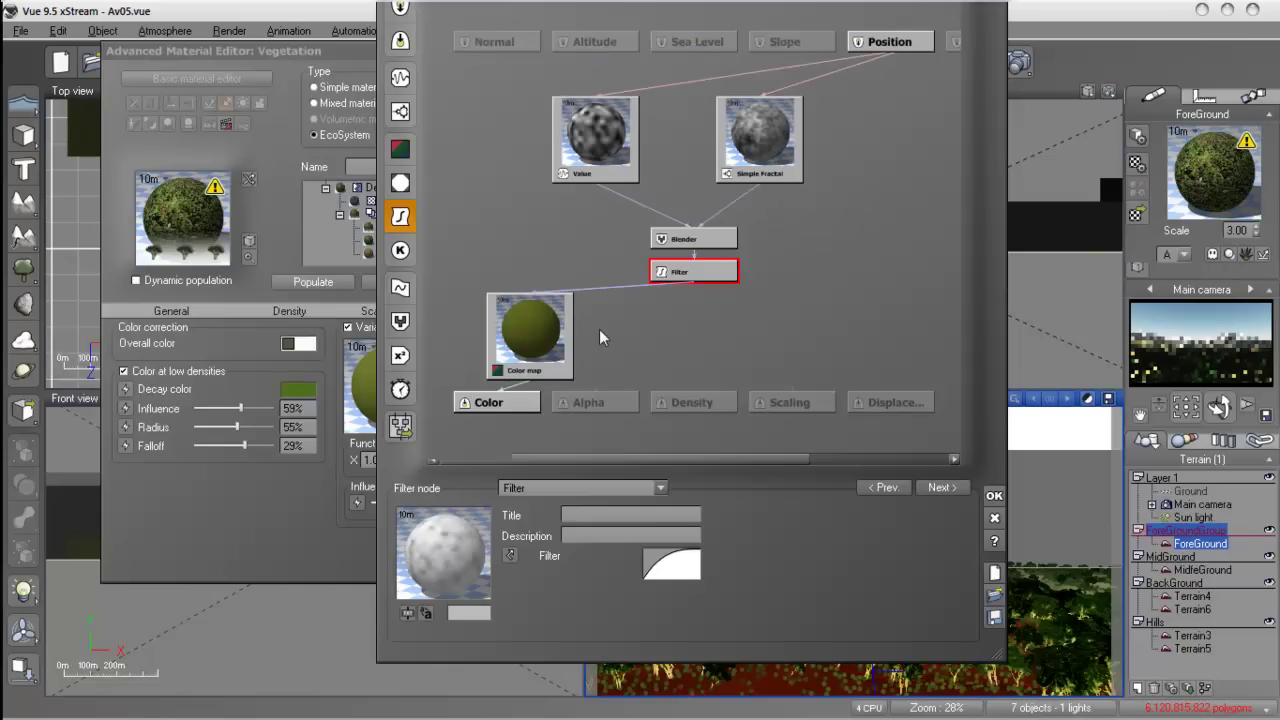
Step: Set the Perlin Value noise node's scale to about 3.74 and accept the color function
left_click_drag(630, 472, 782, 274)
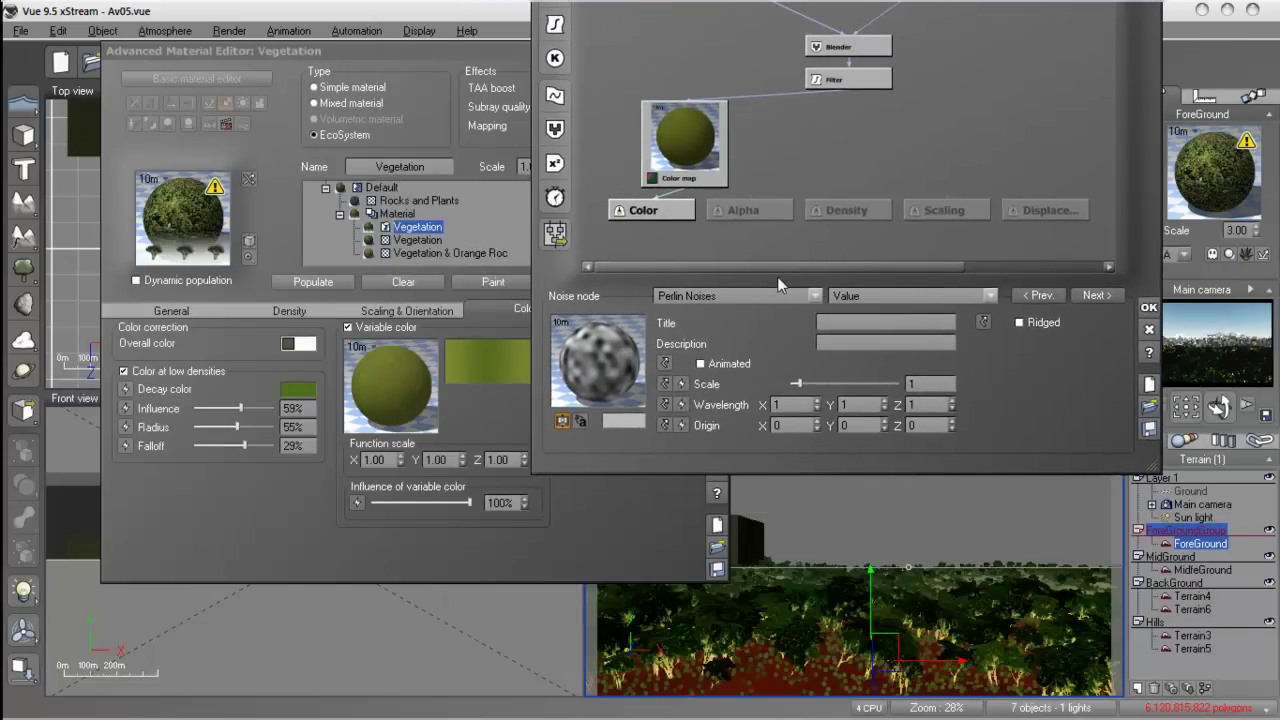
left_click_drag(792, 382, 813, 383)
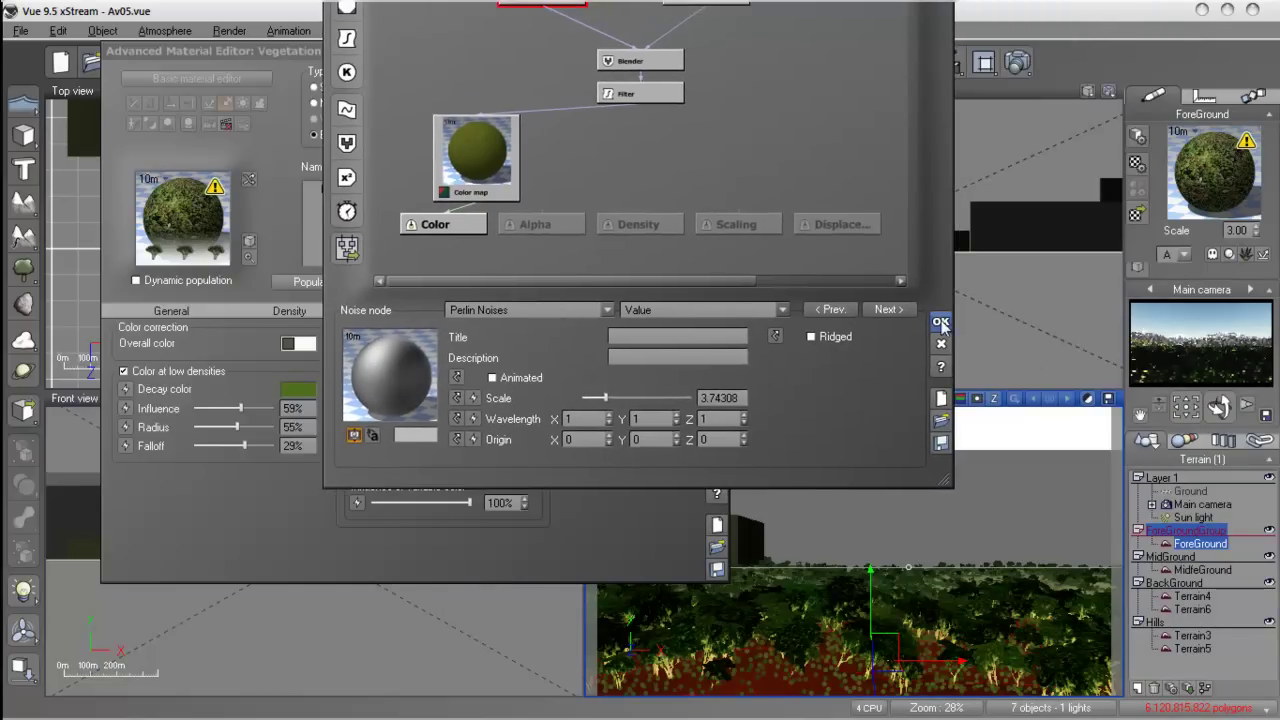
left_click(955, 330)
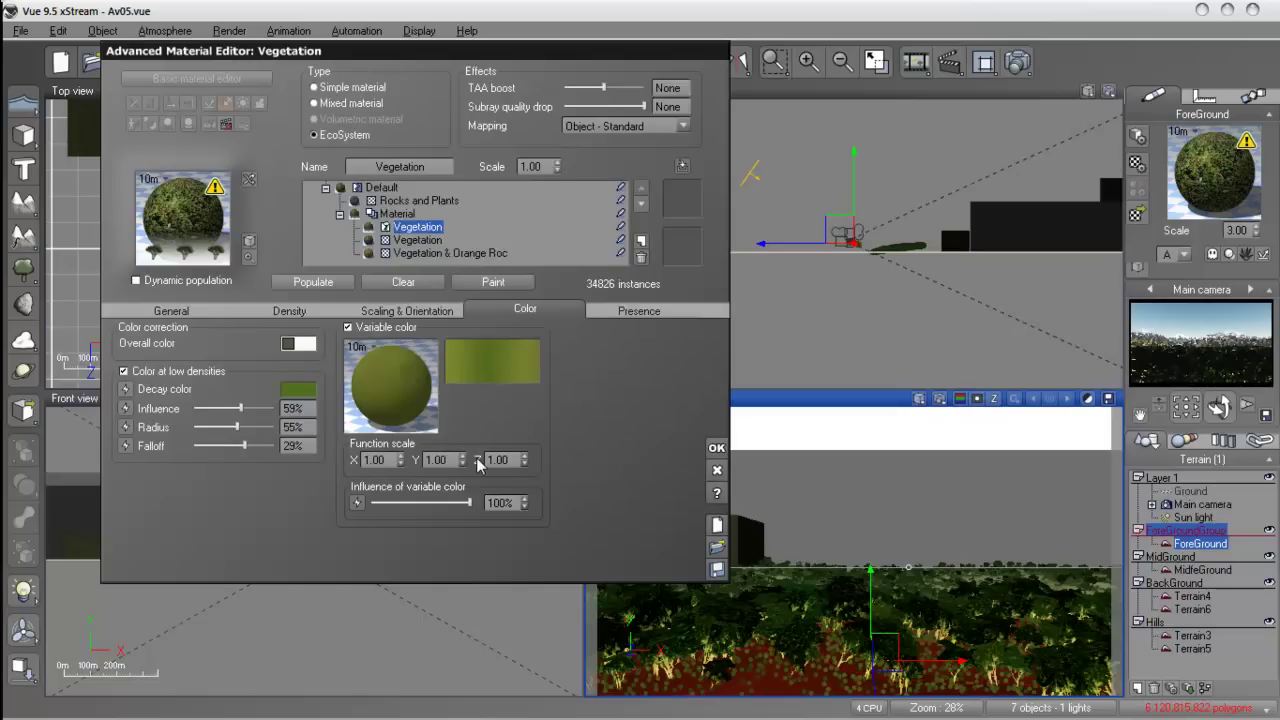
Step: Change the middle green keycolor of the vegetation's variable color map to red 44, green 85, blue 16
right_click(491, 360)
left_click(530, 372)
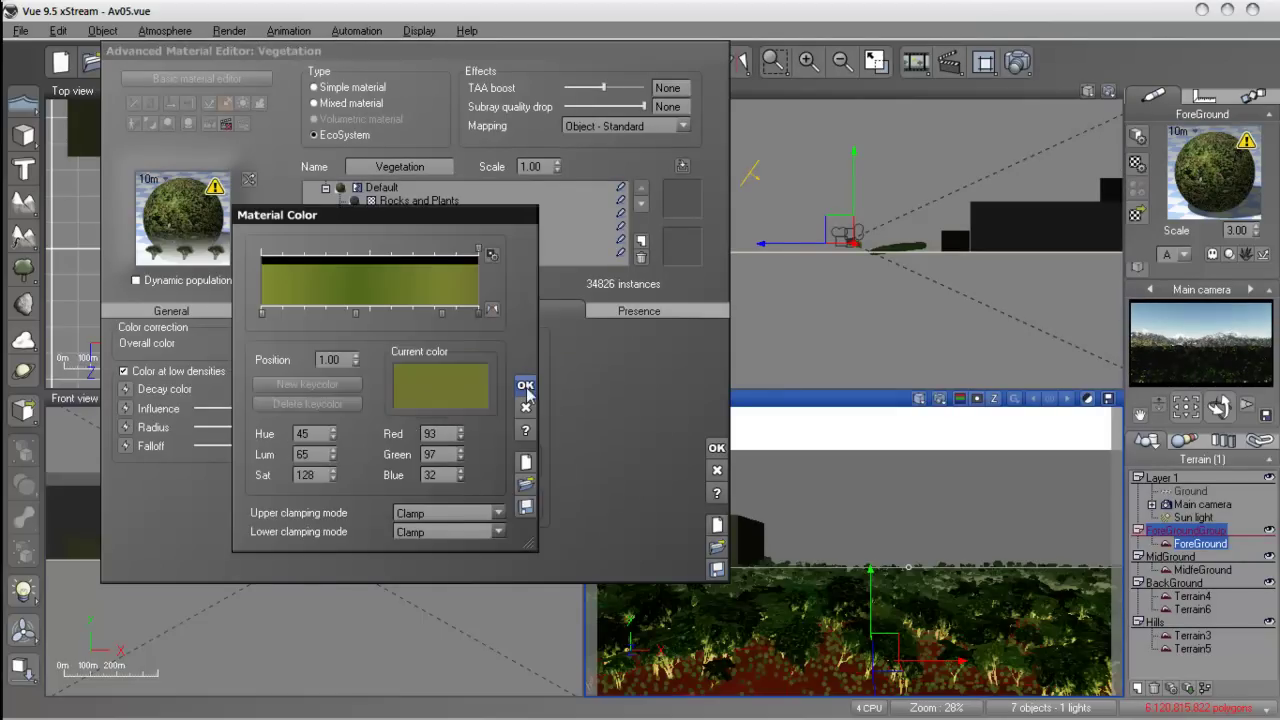
left_click(455, 390)
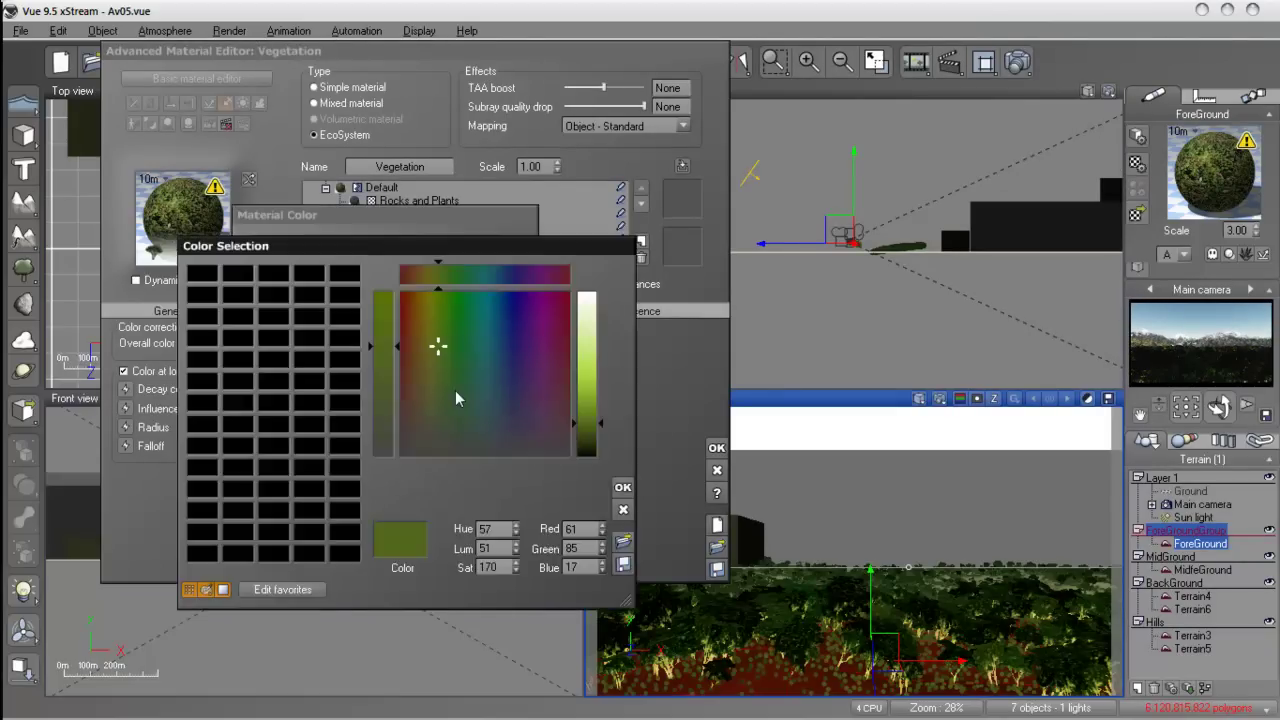
left_click(442, 345)
left_click(443, 346)
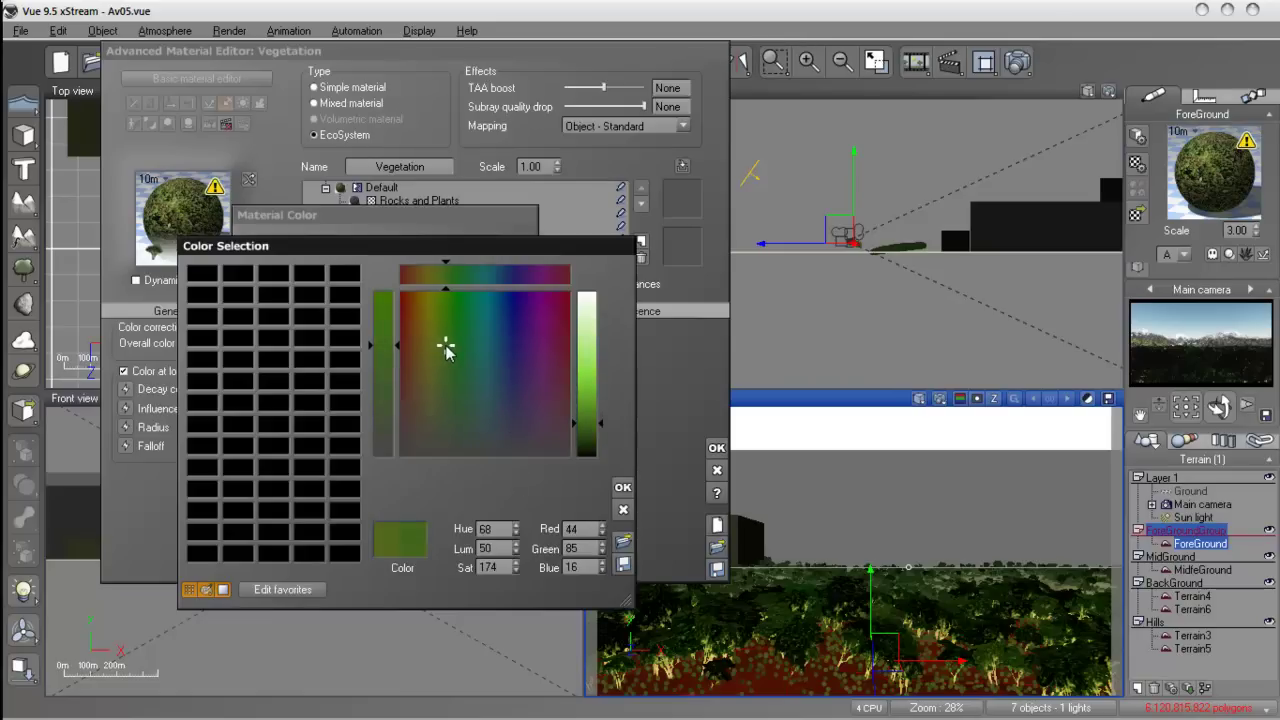
left_click(622, 487)
left_click(525, 386)
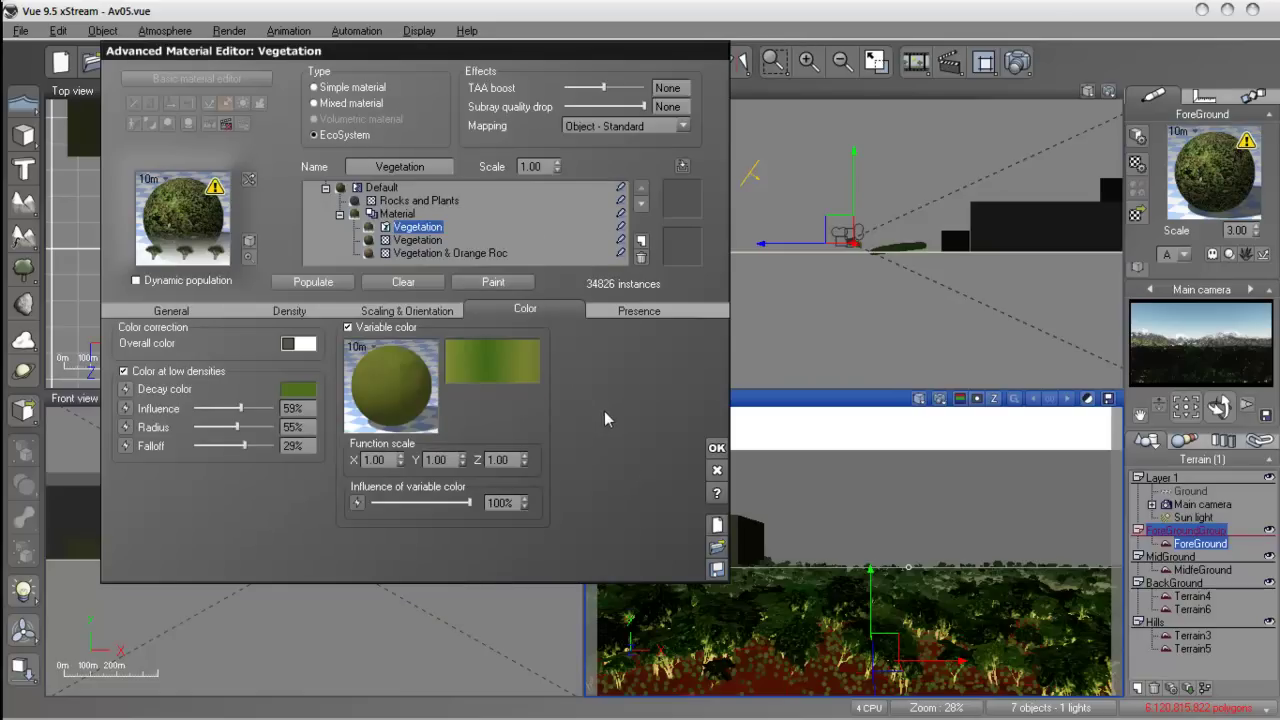
Step: Repopulate the foreground vegetation and change its low-density decay color to a brighter green
left_click(313, 282)
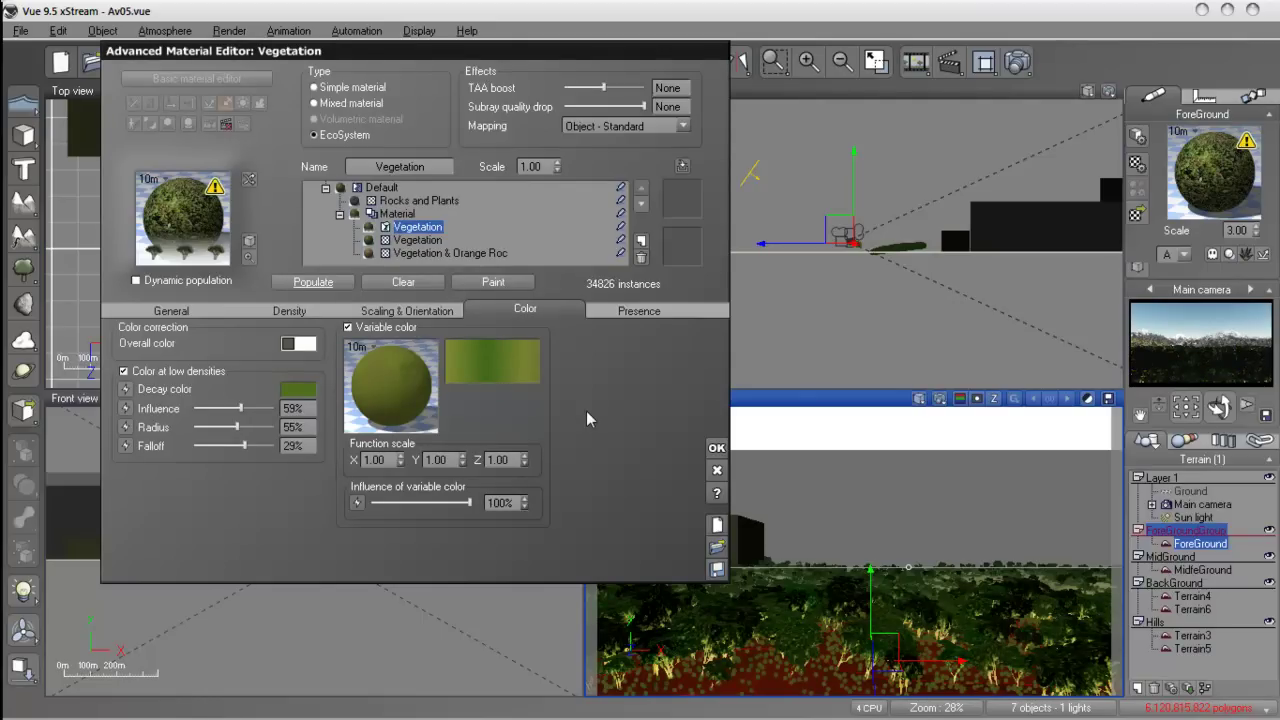
left_click(298, 389)
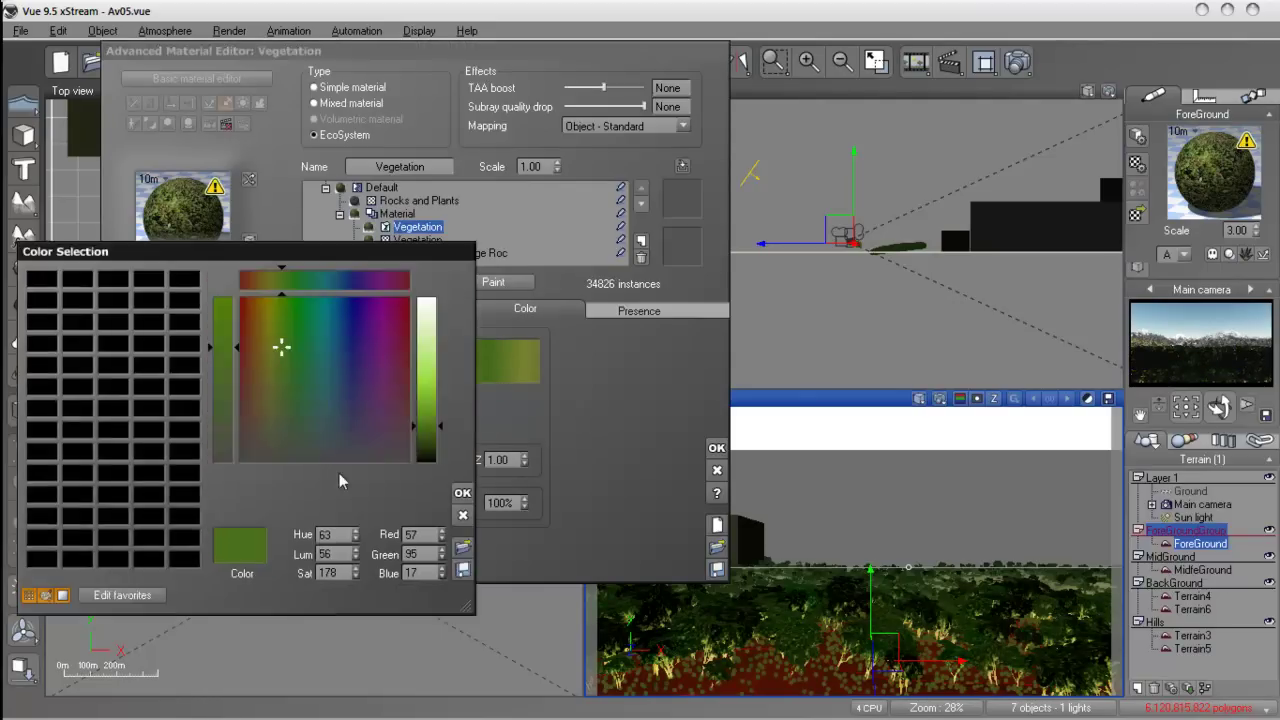
left_click(462, 492)
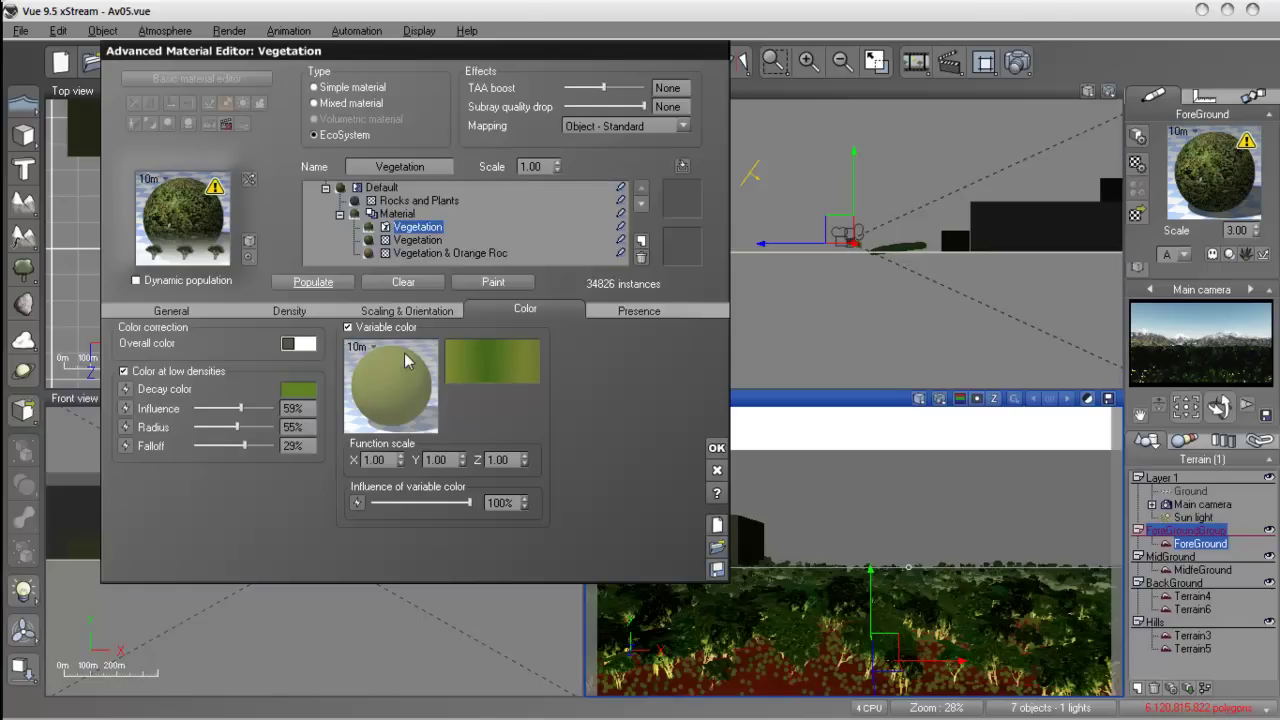
Step: In the variable color map, shift the olive keycolor toward the middle, add a keycolor at -0.59 and move the green one to -0.08
right_click(500, 366)
left_click(525, 375)
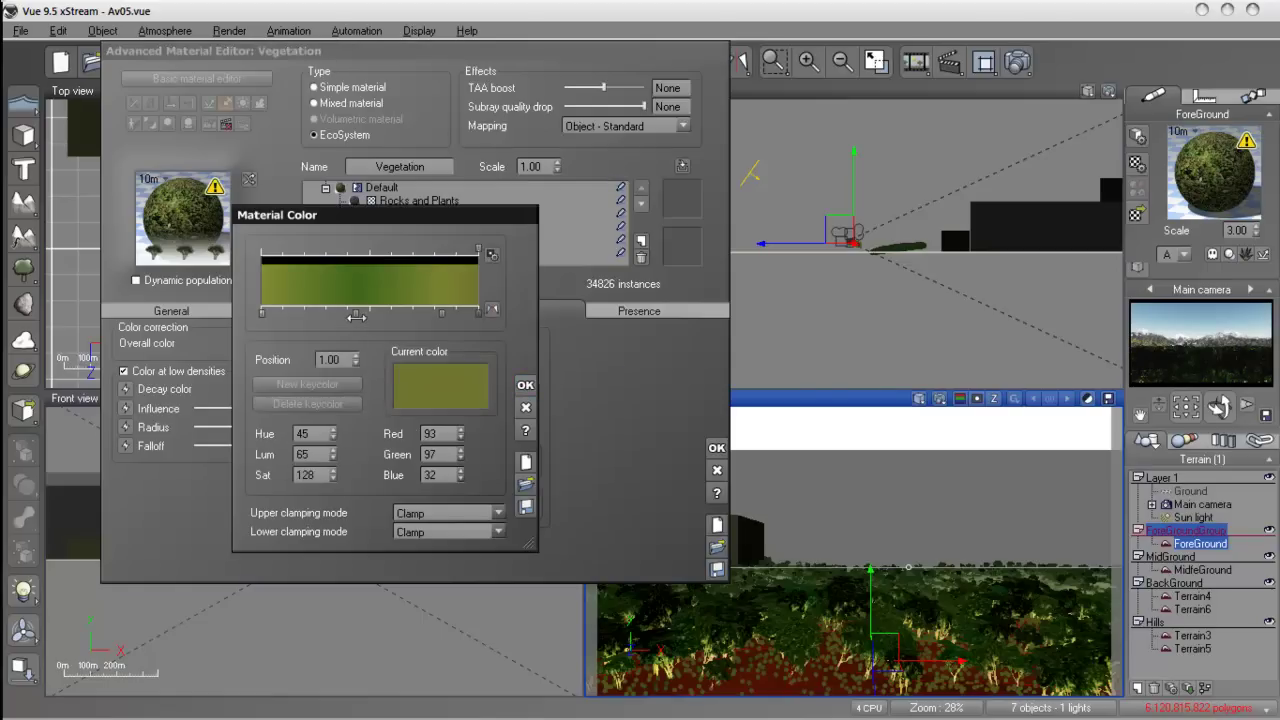
left_click_drag(356, 317, 333, 314)
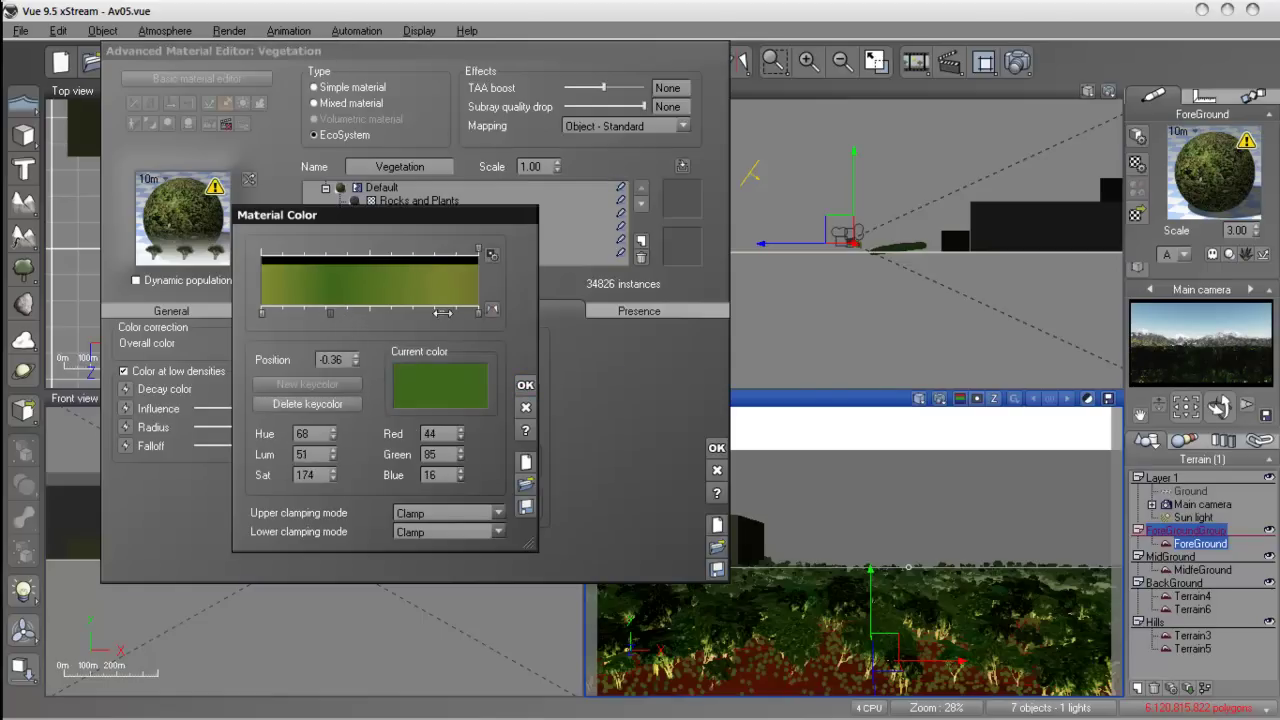
left_click(401, 313)
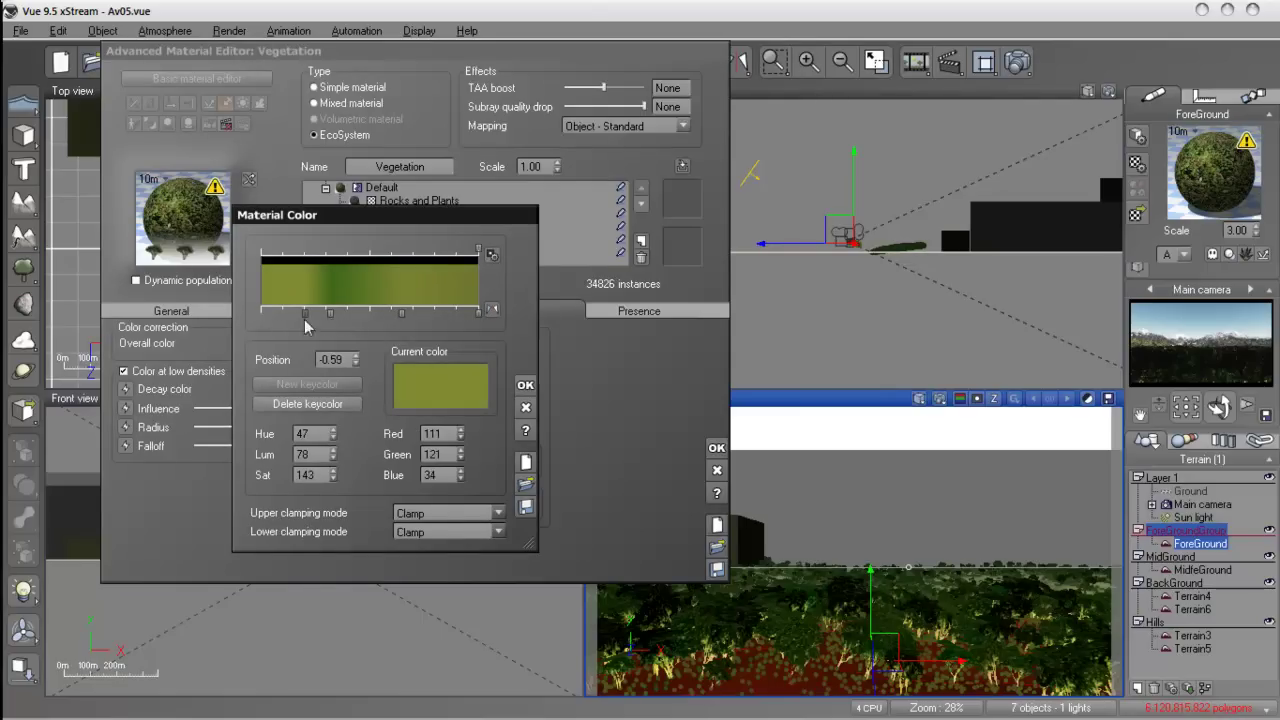
mouse_move(330, 315)
left_mouse_down()
mouse_move(306, 316)
mouse_move(372, 315)
mouse_move(361, 317)
left_mouse_up()
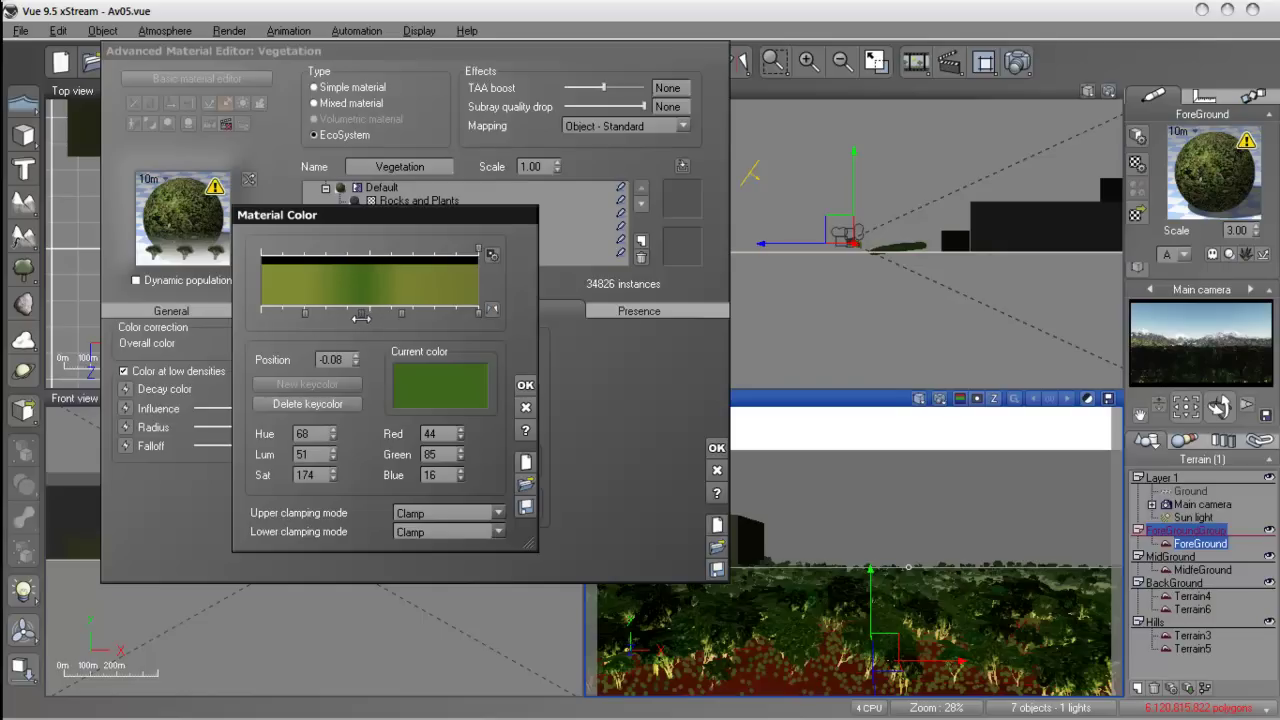
Step: Copy the green keycolor's color and paste it onto the olive keycolor at -0.59
left_click(305, 314)
left_click(361, 314)
right_click(428, 372)
left_click(462, 410)
left_click(305, 315)
right_click(455, 393)
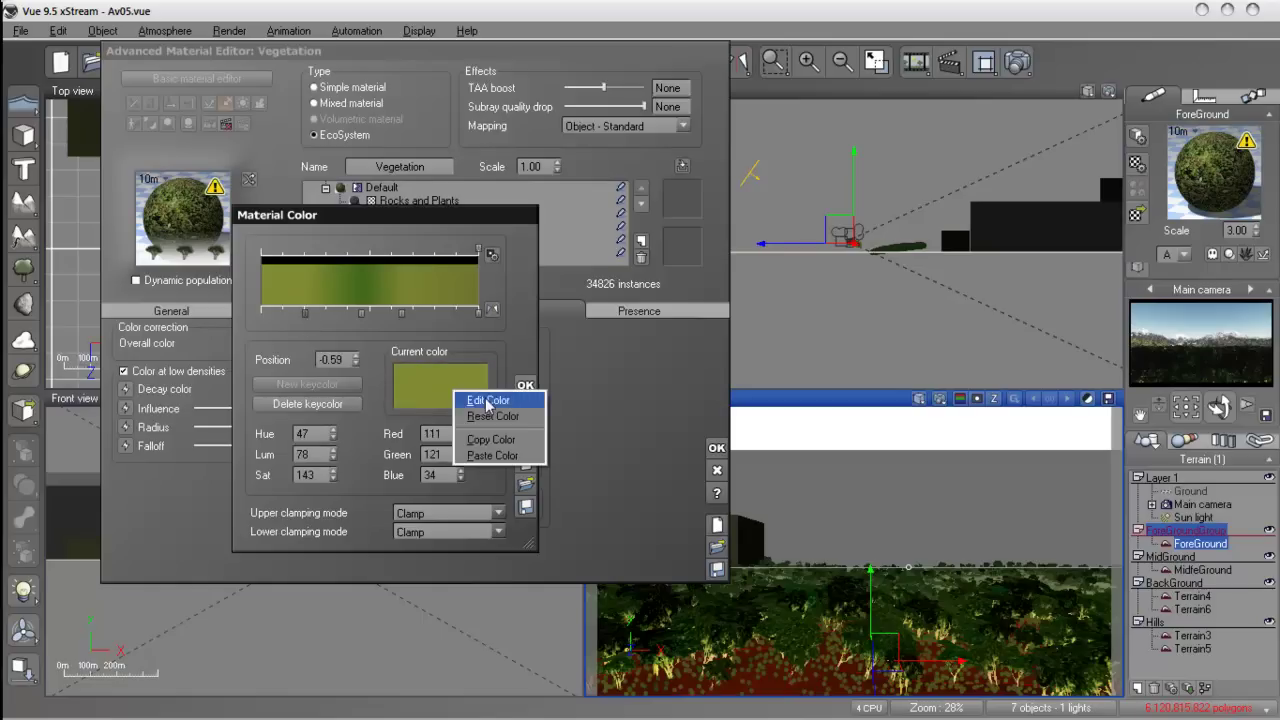
left_click(492, 455)
Step: Move the two green keycolors to positions -0.91 and -0.34 and shift the olive keycolor slightly toward the map's upper end
left_click_drag(288, 315, 270, 315)
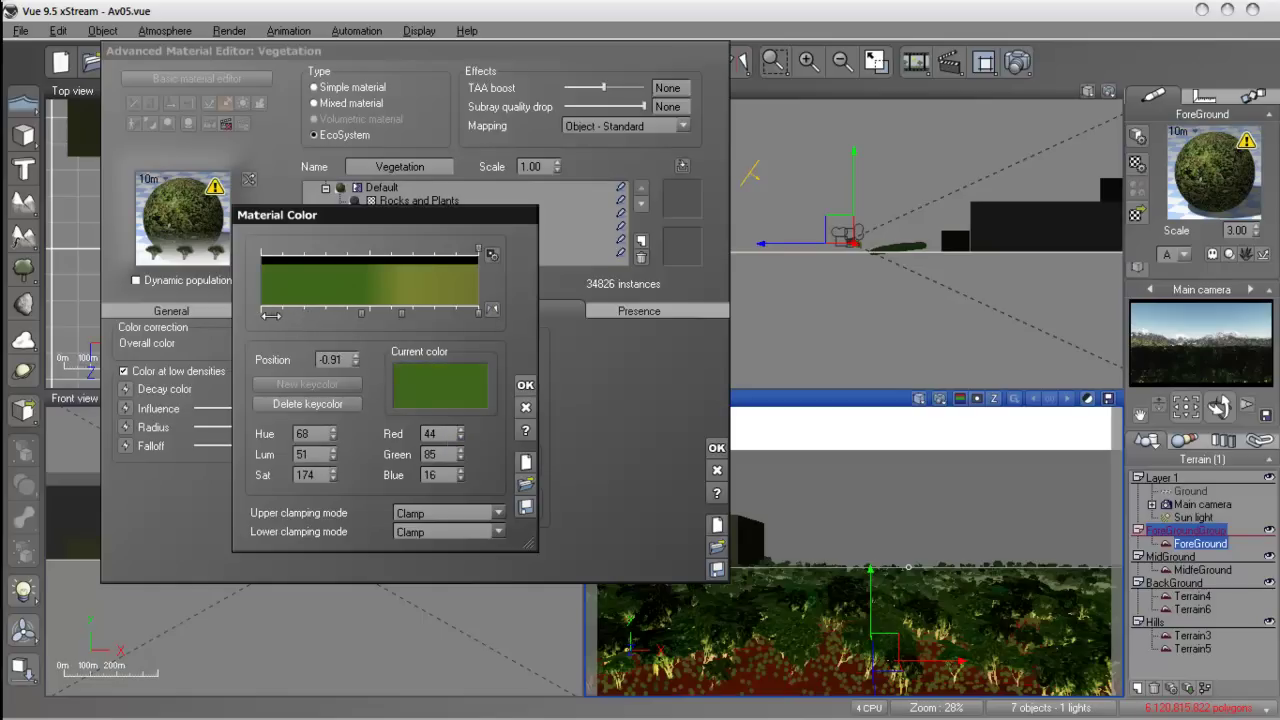
left_click_drag(362, 314, 334, 315)
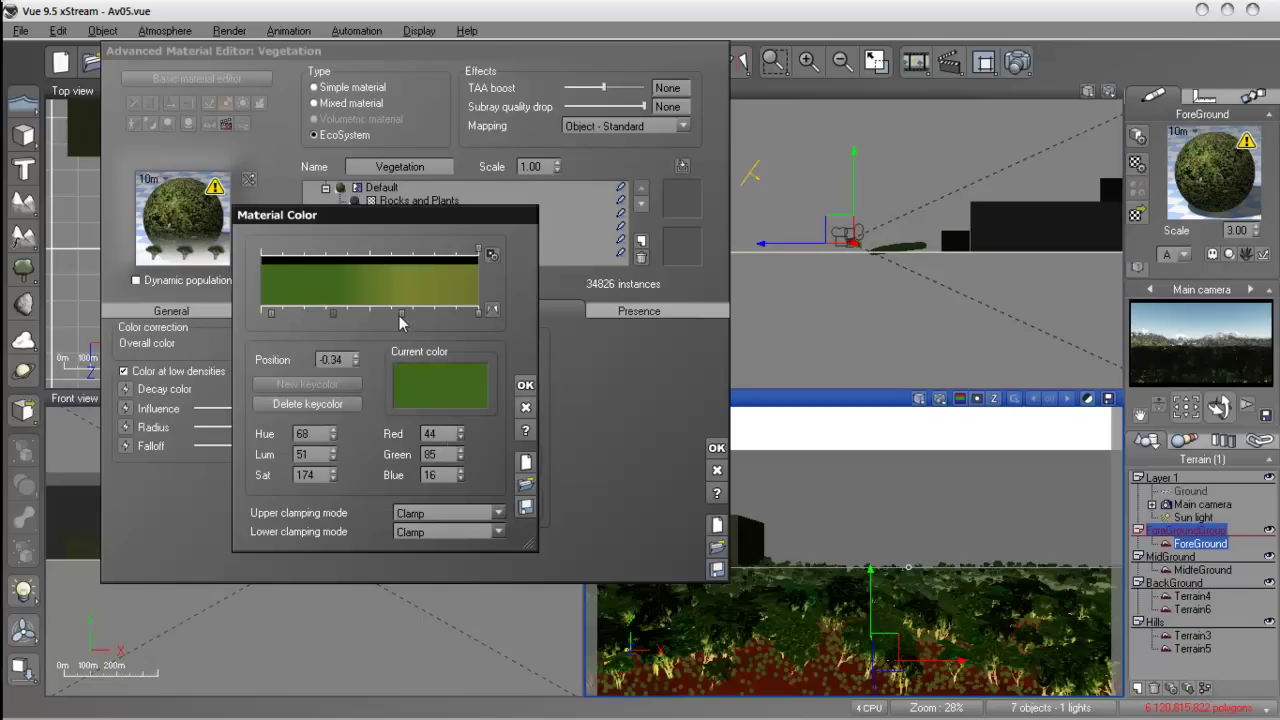
left_click(401, 315)
left_click_drag(400, 315, 411, 315)
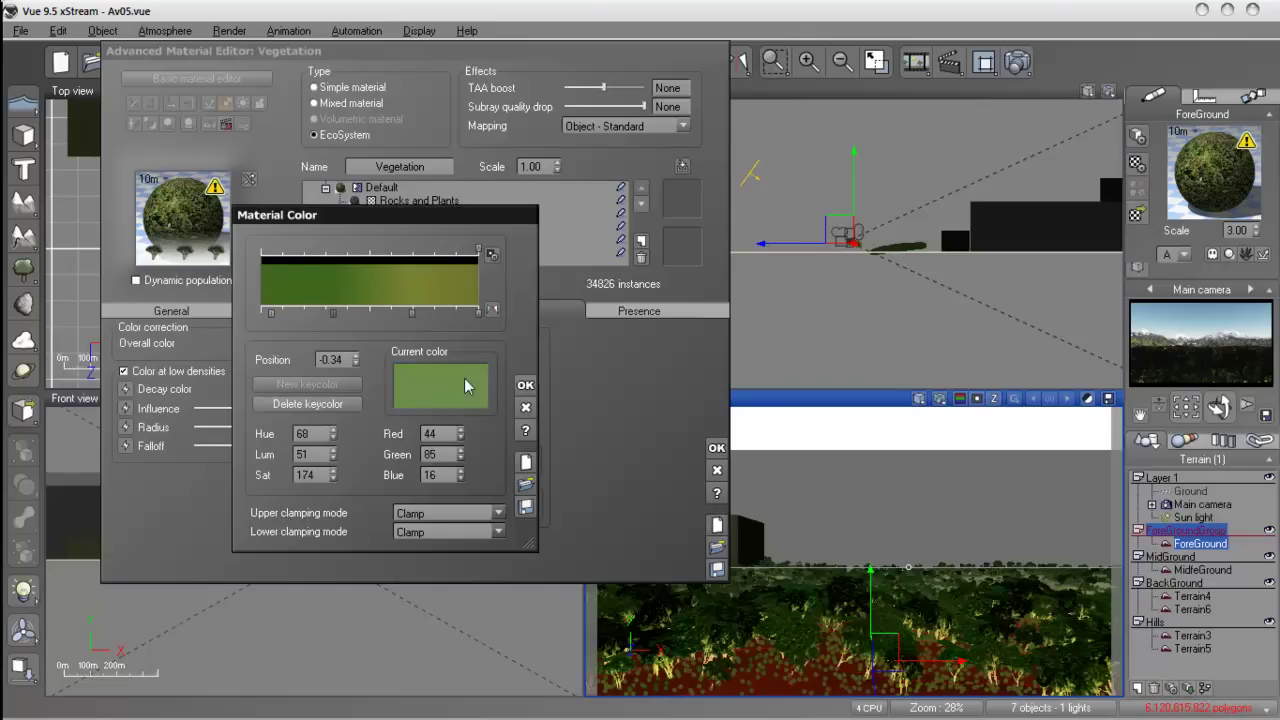
Step: Set the keycolor at -0.34 to red 78, green 107, blue 20, accept the color map and repopulate the vegetation
left_click(440, 386)
left_click_drag(588, 436, 597, 417)
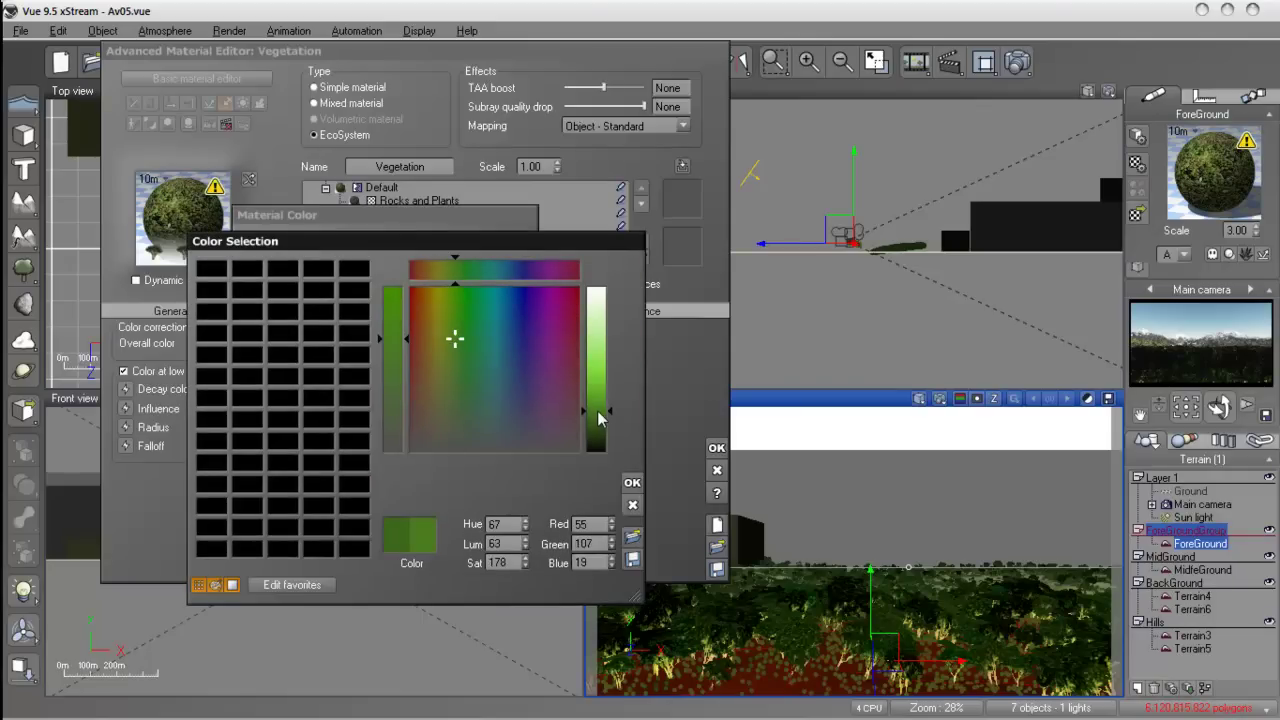
left_click_drag(454, 342, 449, 338)
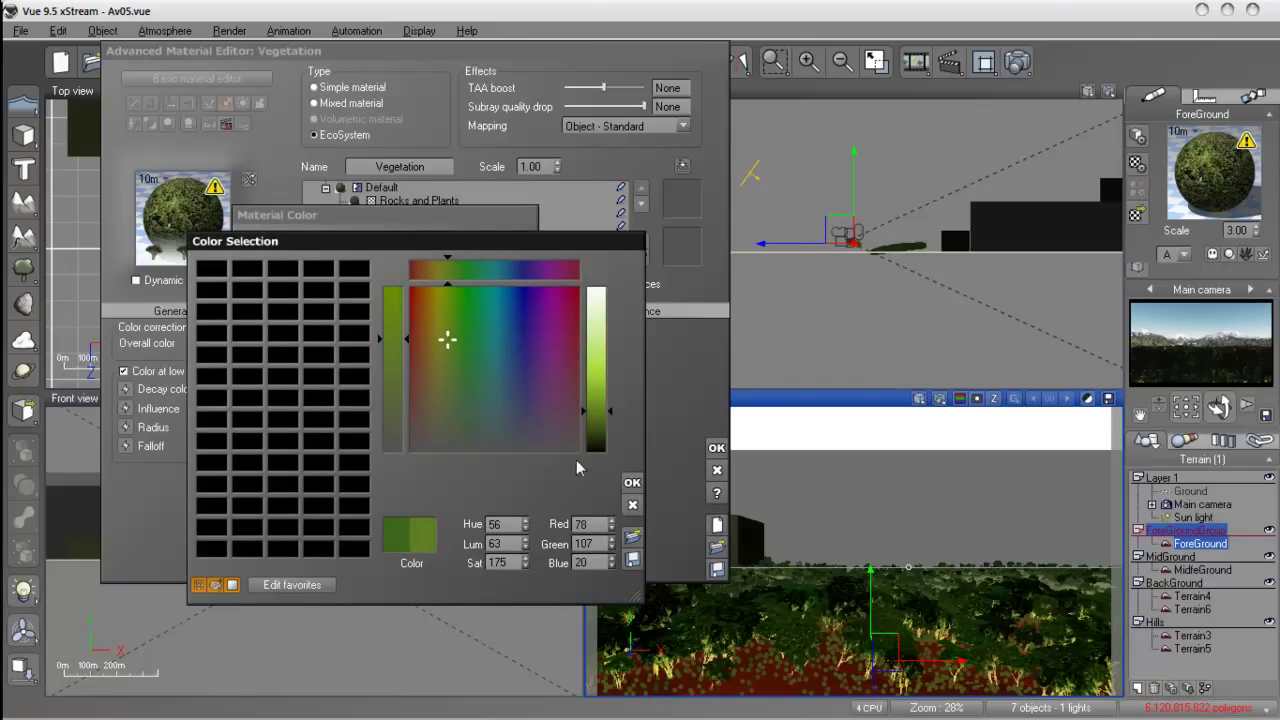
left_click(632, 482)
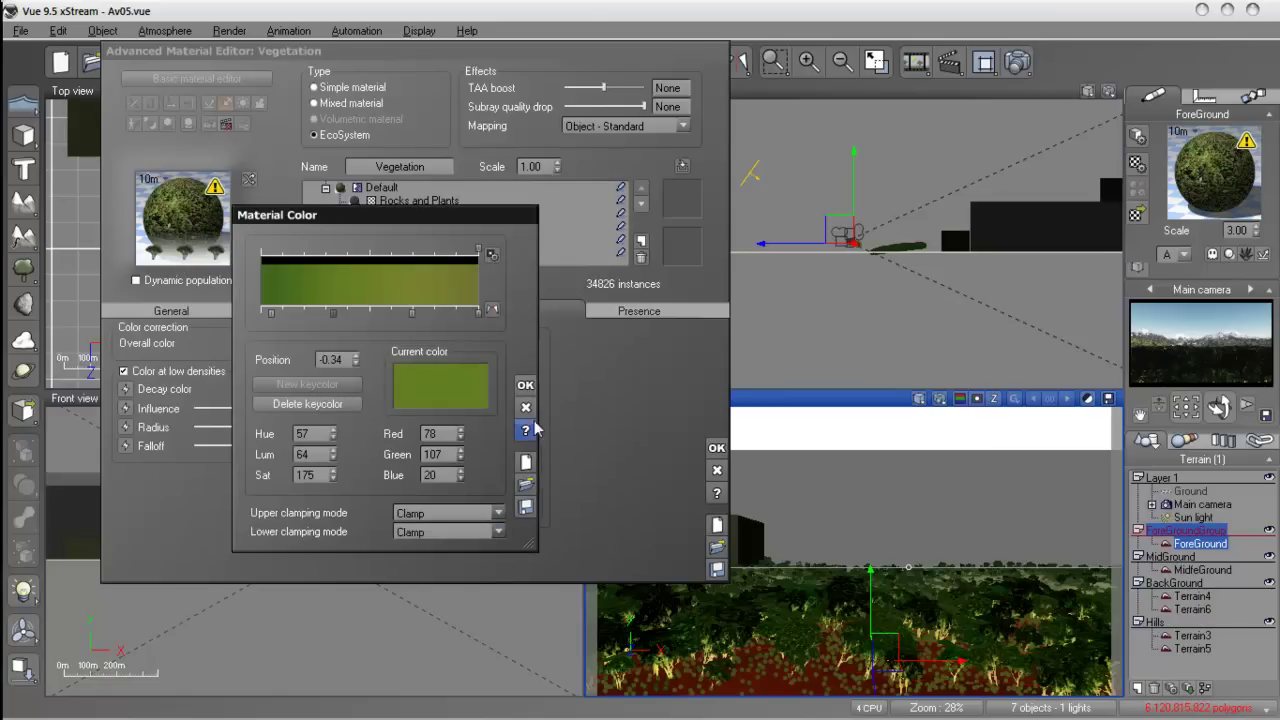
left_click(525, 385)
left_click(313, 282)
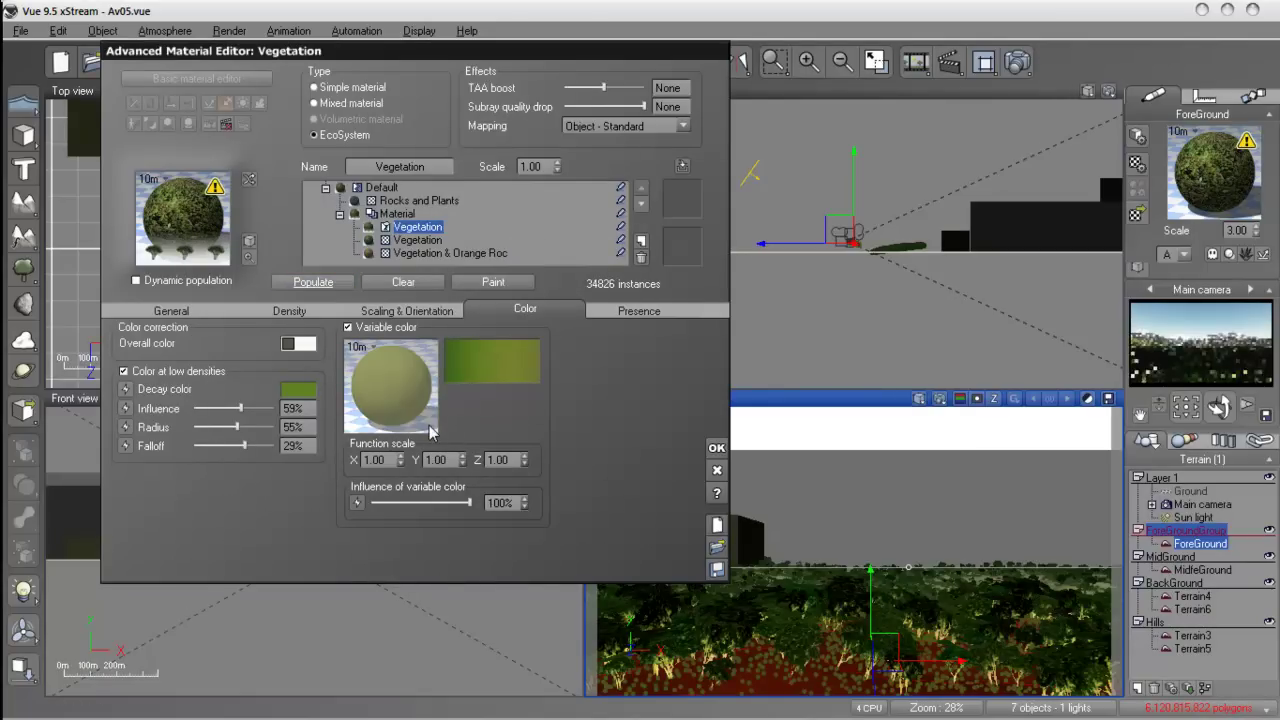
Step: Accept the foreground material, run a test render of the main camera view and close it after inspection
left_click(716, 448)
left_click(1017, 62)
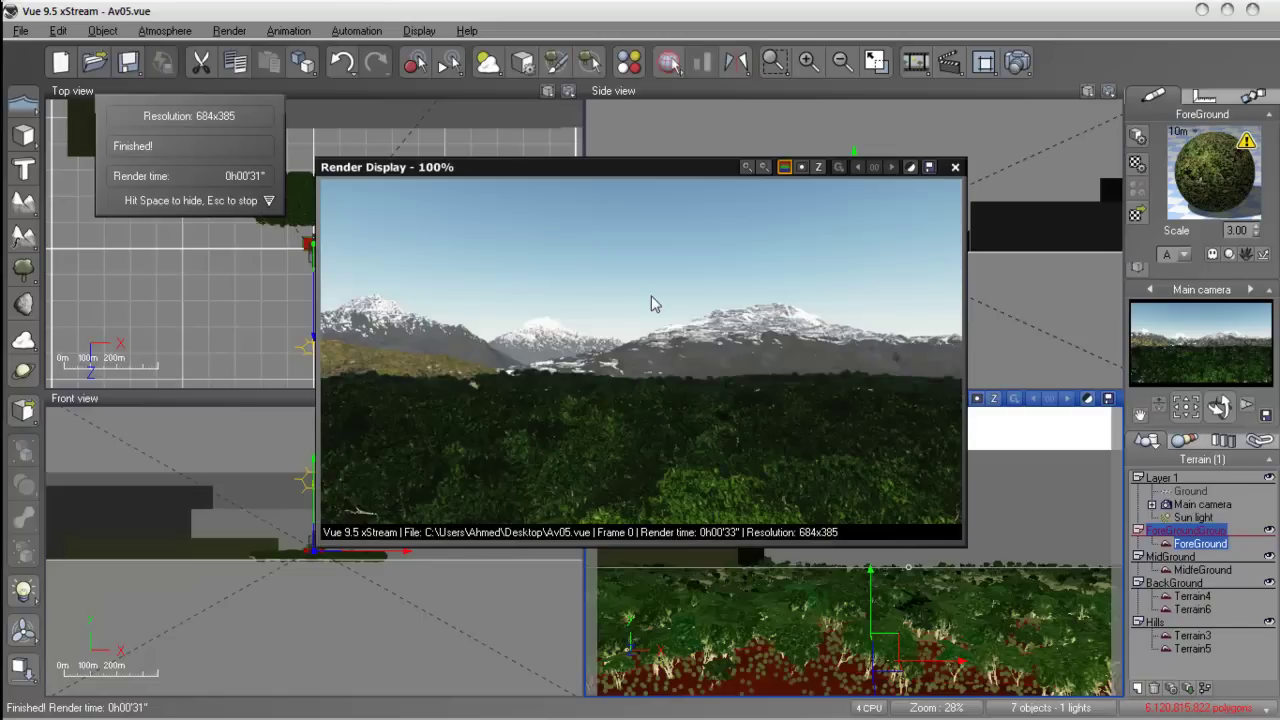
right_click(645, 300)
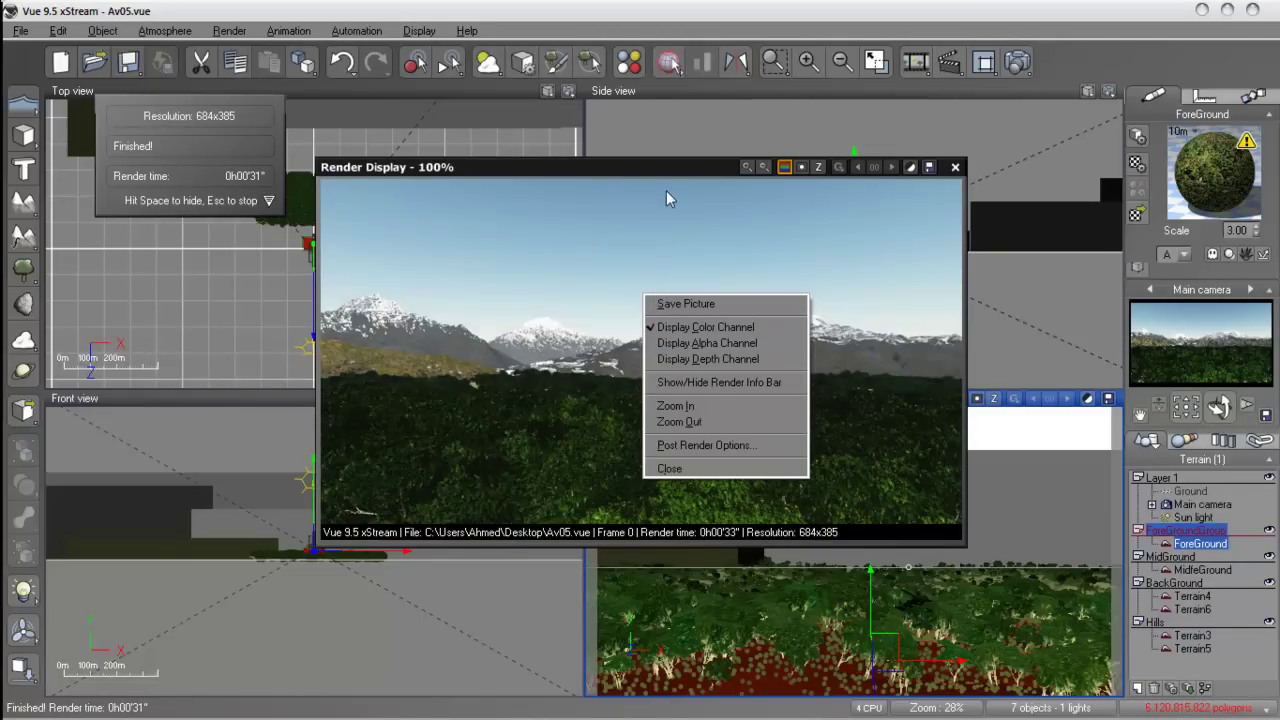
key("Escape")
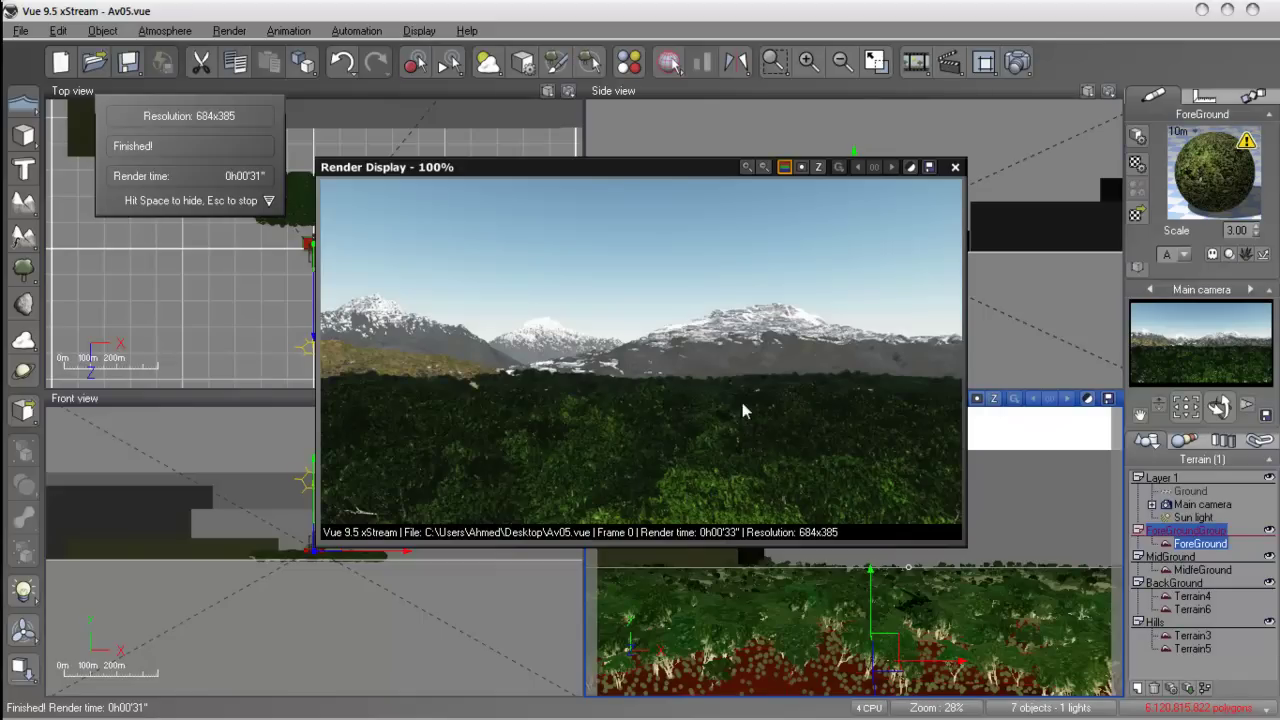
left_click(955, 167)
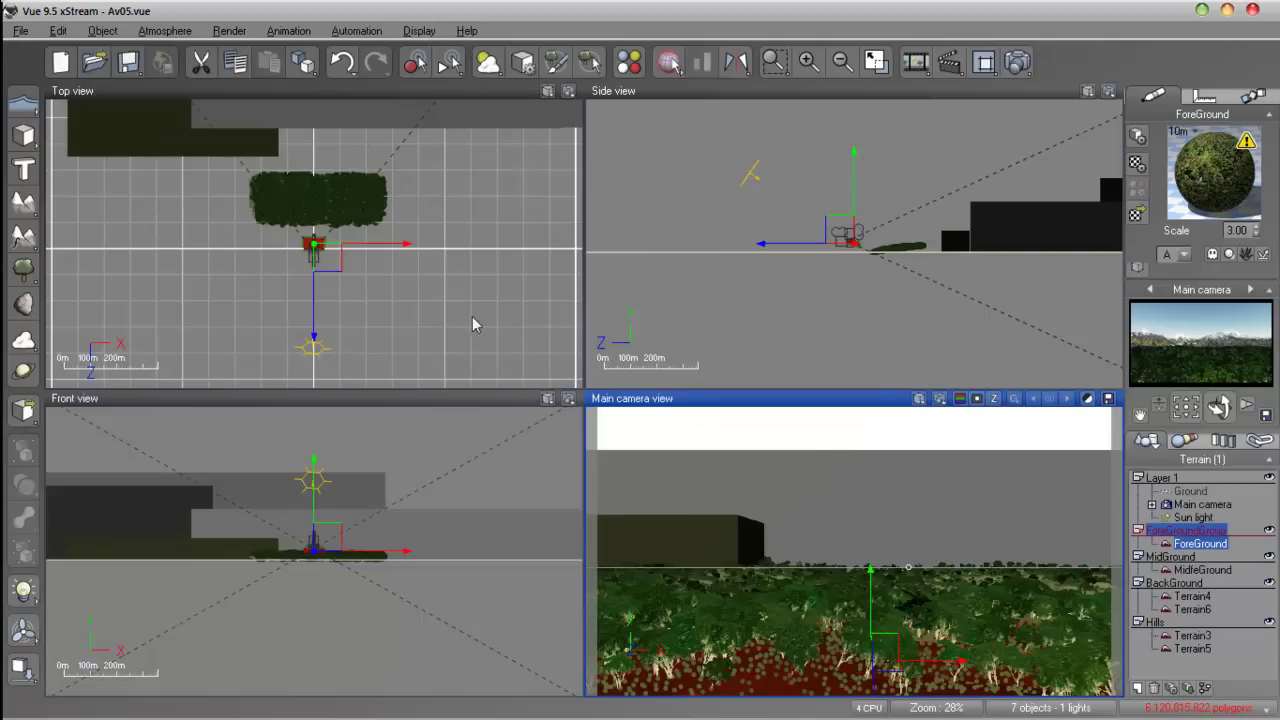
Step: Locate and select the Terrain5 hill in the top view
left_click(437, 100)
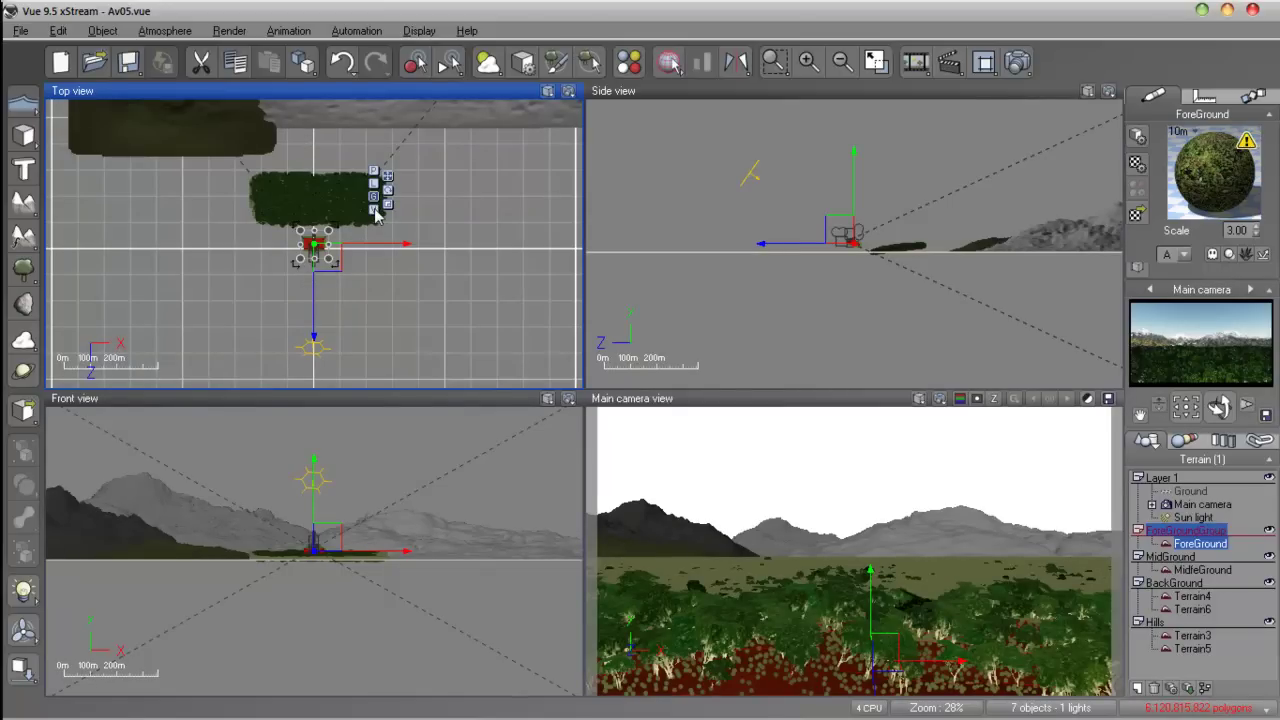
mouse_move(376, 214)
right_mouse_down()
mouse_move(349, 214)
mouse_move(374, 249)
mouse_move(363, 160)
mouse_move(394, 249)
mouse_move(400, 220)
right_mouse_up()
scroll(394, 249, "down", 3)
scroll(393, 235, "up", 3)
left_click(287, 274)
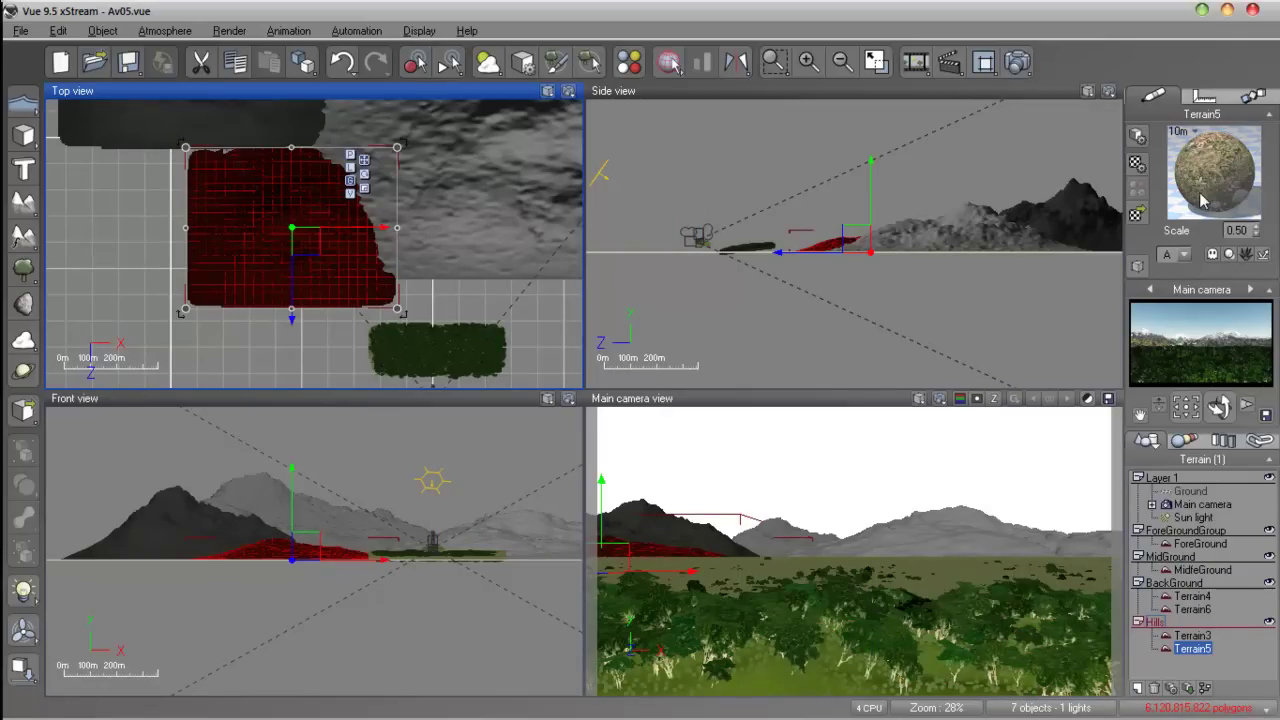
Step: Copy the MidleGround terrain's material onto the Terrain5 hill and run a brief test render of the main camera view
left_click(1201, 572)
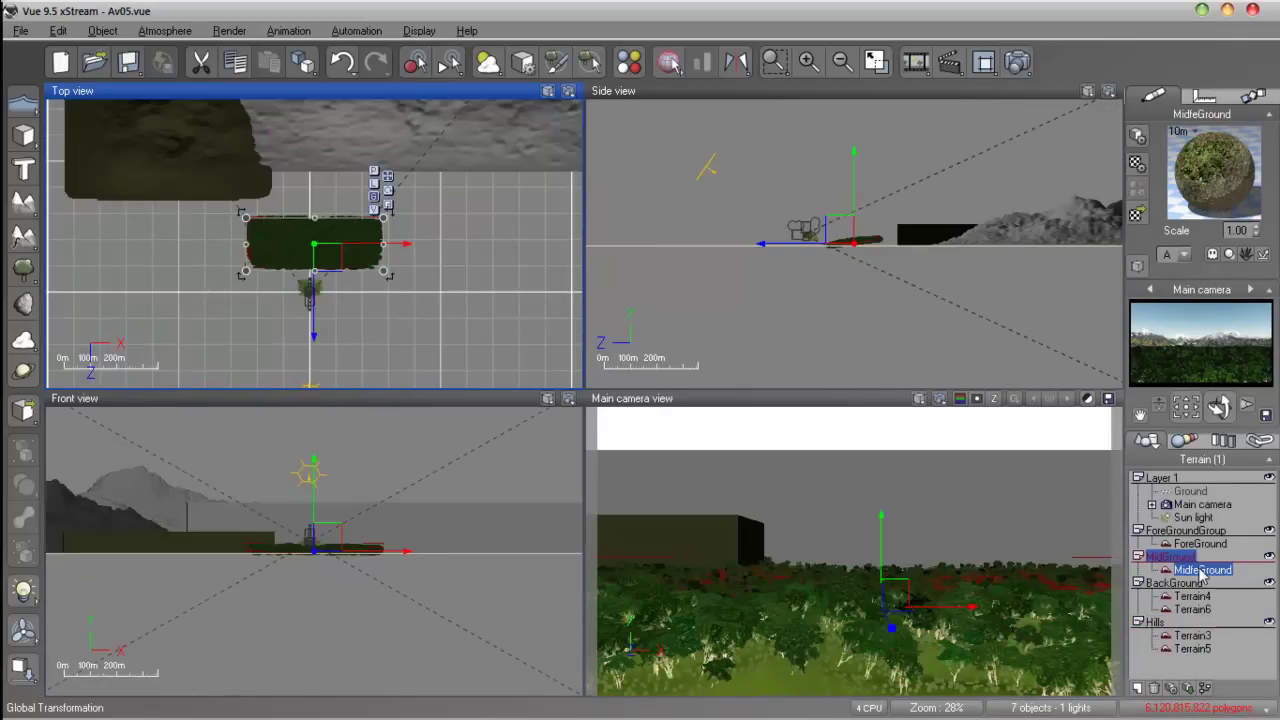
right_click(1178, 220)
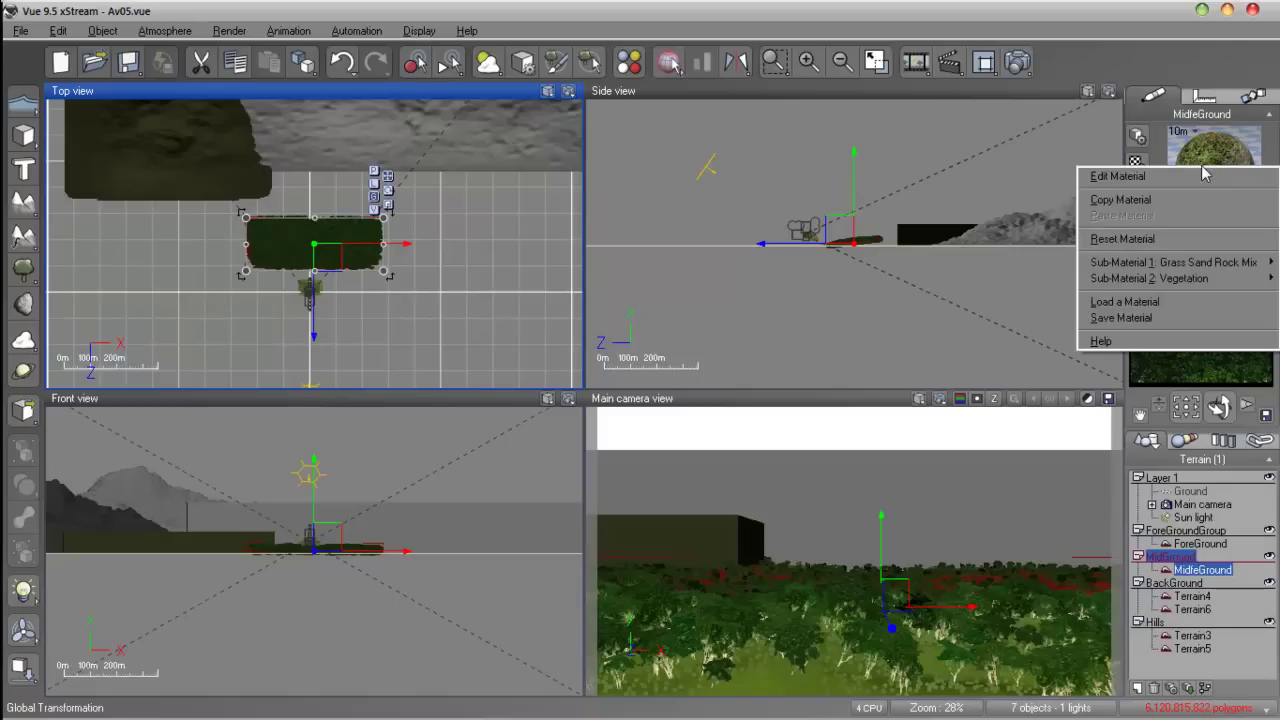
left_click(1135, 200)
left_click(174, 156)
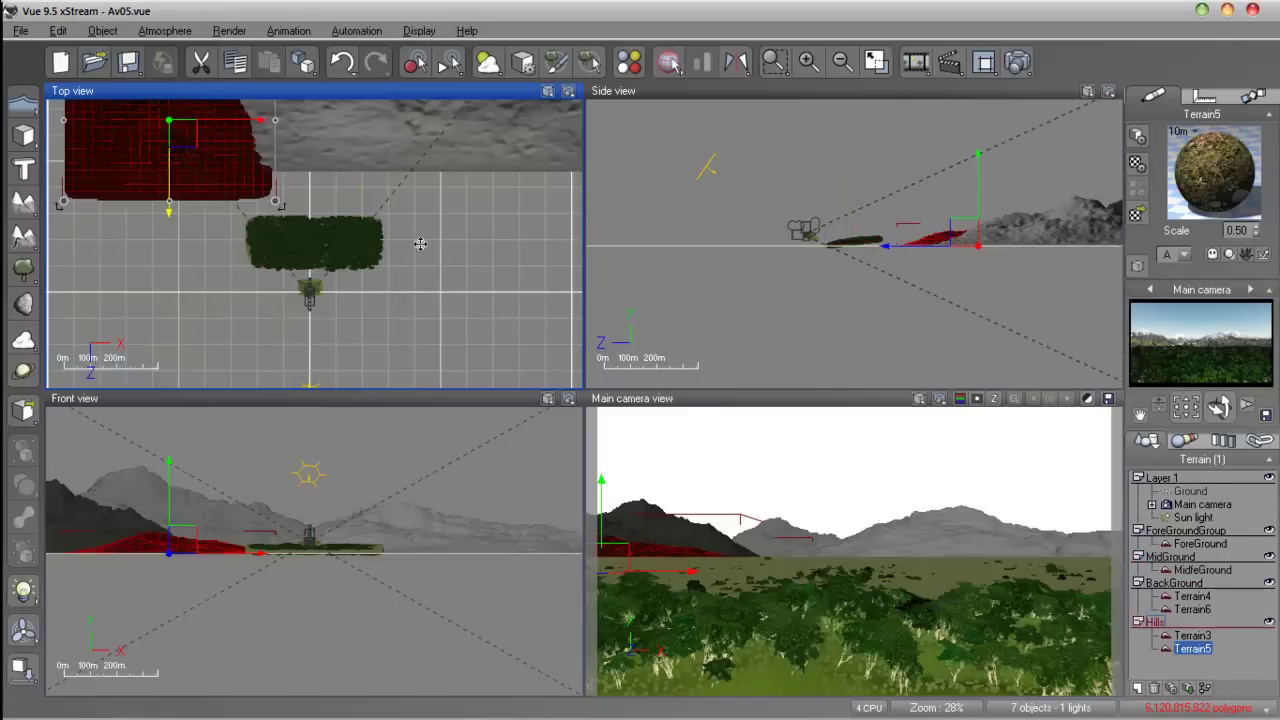
right_click(1203, 180)
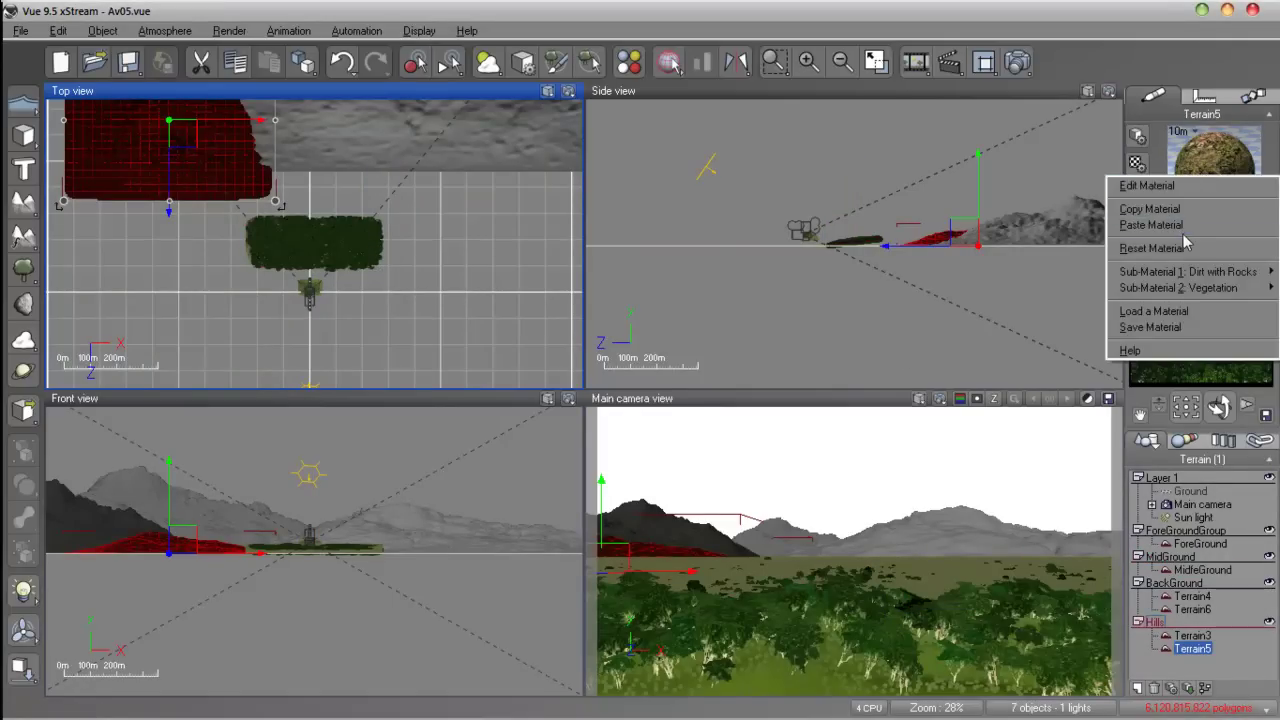
left_click(1160, 225)
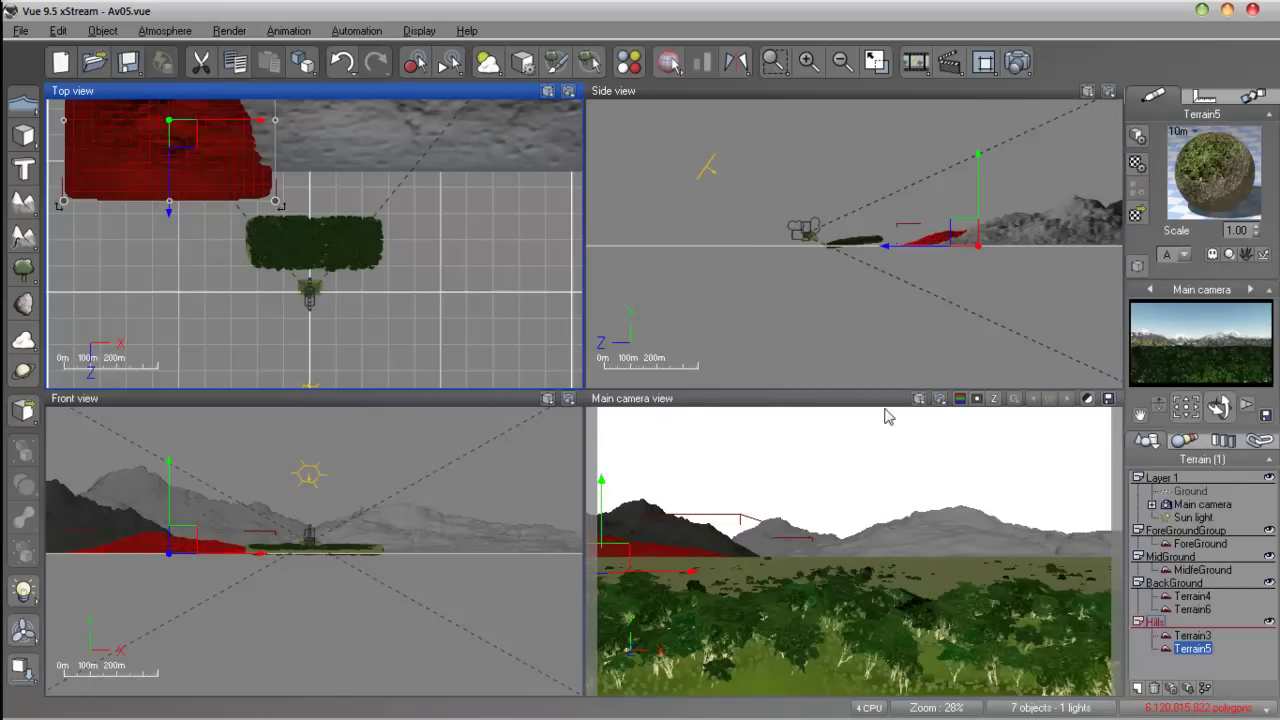
left_click(1017, 62)
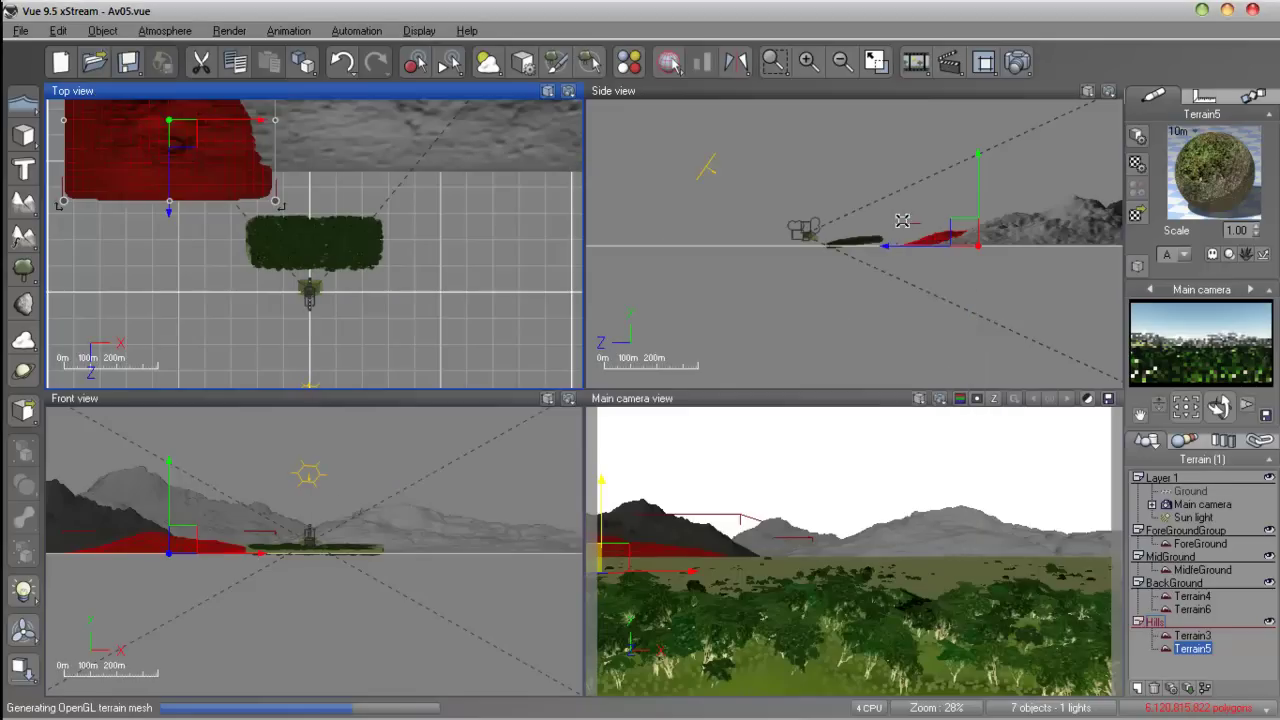
left_click(955, 167)
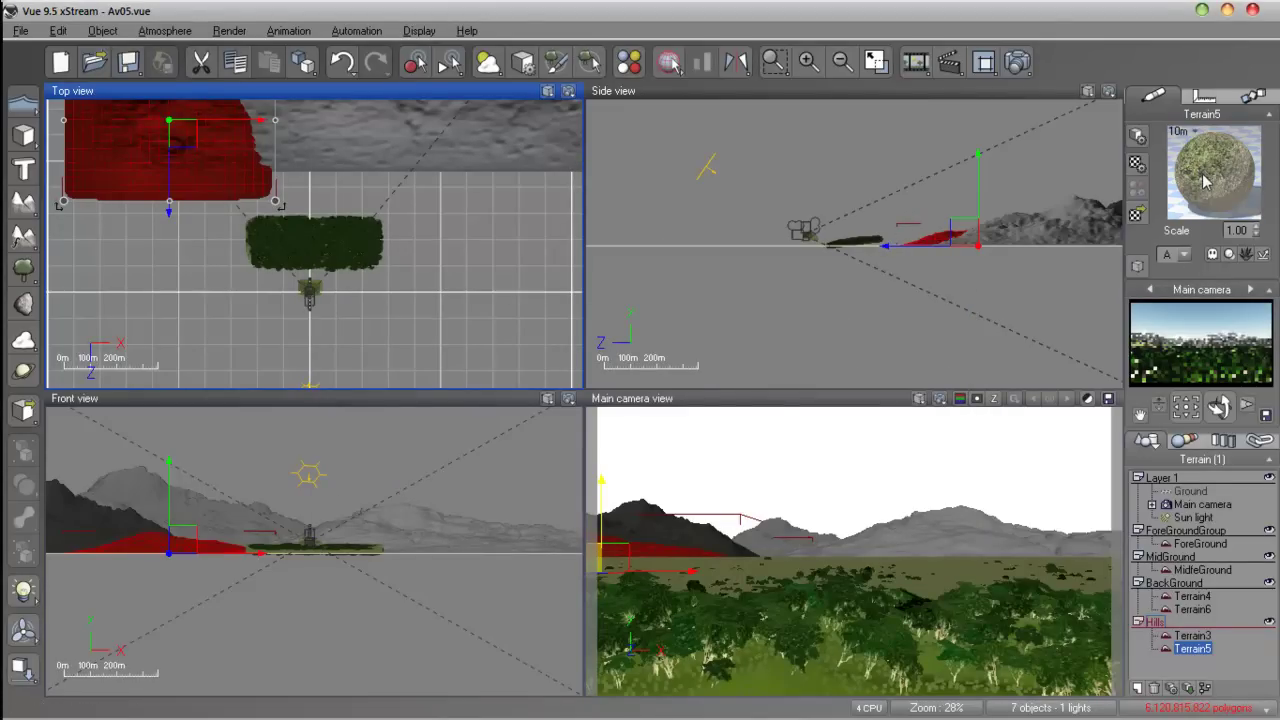
Step: Populate the Vegetation layer of Terrain5's material, accept it and test-render the main camera view
double_click(1205, 181)
left_click(408, 257)
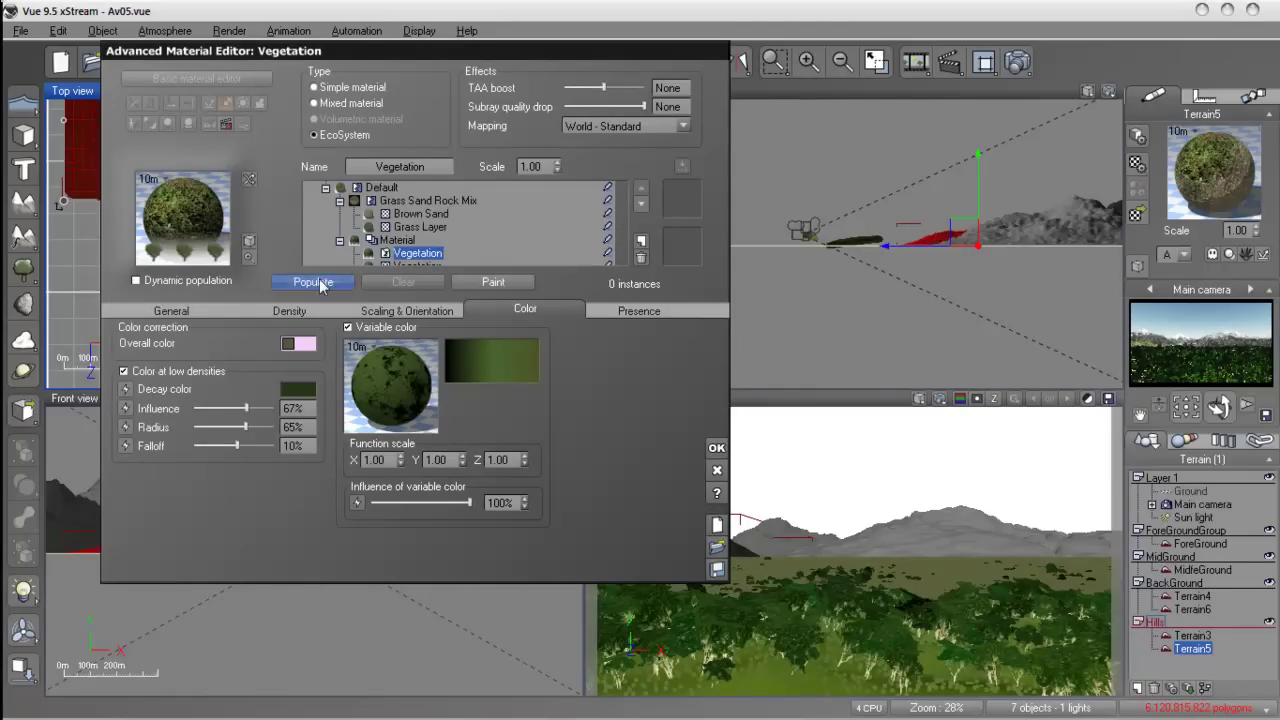
left_click_drag(354, 58, 234, 112)
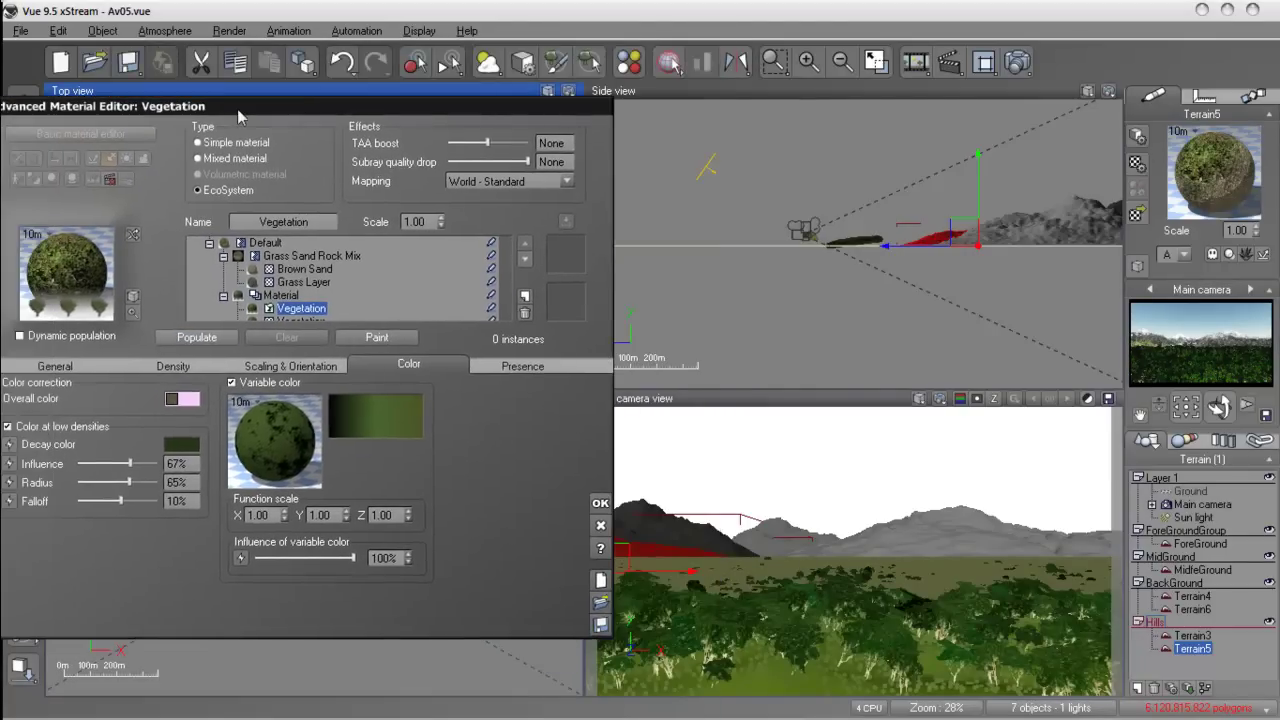
left_click(192, 339)
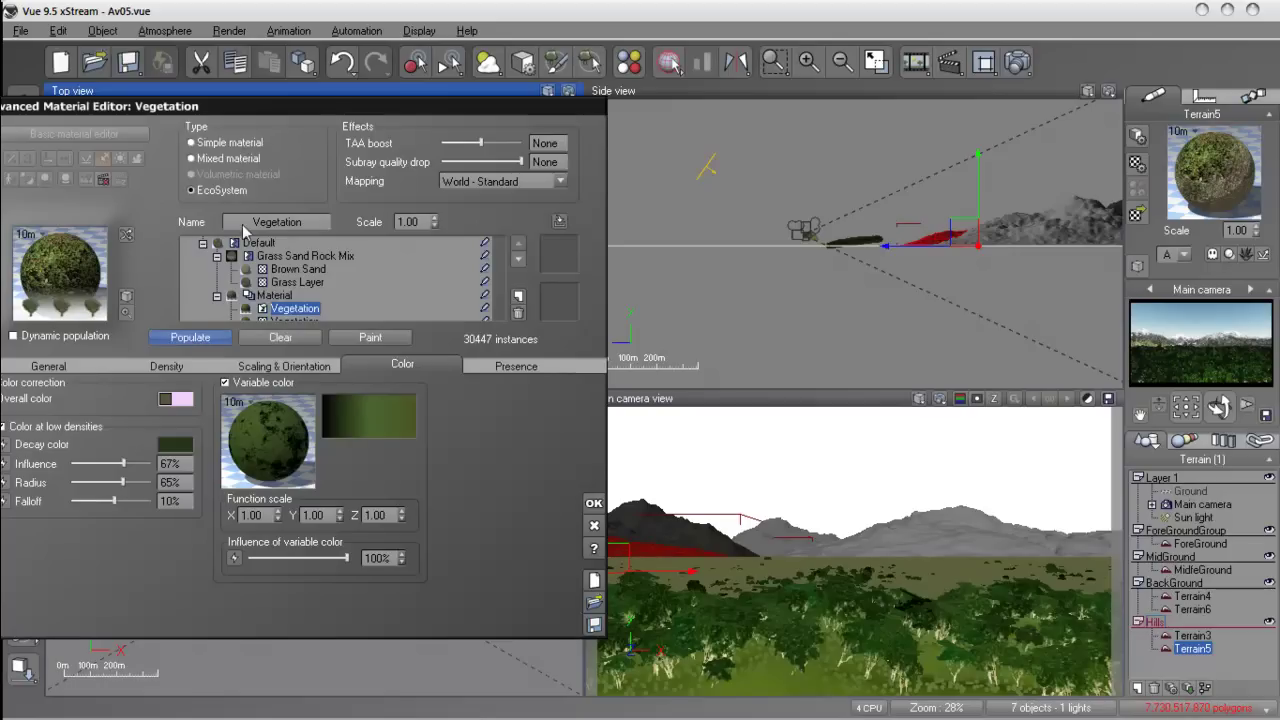
left_click_drag(327, 98, 748, 140)
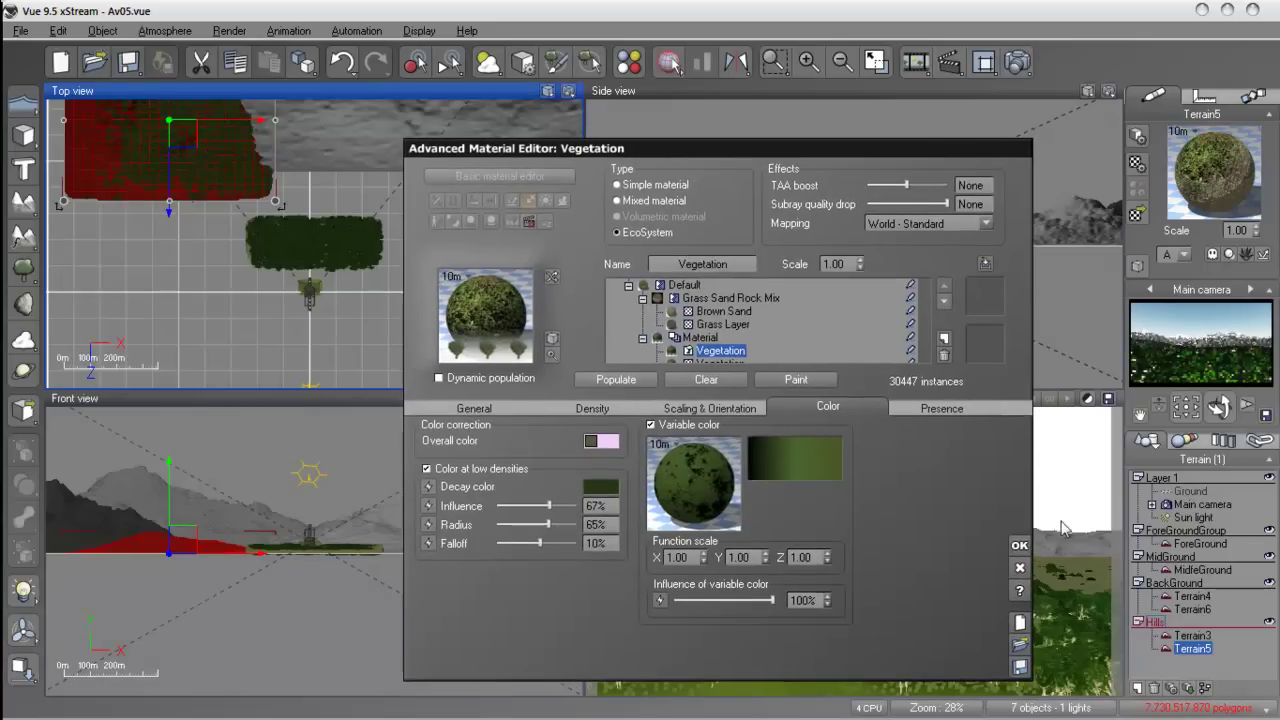
left_click(1018, 546)
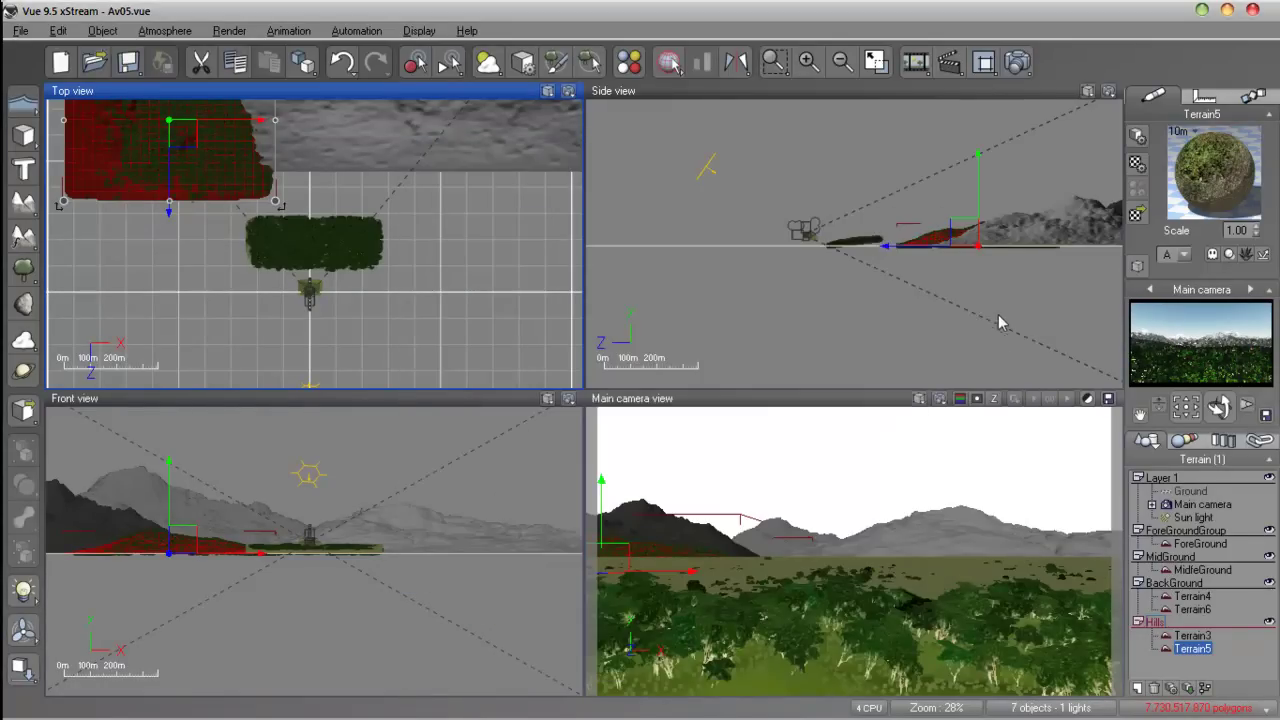
left_click(1017, 62)
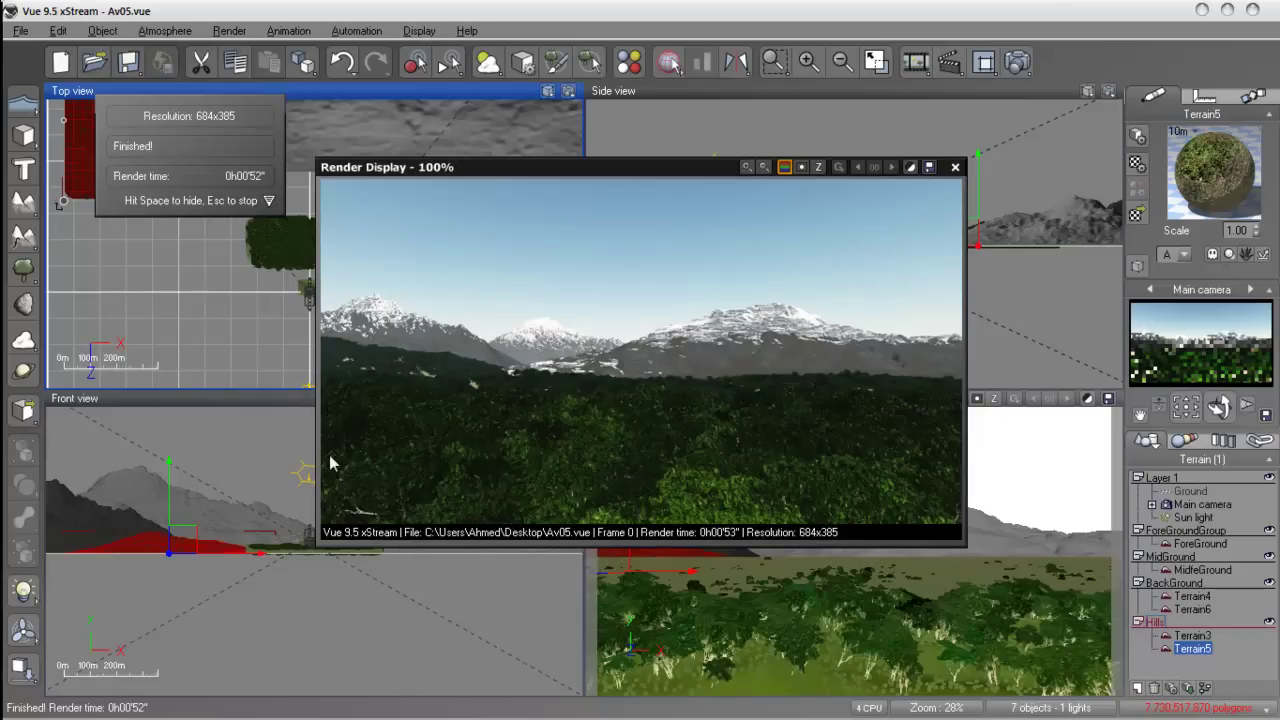
left_click(955, 167)
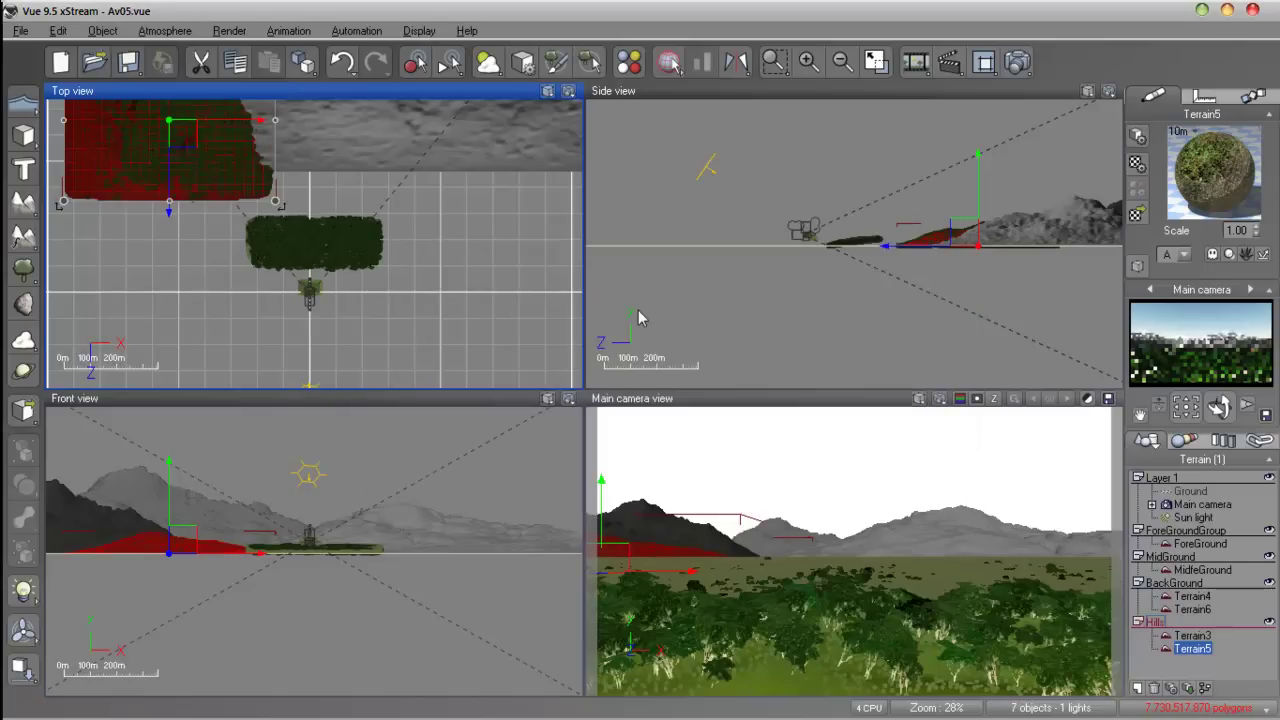
Step: In Terrain5's Grass Sand Rock Mix, set the mixing proportions to 67.61% and the influence of orientation to 49%
double_click(1208, 168)
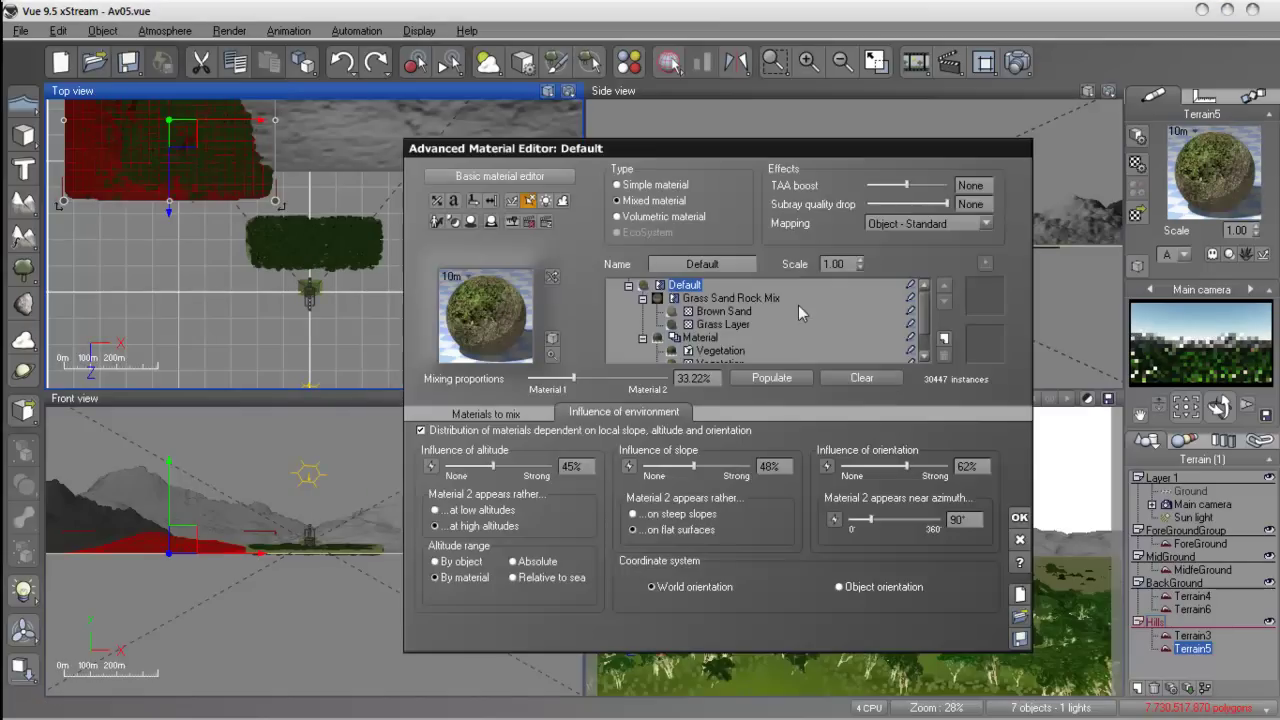
left_click(642, 298)
left_click(642, 311)
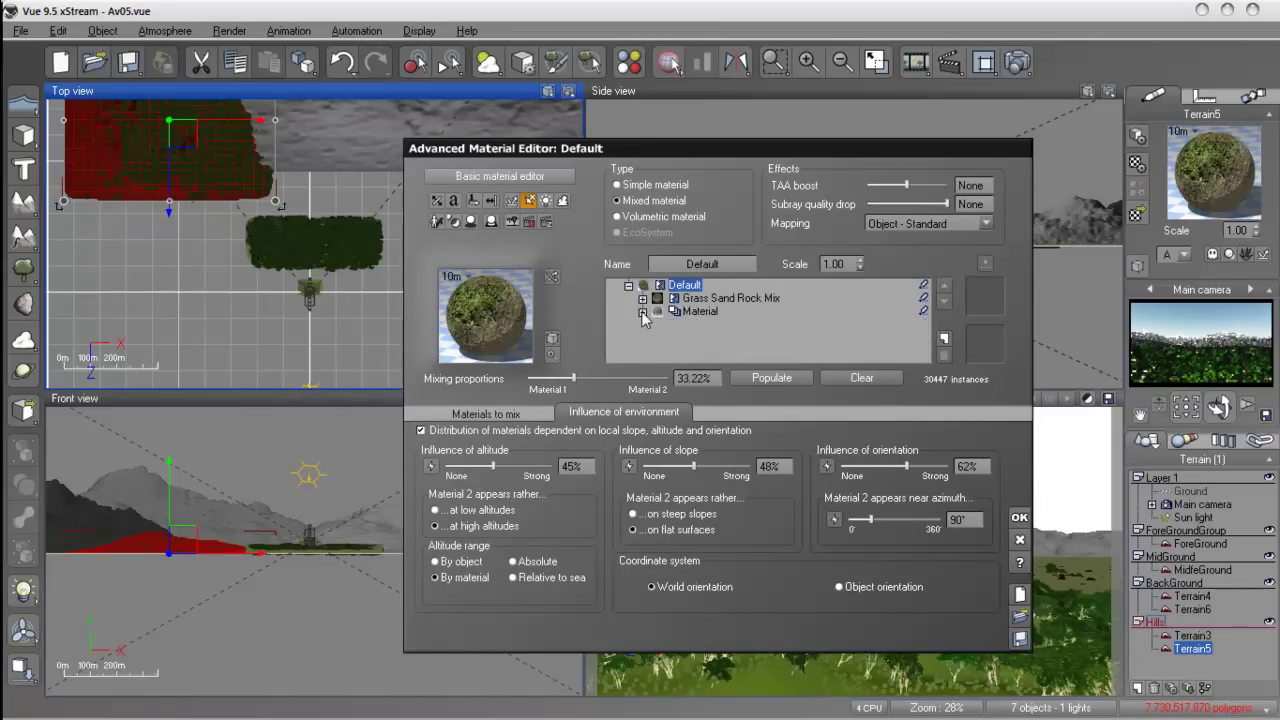
left_click(712, 298)
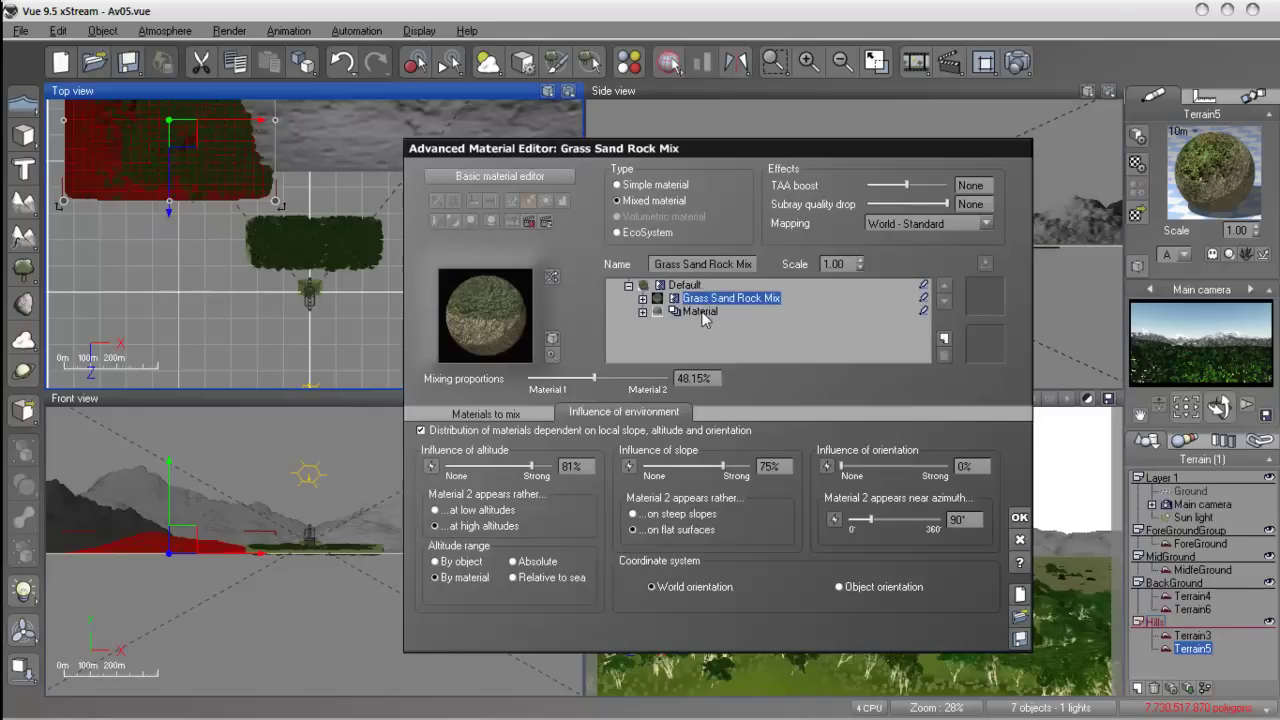
left_click(700, 311)
left_click(731, 298)
left_click_drag(594, 378, 621, 378)
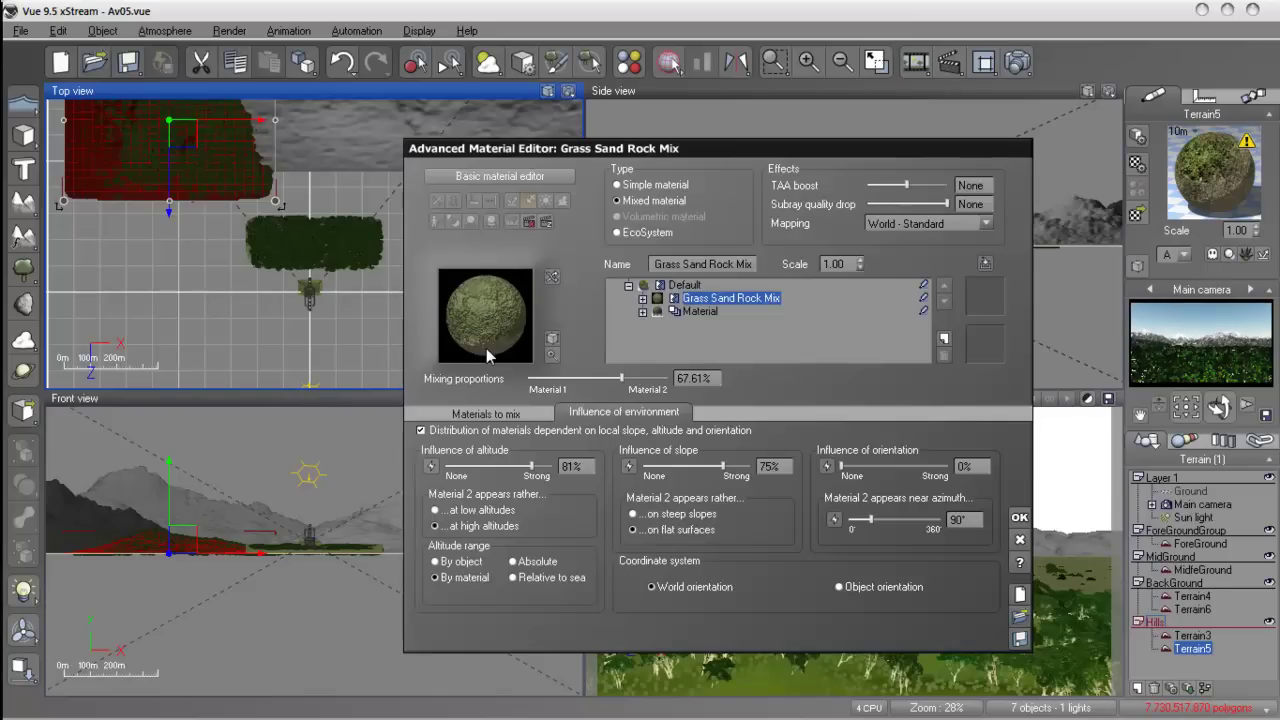
left_click_drag(841, 466, 869, 467)
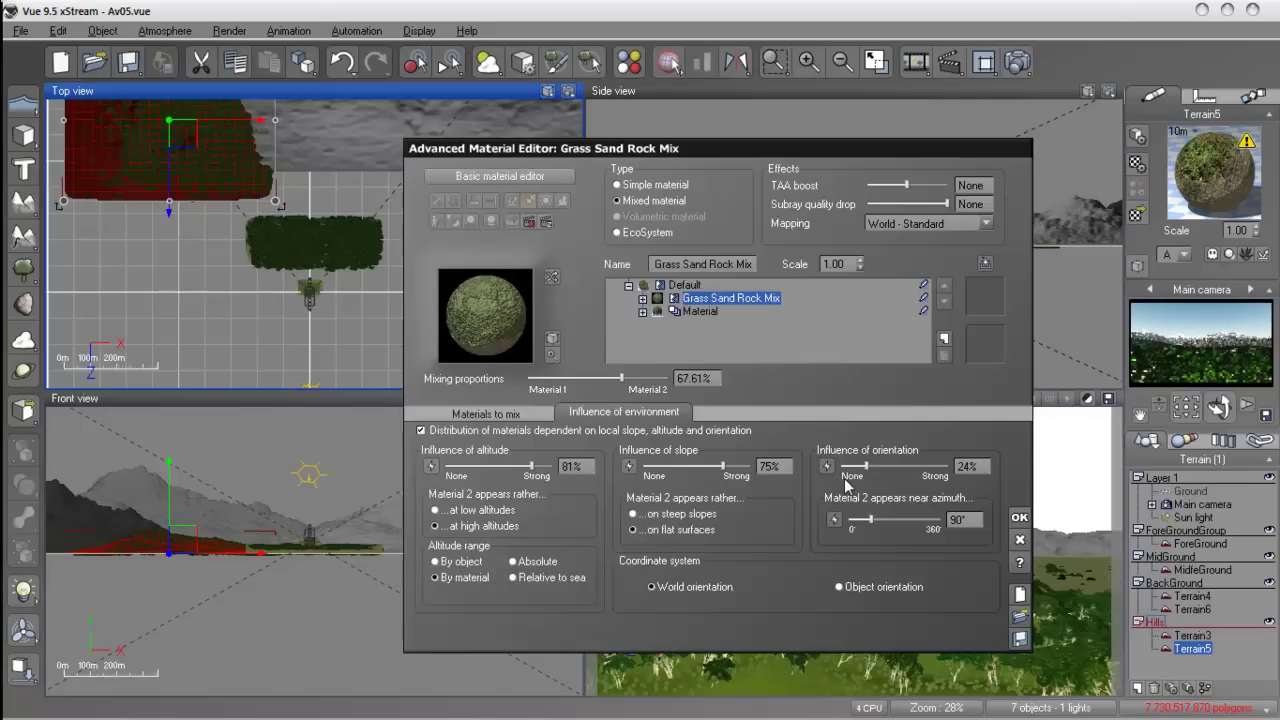
left_click_drag(875, 468, 893, 467)
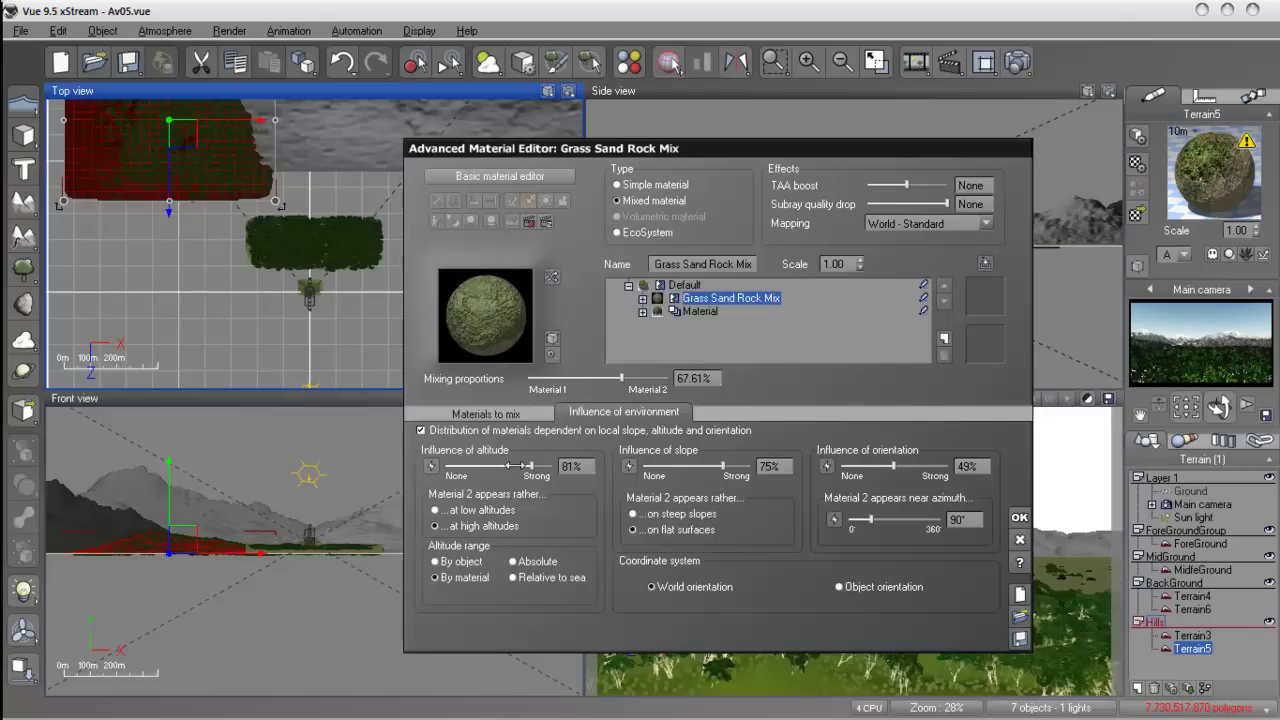
Step: Set the Vegetation layer's overall density to 73% and overall scaling to 0.313, and repopulate it
left_click(642, 298)
left_click(642, 337)
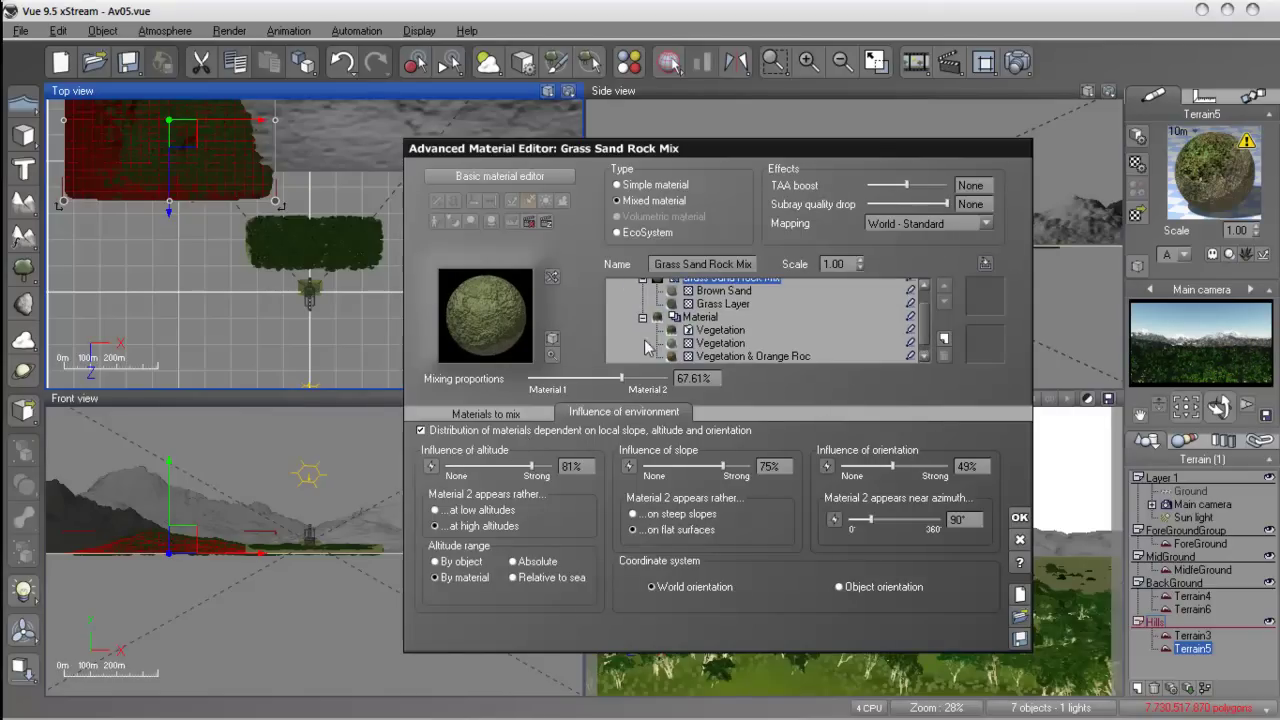
left_click(720, 330)
left_click(593, 407)
left_click(568, 448)
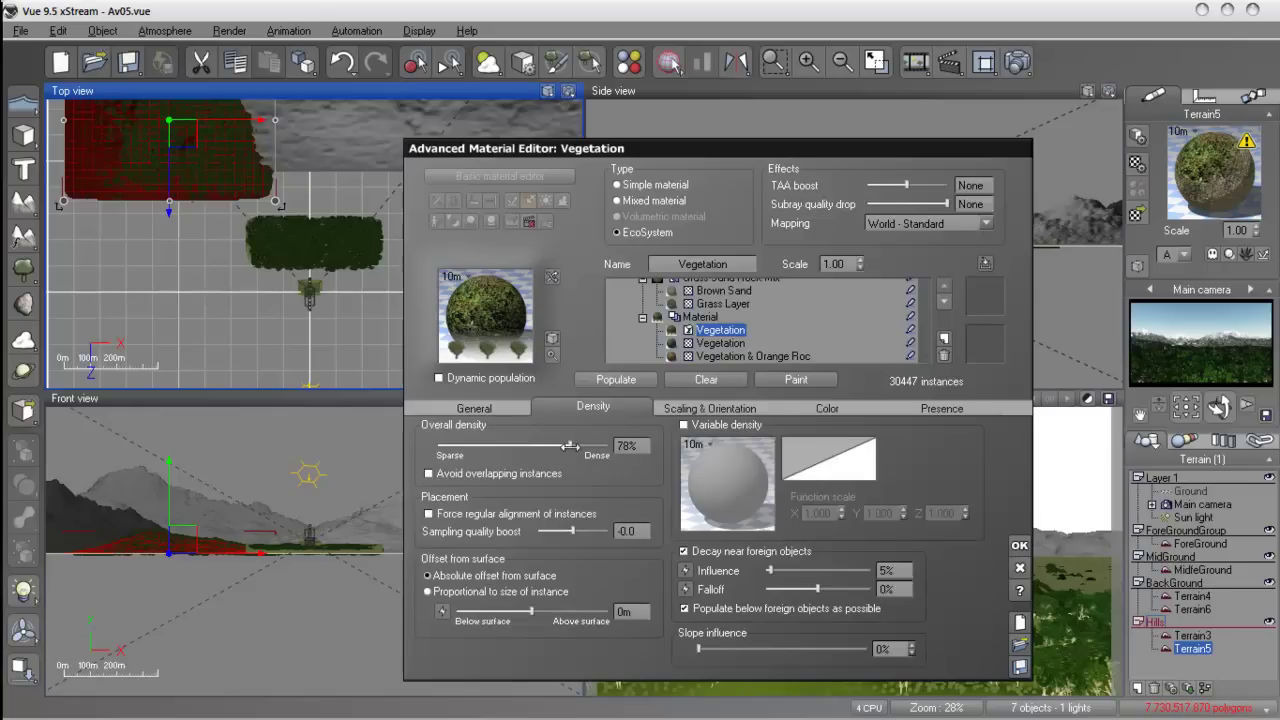
left_click(710, 407)
left_click_drag(480, 443, 462, 442)
left_click(612, 380)
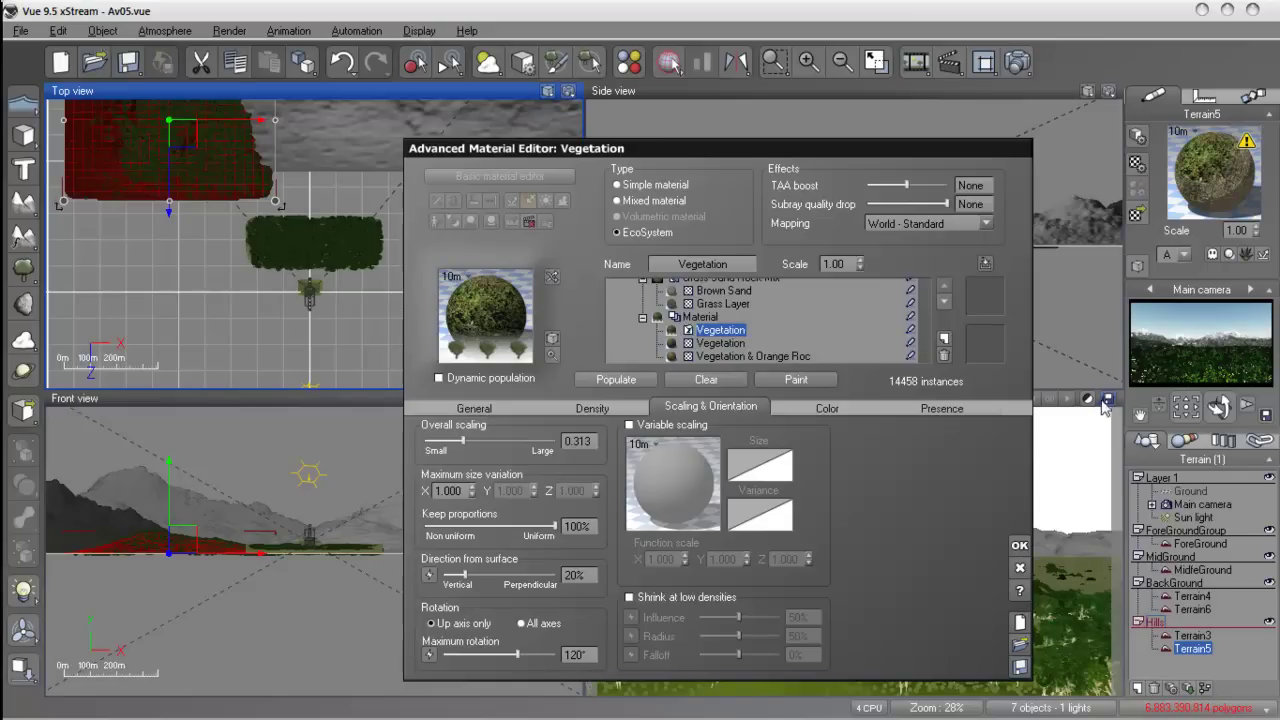
Step: Repopulate the vegetation at 77% overall density, set the sampling quality boost to +1.0 and raise the density further
left_click(592, 408)
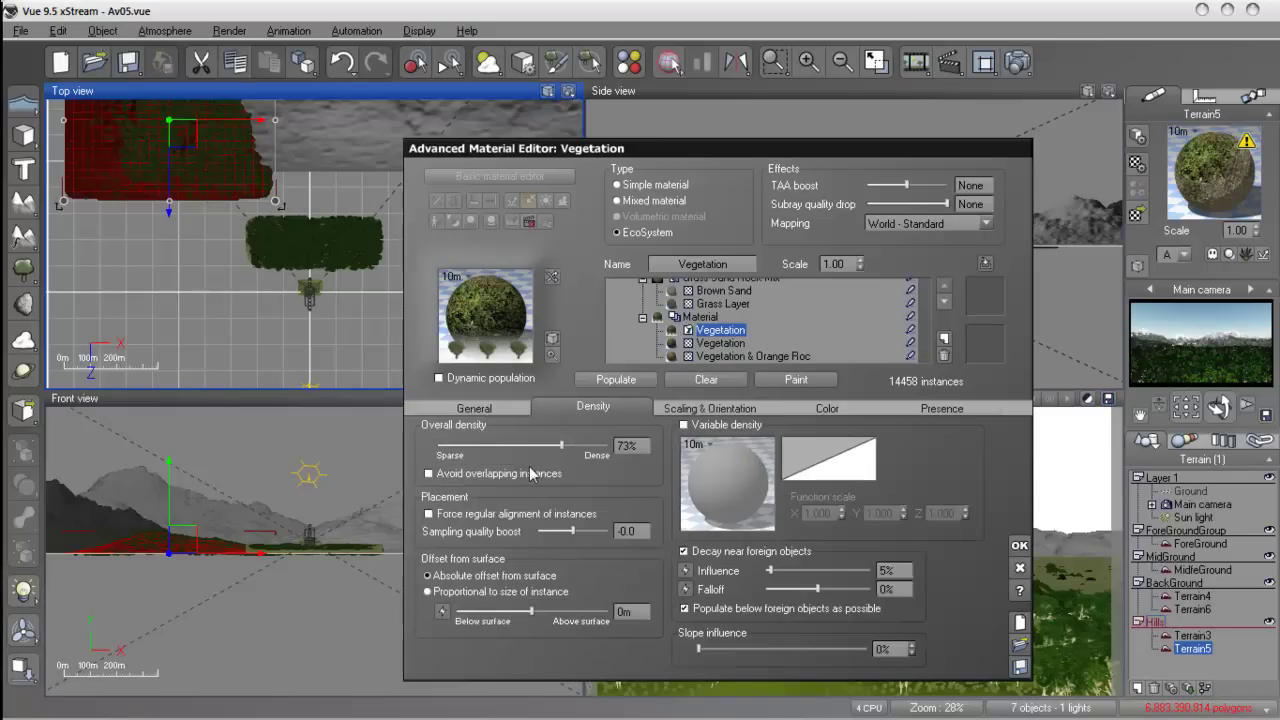
left_click_drag(559, 447, 569, 447)
left_click(634, 379)
left_click_drag(566, 532, 582, 532)
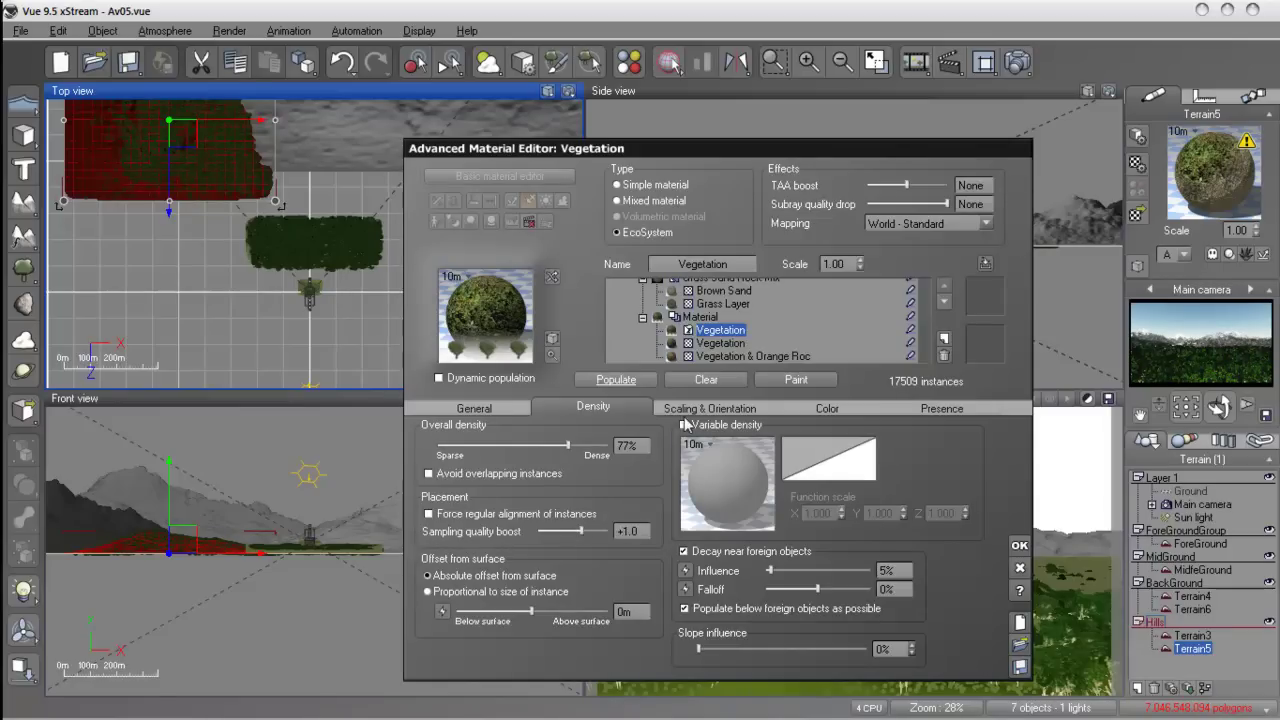
left_click_drag(568, 445, 587, 447)
Step: Set the vegetation's overall scaling to 0.341 and repopulate the hill
left_click(695, 408)
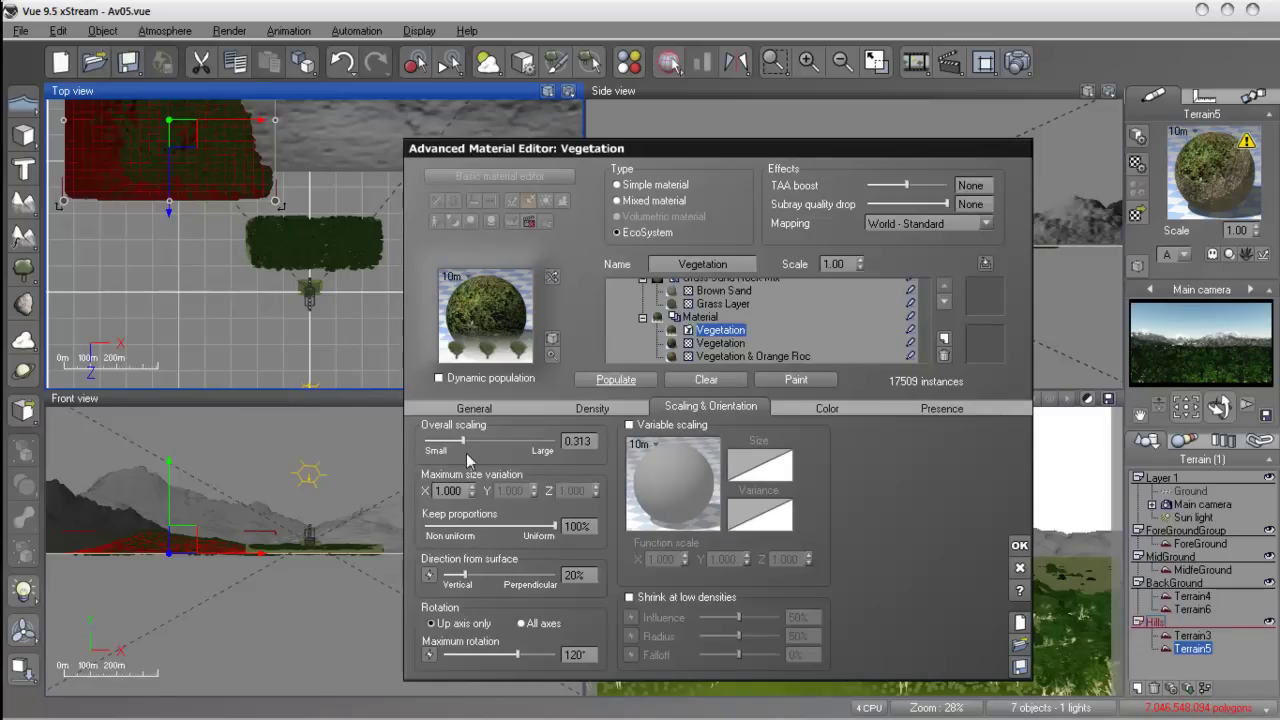
left_click_drag(463, 446, 466, 446)
left_click(604, 381)
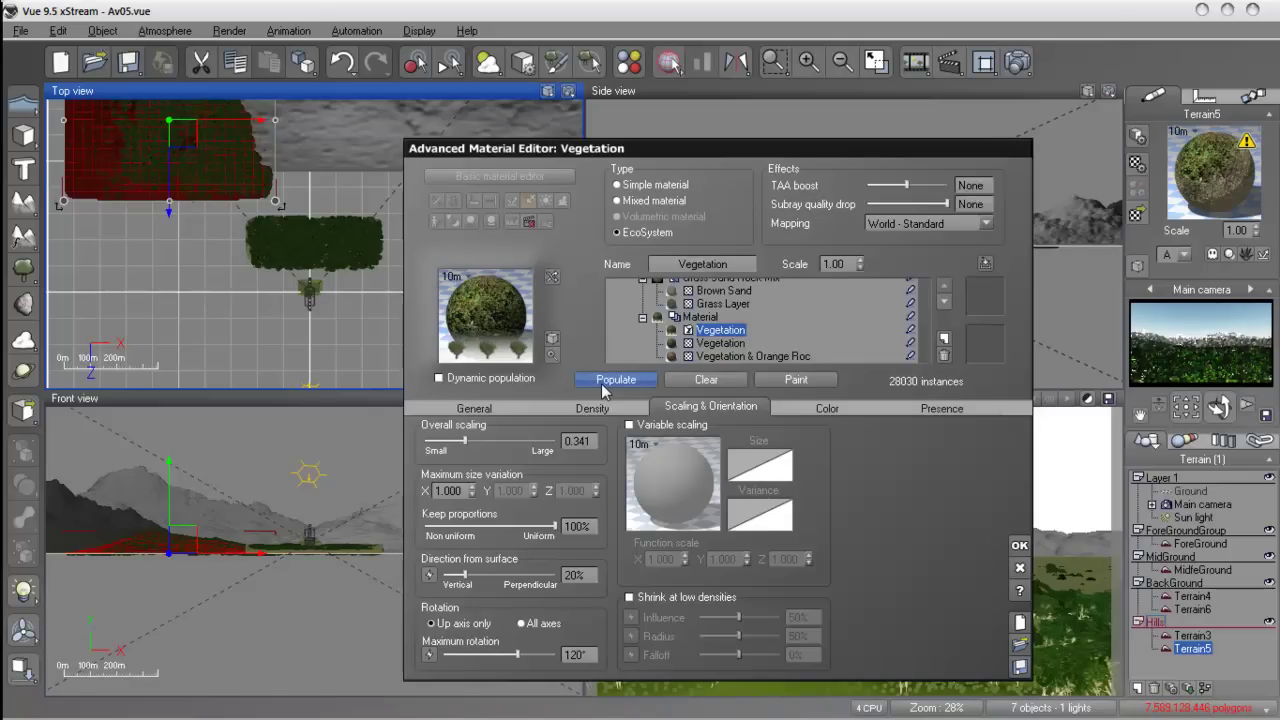
Step: Accept the Terrain5 material, run a test render of the main camera view and close it after inspection
left_click(1019, 545)
left_click(1018, 63)
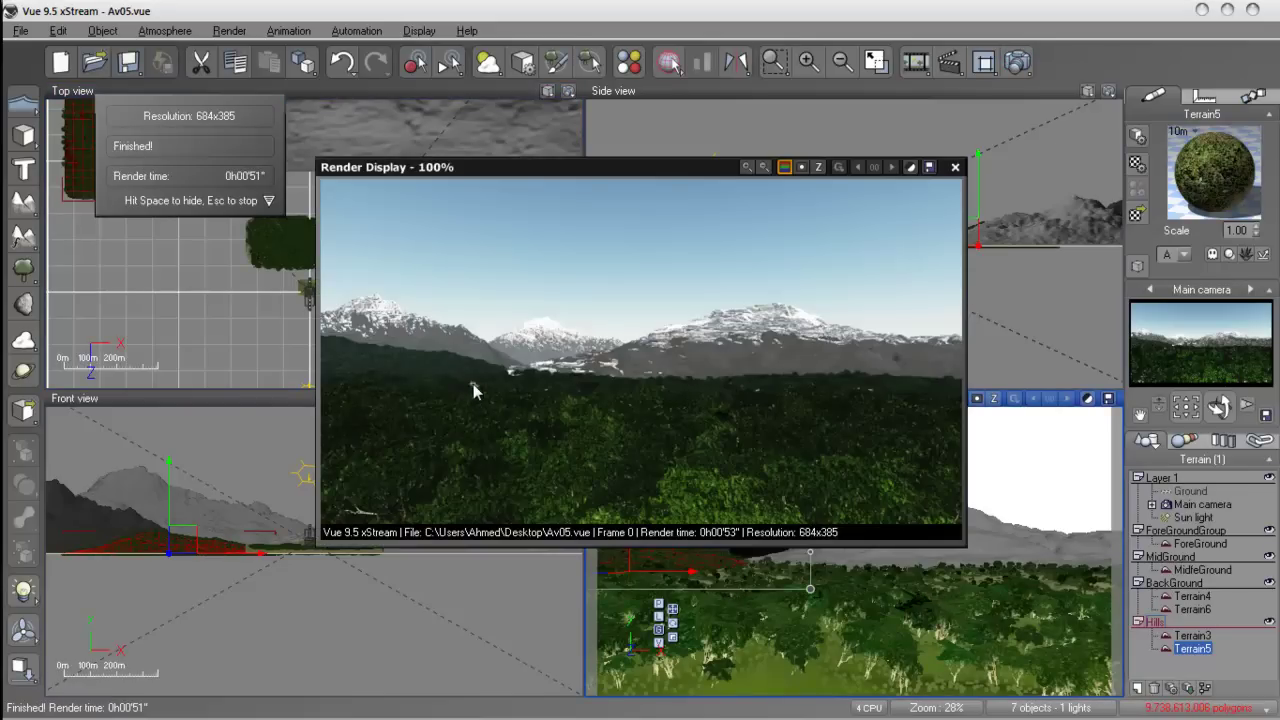
left_click(955, 167)
Step: Try to repopulate Terrain5's vegetation with the overall density raised to 94%
double_click(1200, 158)
left_click(712, 350)
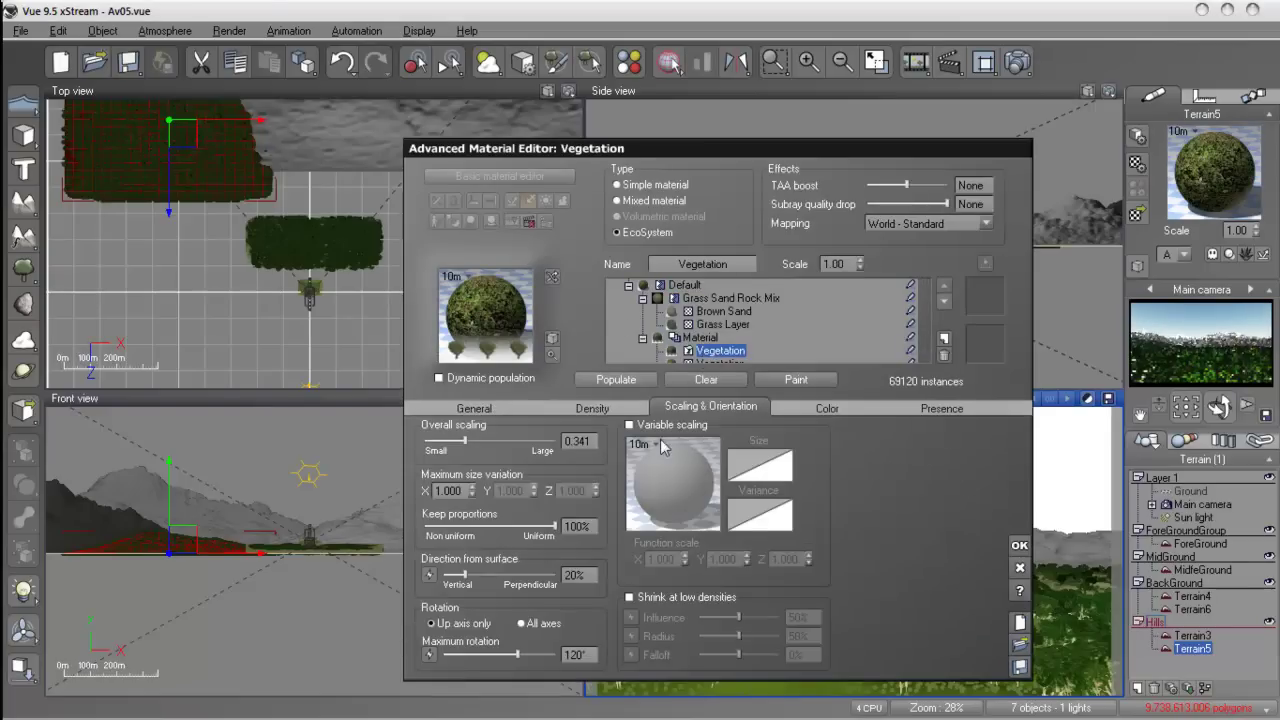
left_click(592, 407)
left_click_drag(585, 447, 597, 447)
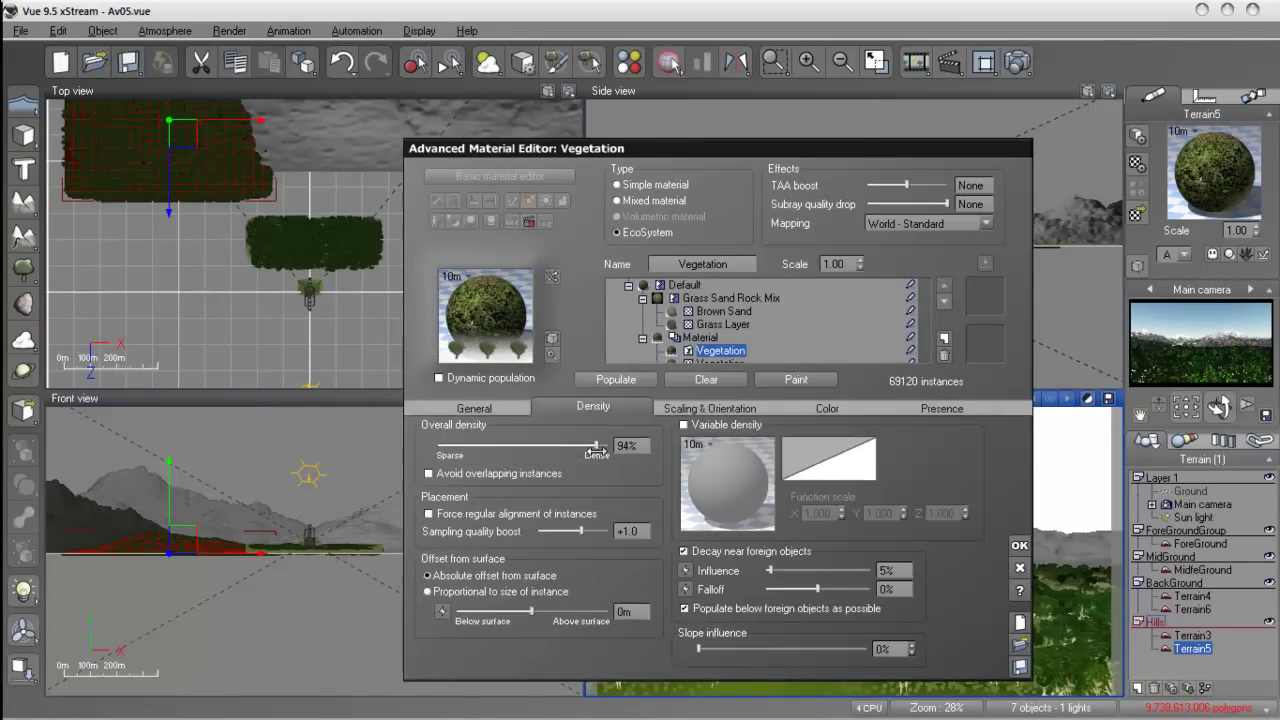
left_click(636, 380)
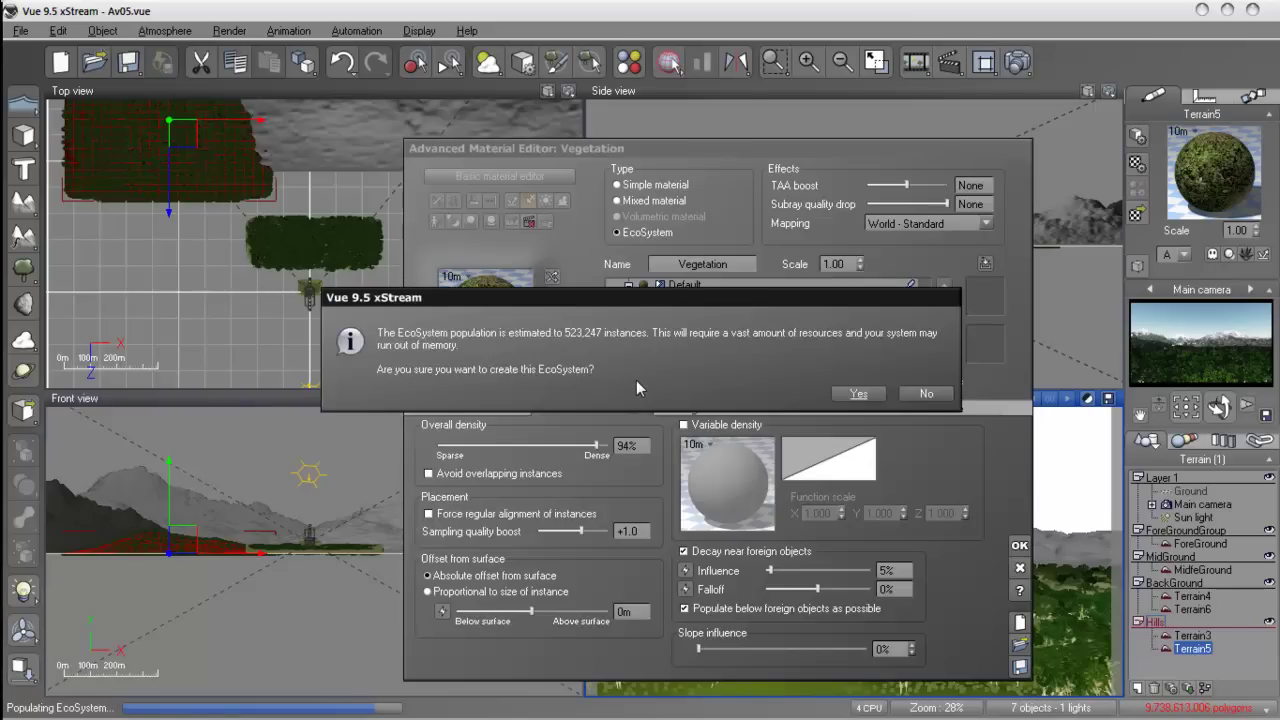
left_click(859, 395)
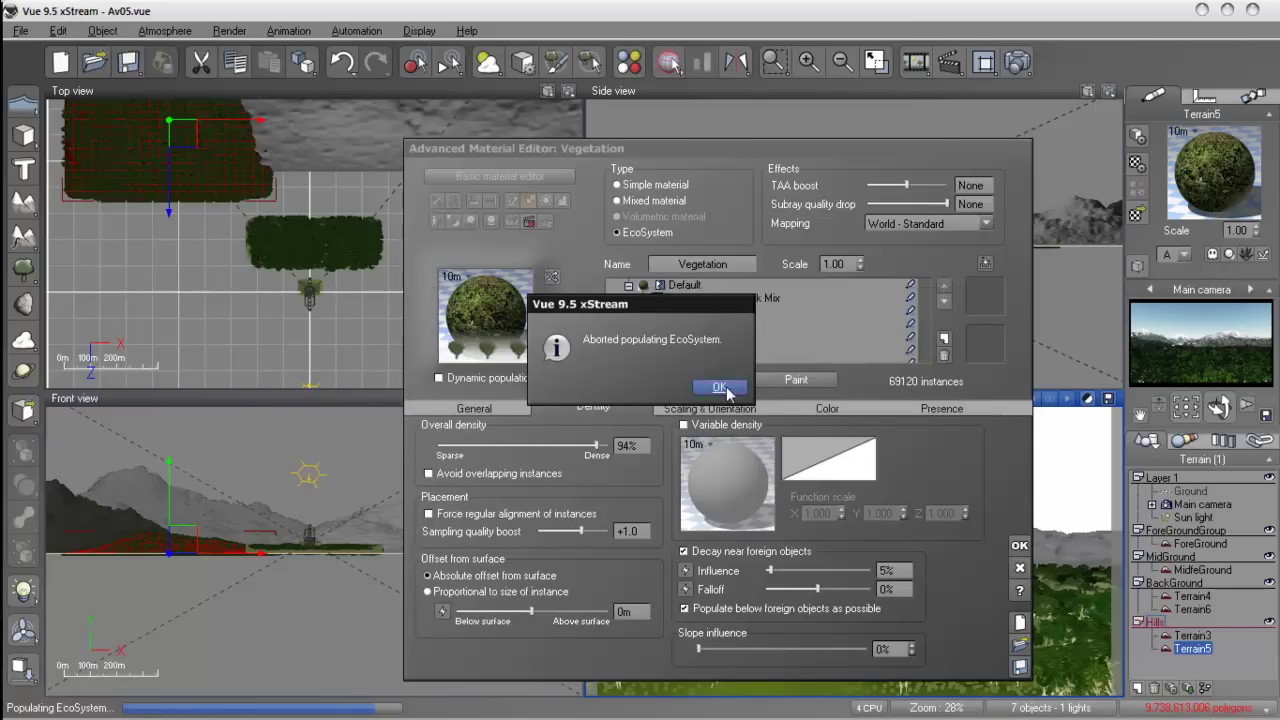
left_click(630, 468)
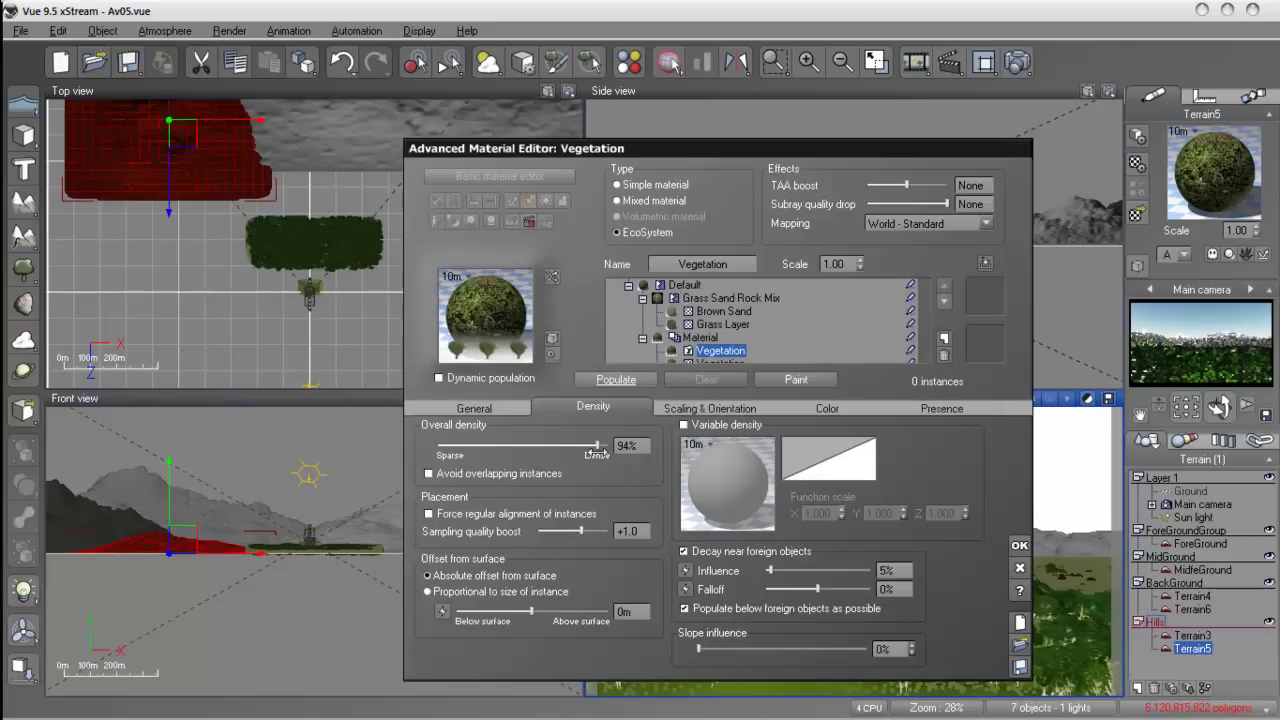
Step: Set the vegetation's overall density to 86% and sampling quality boost to +2.2, and repopulate the hill
left_click_drag(597, 446, 583, 448)
left_click_drag(580, 531, 596, 532)
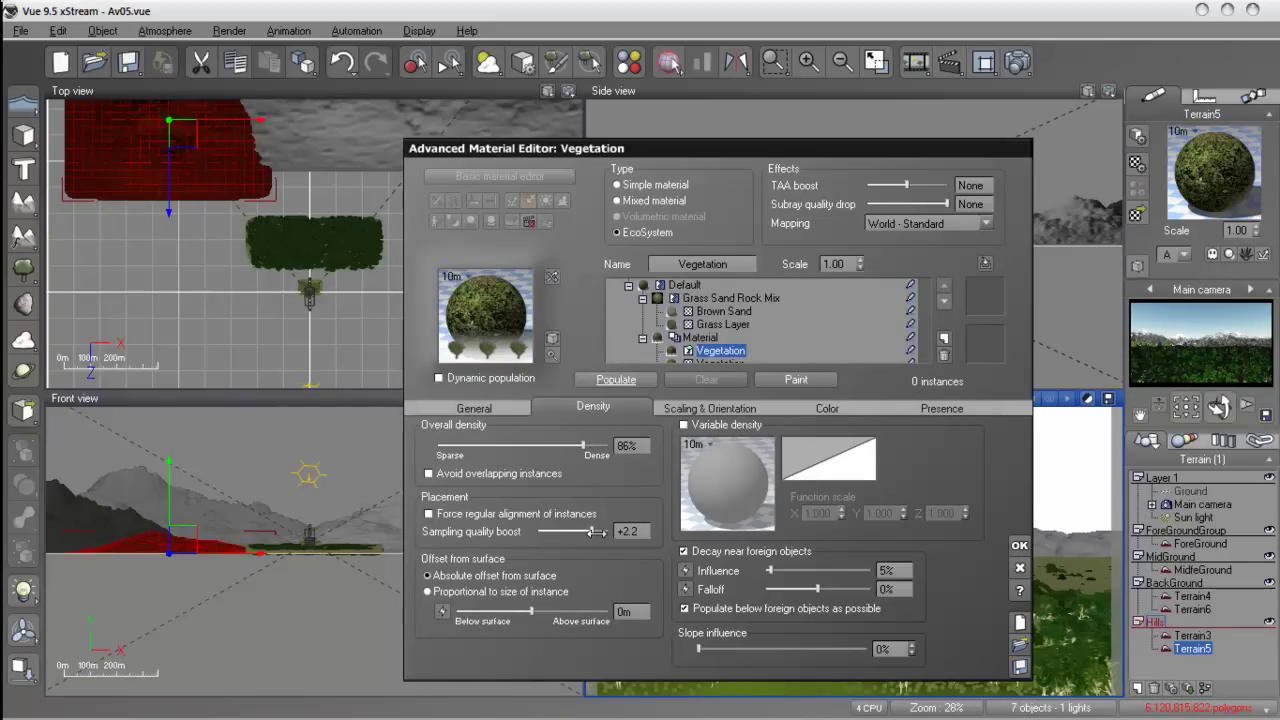
left_click(616, 380)
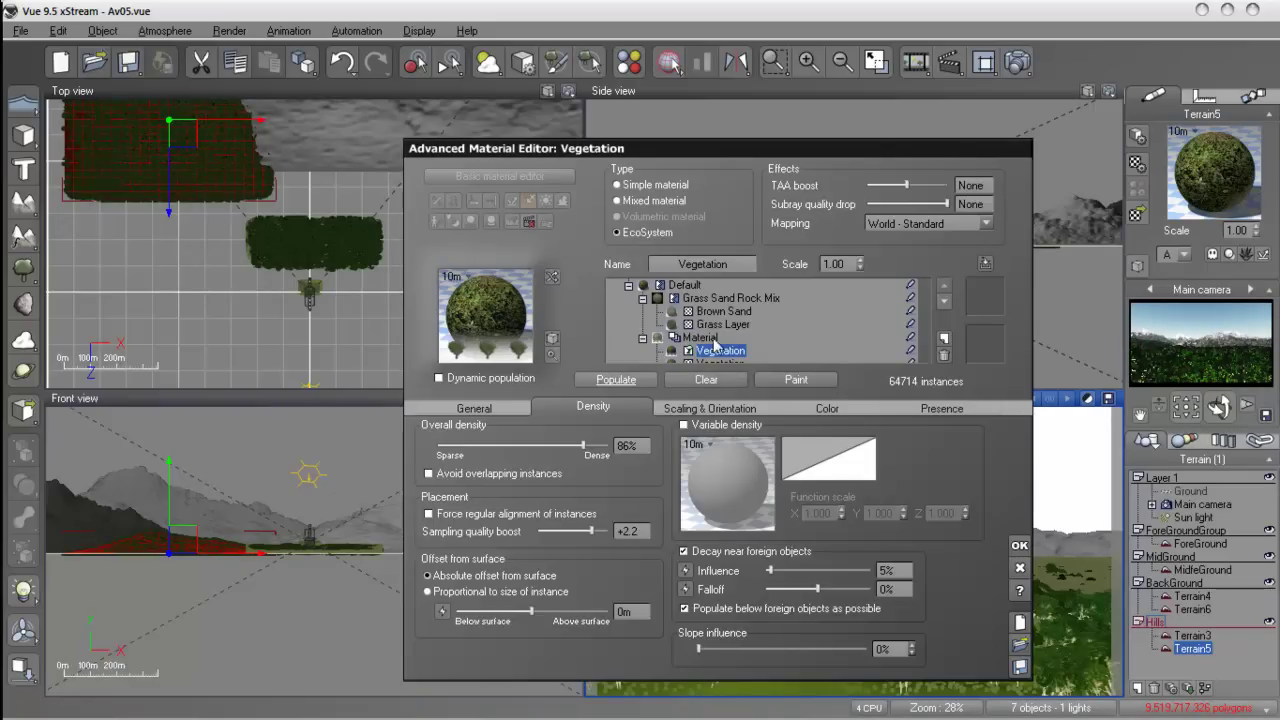
Step: Set the Default mixed material's influence of orientation to 19% and raise its mixing proportion slightly towards Material 2
left_click(686, 286)
left_click(715, 312)
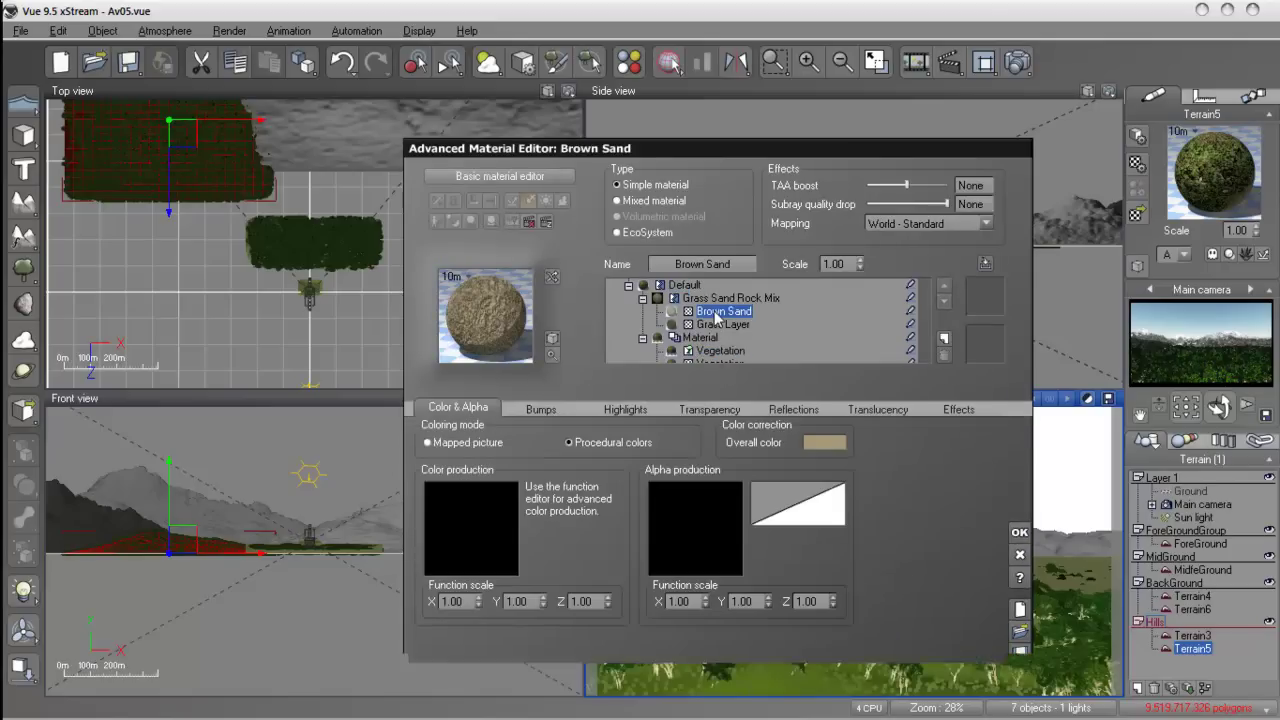
left_click(716, 300)
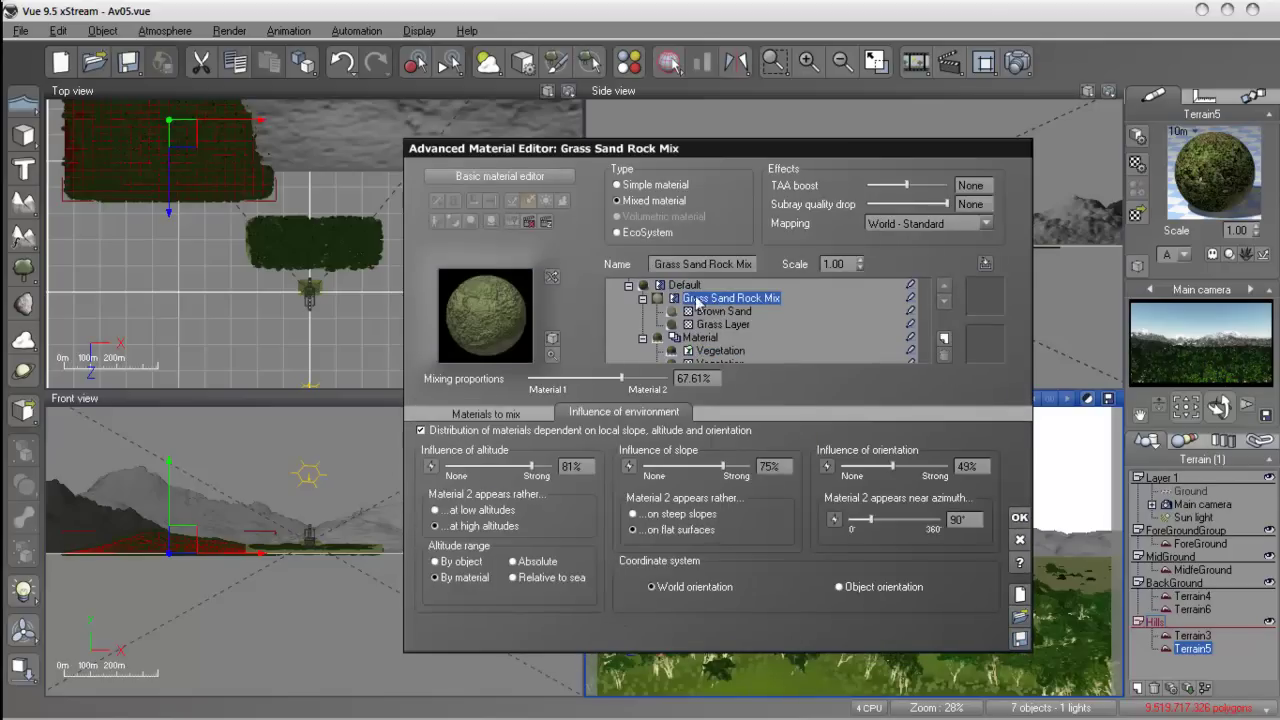
left_click(690, 287)
left_click_drag(906, 467, 855, 469)
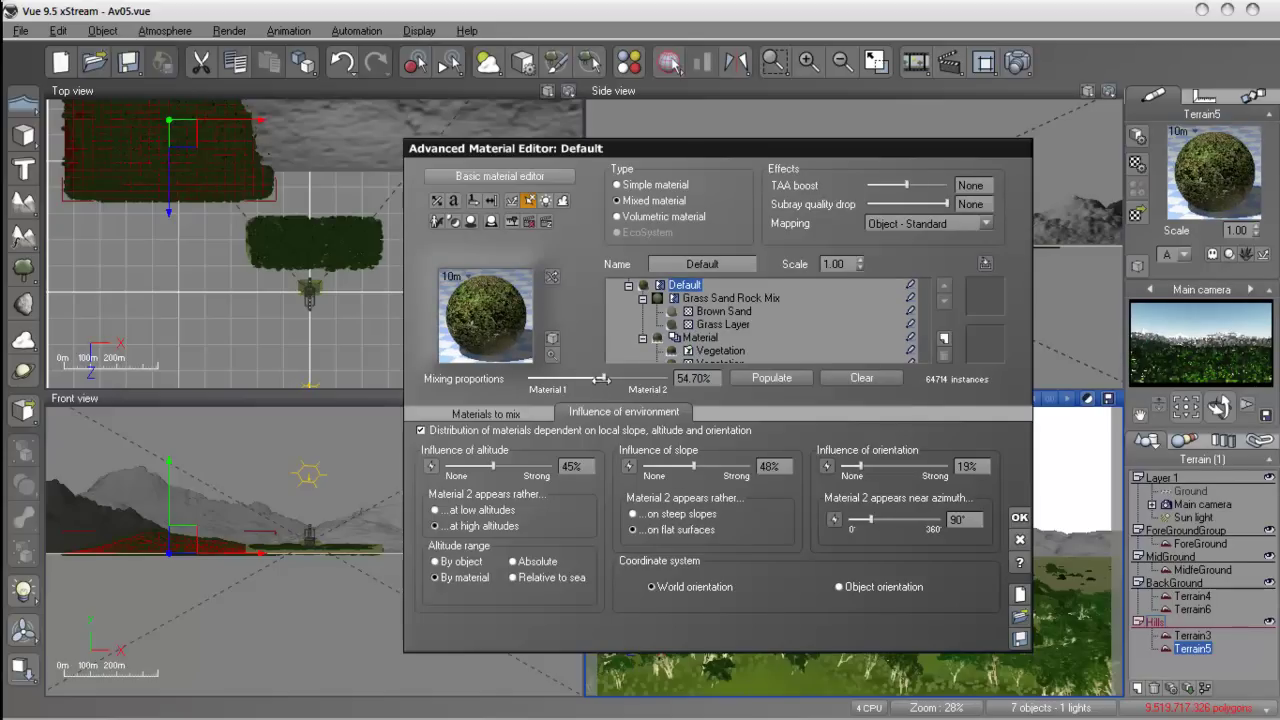
left_click_drag(608, 382, 616, 382)
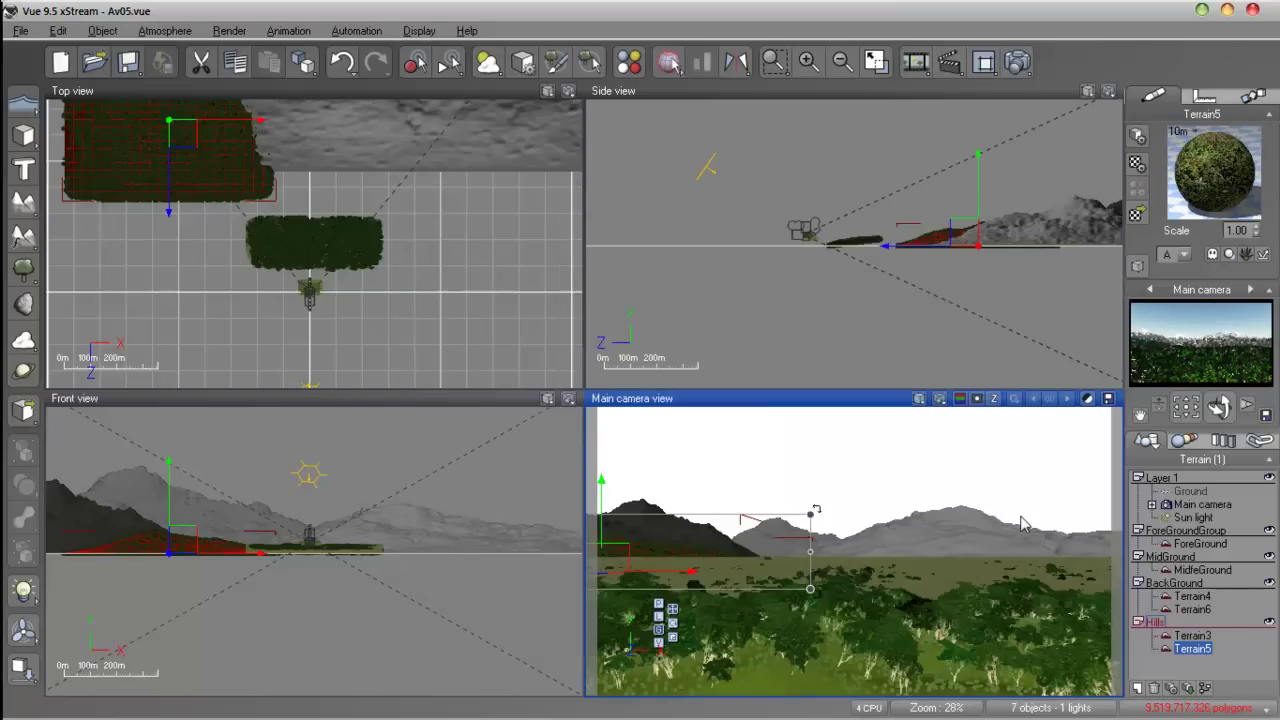
Step: Accept the edited Terrain5 material, run a test render of the main camera view and close the render
left_click(1020, 518)
left_click(1017, 62)
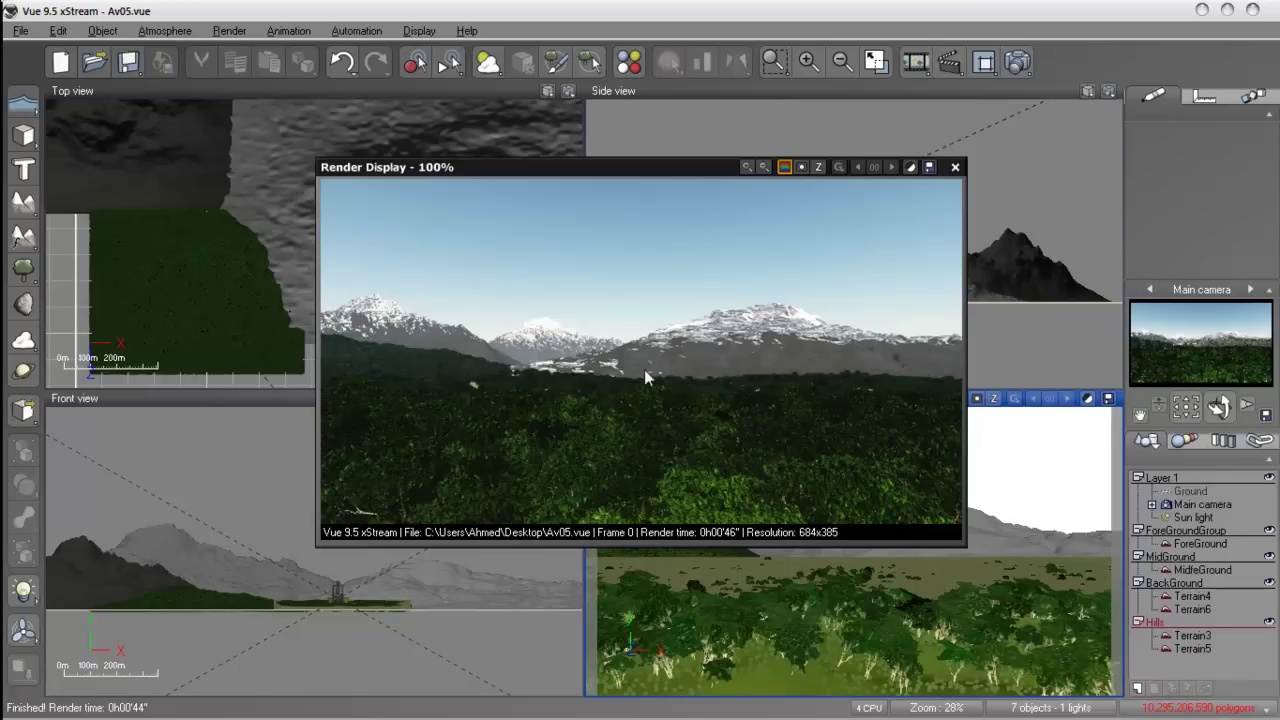
left_click(955, 168)
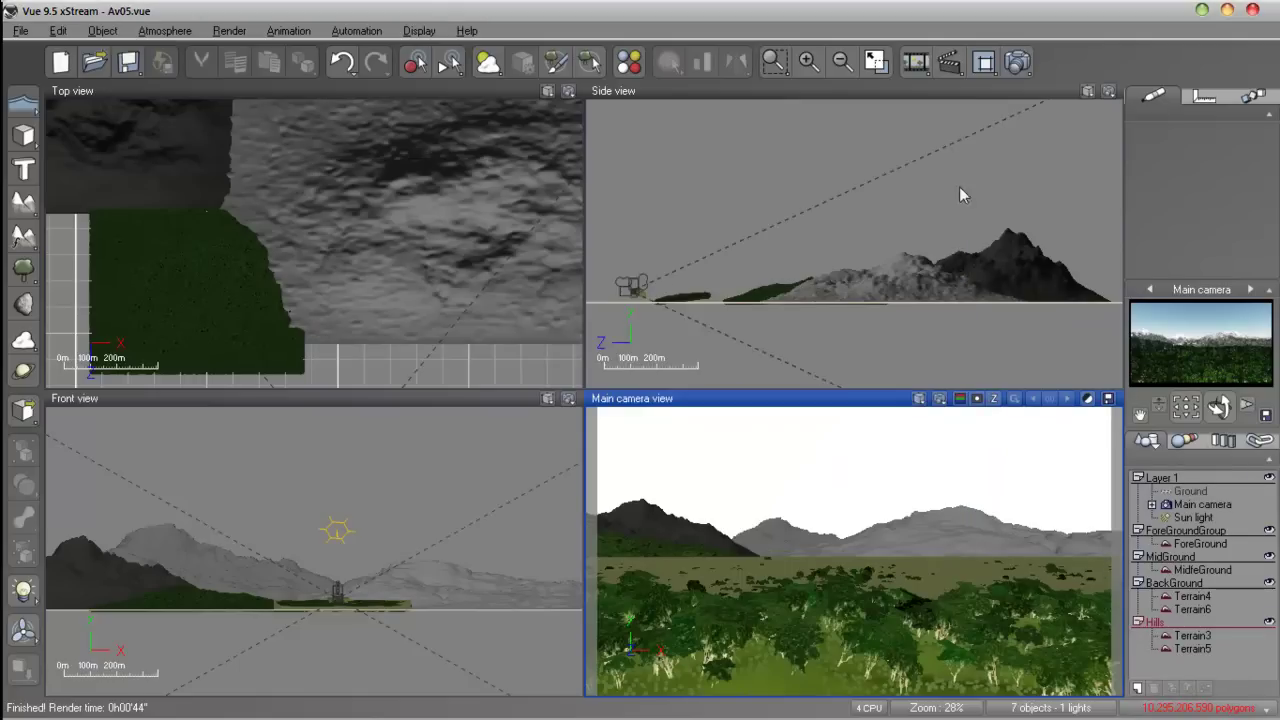
Step: Open Terrain3's material and convert its Rocks and Plants layer to an EcoSystem
left_click(1182, 637)
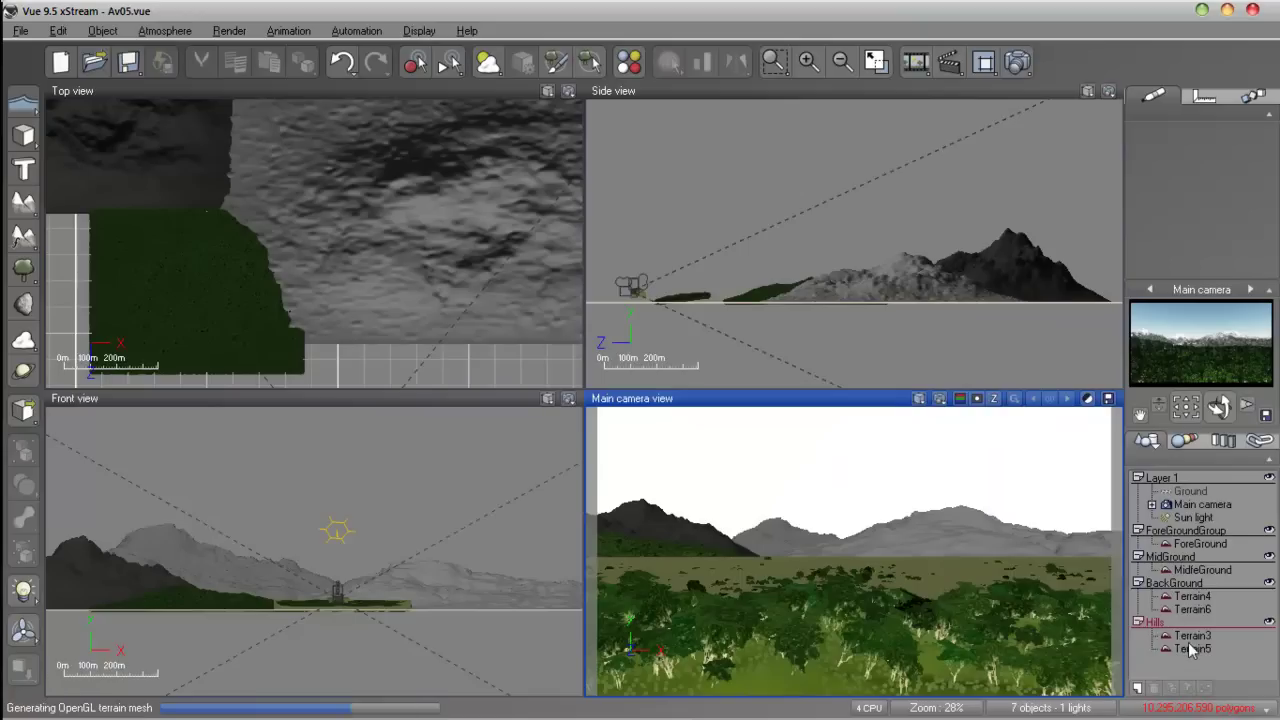
left_click(1192, 609)
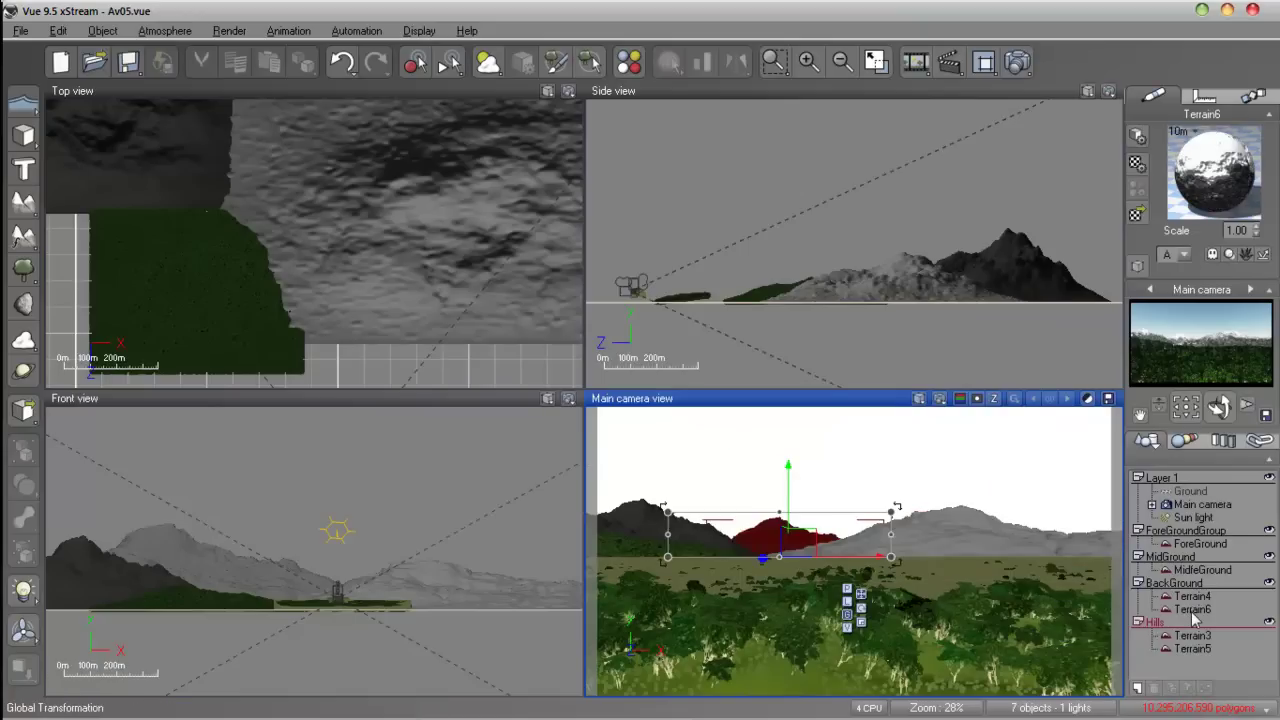
left_click(1192, 598)
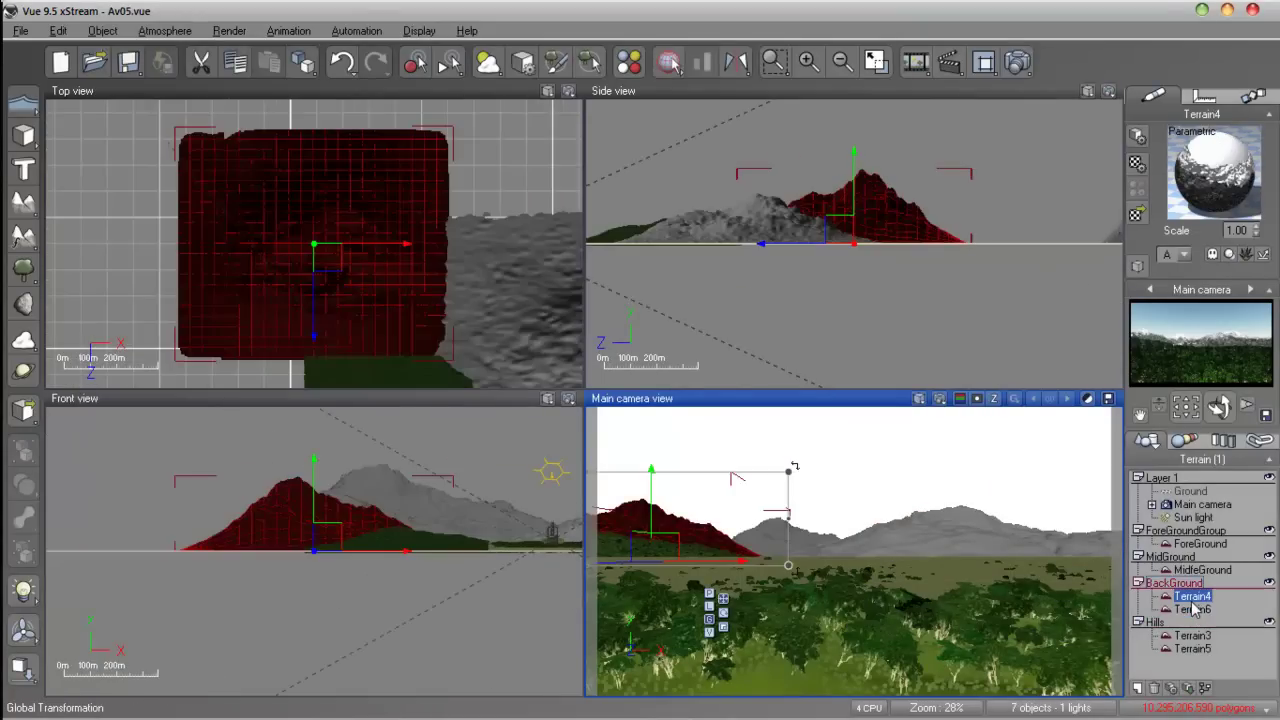
left_click(1190, 637)
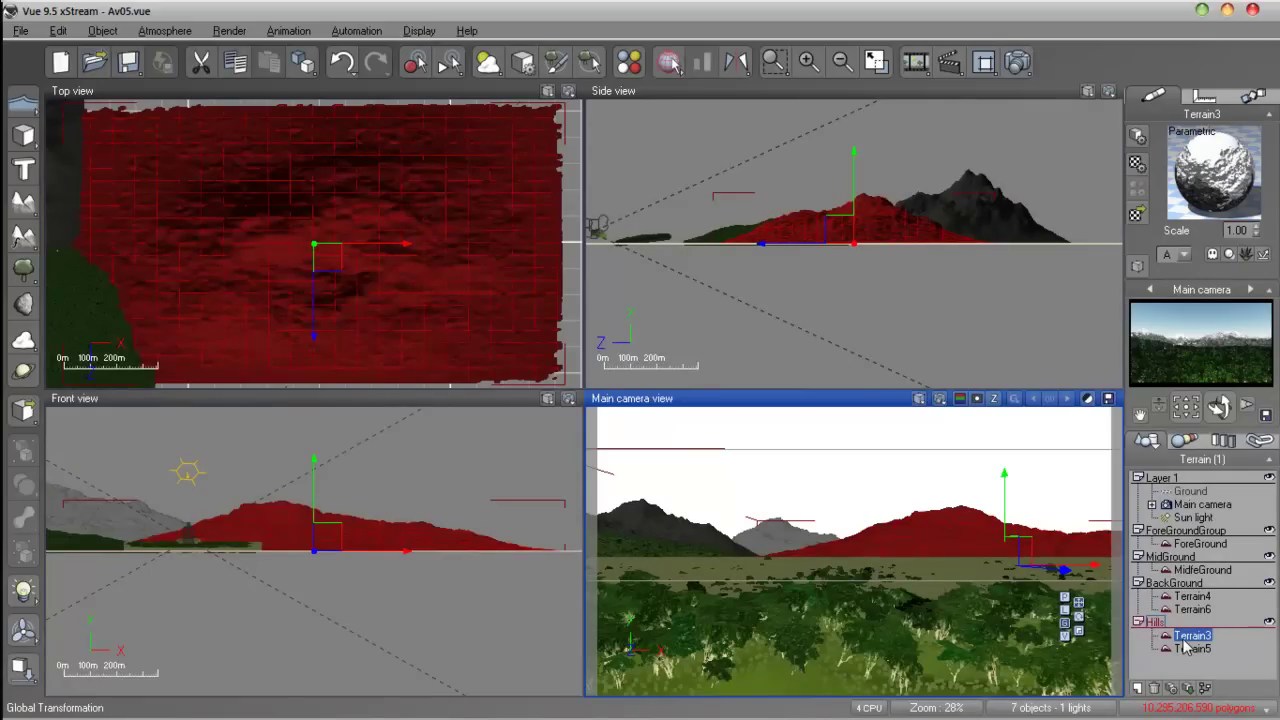
double_click(1212, 170)
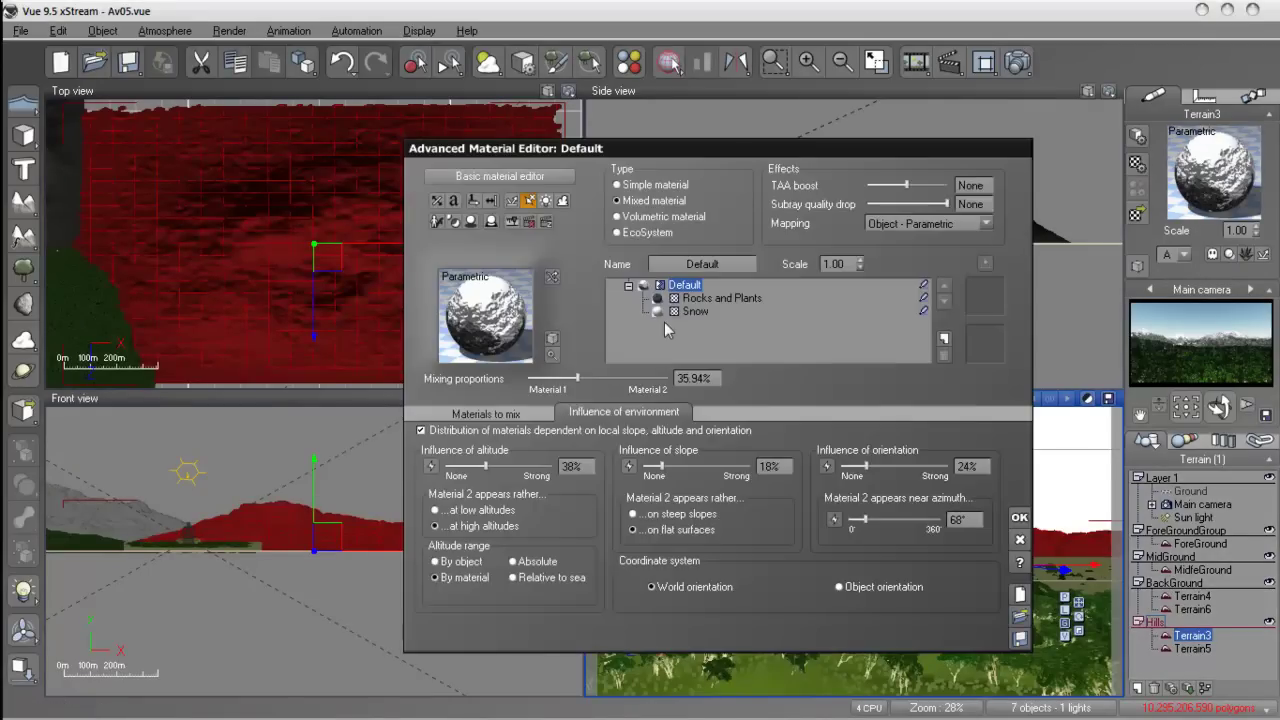
left_click(706, 299)
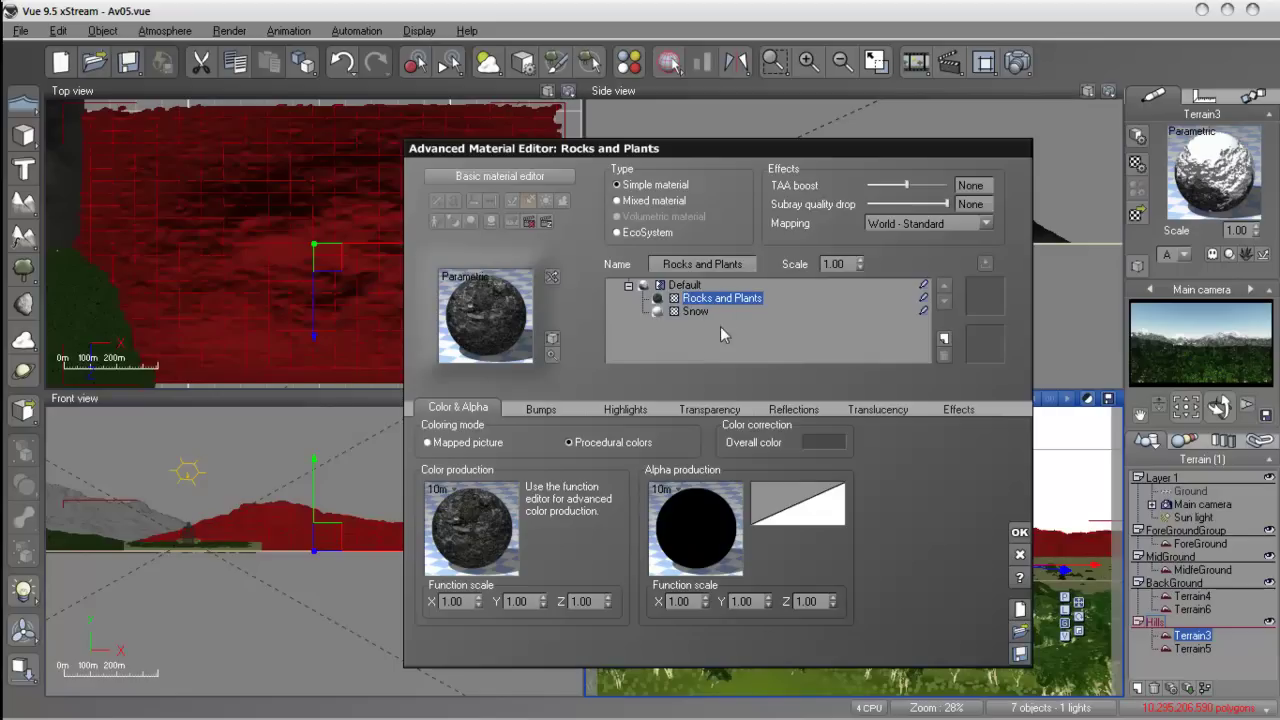
left_click(706, 312)
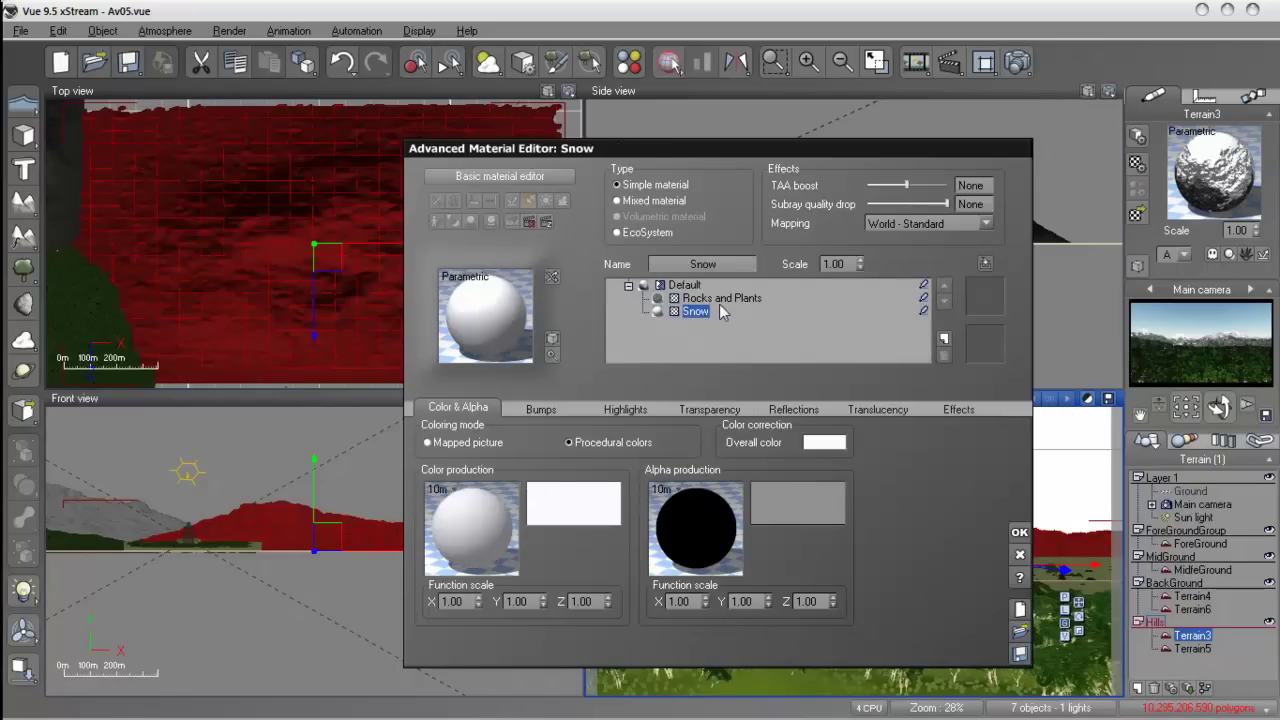
left_click(719, 302)
left_click(648, 233)
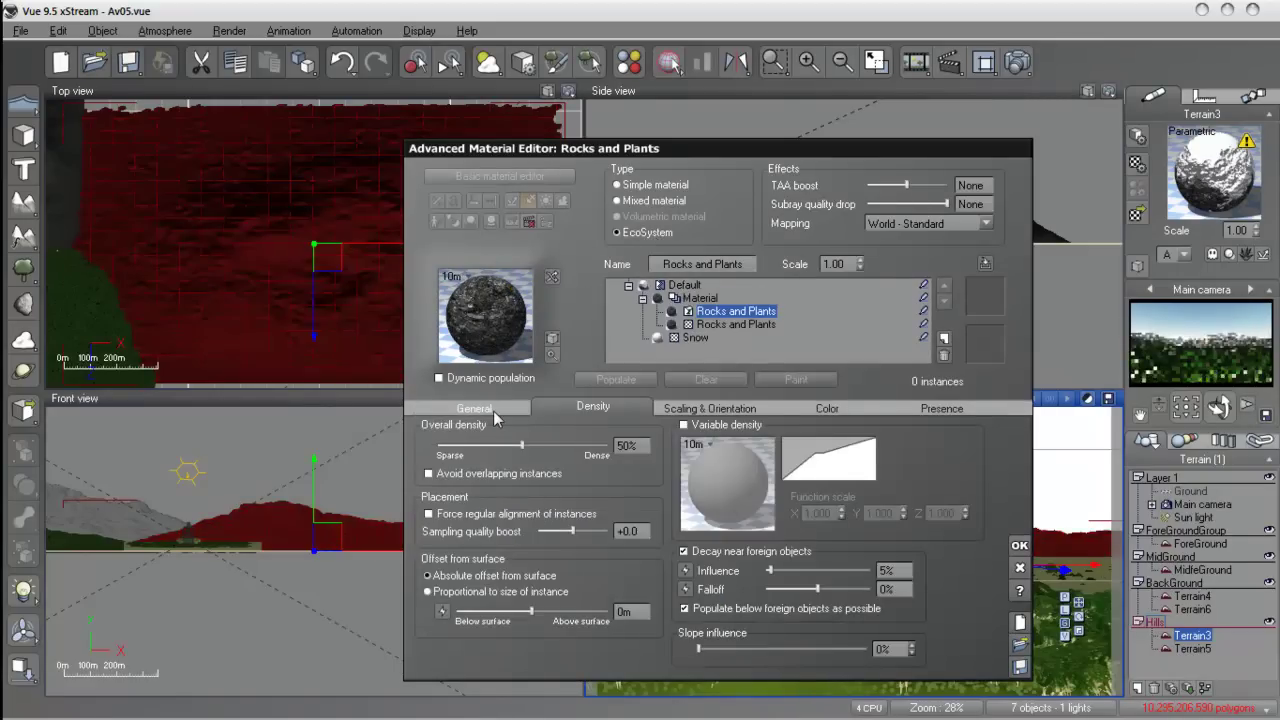
Step: Start adding a plant to the EcoSystem population and examine the Trees, Bushes, Flowers and Grasses - Plants collections for a suitable species
left_click(493, 409)
left_click(633, 651)
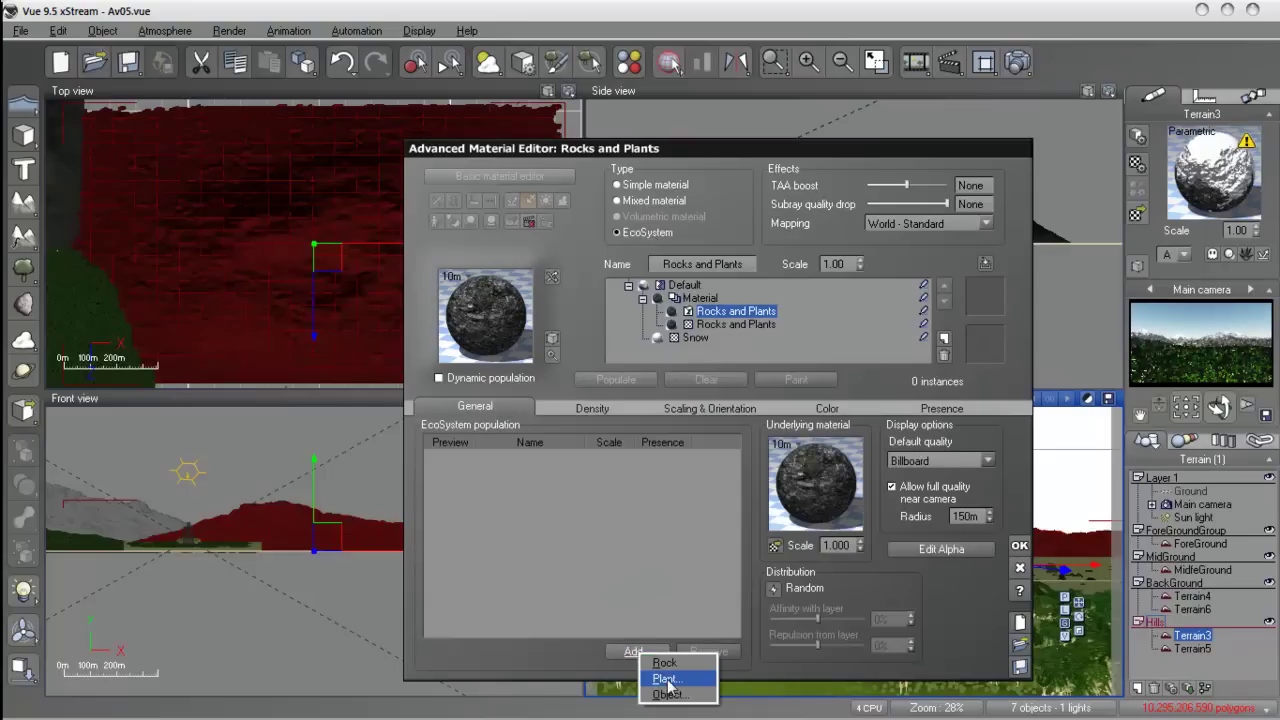
left_click(665, 668)
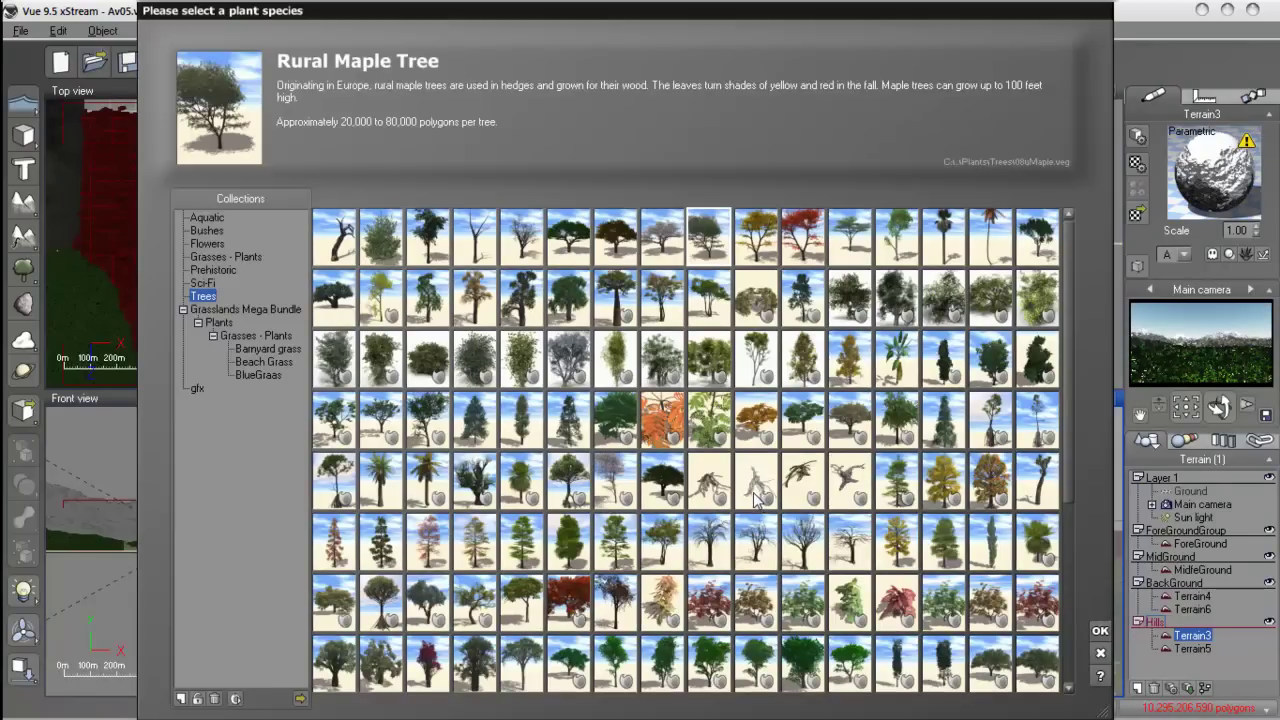
left_click(381, 240)
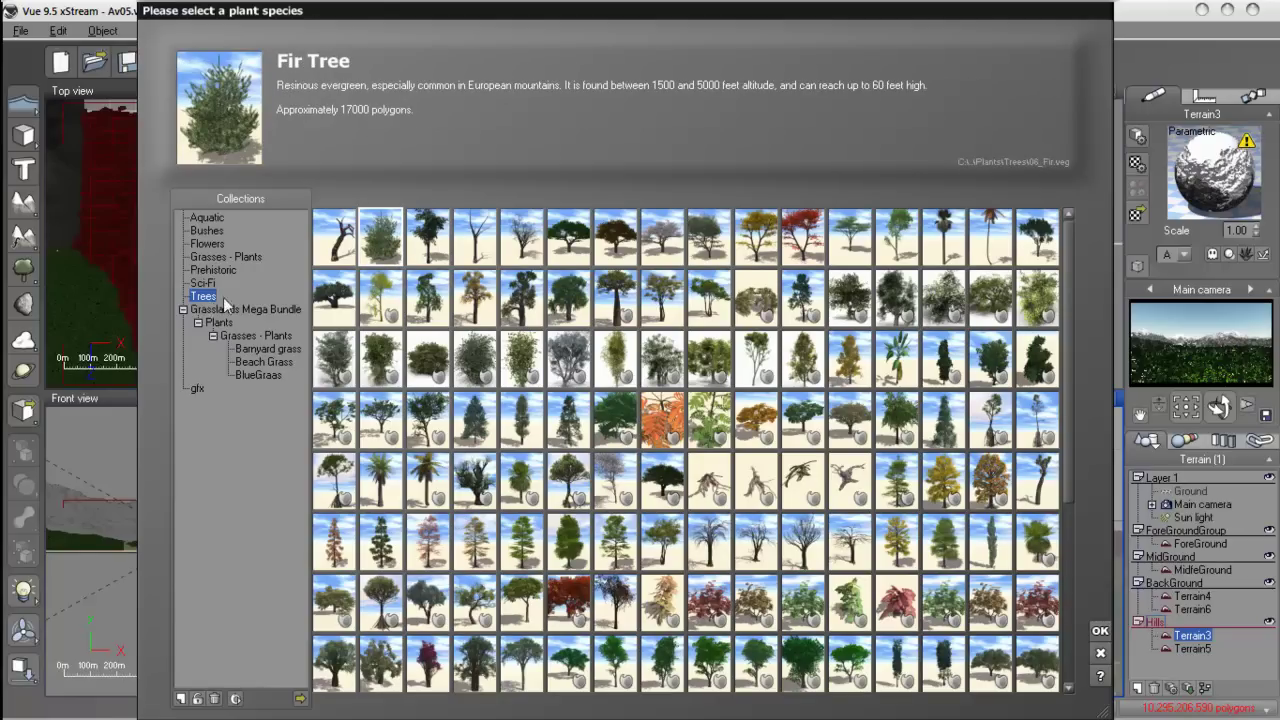
left_click(205, 231)
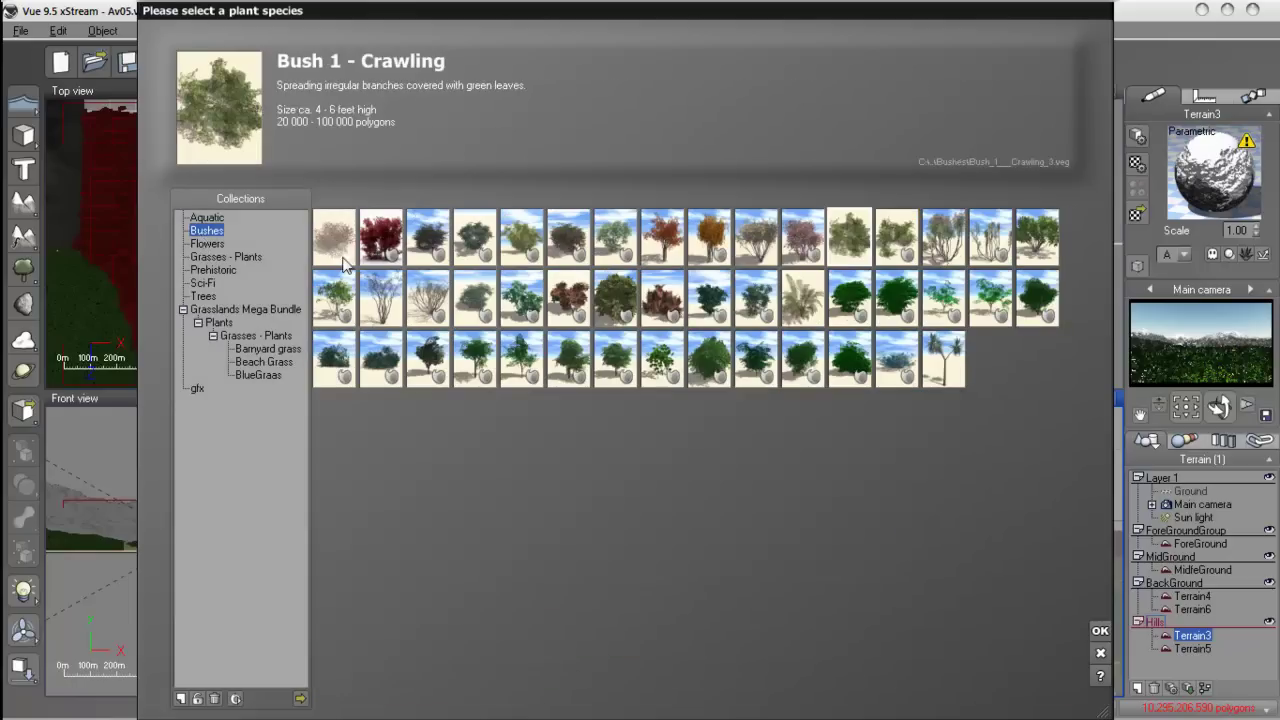
left_click(210, 244)
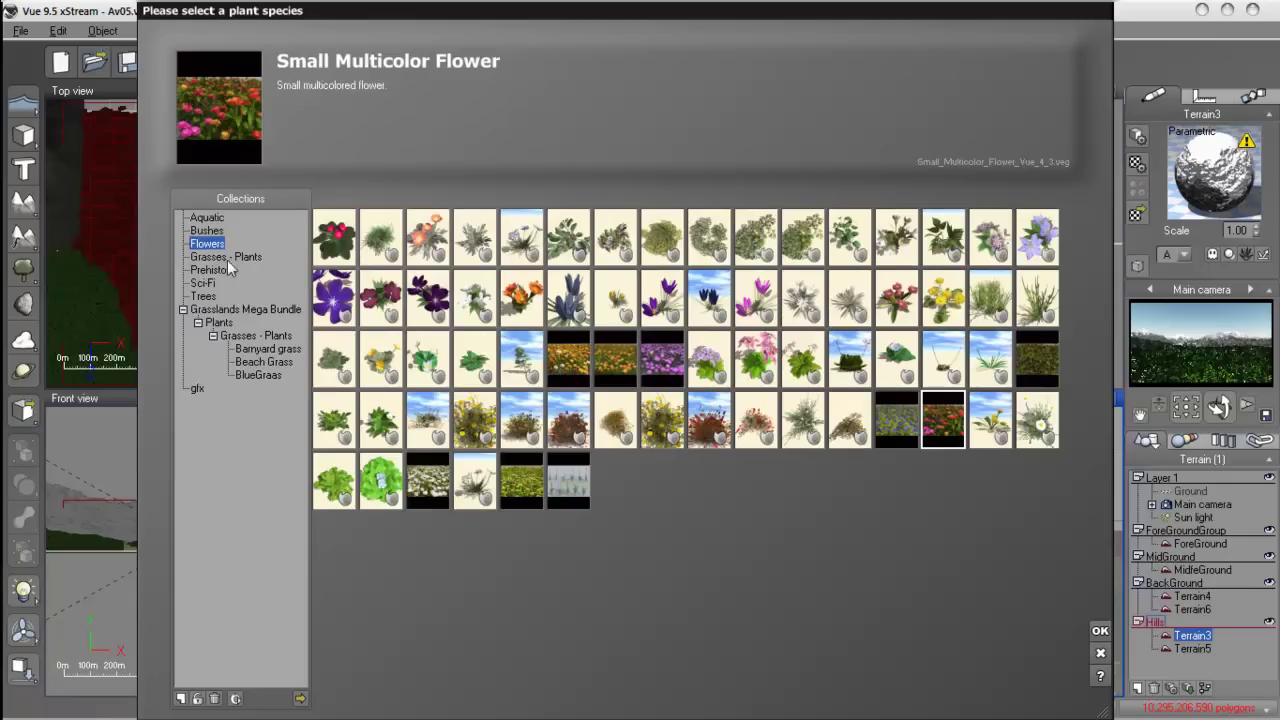
left_click(227, 258)
left_click(470, 255)
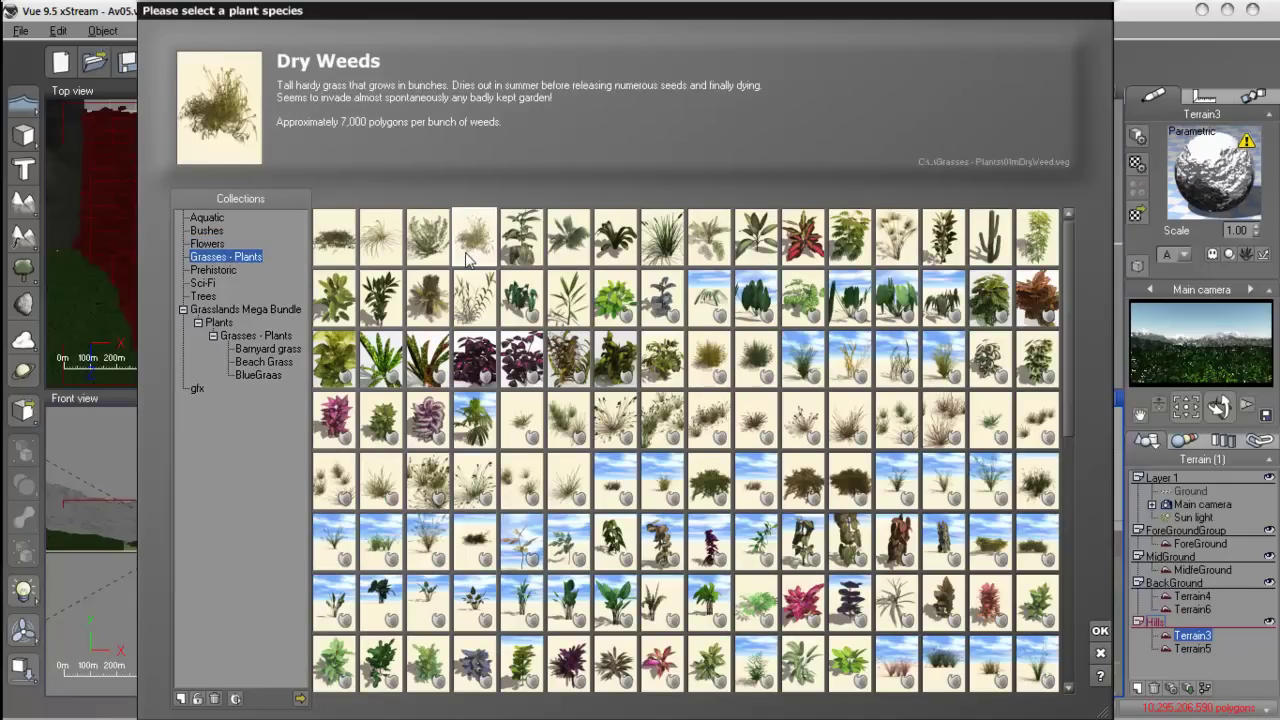
left_click(712, 250)
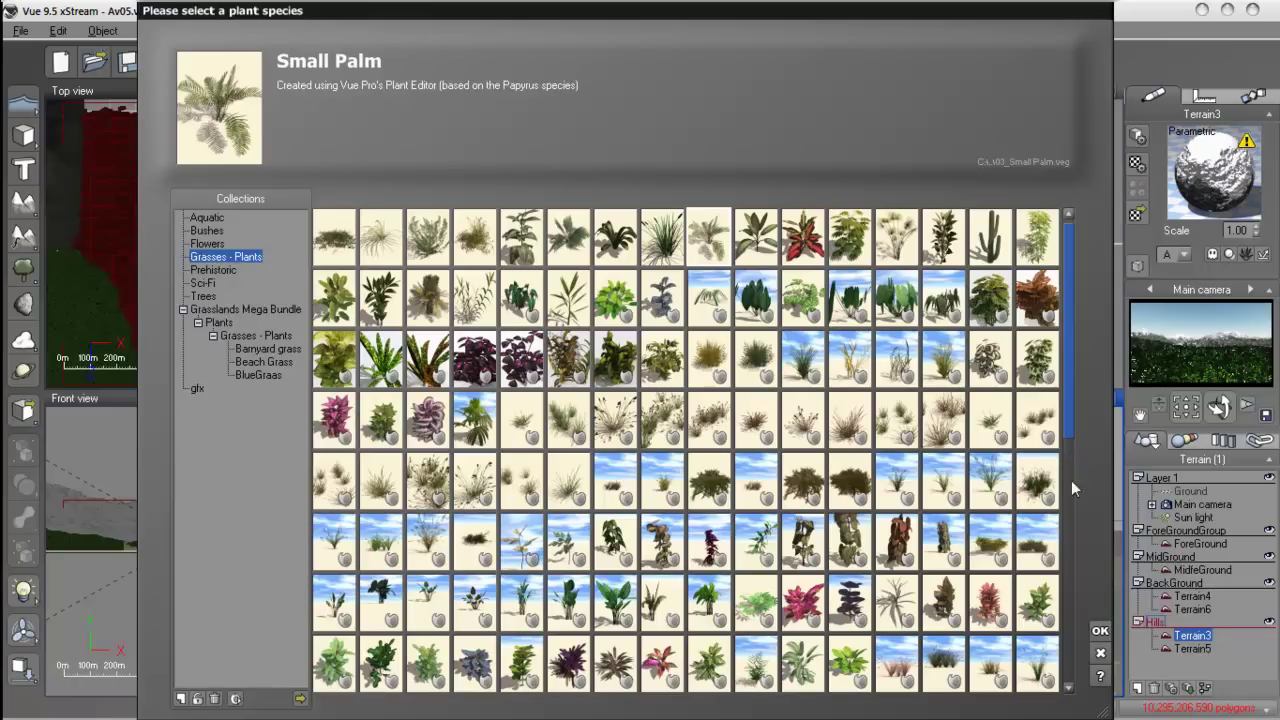
scroll(1068, 500, "down", 3)
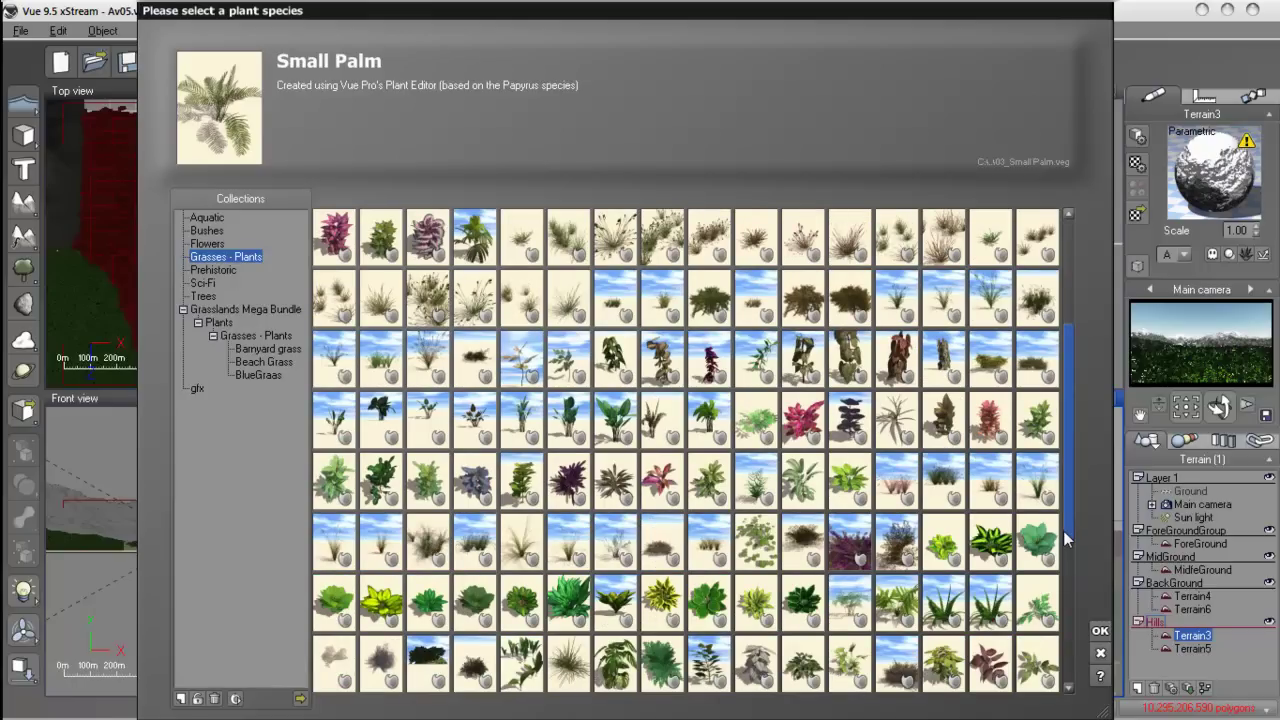
left_click_drag(1066, 540, 1068, 641)
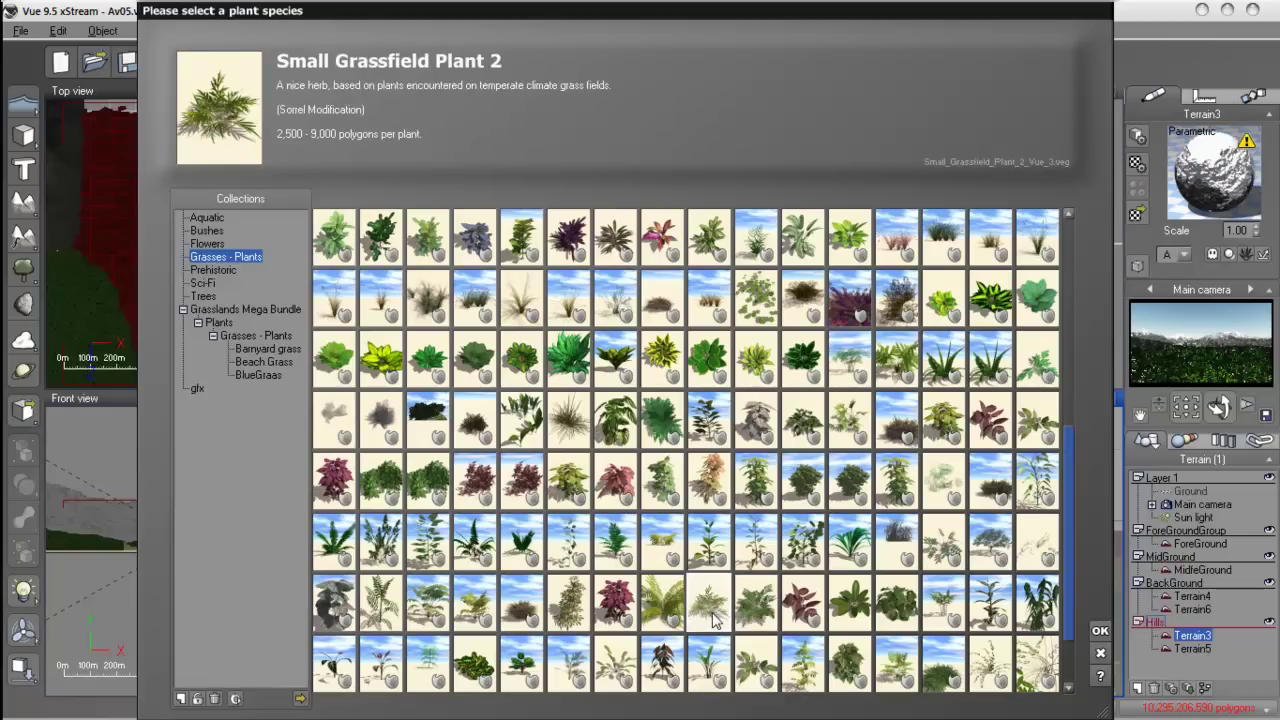
scroll(791, 621, "down", 2)
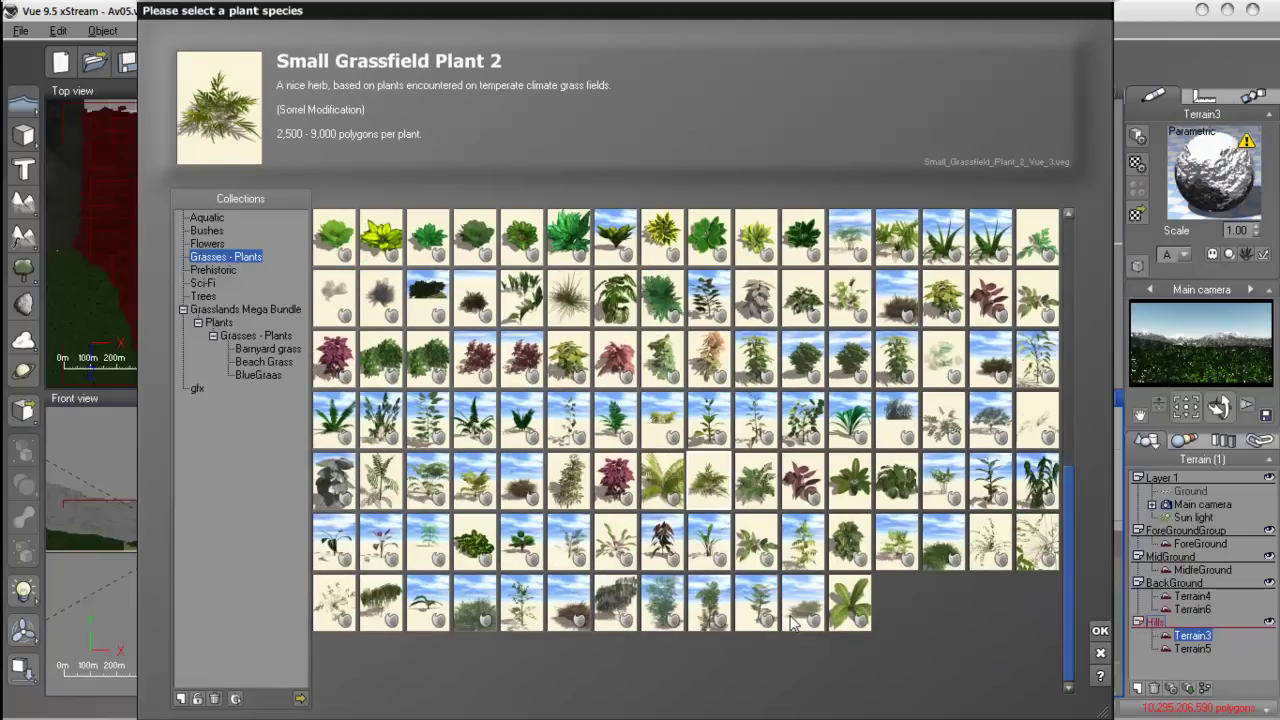
left_click(808, 556)
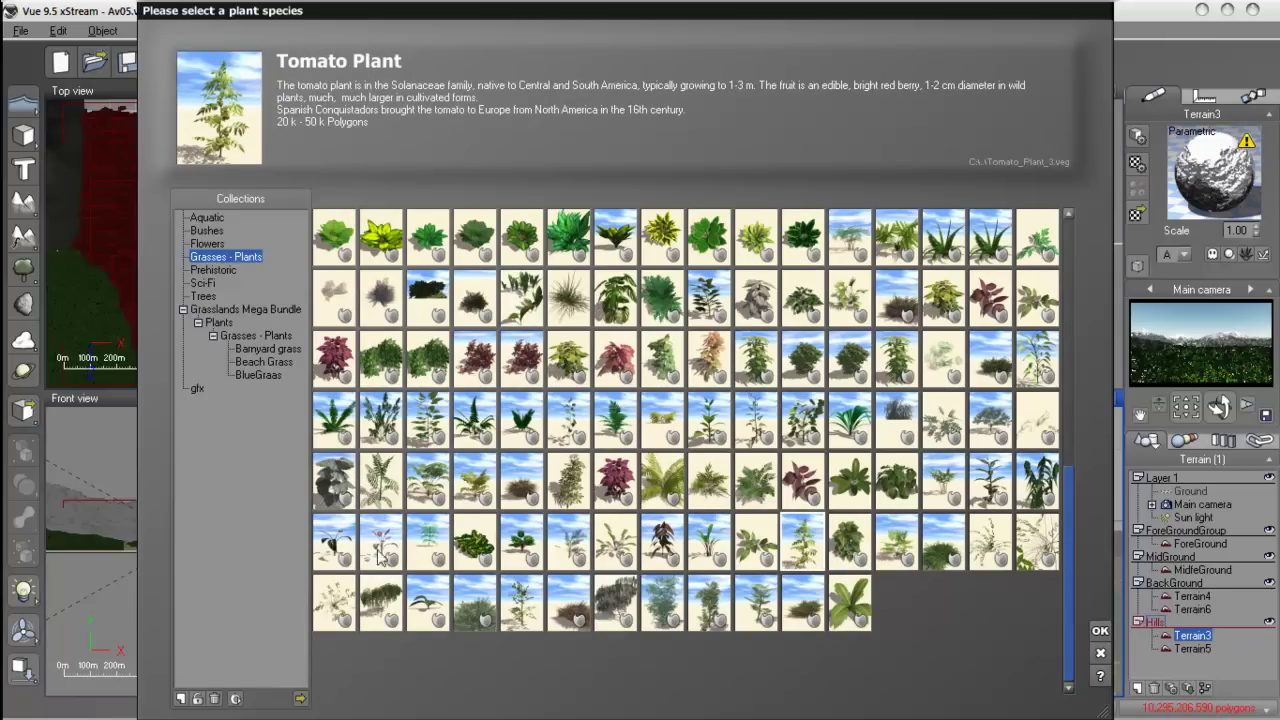
left_click(388, 505)
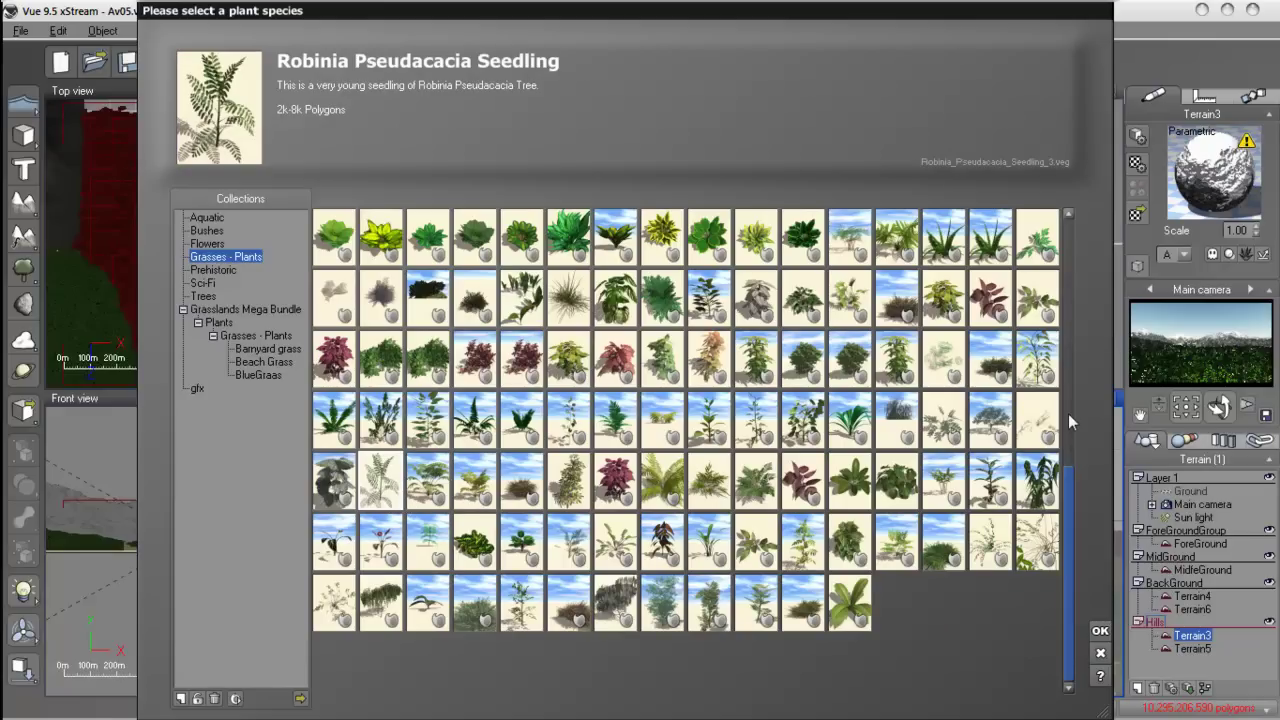
scroll(1066, 472, "up", 5)
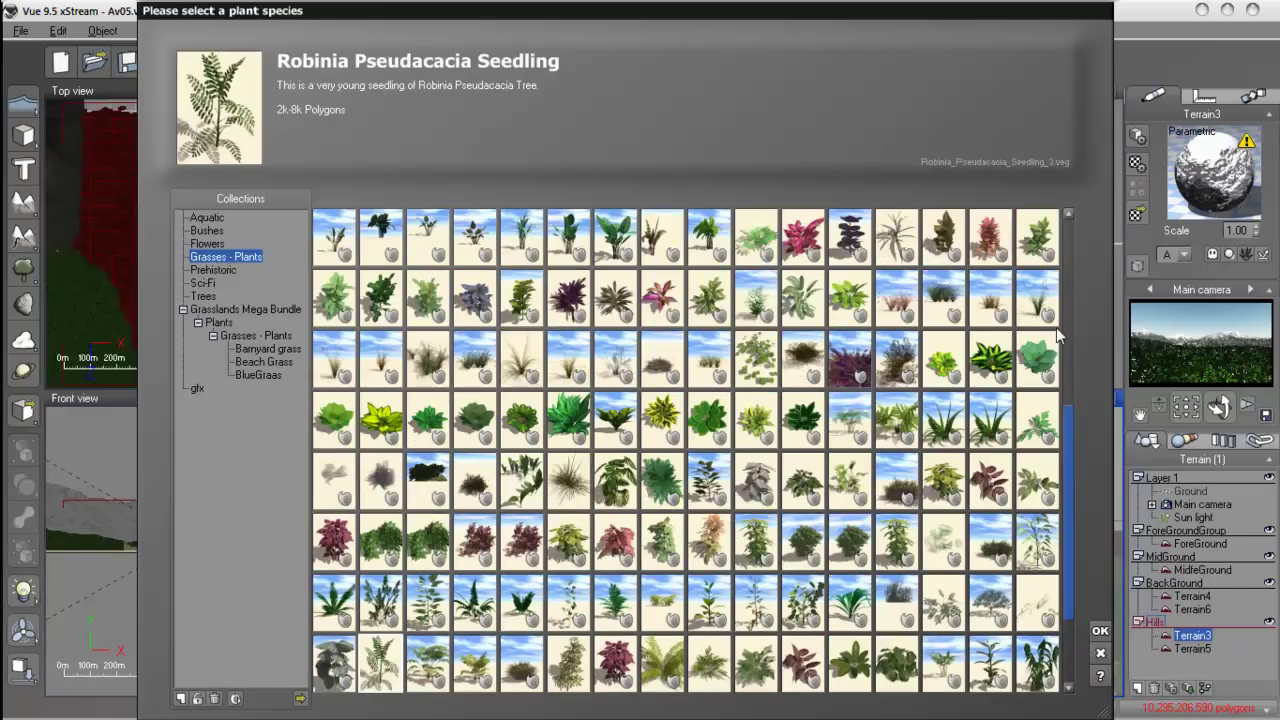
scroll(1070, 335, "up", 5)
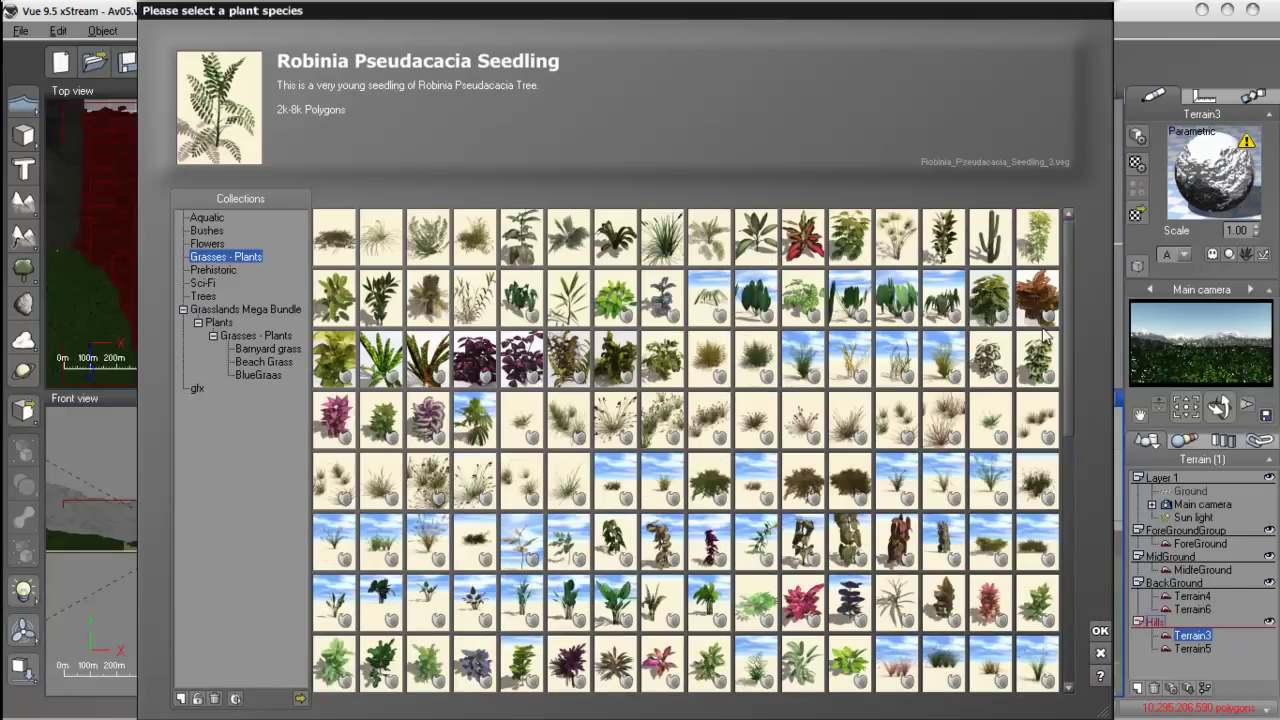
Step: Compare a few grass species and add Carex to the Rocks and Plants EcoSystem population
left_click(662, 237)
left_click(706, 250)
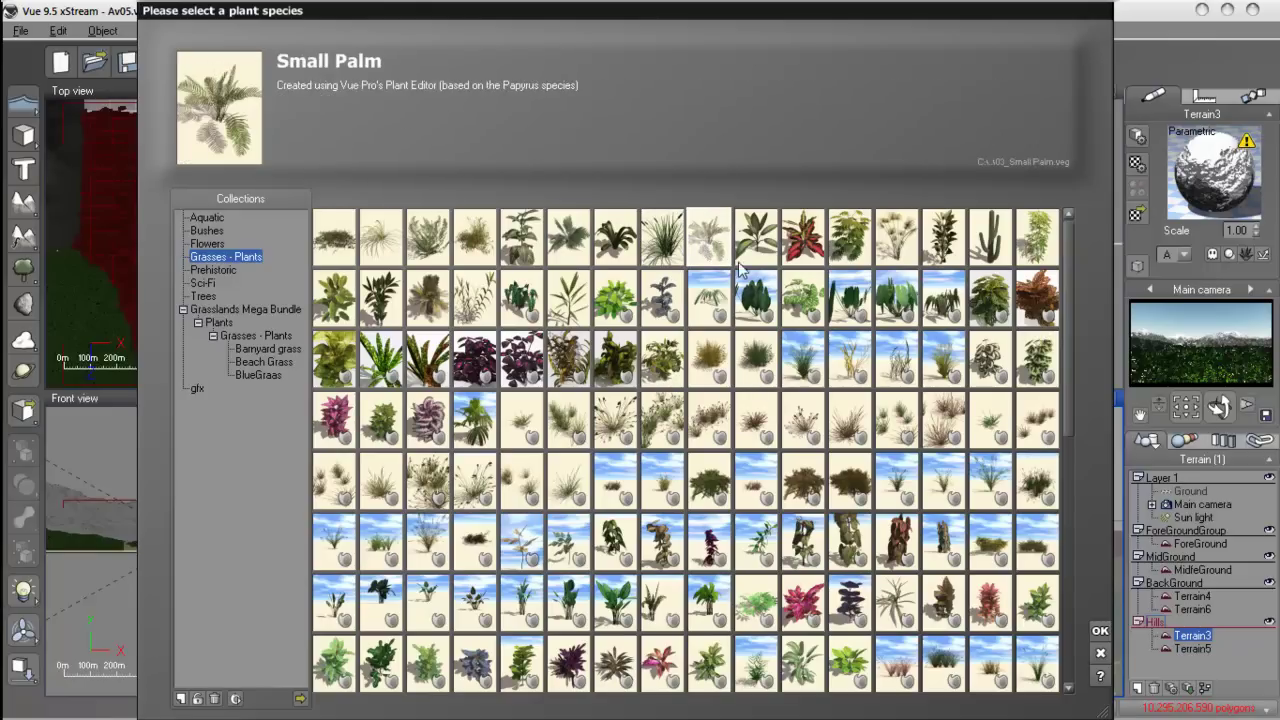
left_click(385, 251)
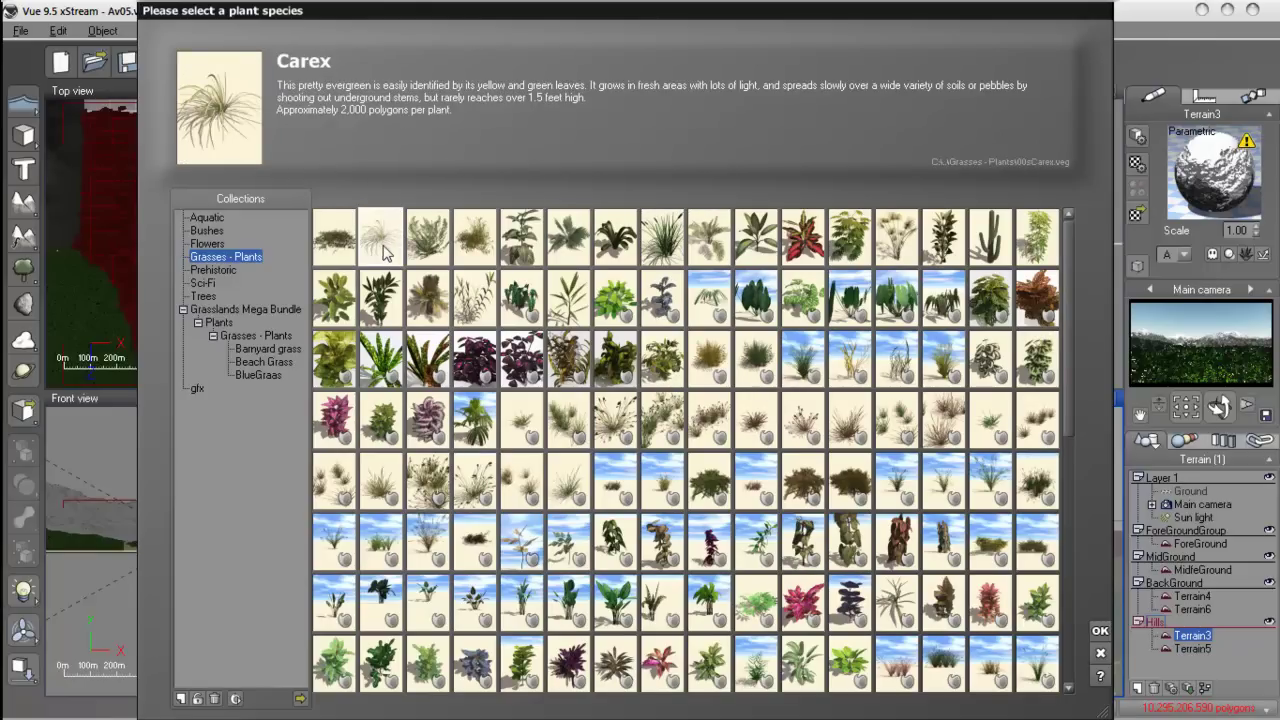
left_click(1099, 631)
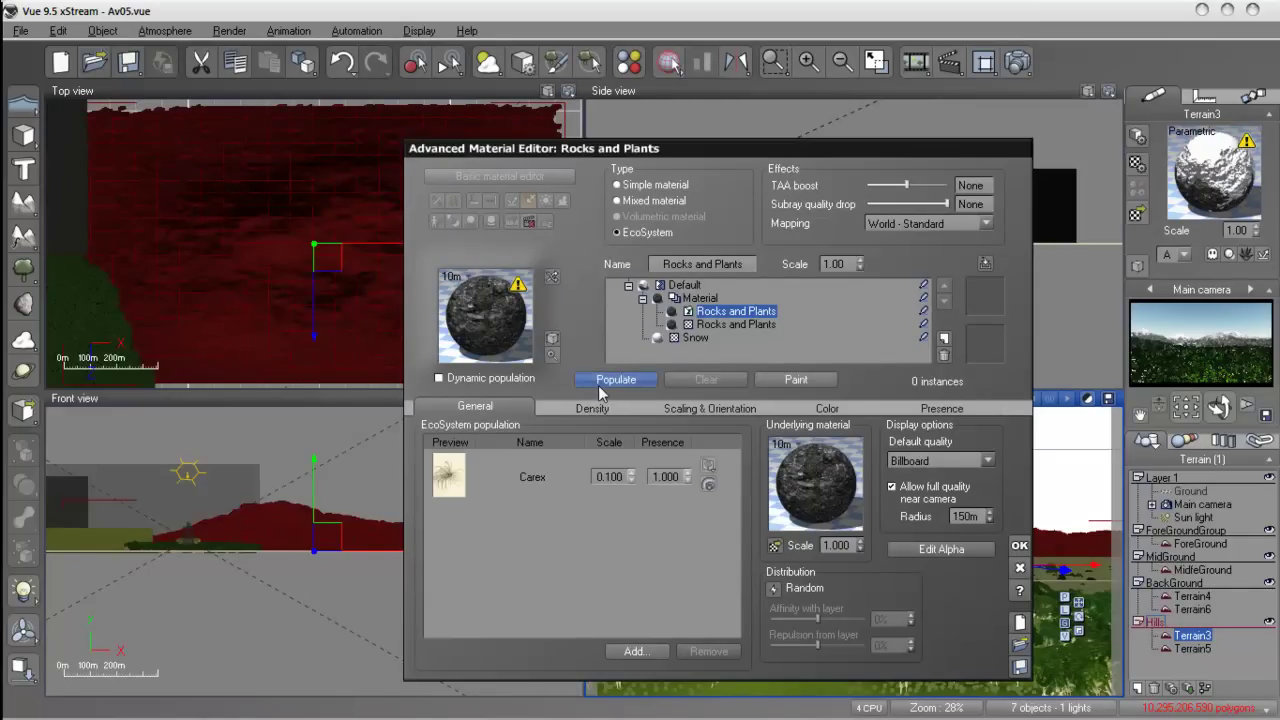
Step: Try to populate Terrain3 with the Carex EcoSystem
left_click(612, 380)
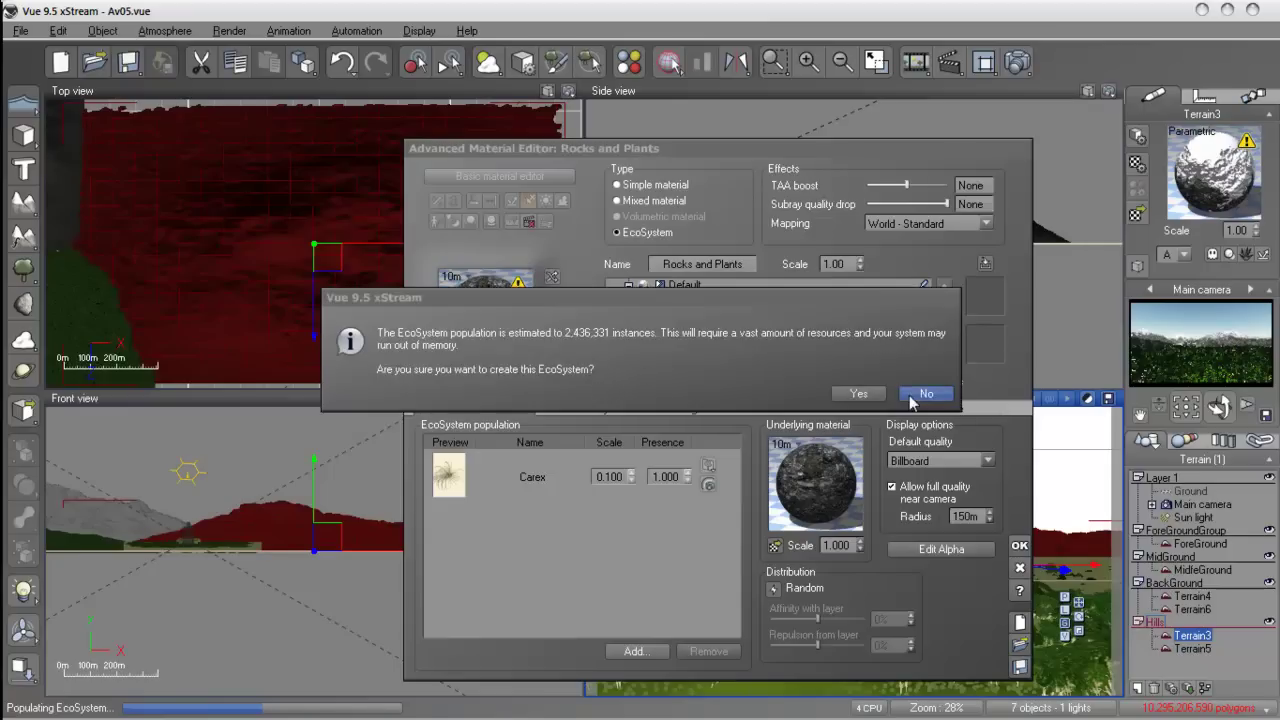
left_click(911, 396)
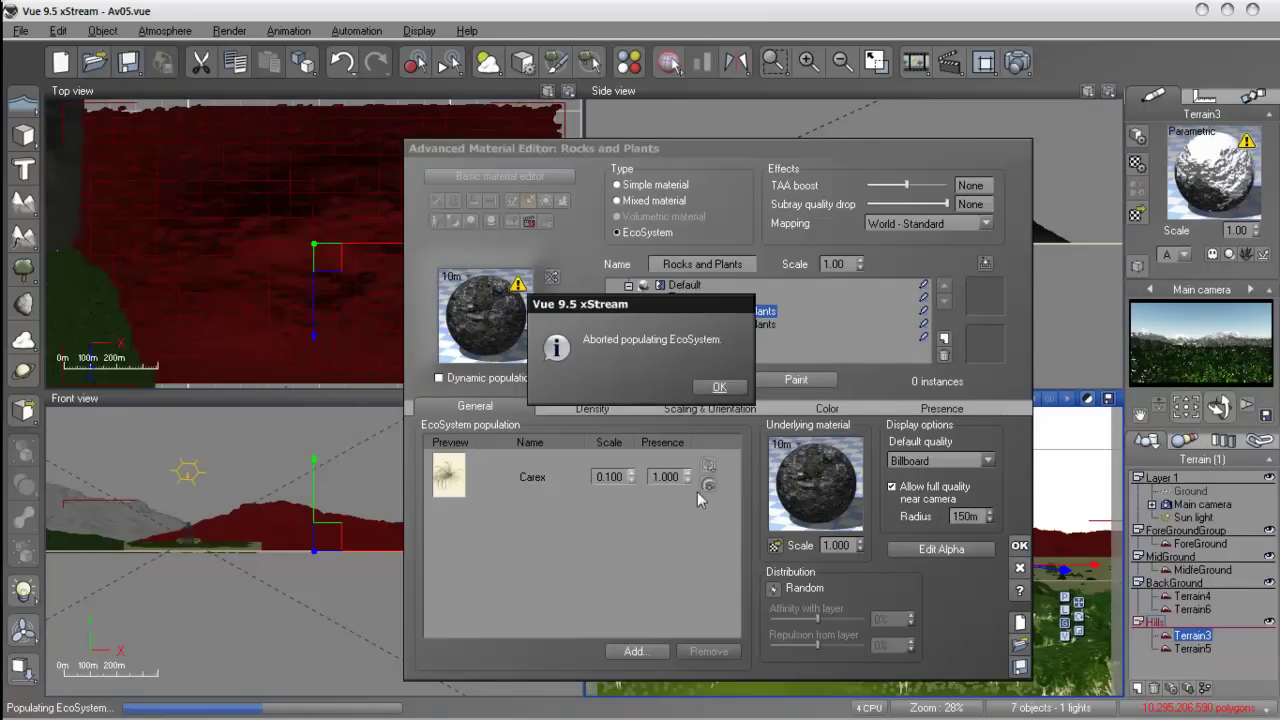
left_click(720, 388)
Step: Set the overall density of the Rocks and Plants EcoSystem to 26%
left_click(548, 474)
left_click(585, 409)
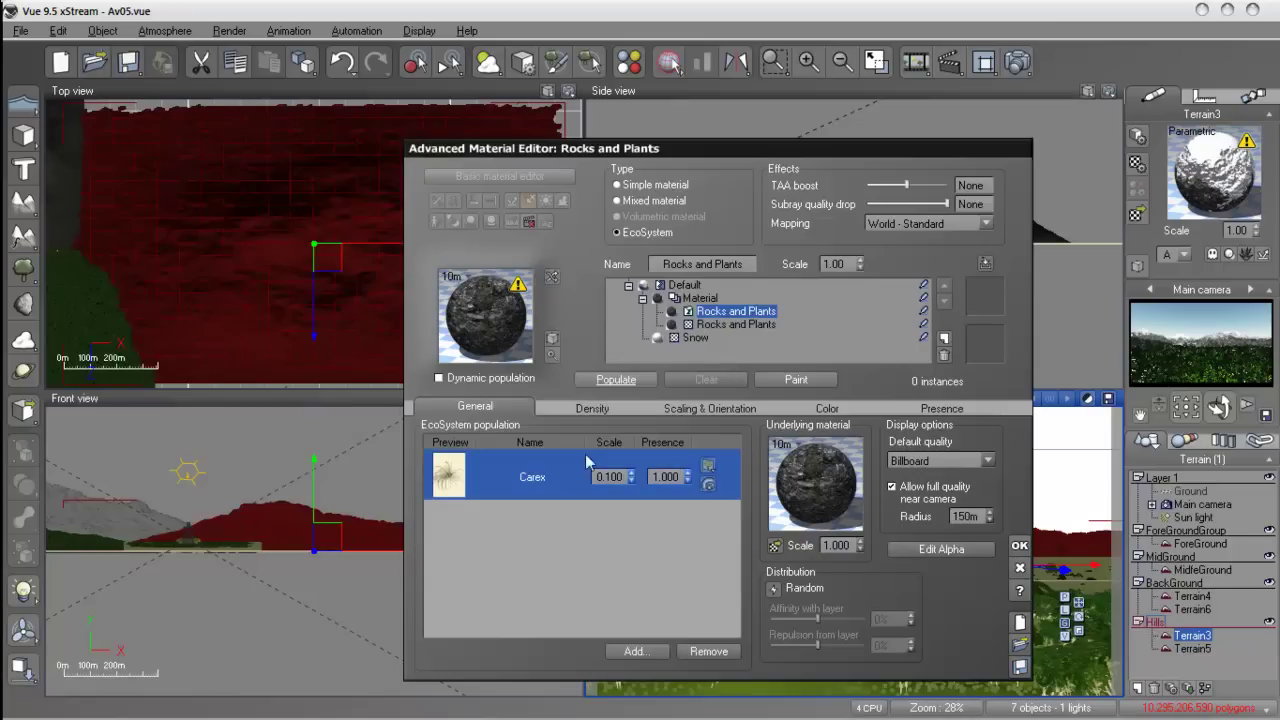
left_click_drag(521, 445, 481, 447)
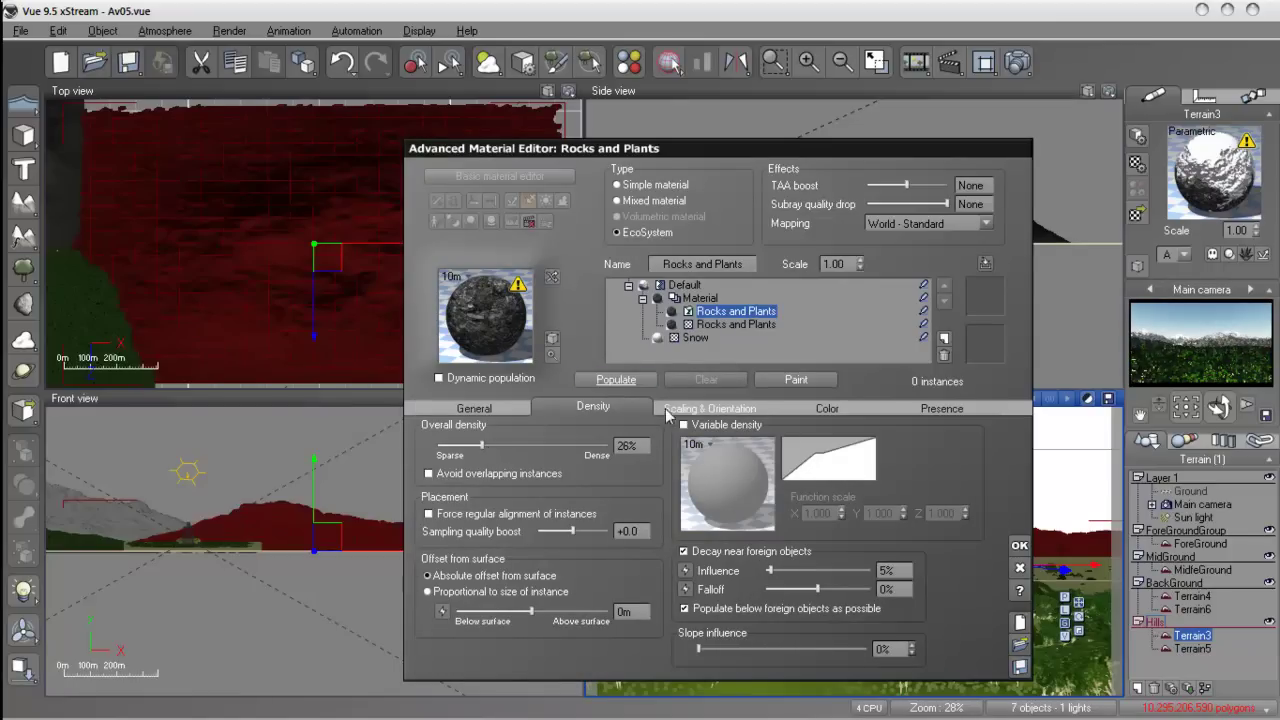
Step: Try to populate Terrain3 with Carex at 26% overall density and abort the EcoSystem creation
left_click(617, 380)
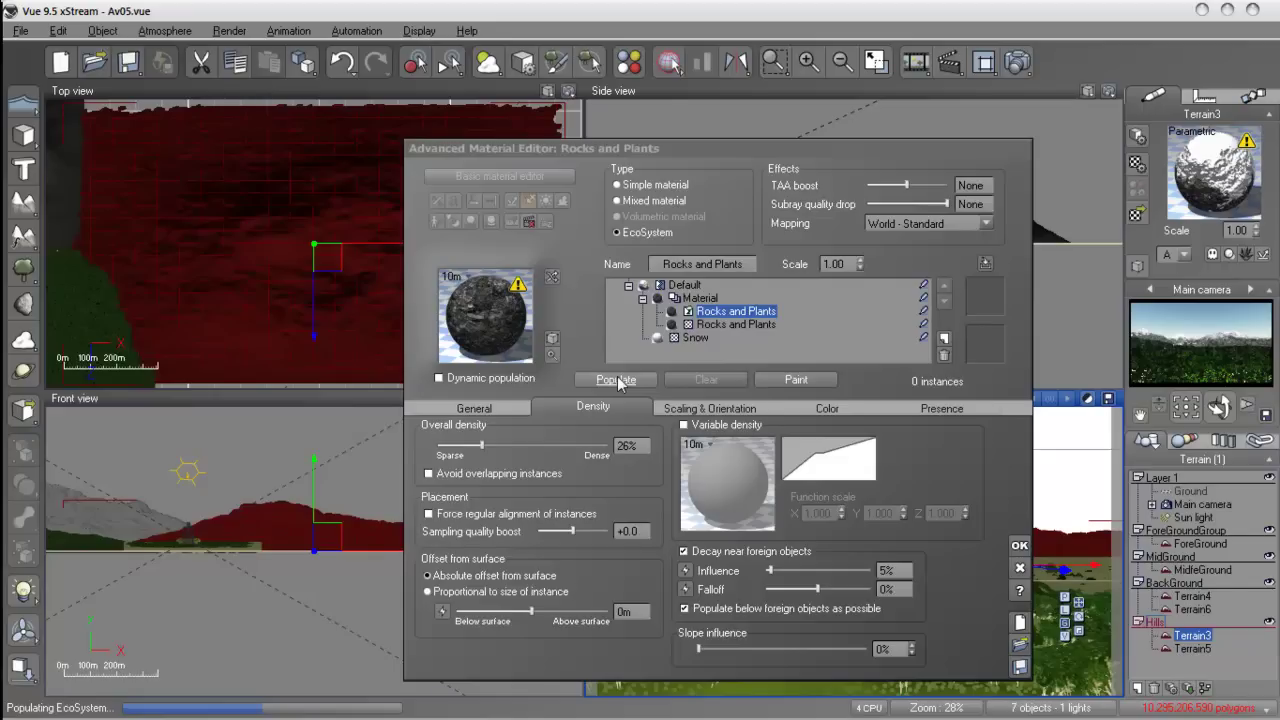
left_click(617, 380)
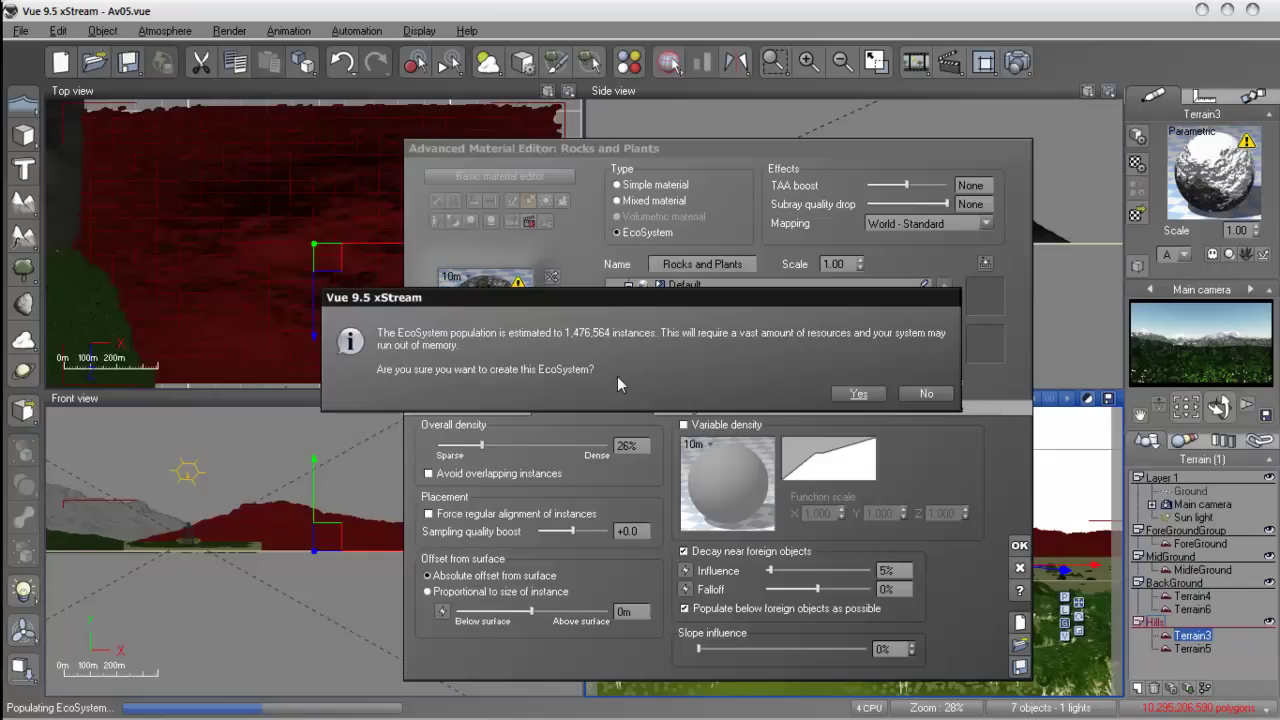
left_click(922, 396)
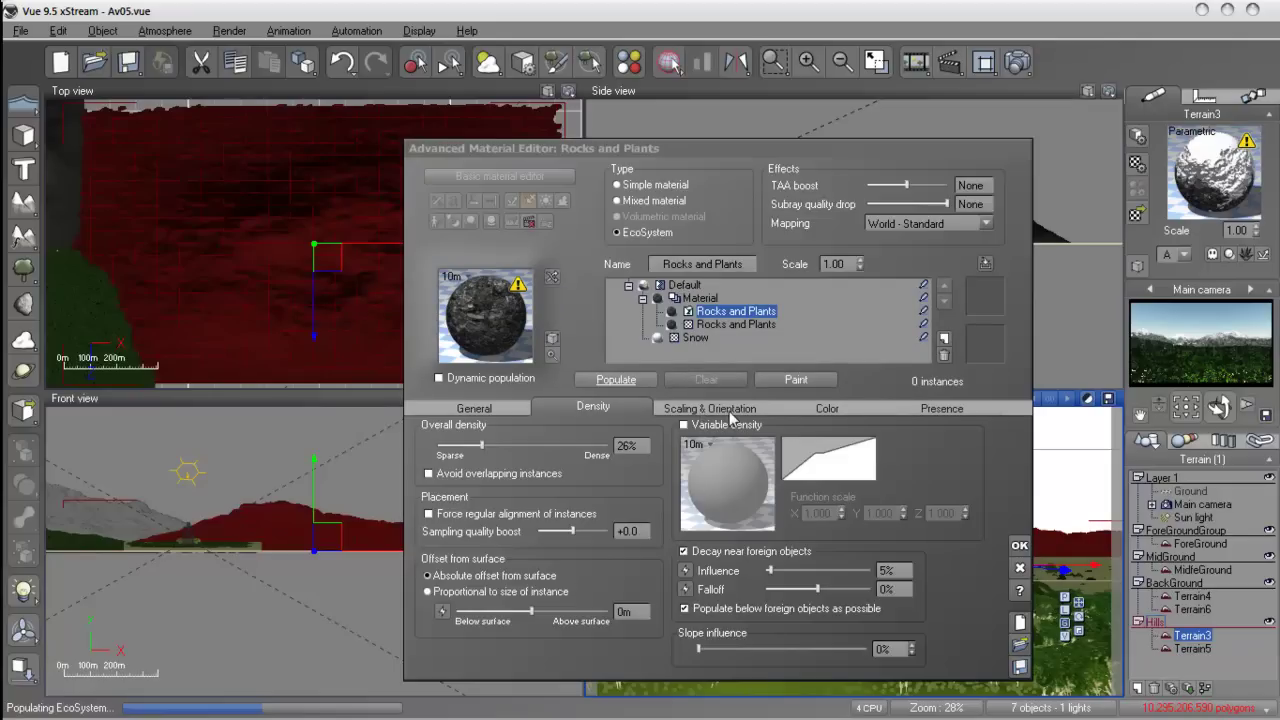
key("Escape")
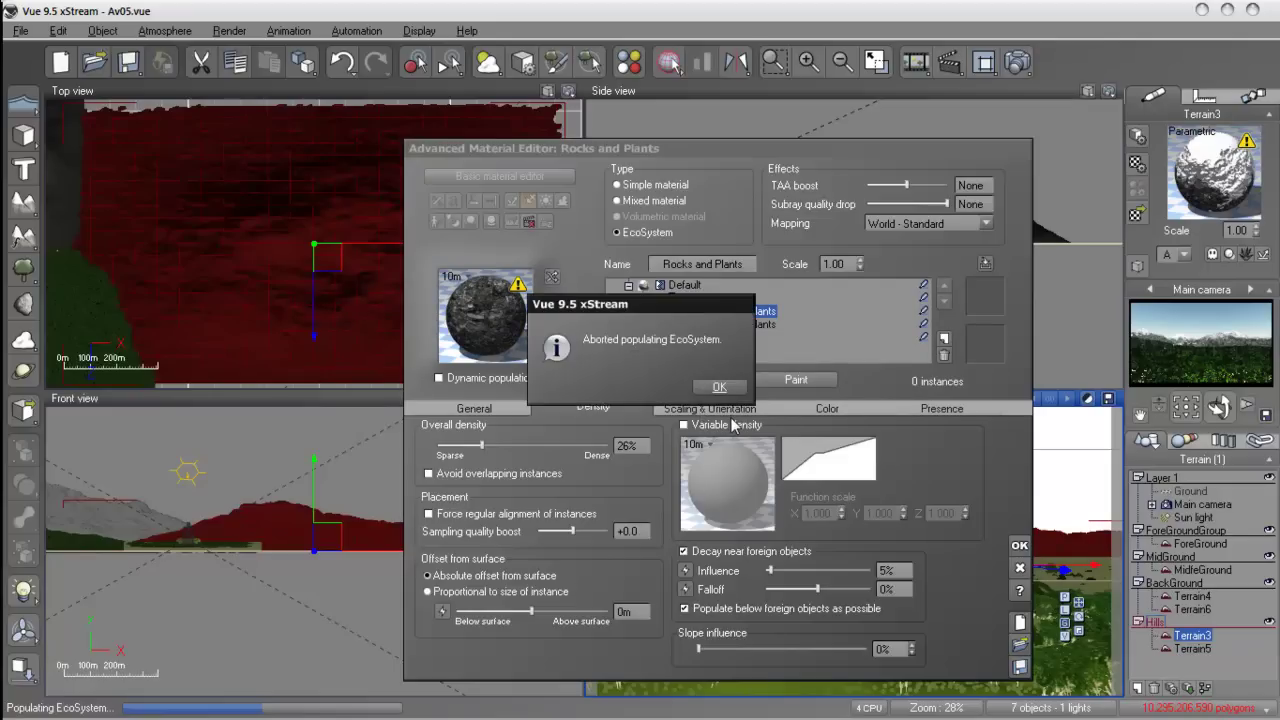
left_click(712, 390)
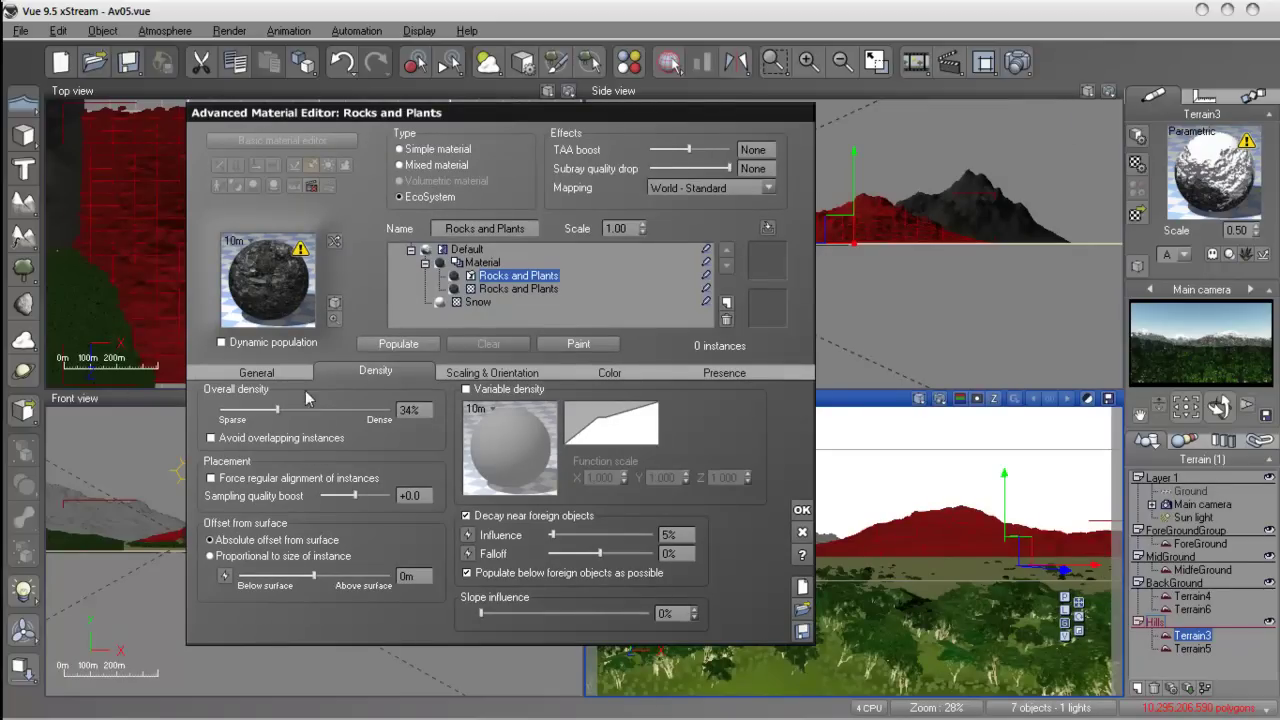
Step: Replace Carex with the Red Spruce species from the Trees collection in the Rocks and Plants EcoSystem population
left_click(257, 372)
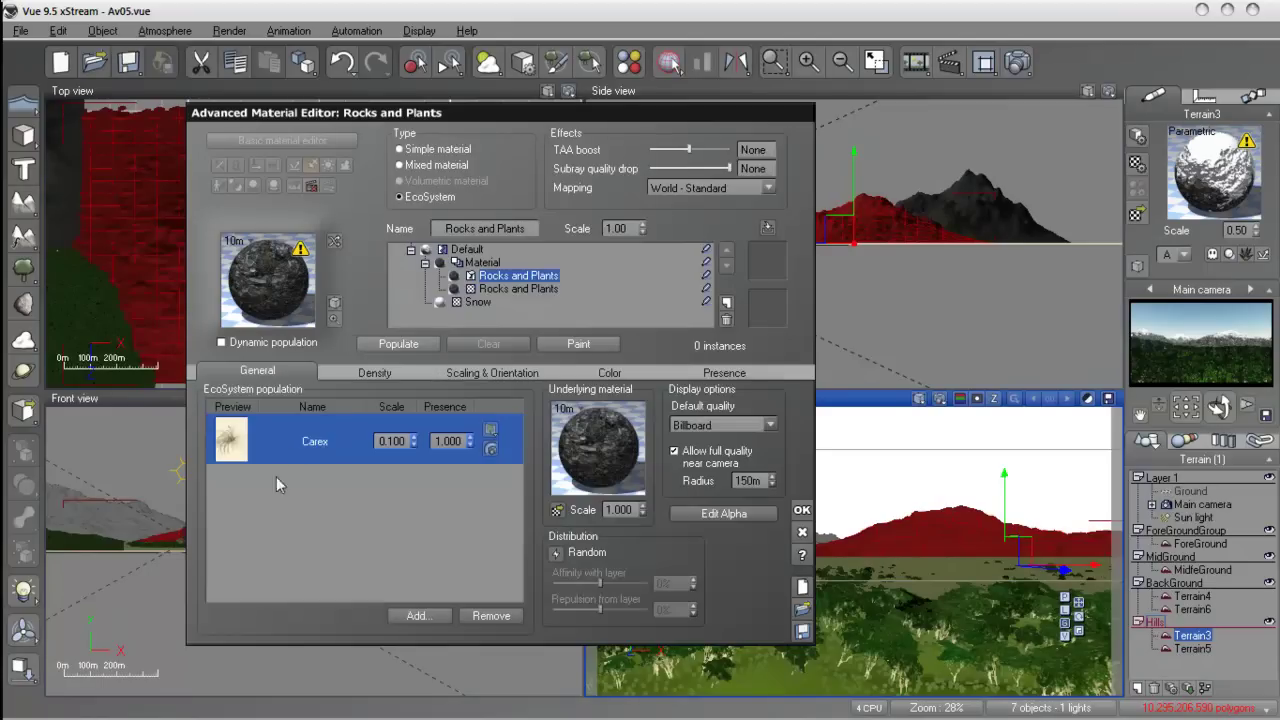
left_click(418, 616)
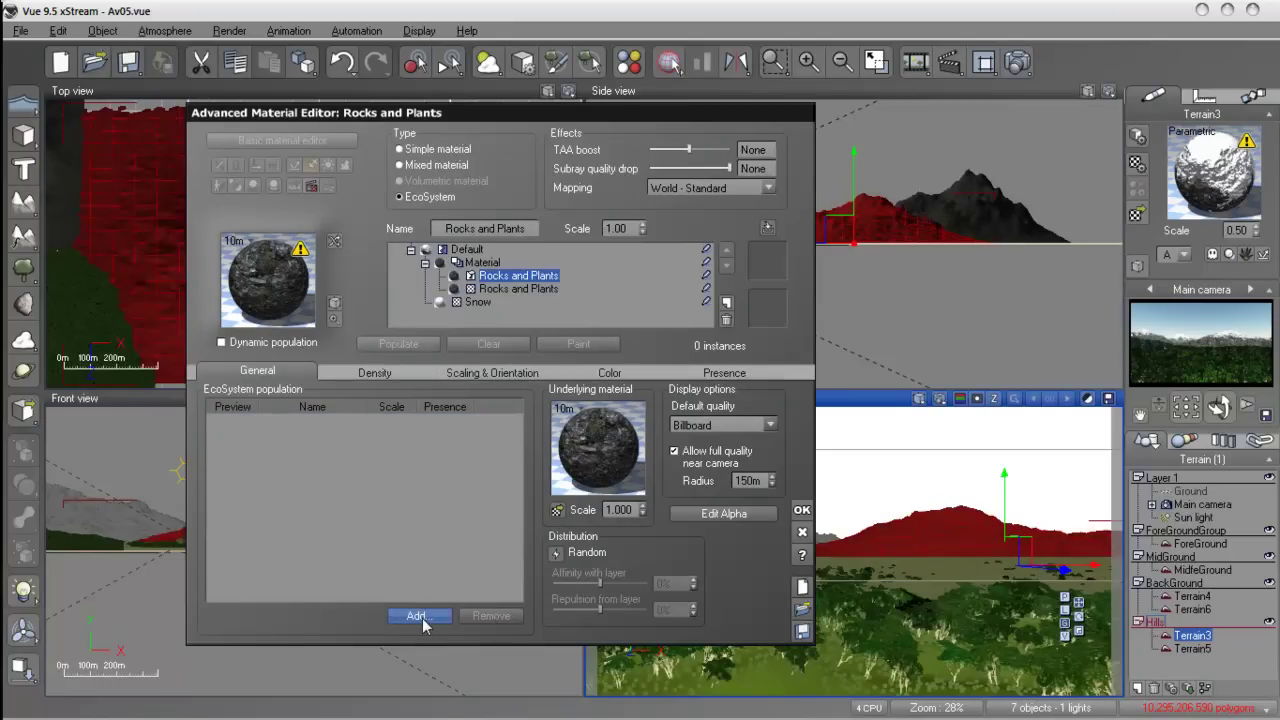
left_click(465, 651)
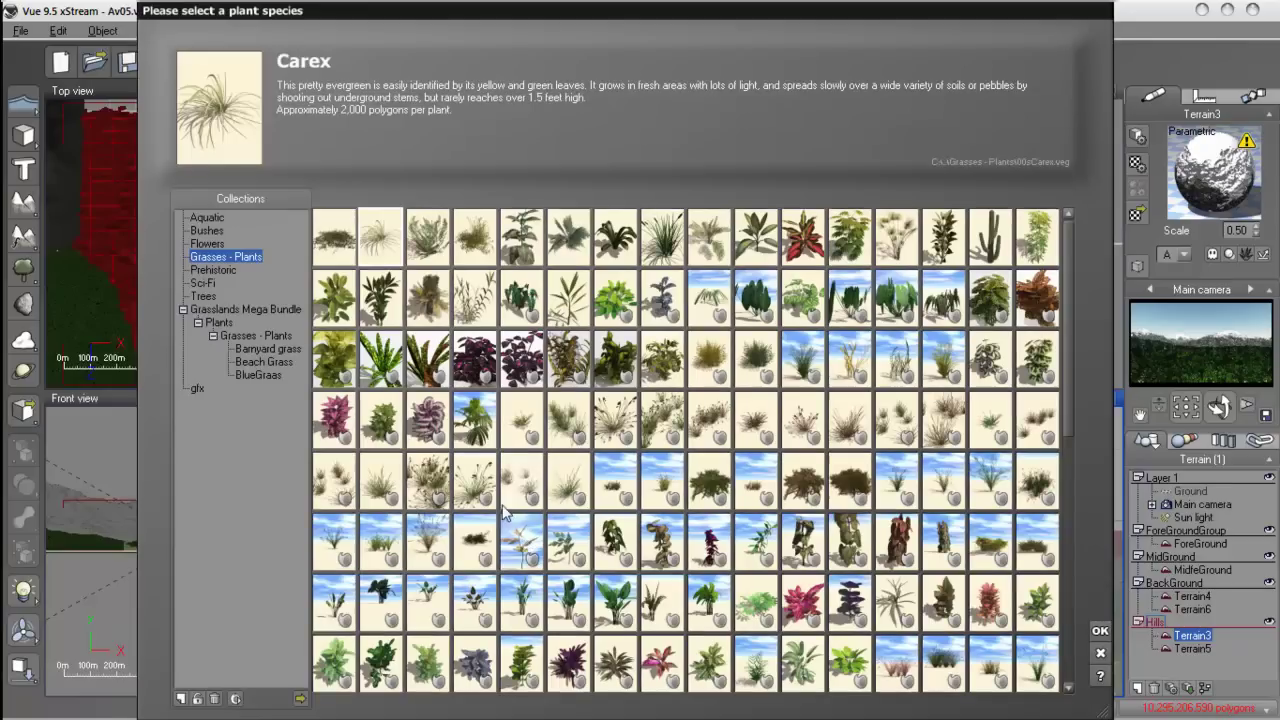
left_click(210, 297)
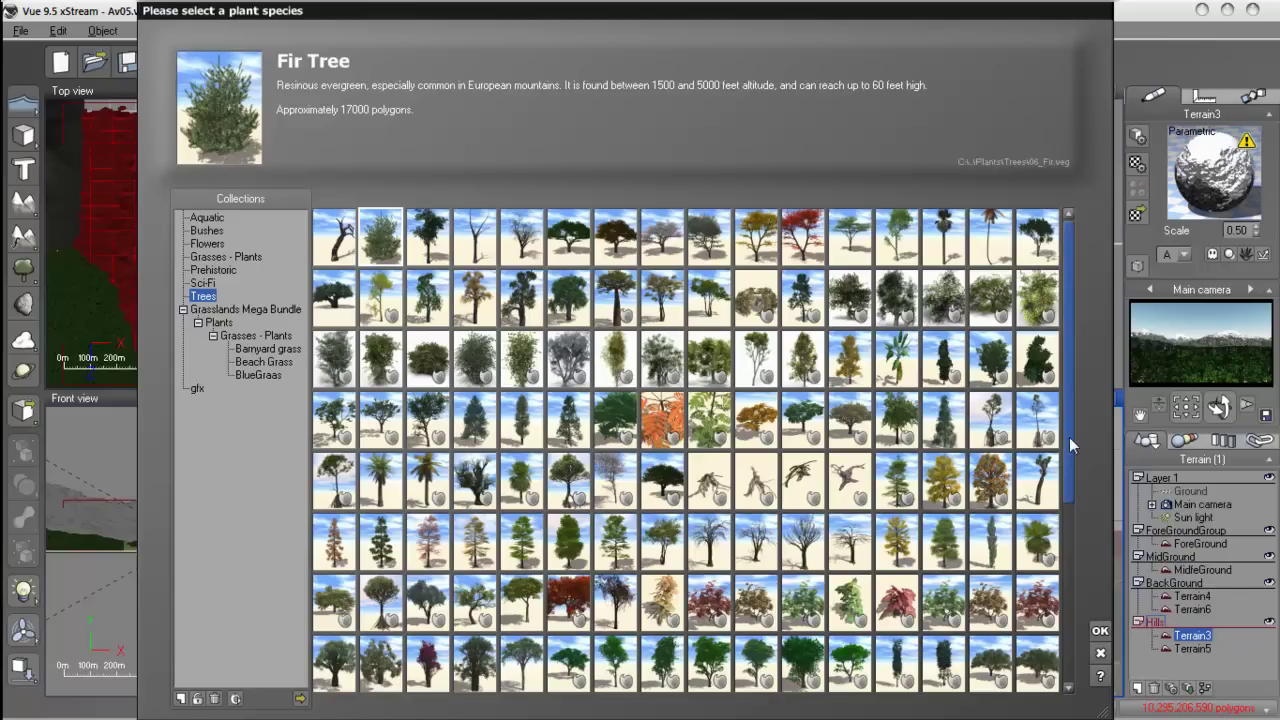
left_click_drag(1070, 437, 1058, 610)
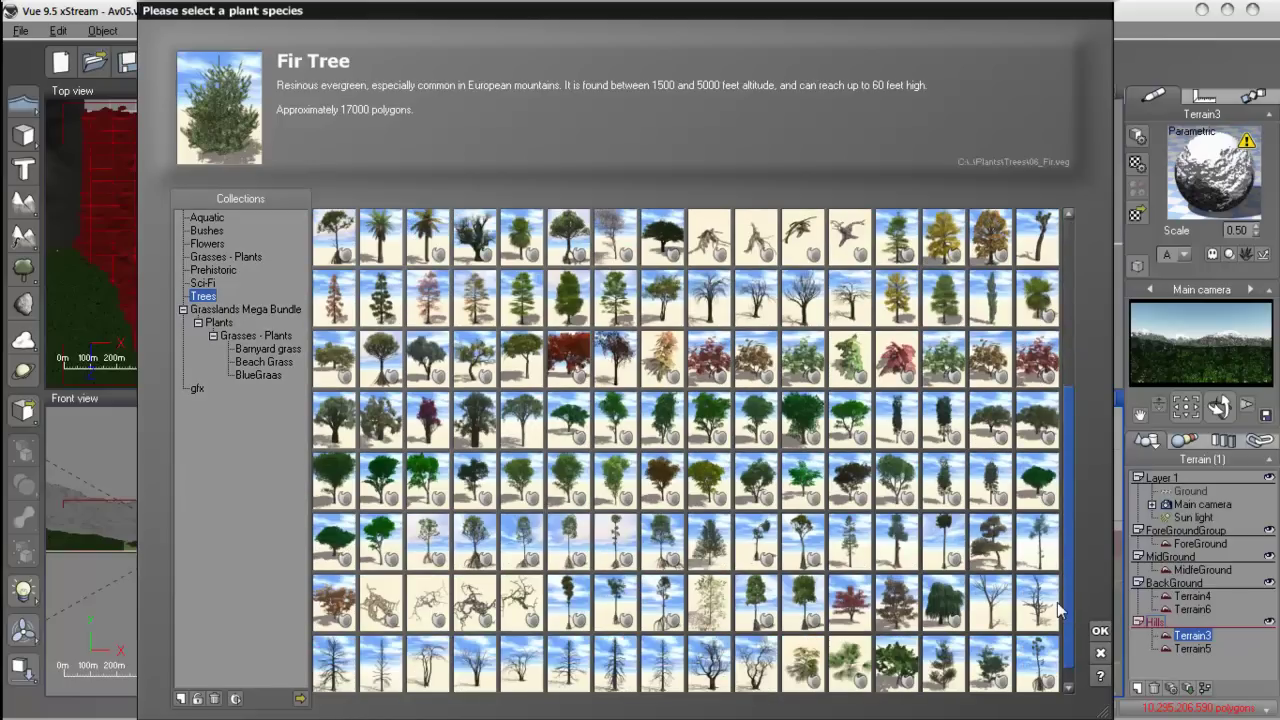
left_click(716, 555)
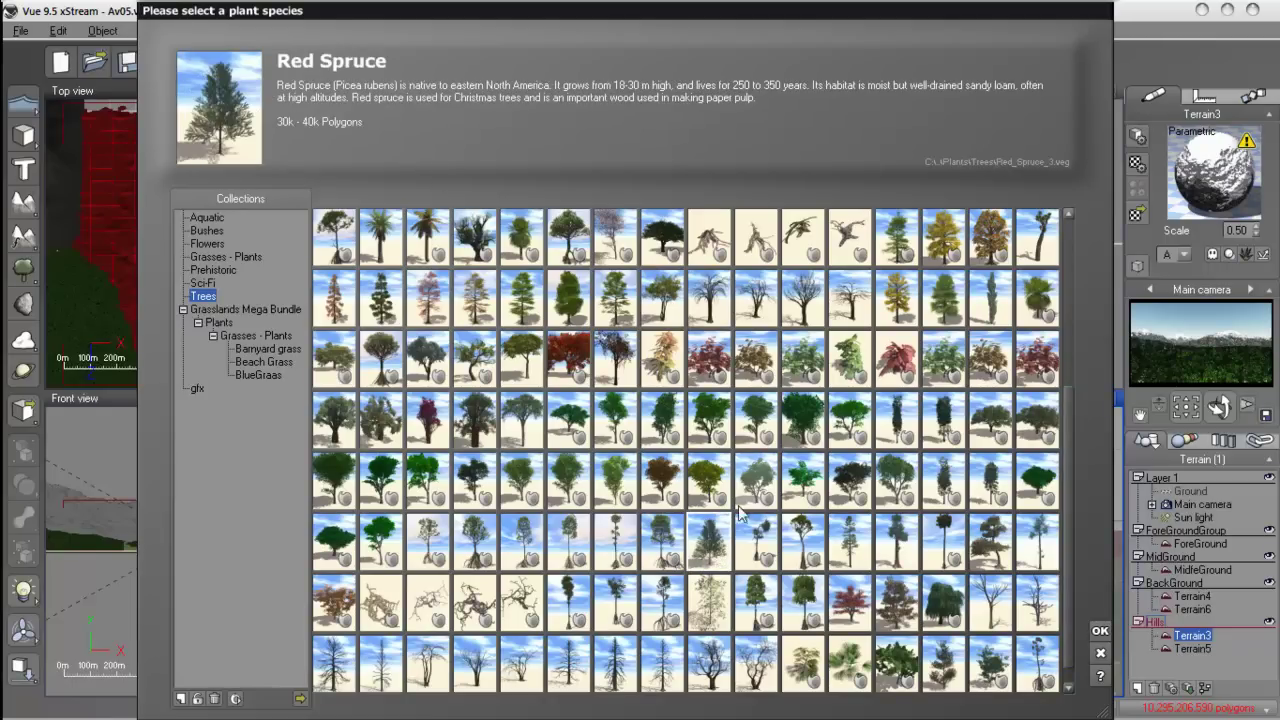
left_click(1100, 634)
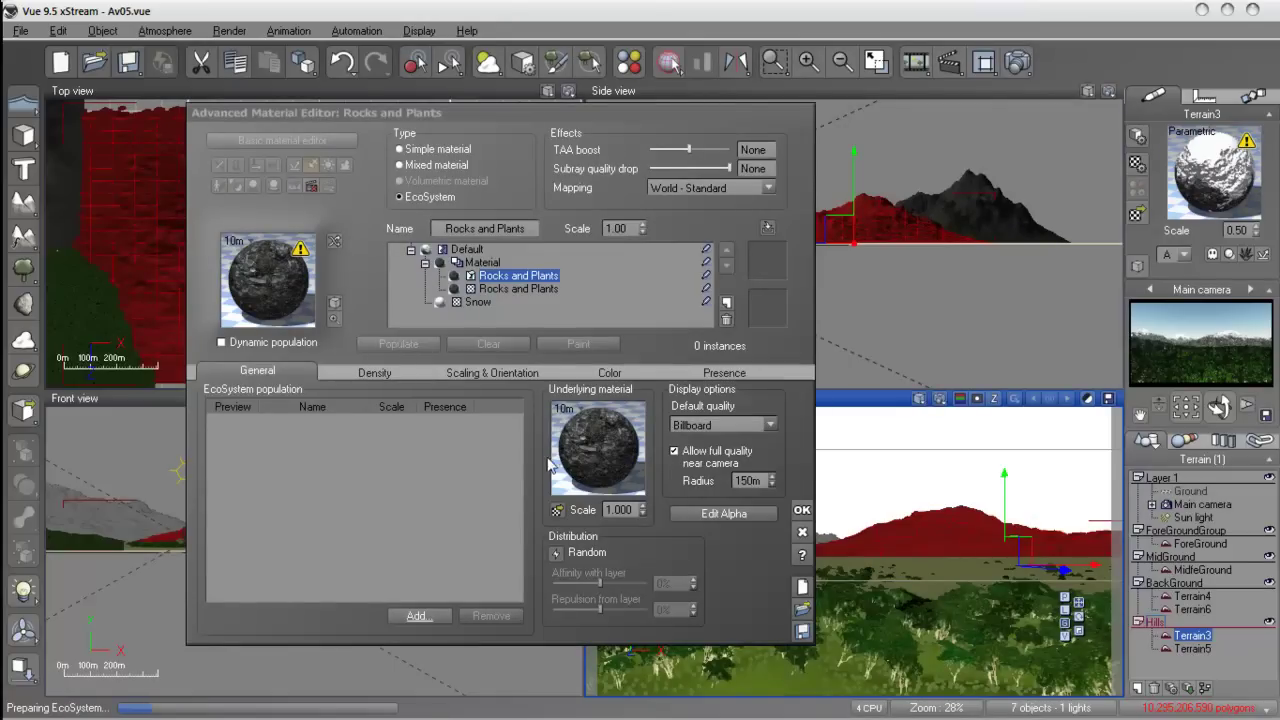
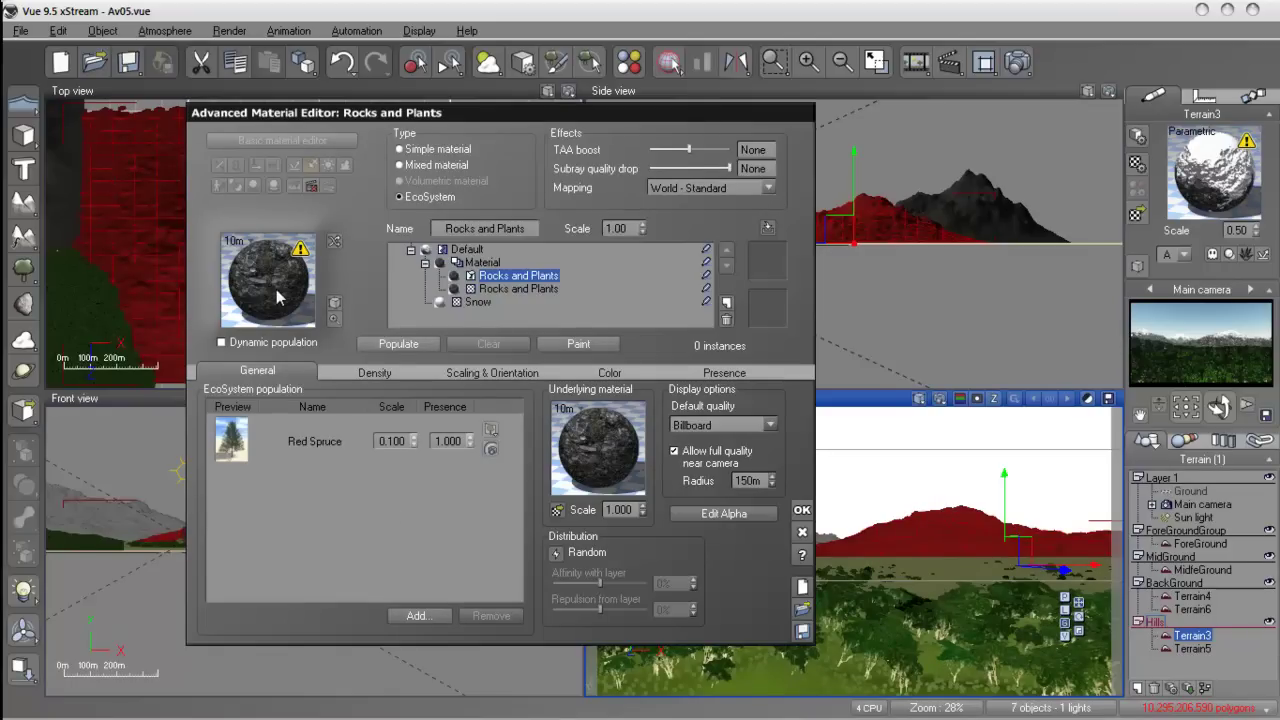
Step: Enable dynamic population for the Red Spruce EcoSystem, preview it on Terrain3 and accept the change
left_click(223, 342)
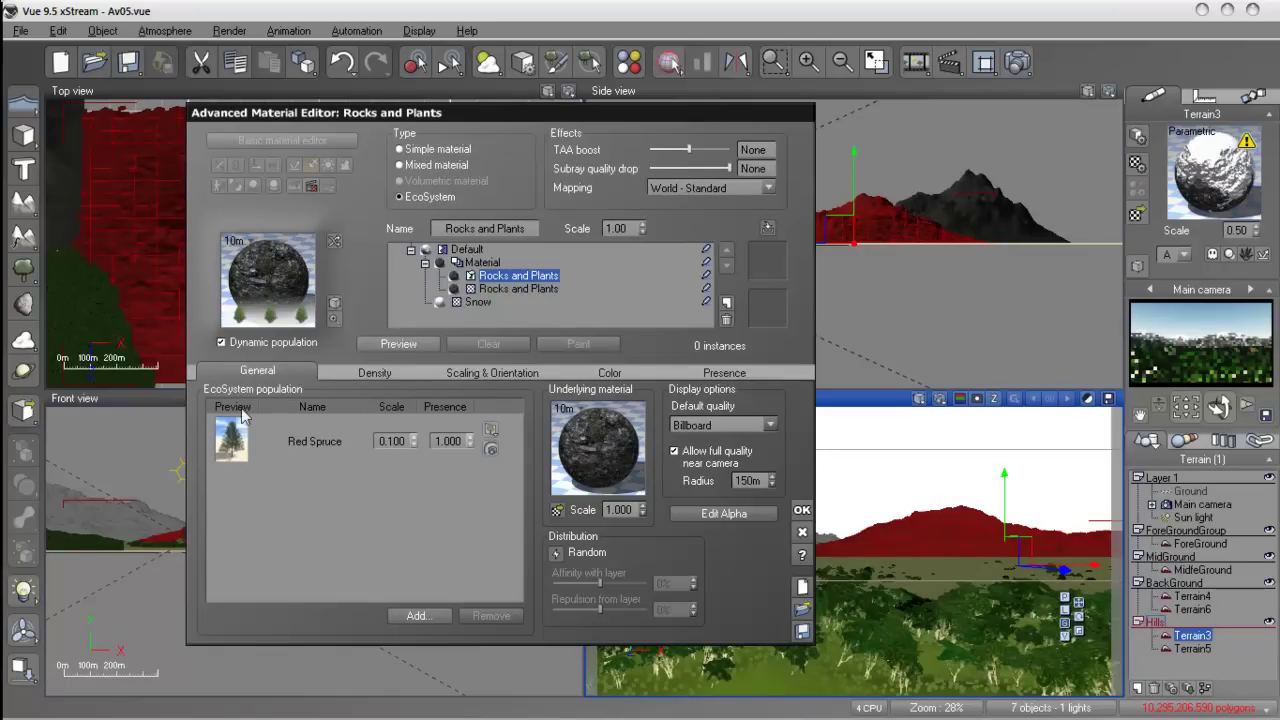
left_click(387, 346)
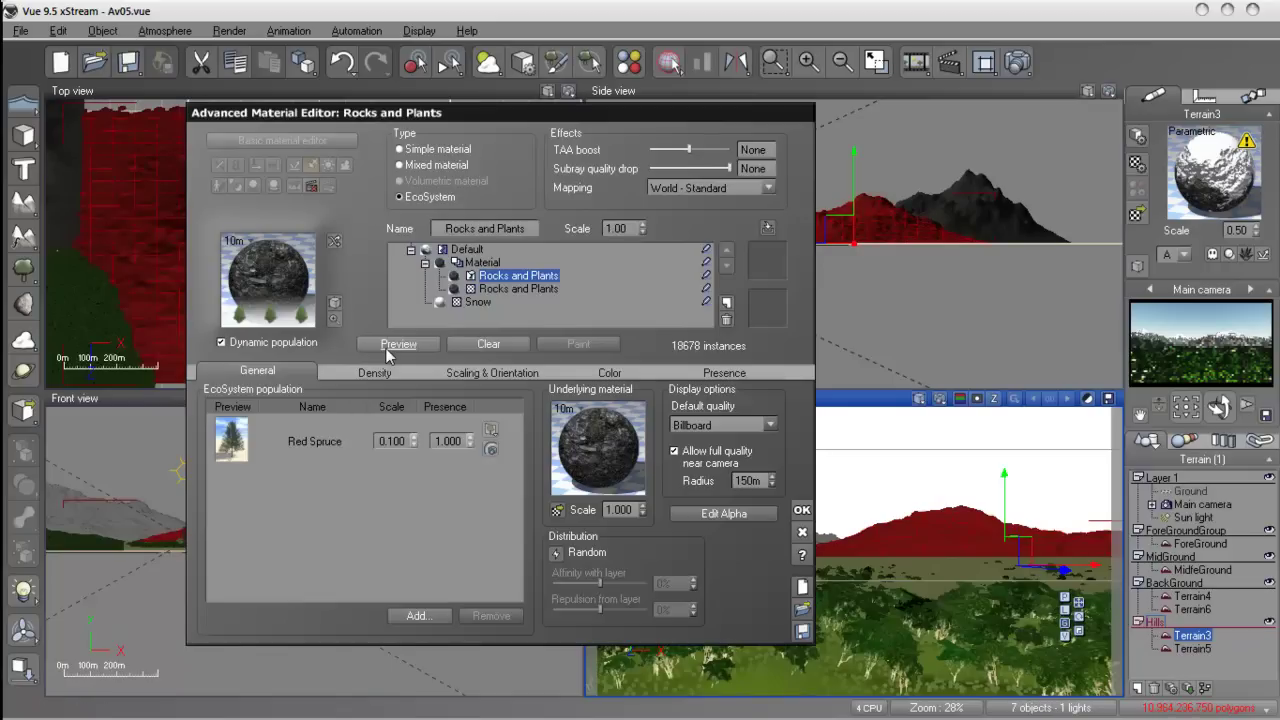
left_click(800, 514)
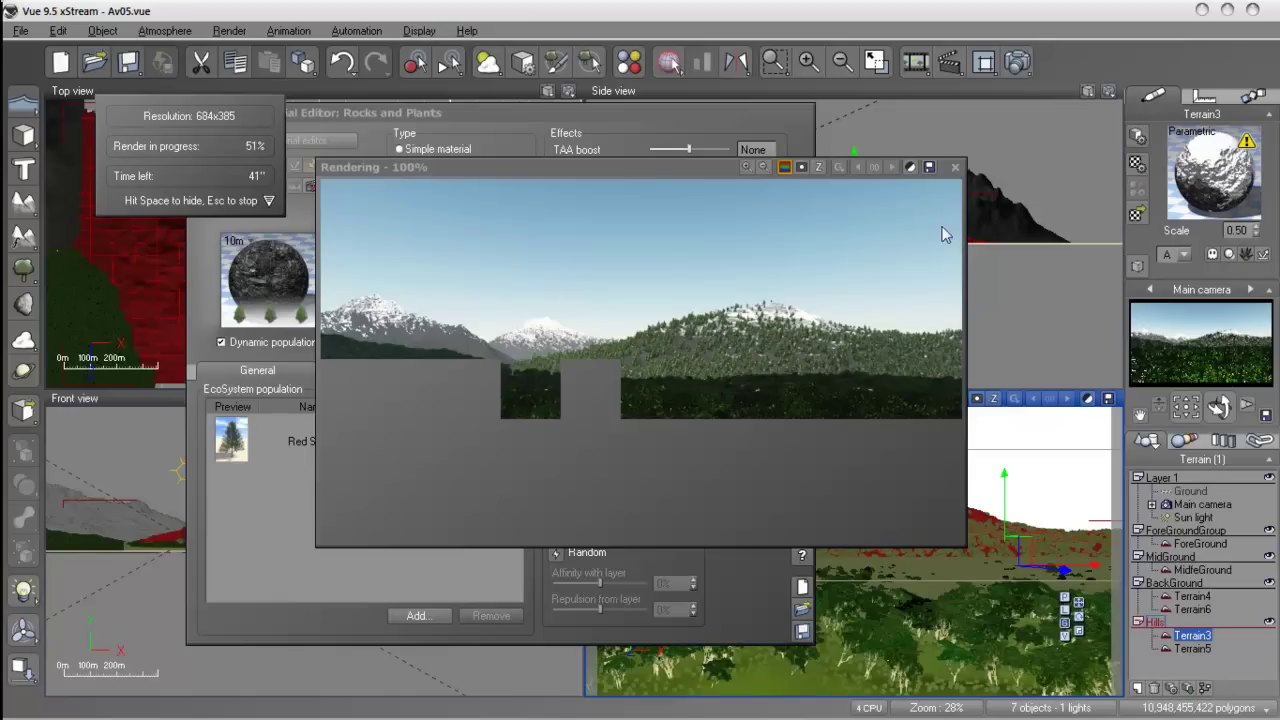
Step: Check the spruce-covered hill in the running test render, stop it and close the render display
left_click(651, 297)
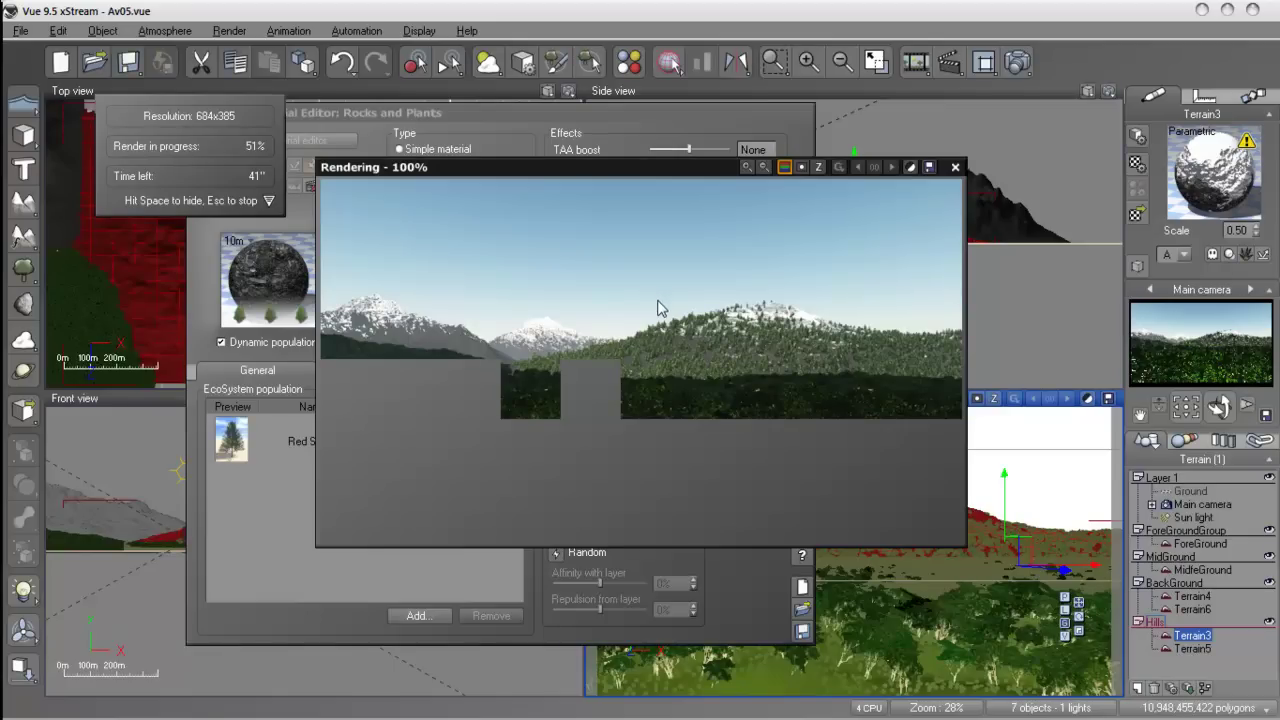
key("Escape")
left_click(955, 167)
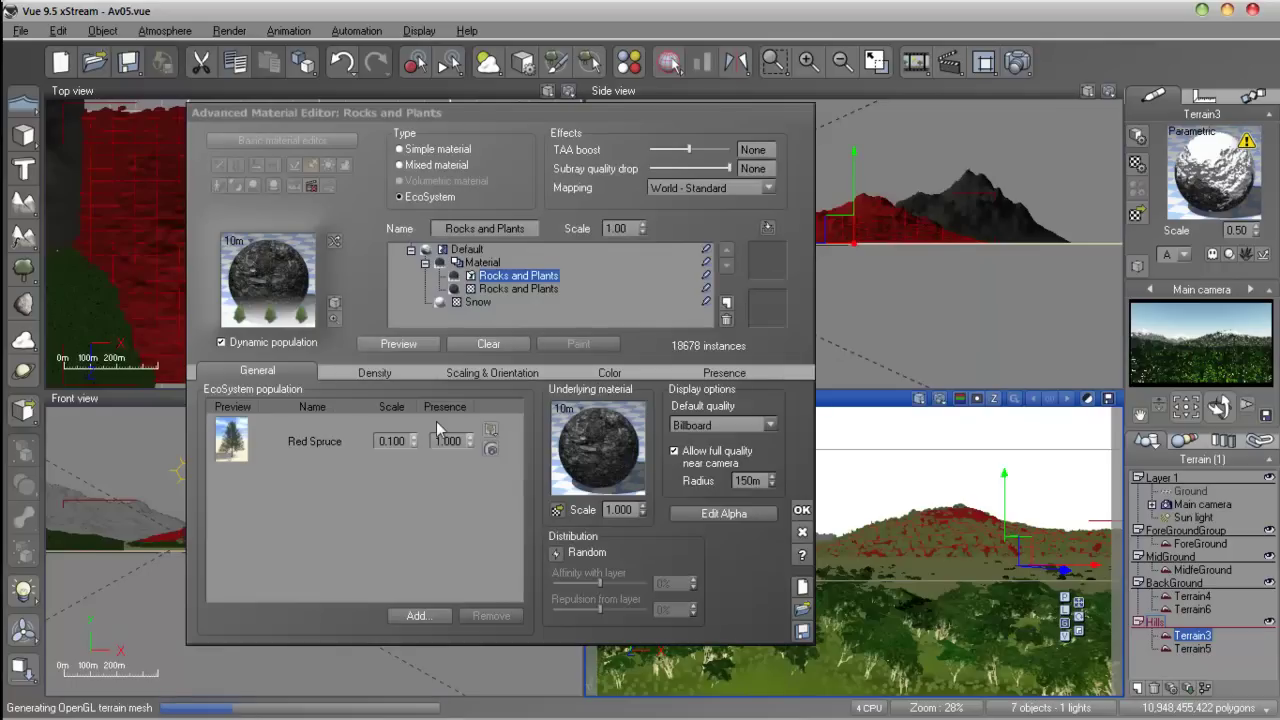
Step: Enable variable color for the Rocks and Plants EcoSystem and load the Foliage color map from Rocks and Grass
left_click(608, 373)
left_click(433, 389)
right_click(558, 418)
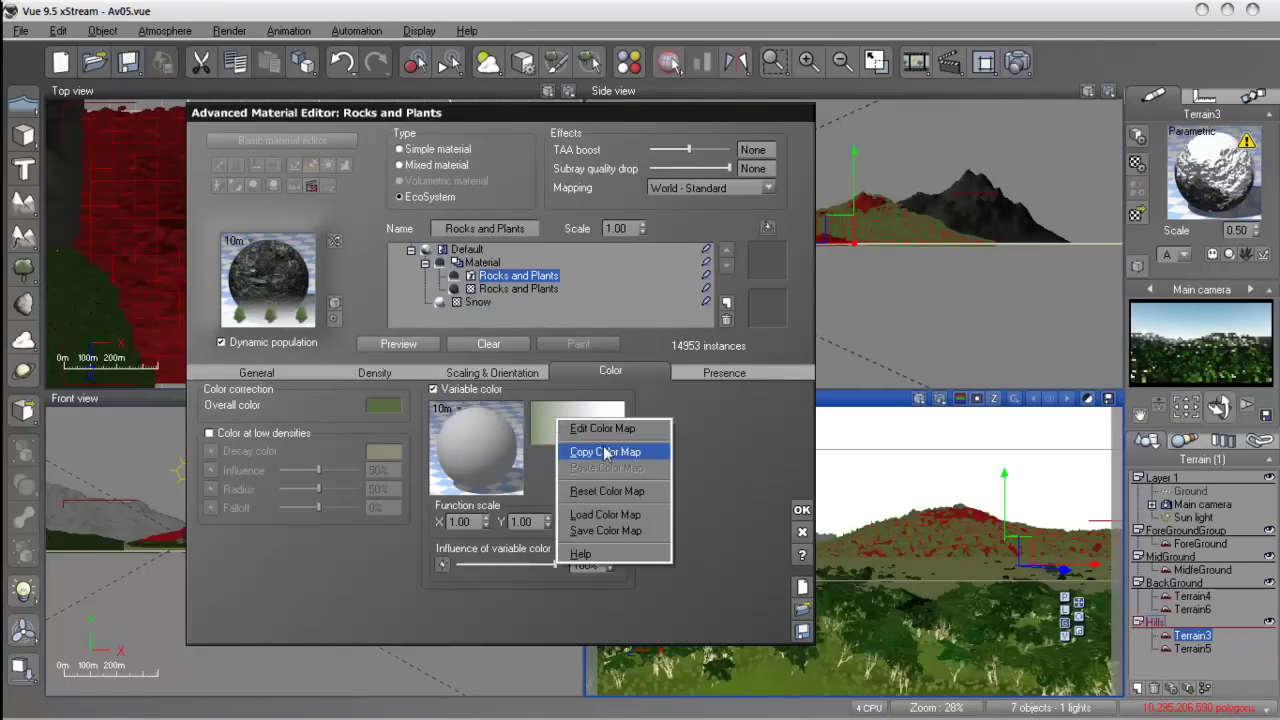
left_click(622, 516)
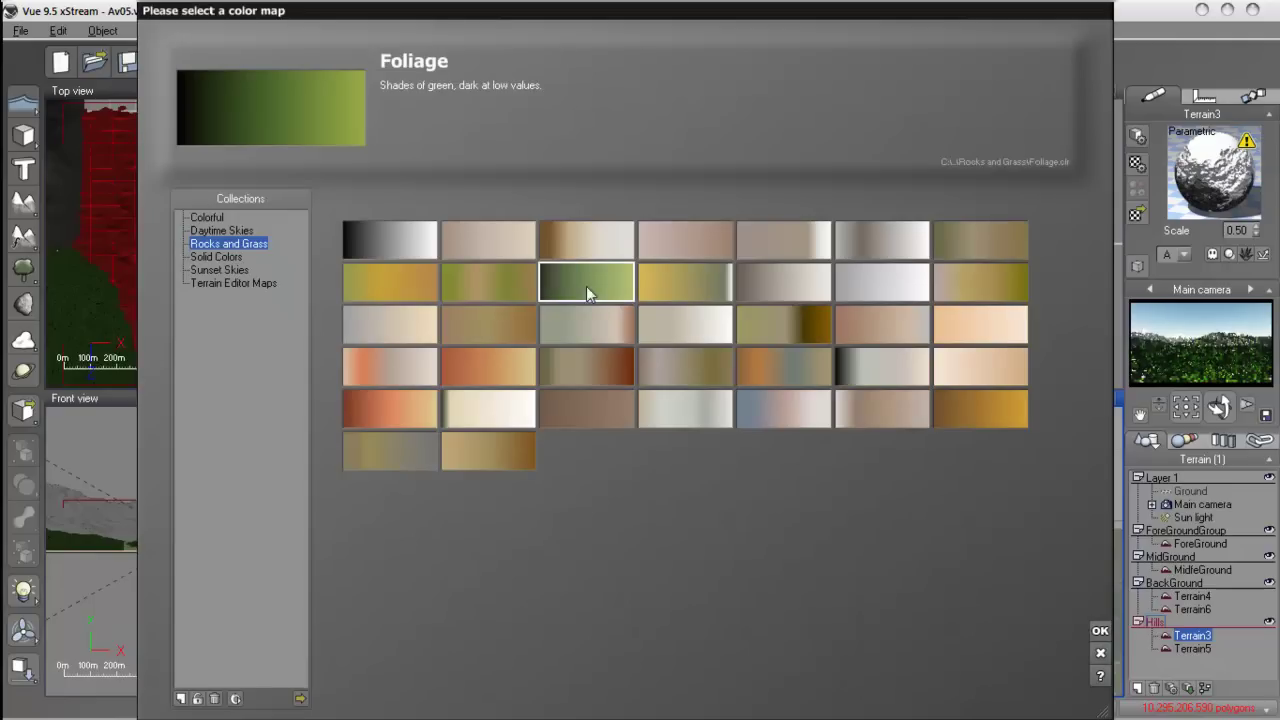
left_click(1098, 631)
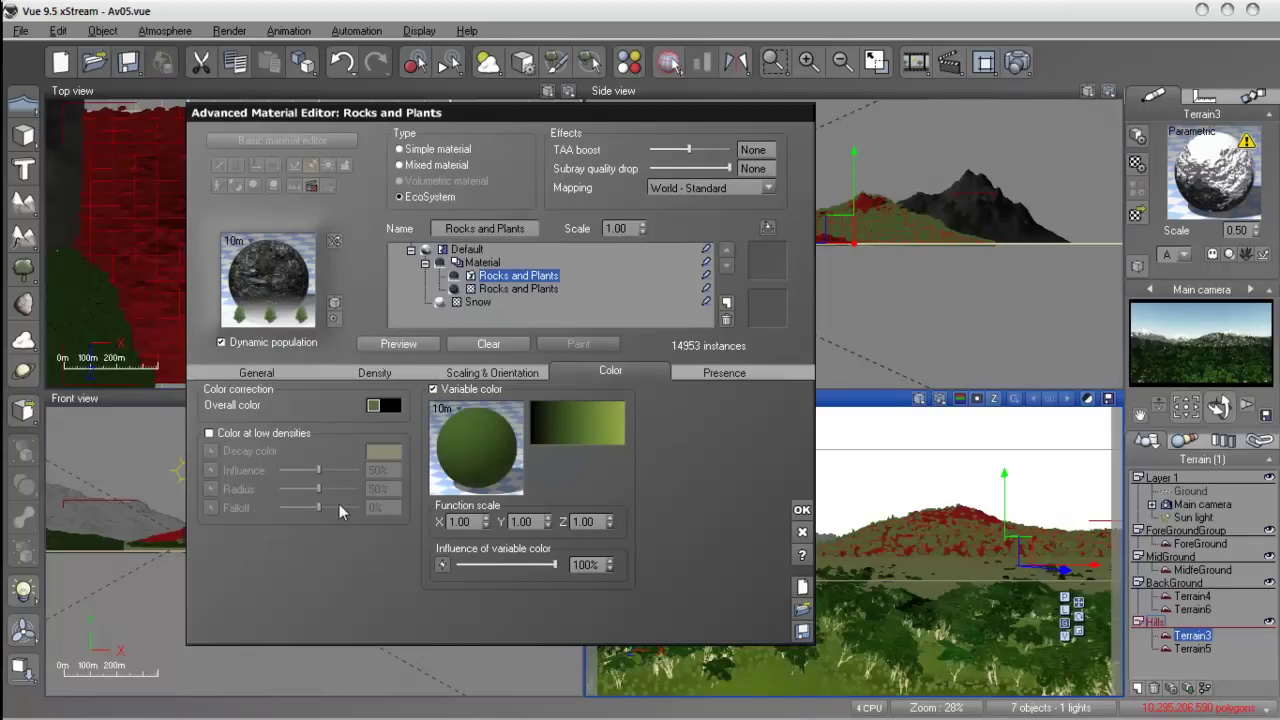
Step: Enable color at low densities with an olive-green decay color, 74% influence, 74% radius and 35% falloff
left_click(209, 433)
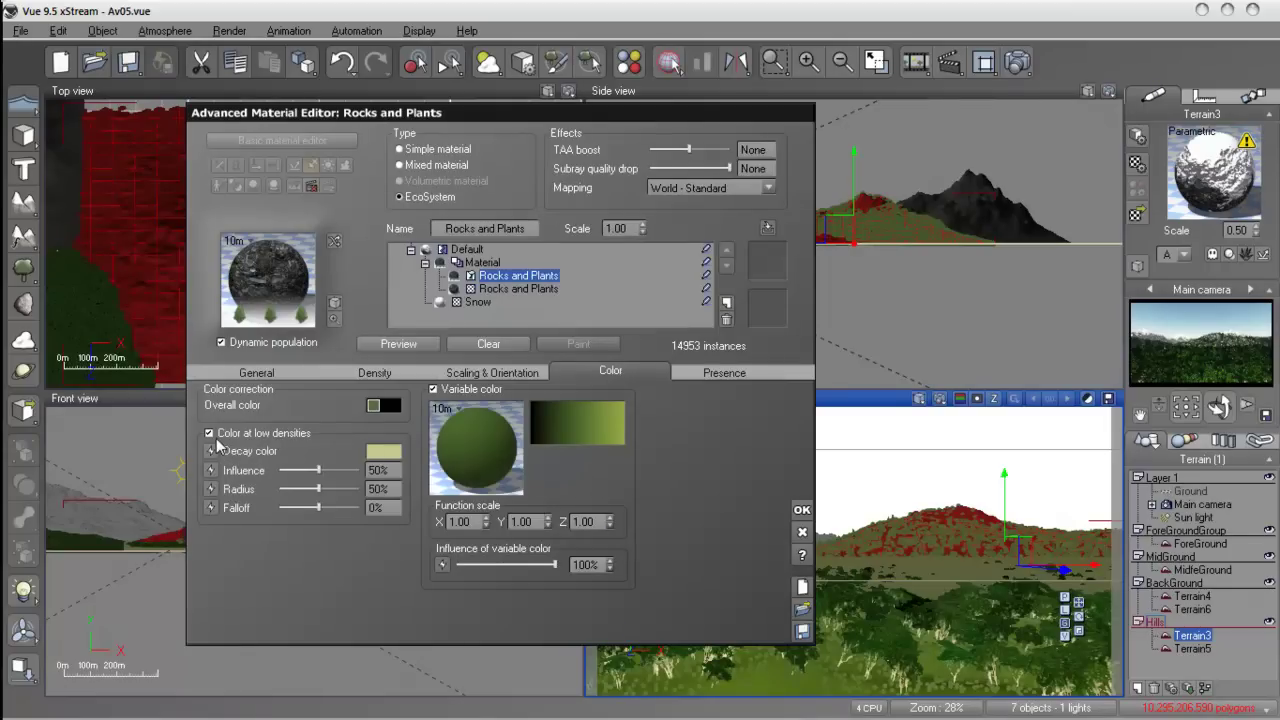
left_click_drag(318, 470, 344, 472)
left_click(390, 451)
scroll(356, 470, "down", 5)
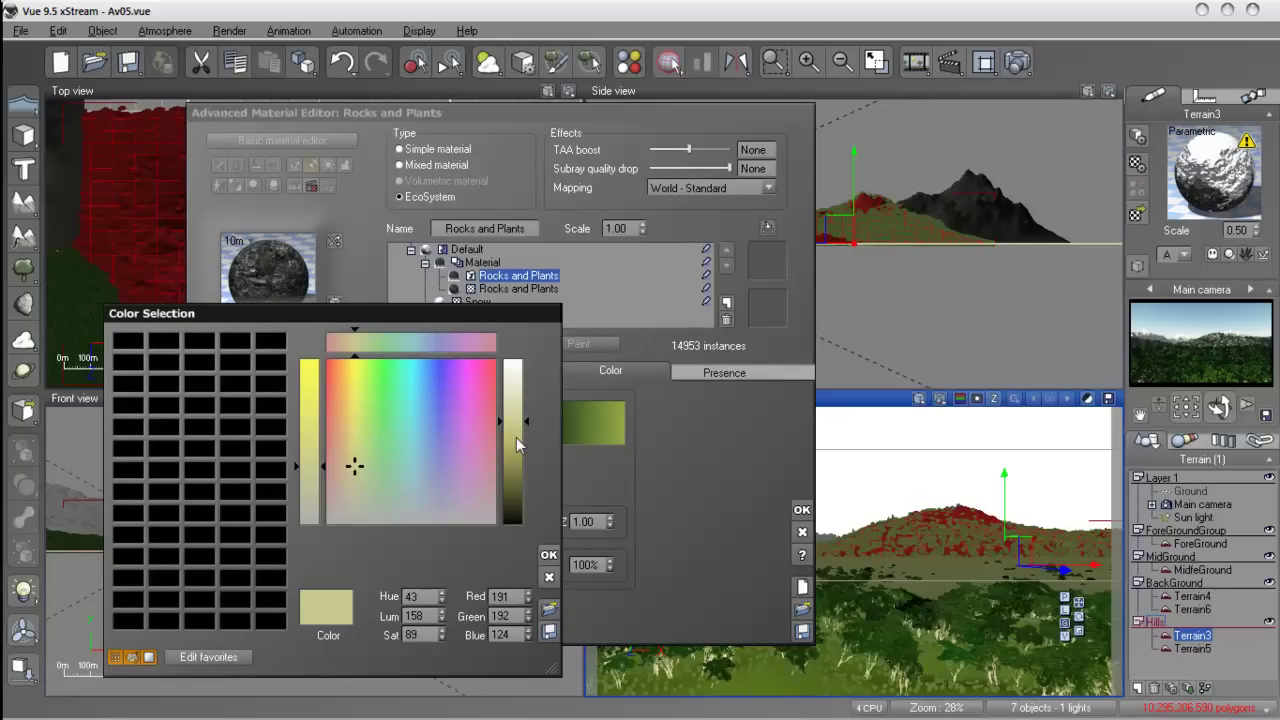
mouse_move(355, 470)
left_mouse_down()
mouse_move(323, 452)
mouse_move(323, 436)
left_mouse_up()
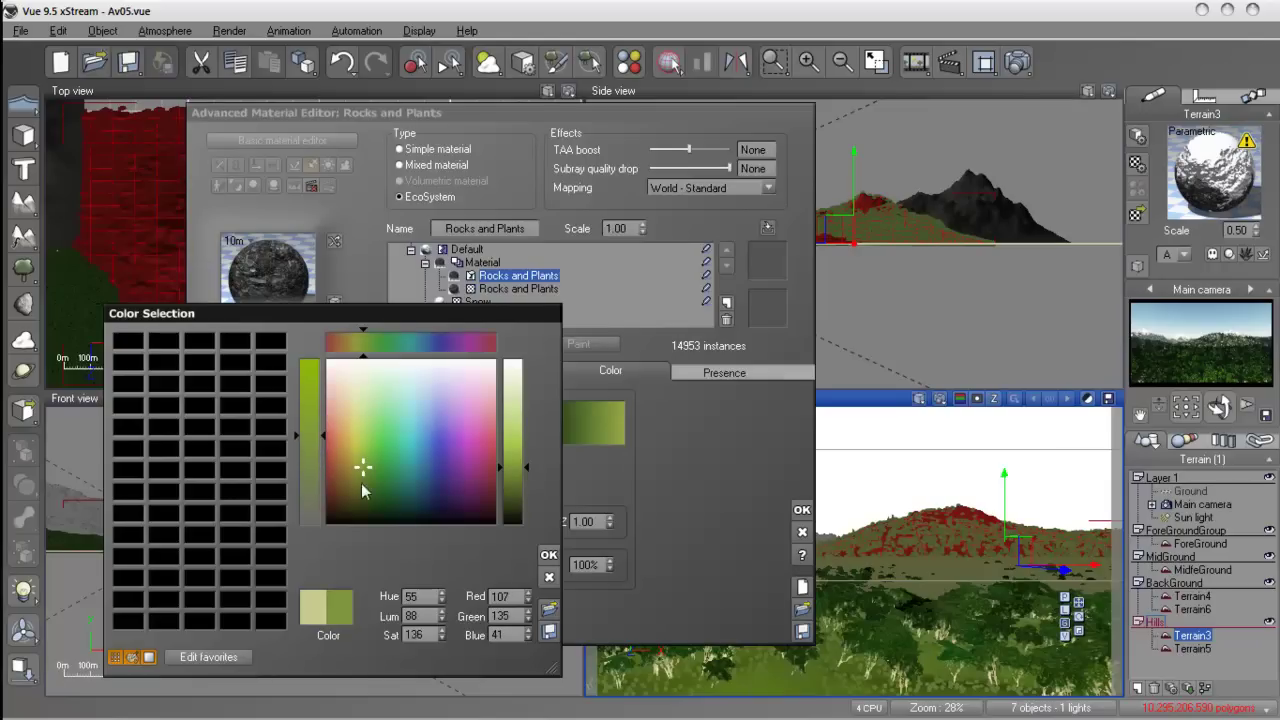
left_click(547, 551)
mouse_move(325, 491)
left_mouse_down()
mouse_move(336, 491)
mouse_move(332, 509)
mouse_move(341, 489)
left_mouse_up()
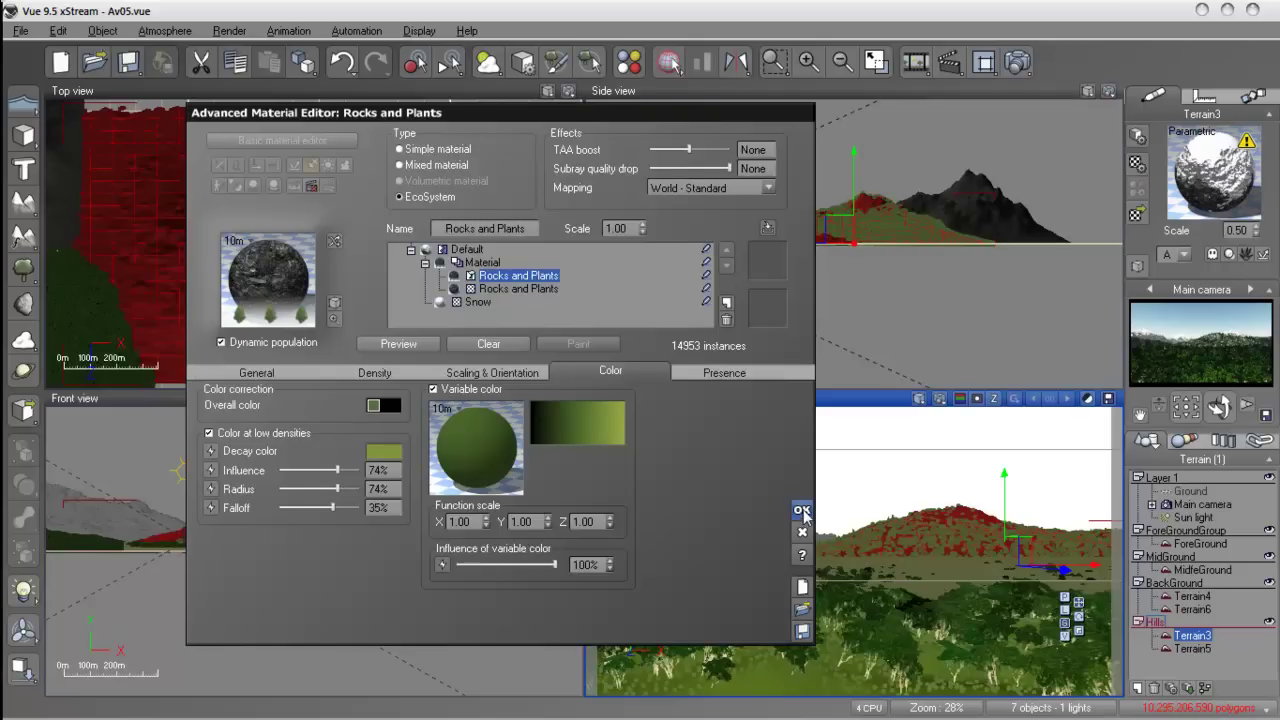
Step: Purge memory, preview the recolored spruce population on Terrain3 and accept the material changes
left_click(384, 345)
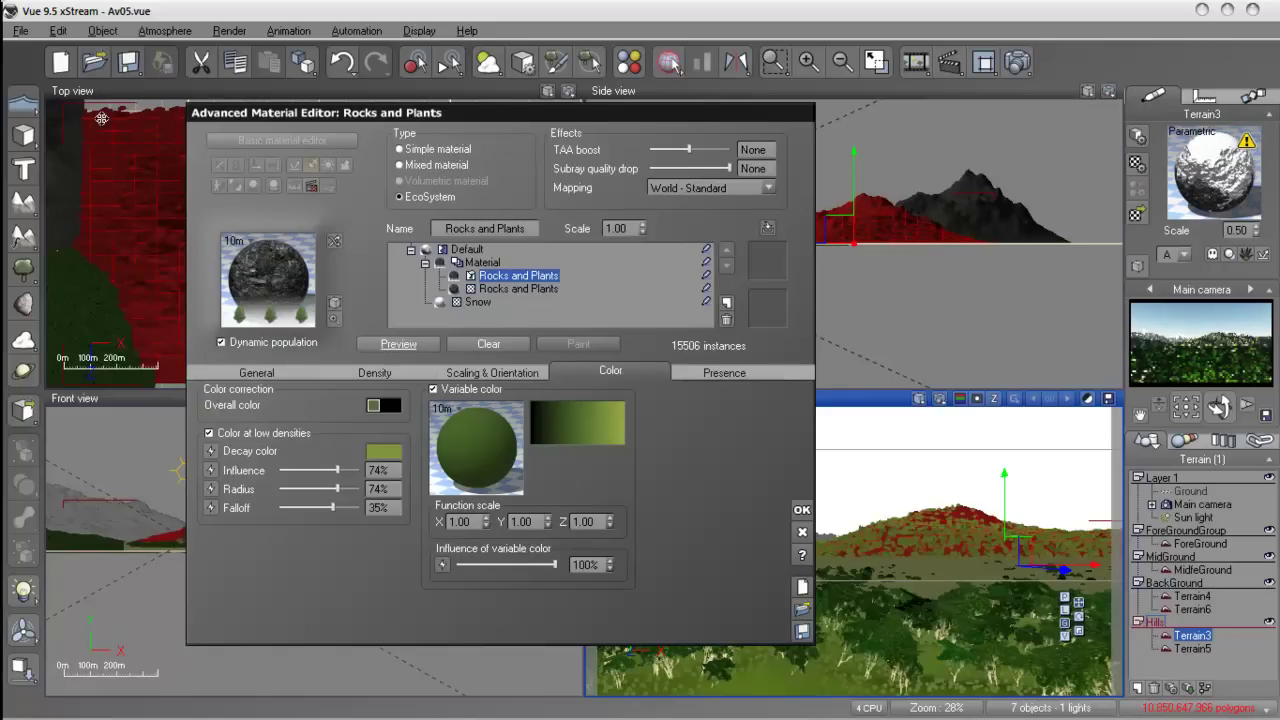
left_click(19, 32)
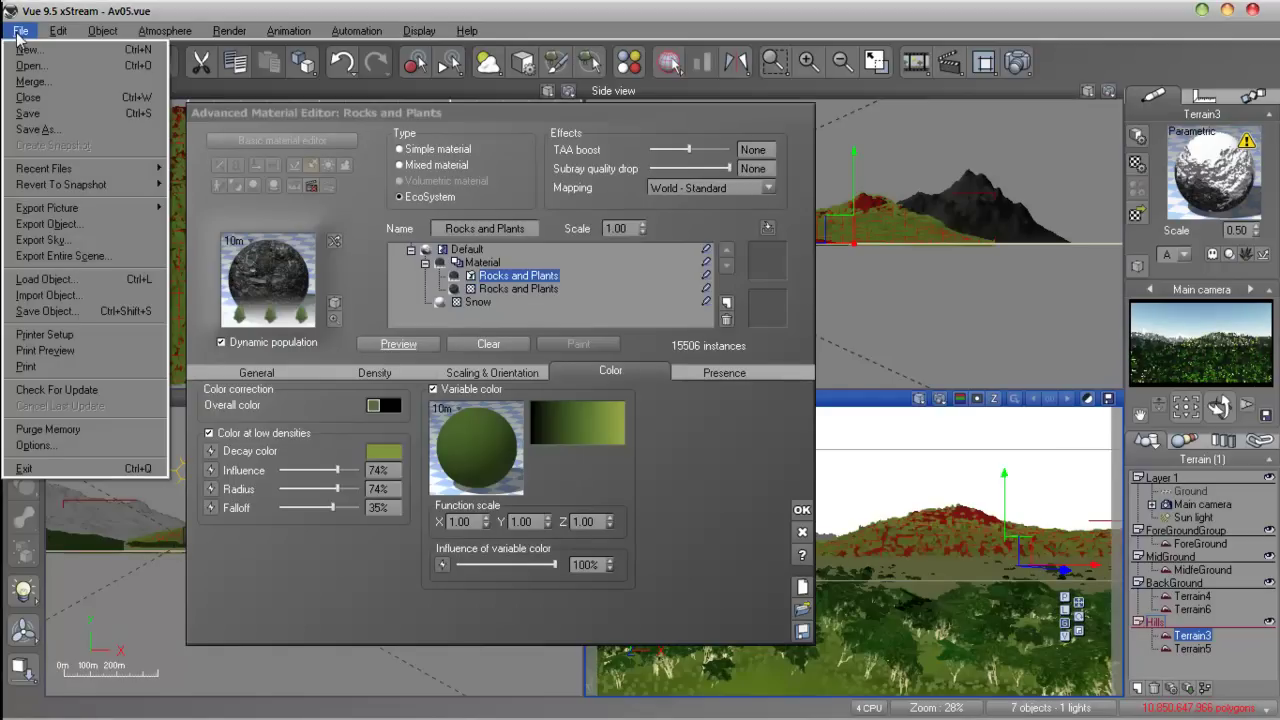
left_click(58, 433)
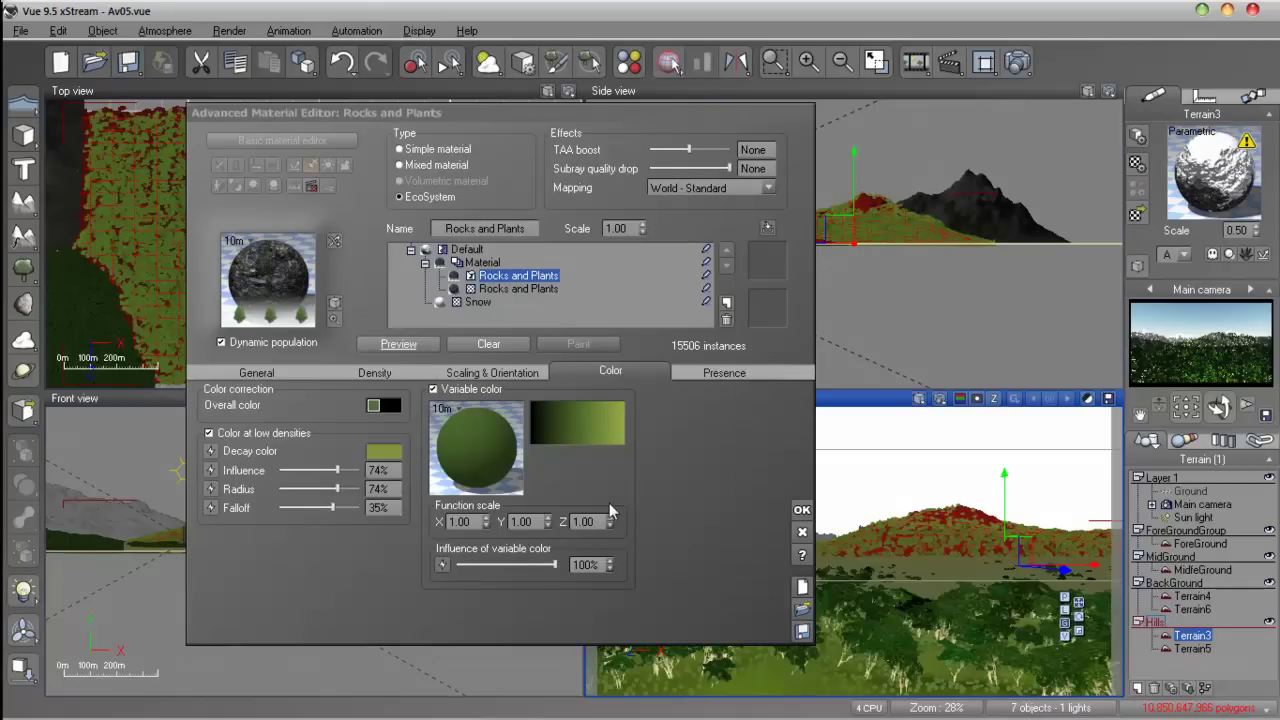
left_click(387, 349)
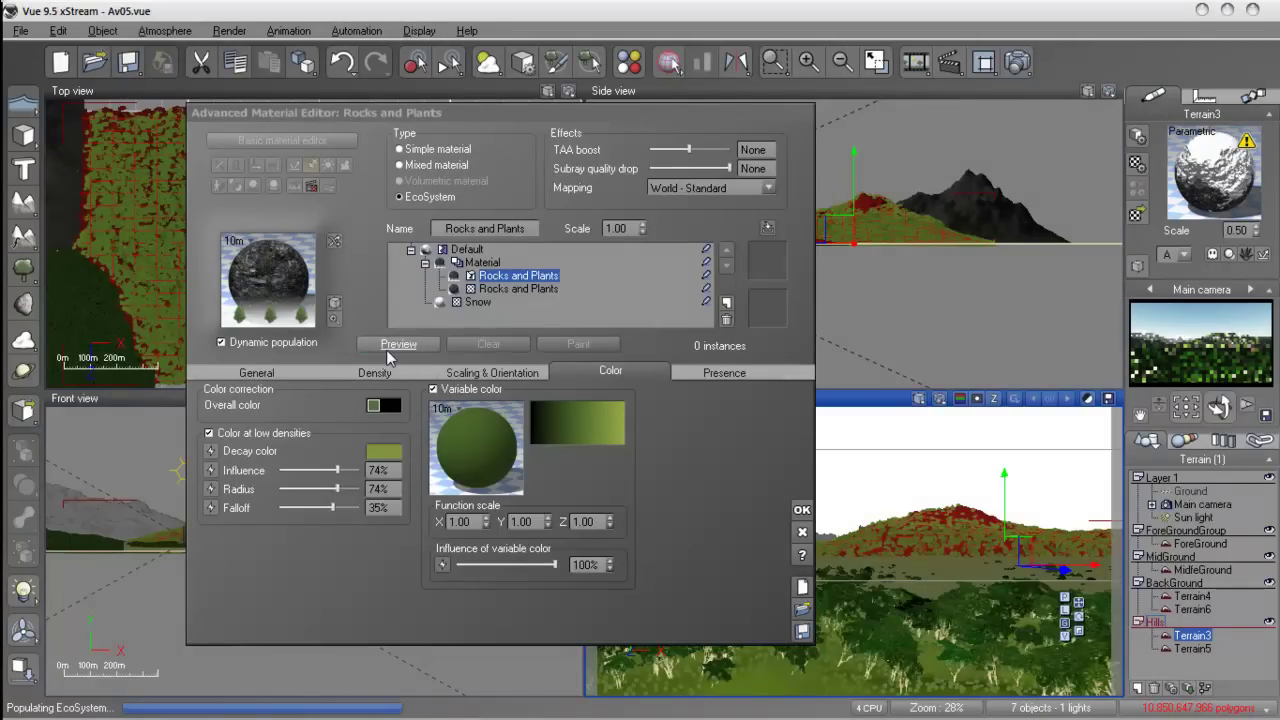
left_click(397, 344)
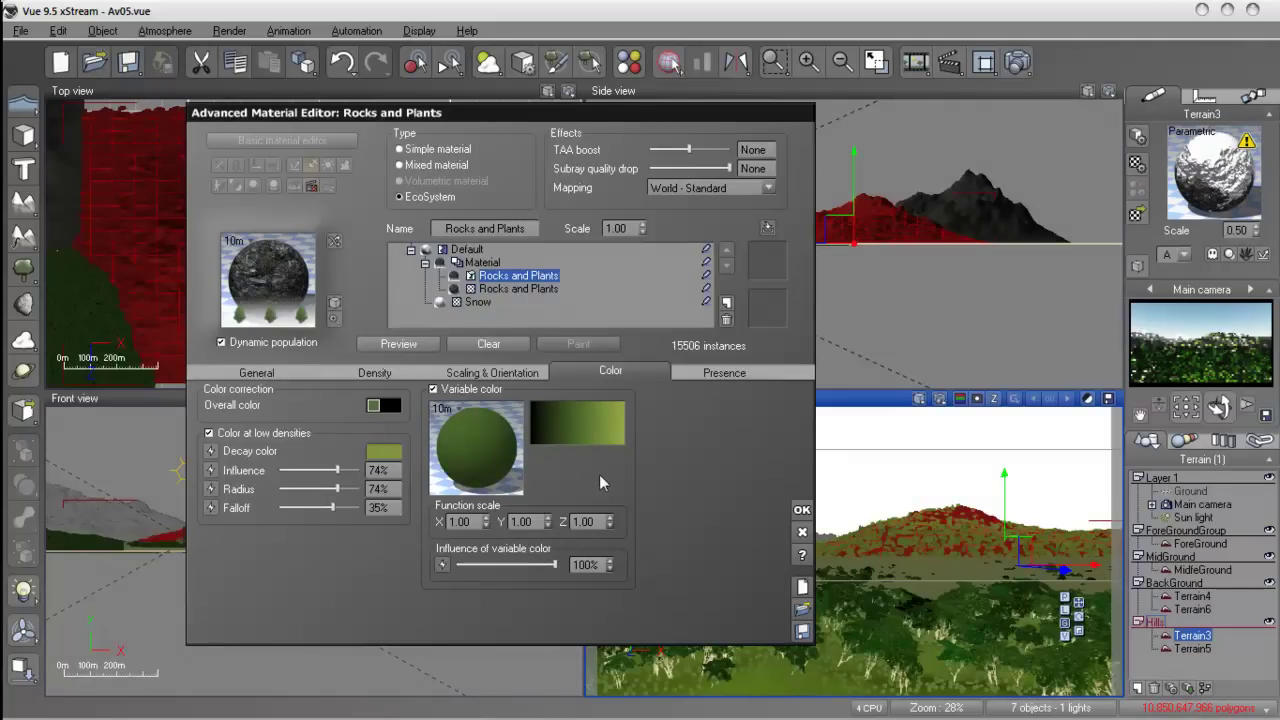
left_click(802, 510)
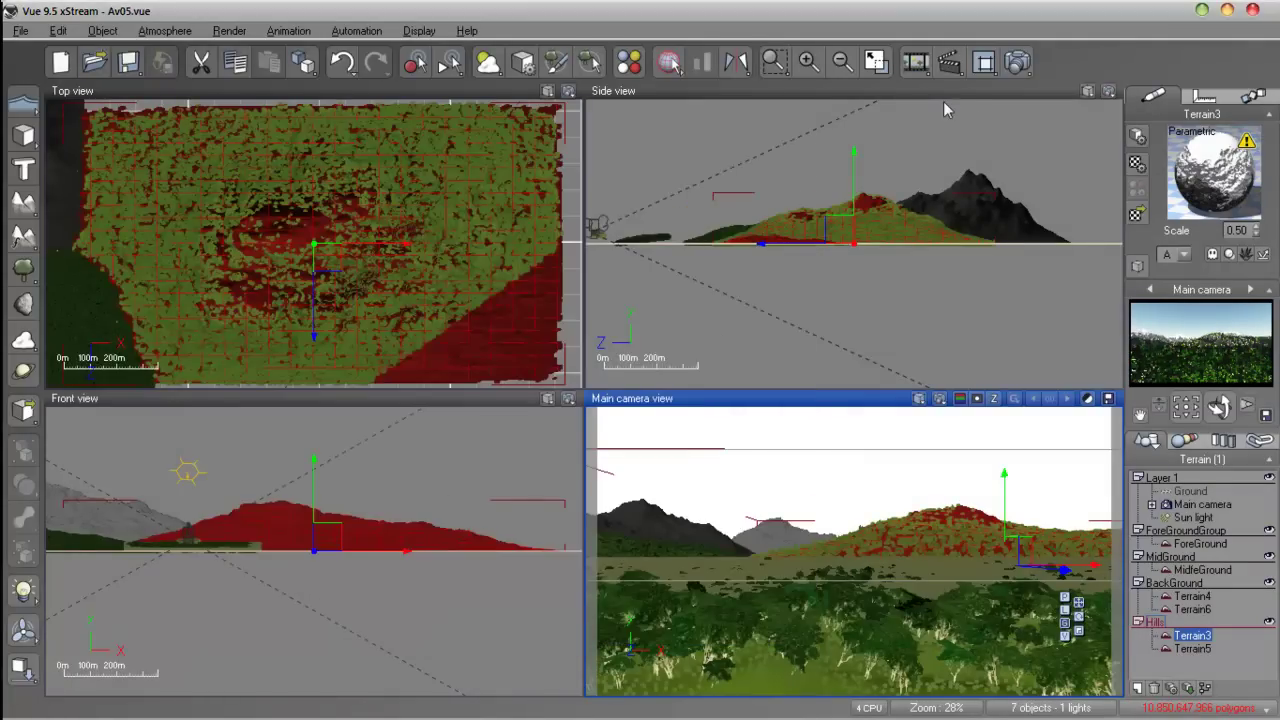
Step: Test-render the main camera view to check the spruce colors on the hill, stopping and closing it once the hill is rendered
left_click(1017, 62)
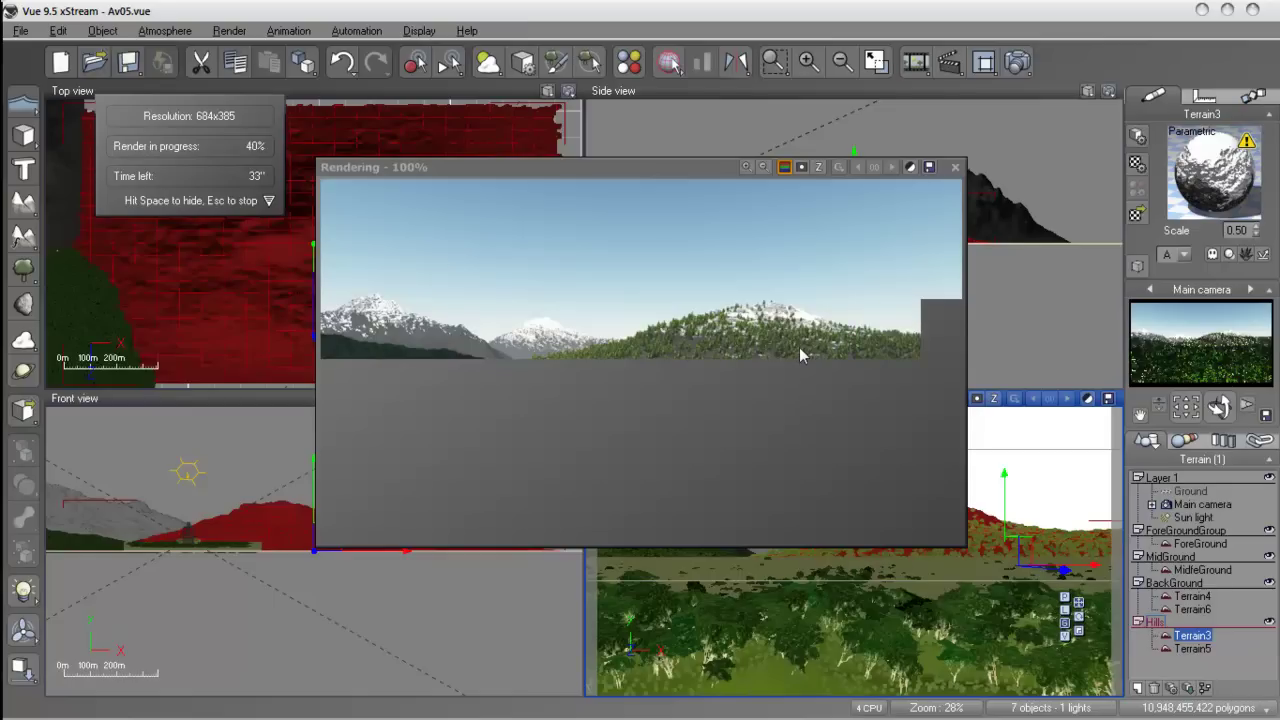
key("Escape")
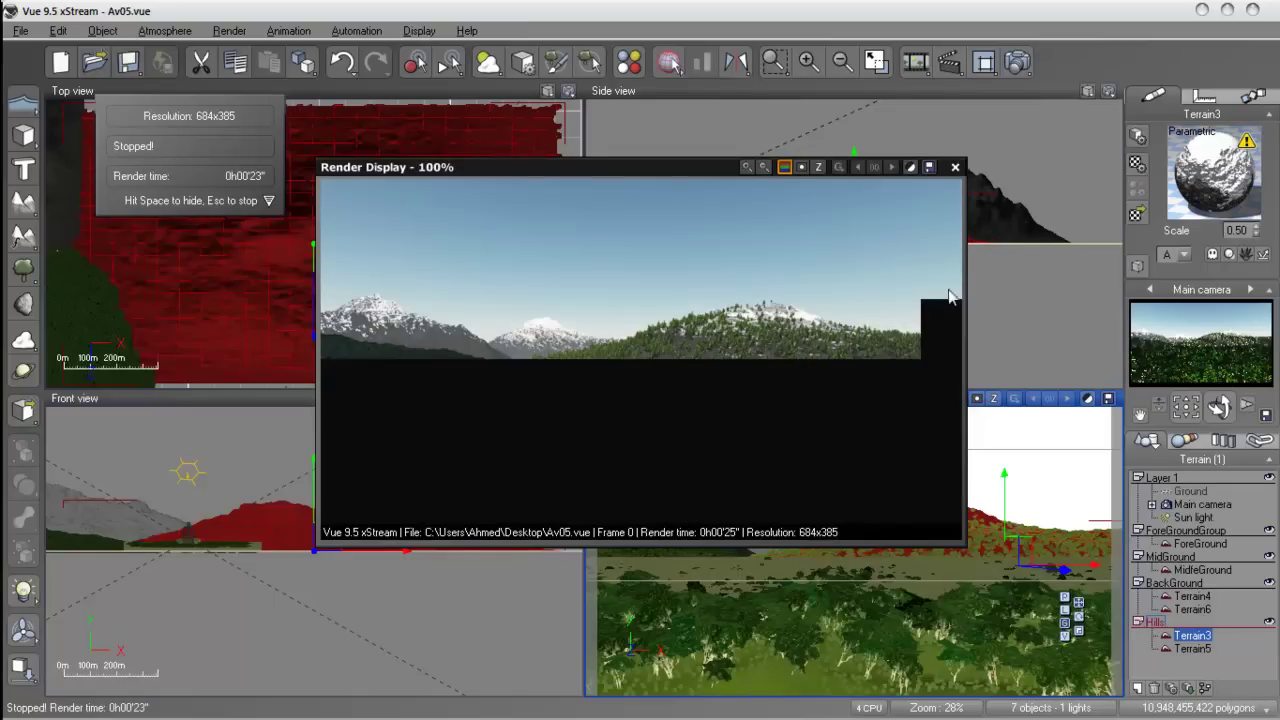
left_click(955, 168)
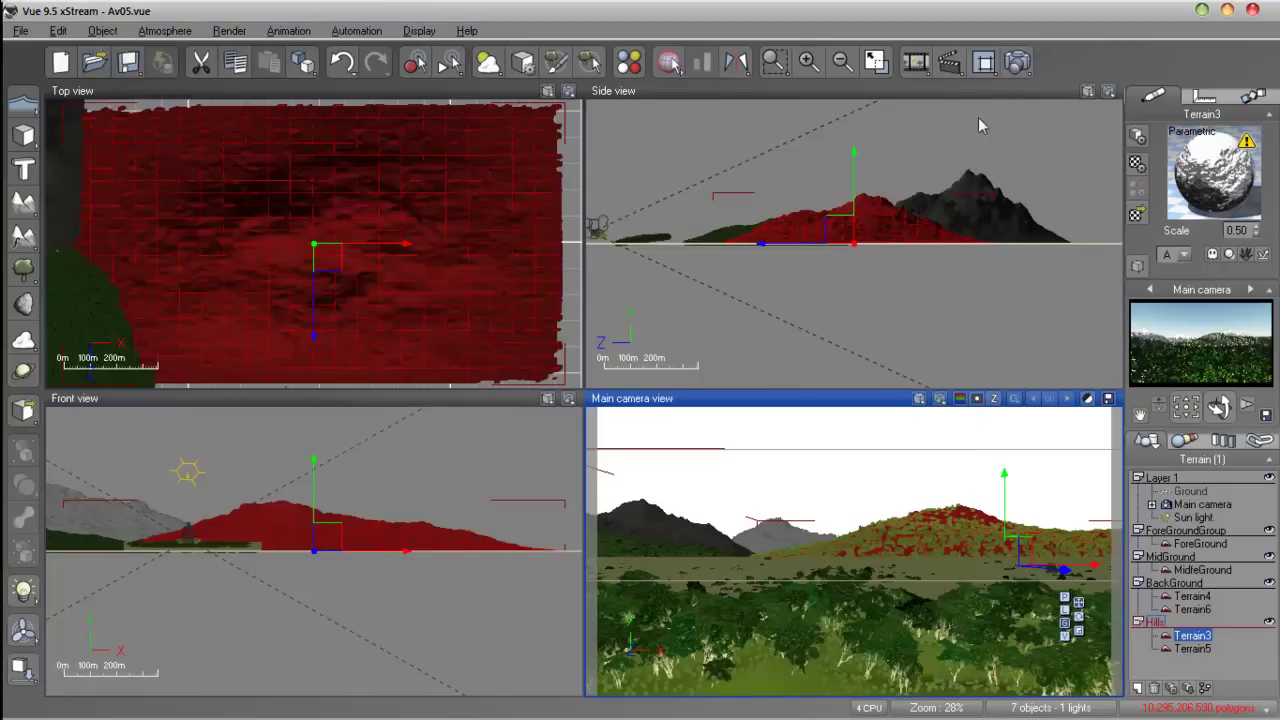
Step: Darken the low-density decay color of Terrain3's upper Rocks and Plants EcoSystem to RGB 49, 62, 18 and preview the population
double_click(1219, 186)
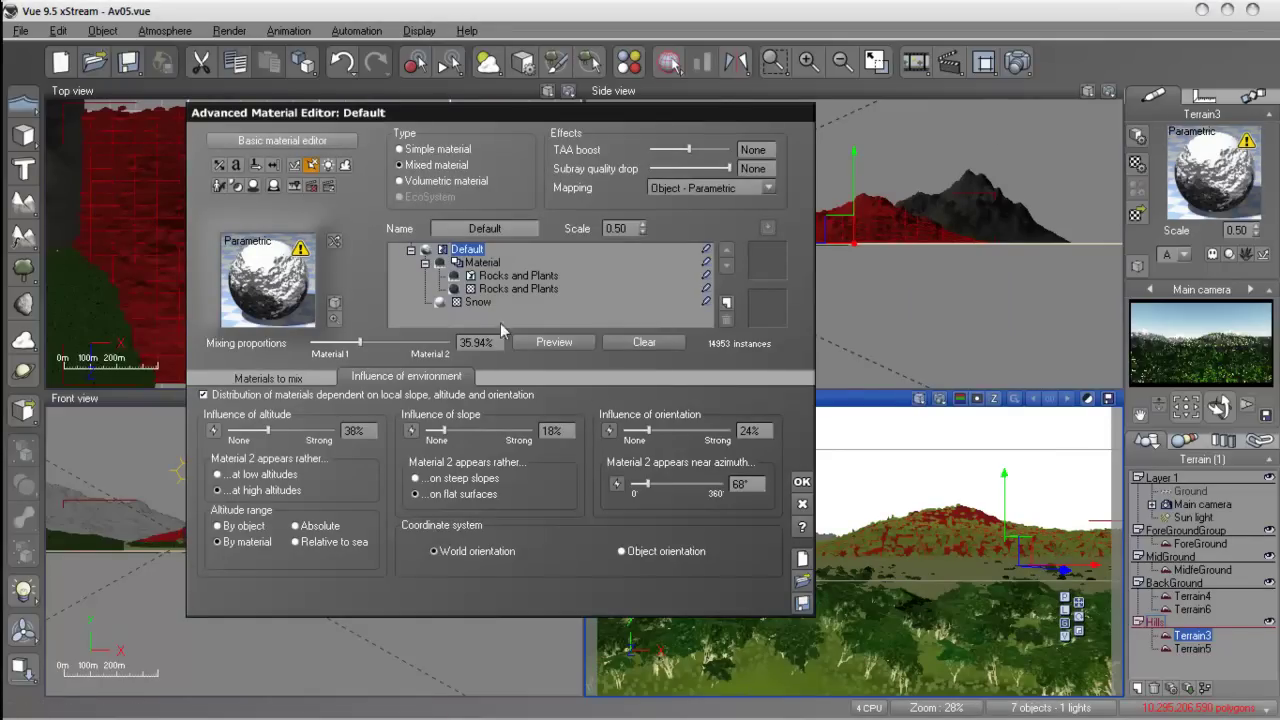
left_click(502, 276)
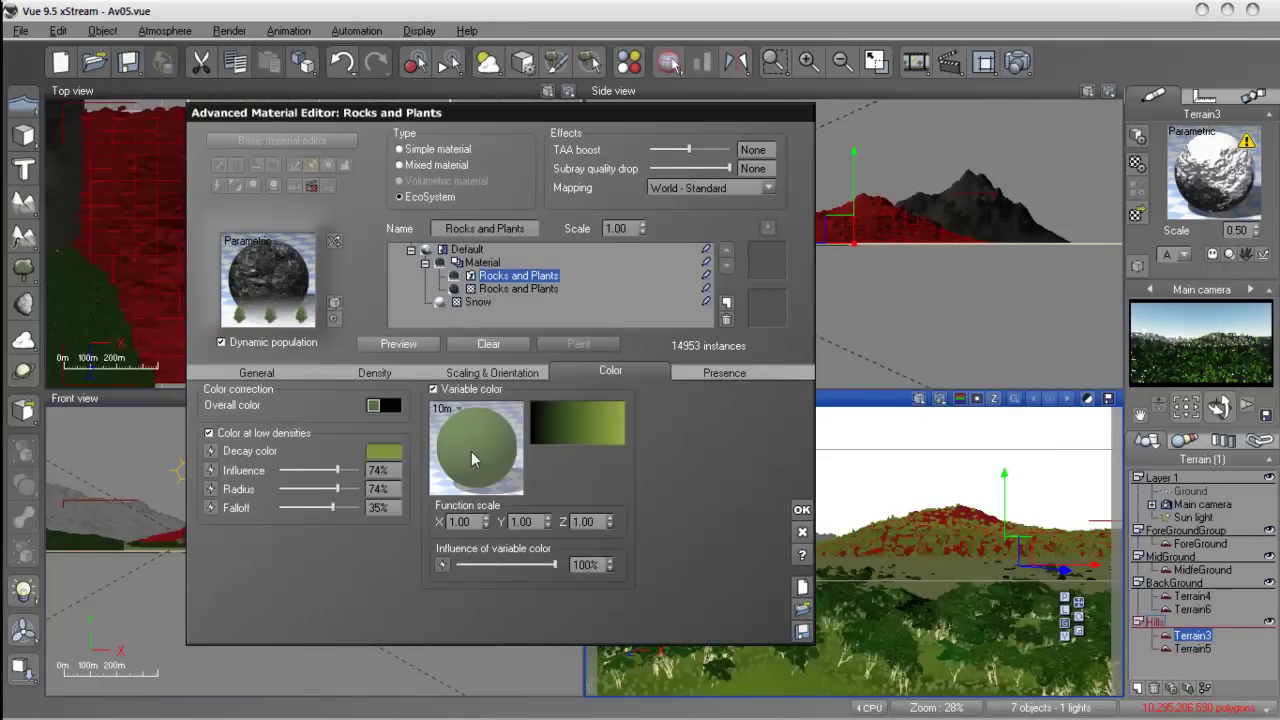
left_click(262, 373)
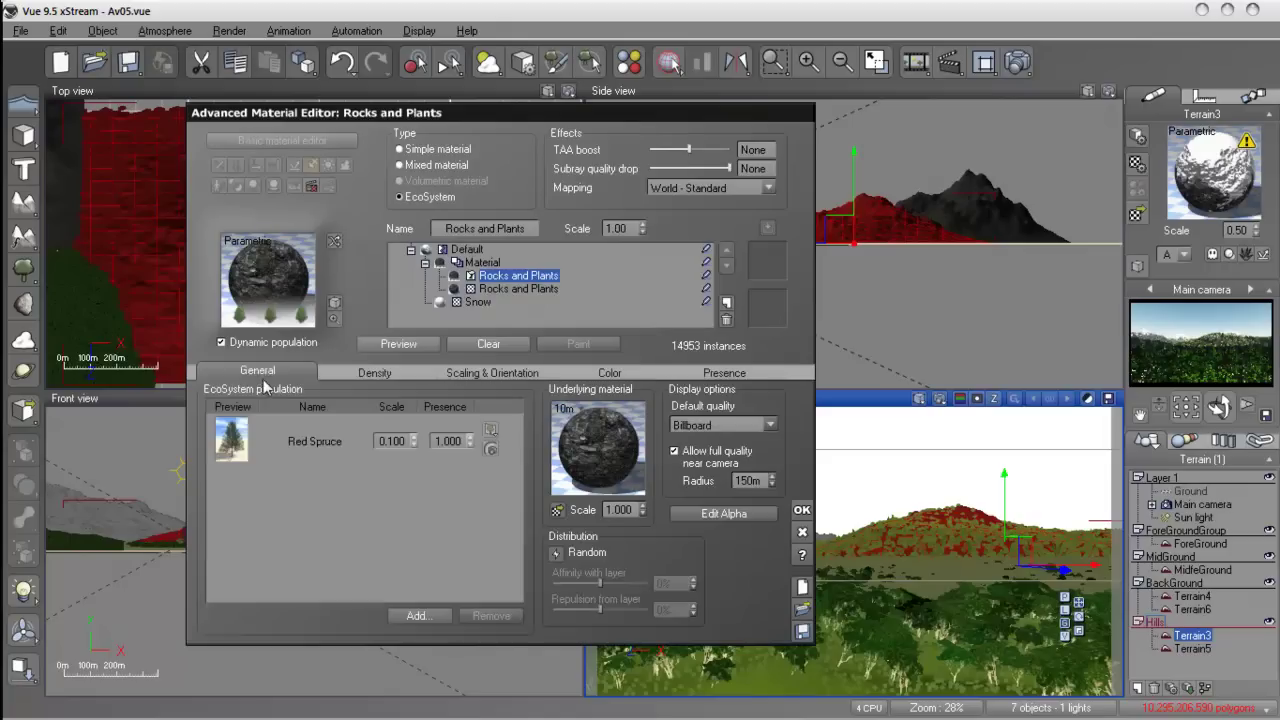
left_click(600, 373)
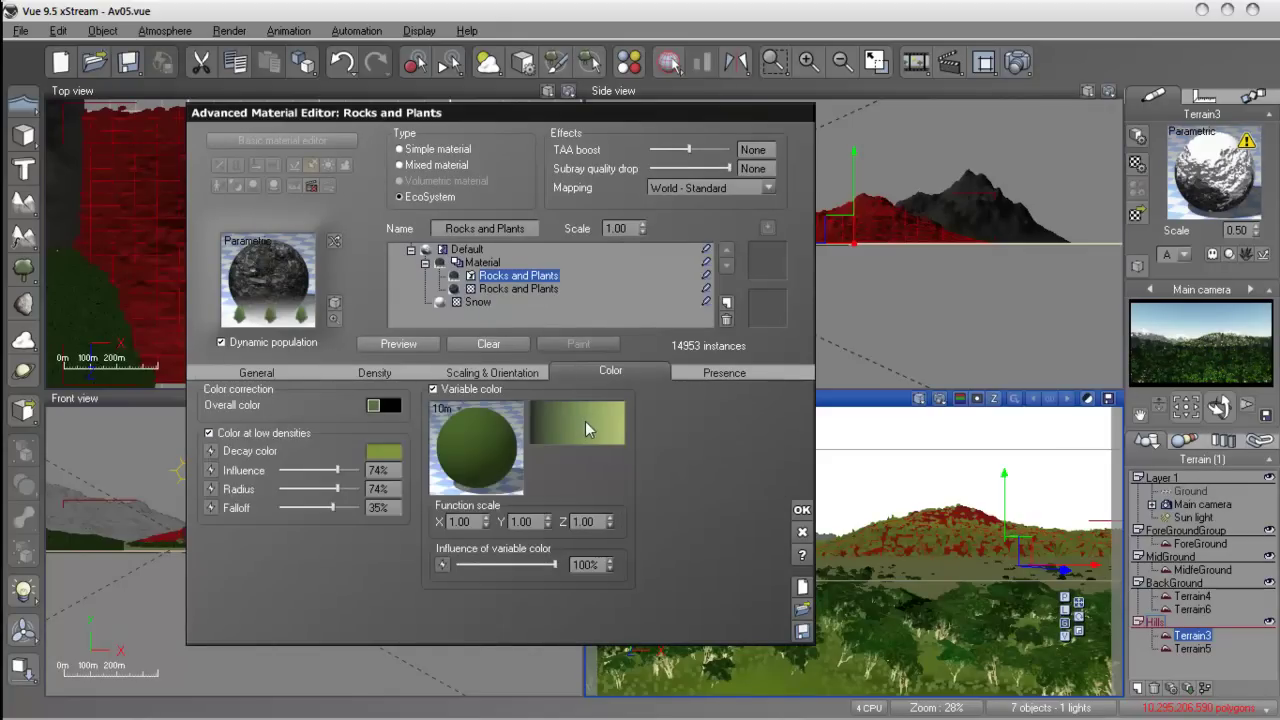
double_click(383, 453)
left_click(507, 506)
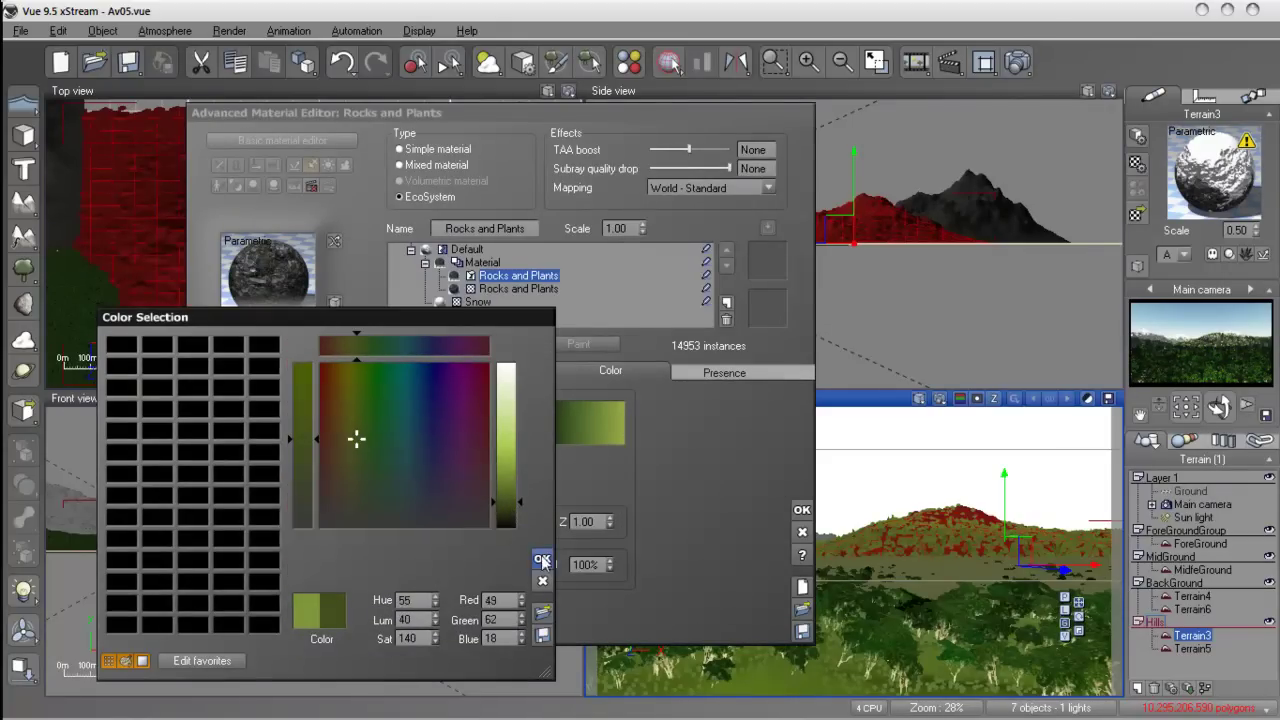
left_click(542, 558)
left_click(389, 344)
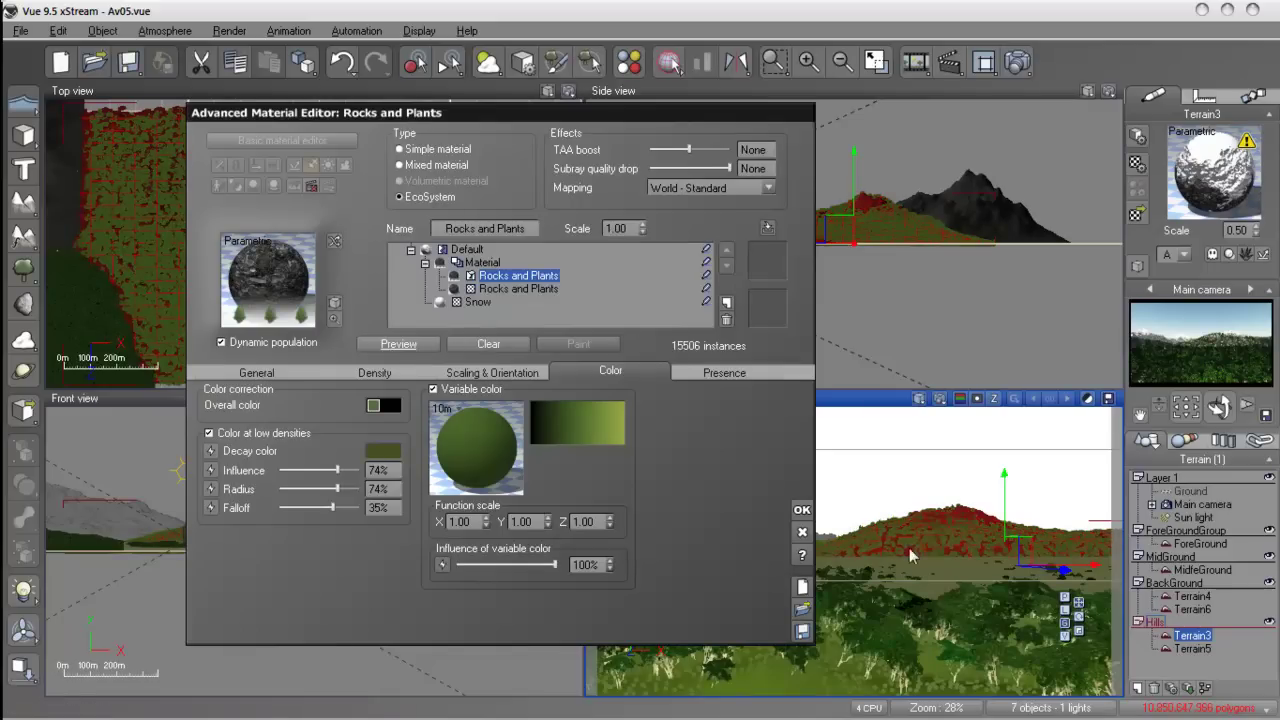
Step: Enable variable scaling, load the Clip 95% sharp (cubic) filter from Round Clip as the size filter, and preview the population
left_click(472, 375)
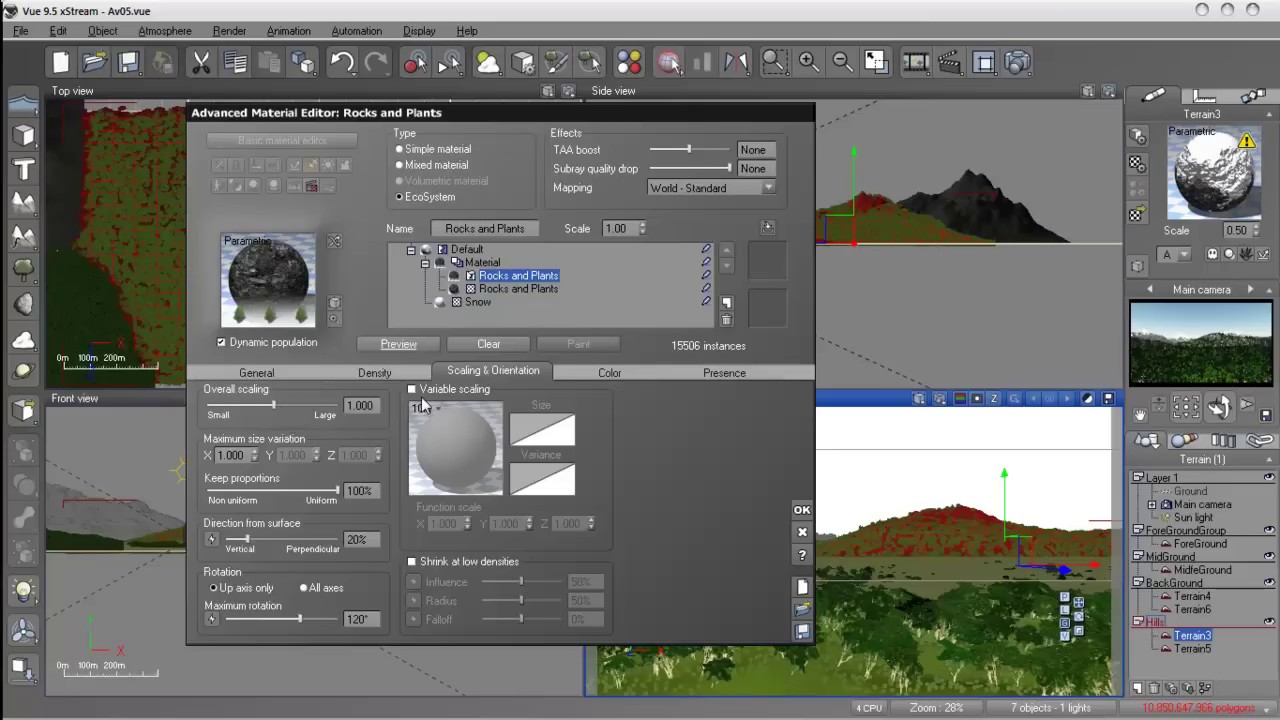
left_click(415, 392)
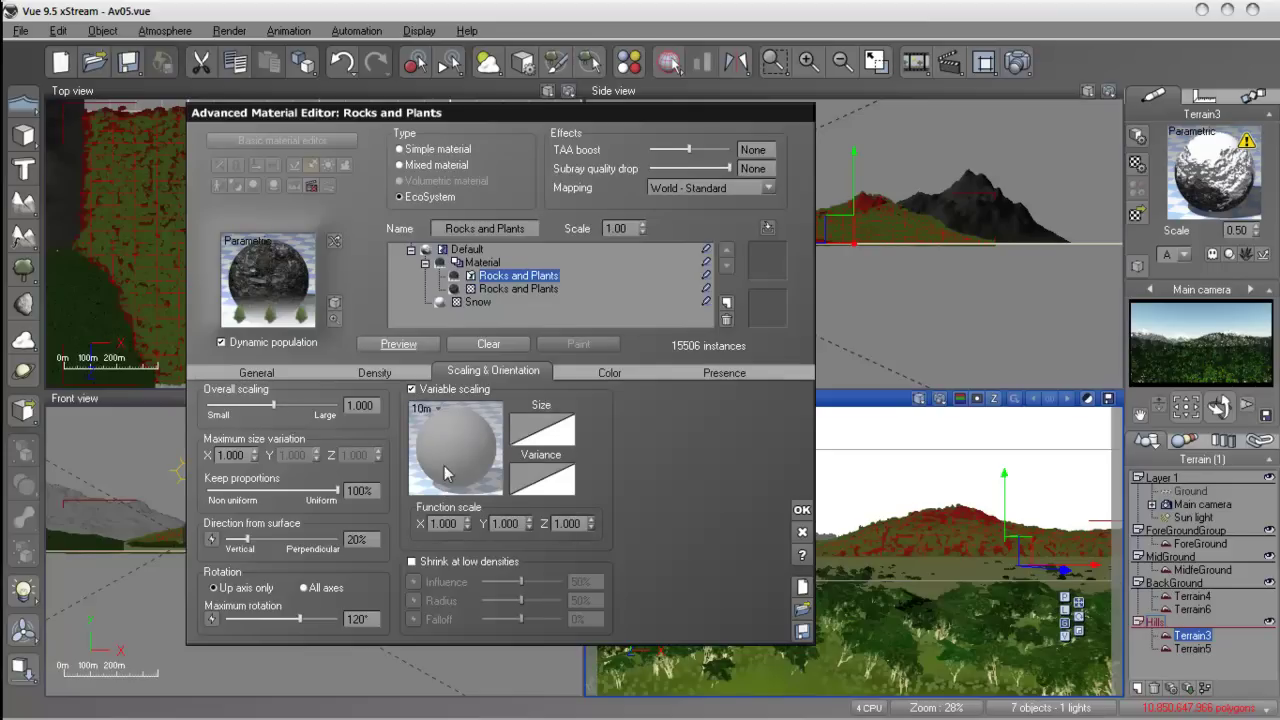
right_click(531, 436)
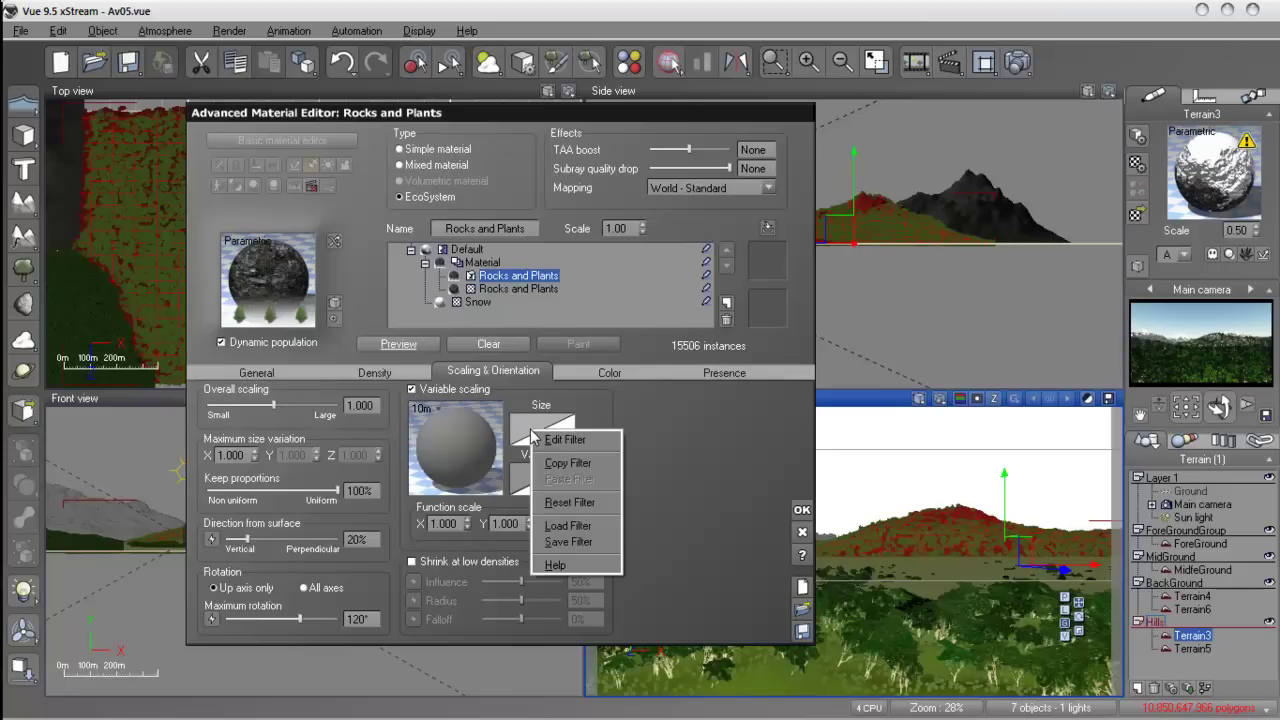
left_click(568, 525)
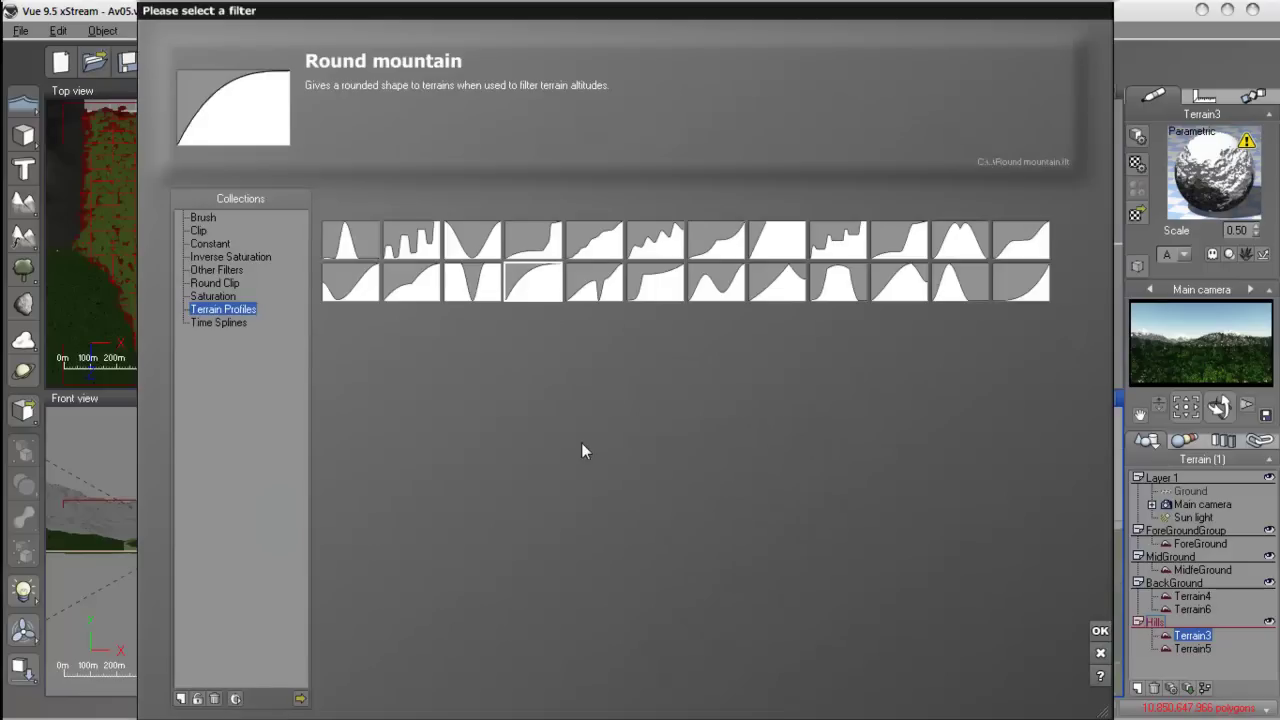
left_click(530, 290)
left_click(214, 284)
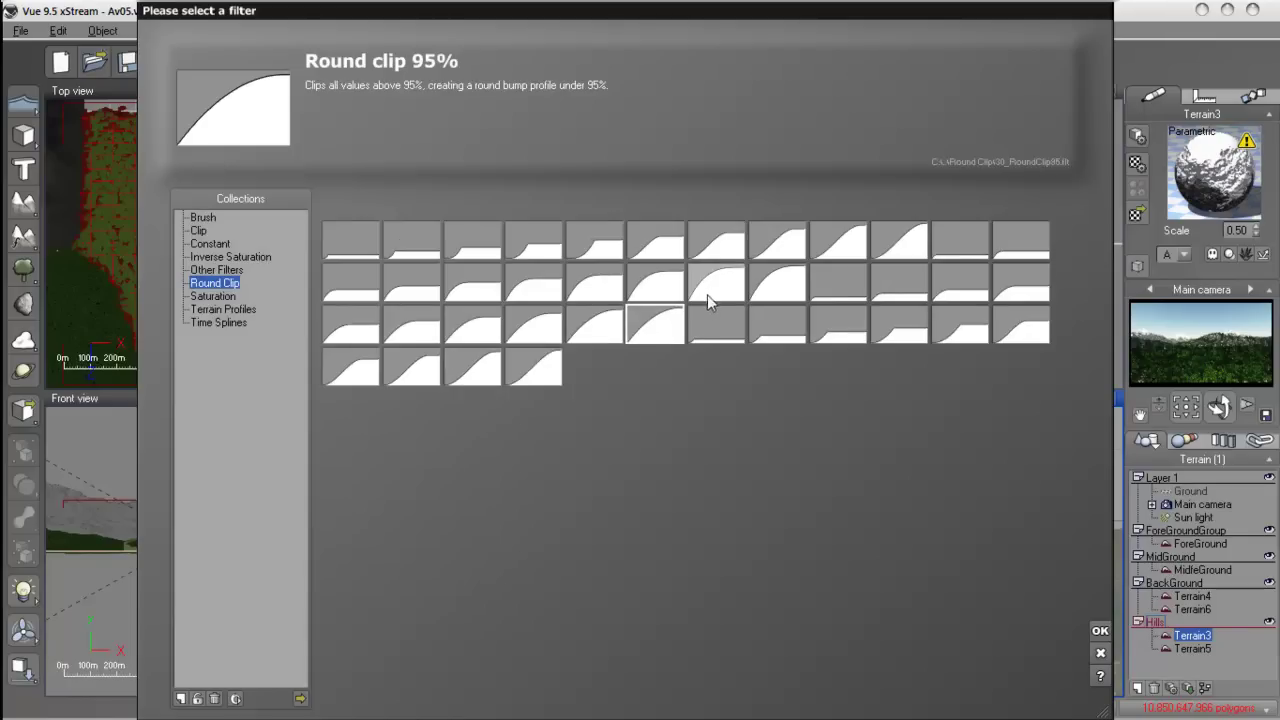
left_click(908, 245)
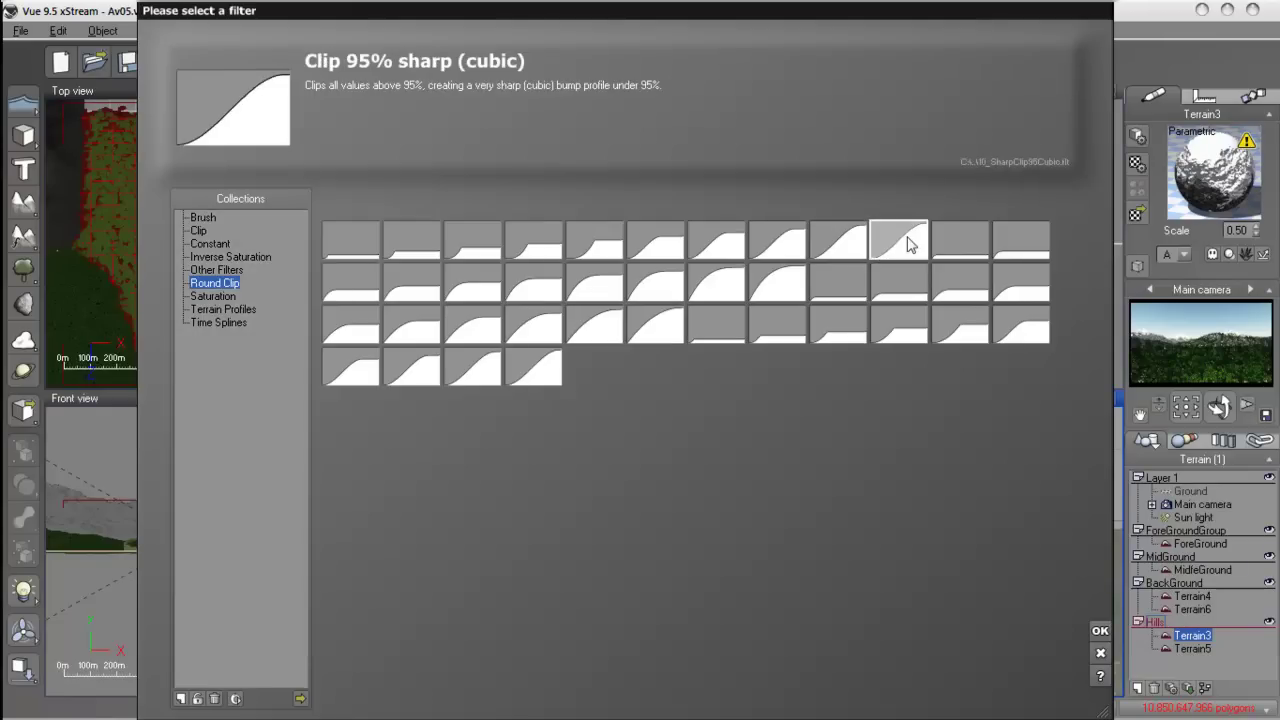
left_click(1100, 632)
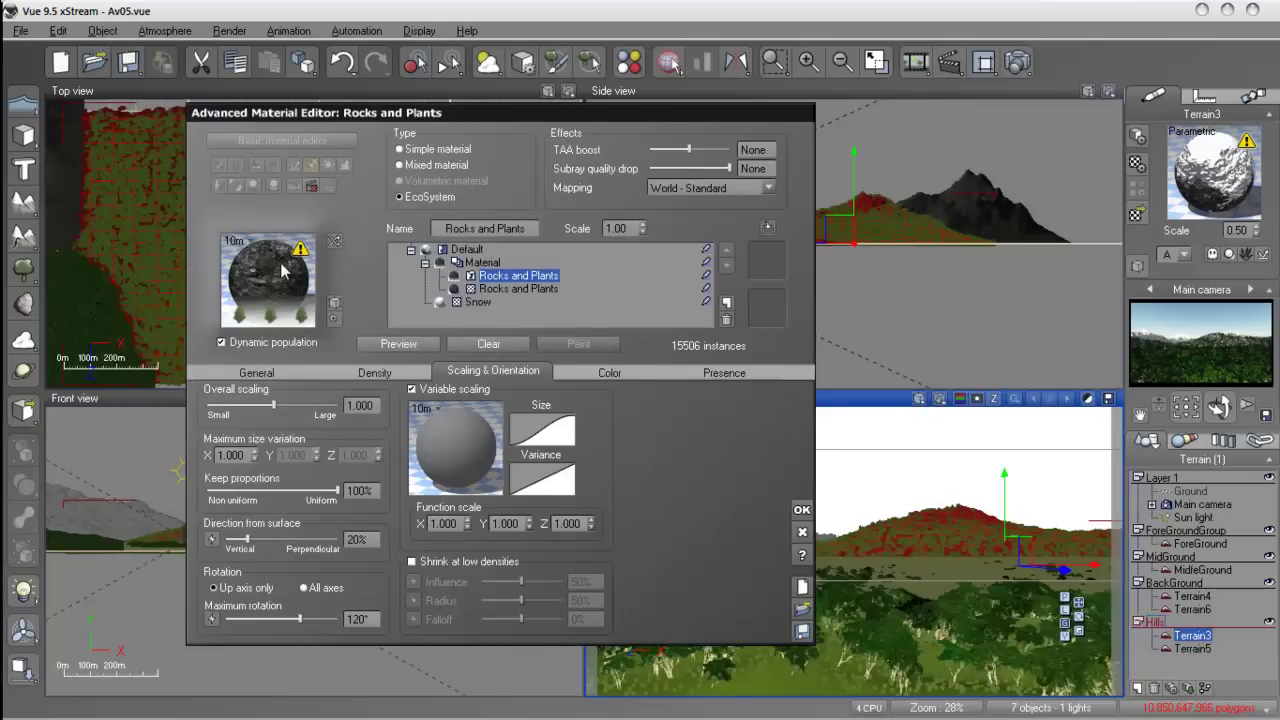
left_click(382, 346)
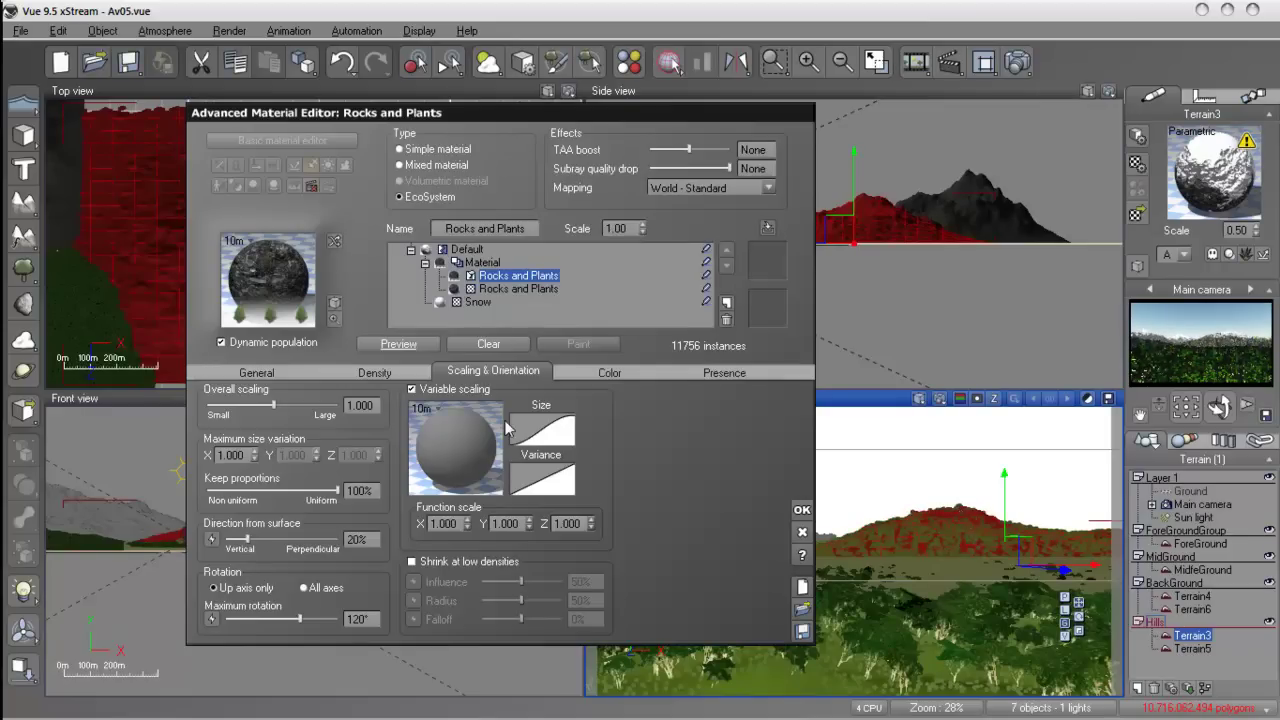
Step: Try limiting the spruce's presence to an altitude range of -0.54 to 1.00 and preview the population
left_click(358, 375)
left_click(520, 374)
left_click(697, 376)
left_click_drag(391, 422, 415, 403)
left_click(400, 344)
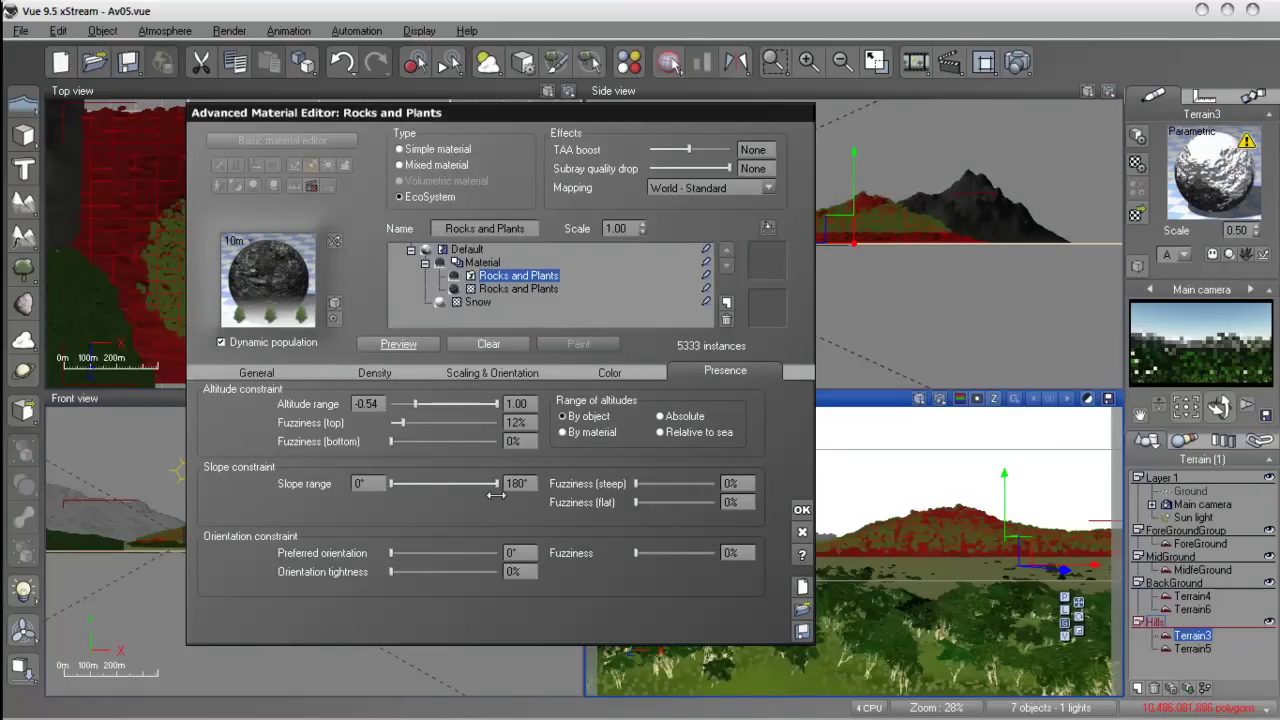
Step: Set the altitude range to -1.00 to -0.01 with 30% top and 27% bottom fuzziness, preview the population and accept the material
left_click_drag(415, 404, 392, 403)
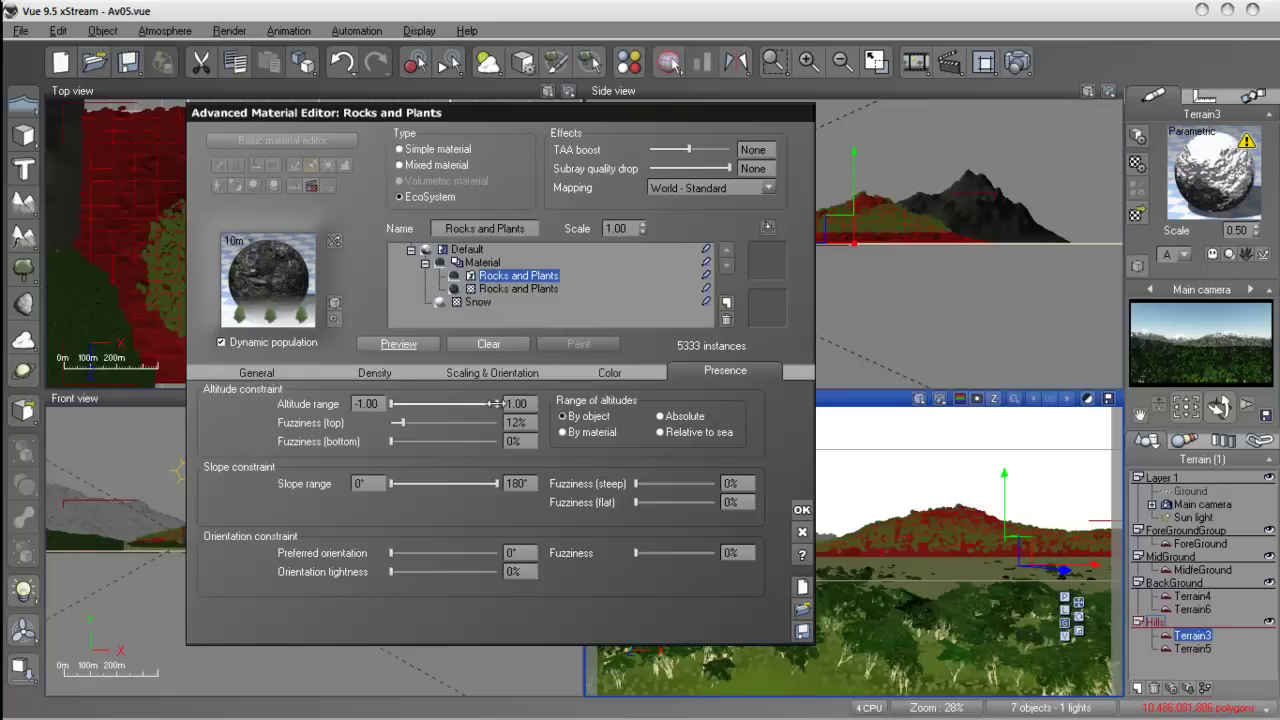
left_click_drag(496, 403, 456, 404)
left_click(396, 345)
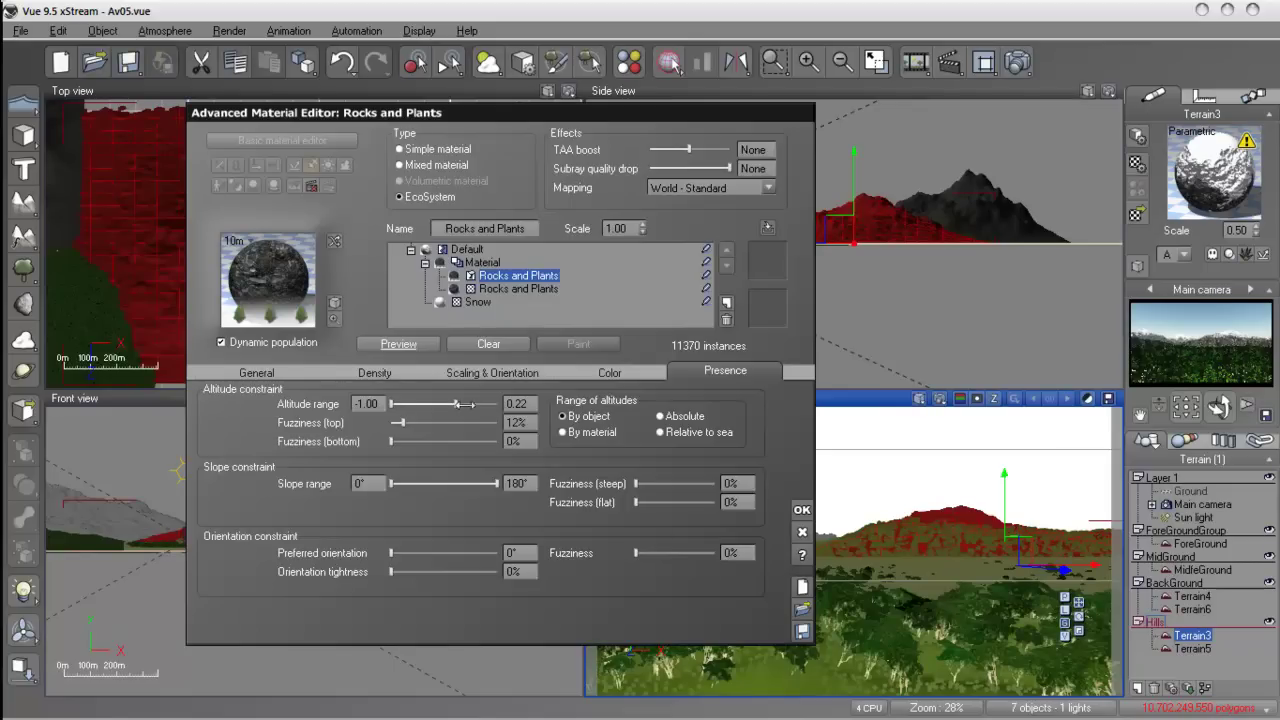
left_click_drag(453, 404, 444, 405)
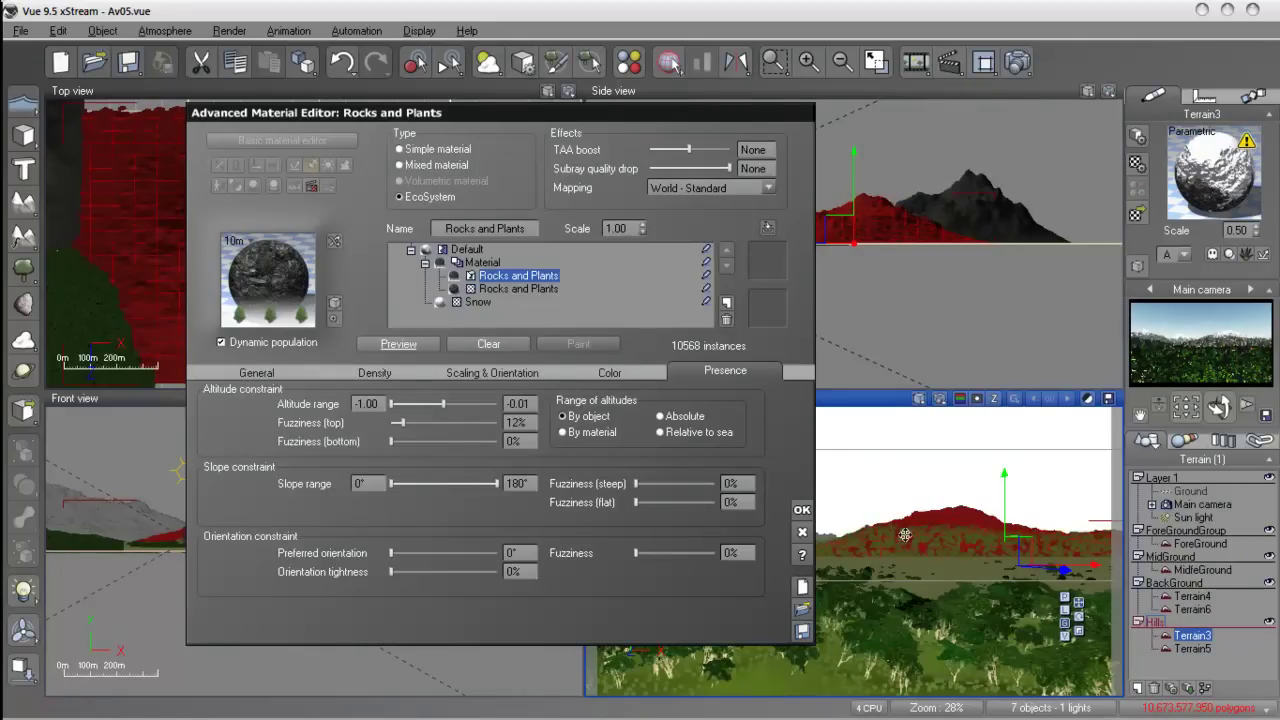
mouse_move(408, 423)
left_mouse_down()
mouse_move(425, 423)
mouse_move(418, 441)
left_mouse_up()
left_click(398, 344)
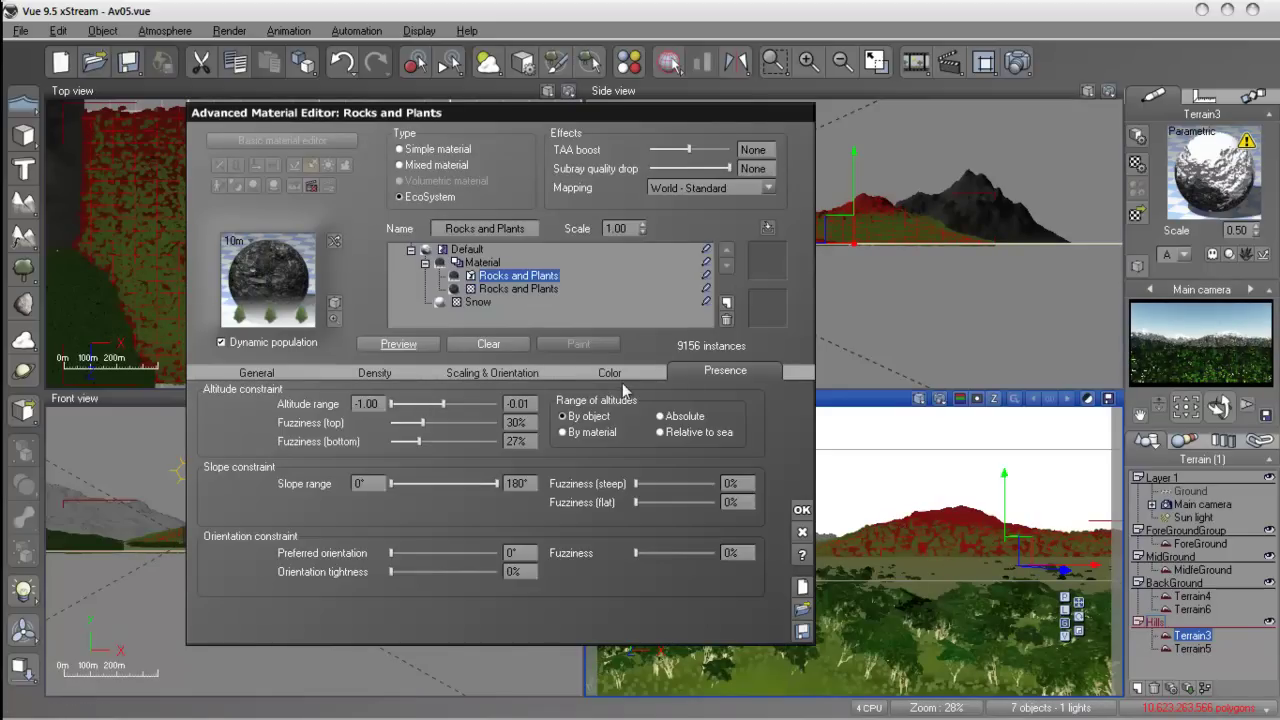
left_click(801, 511)
Step: Test-render the main camera view to check the spruce distribution on the hill, stopping and closing it partway
left_click(1018, 60)
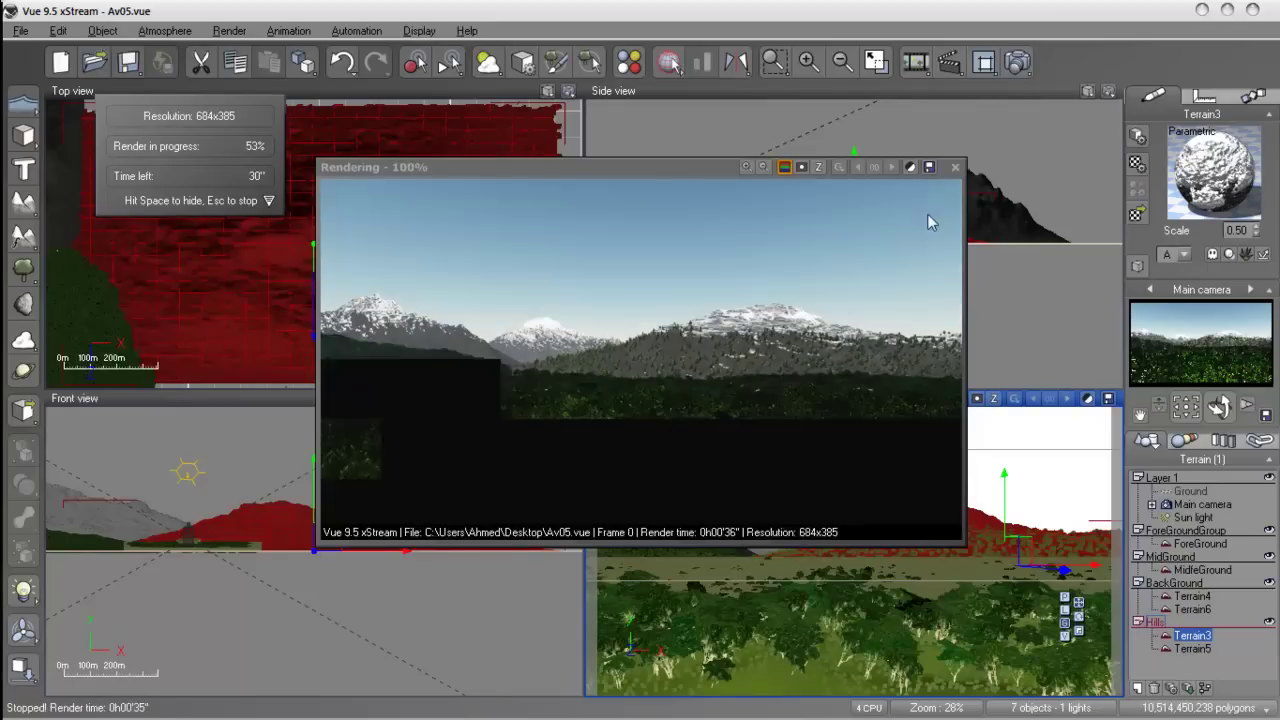
left_click(955, 167)
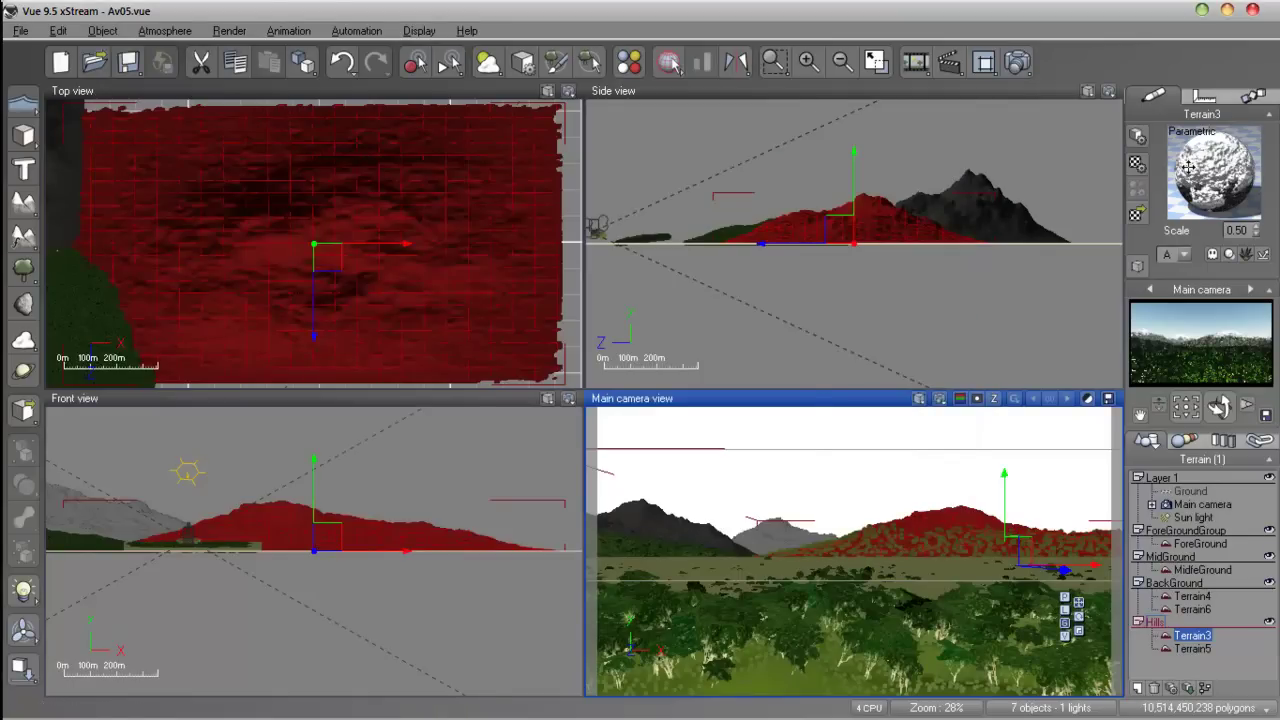
Step: Turn off dynamic population for the spruce EcoSystem, adjust its overall density, set overall scaling to 1.824, then populate and accept
double_click(1188, 168)
left_click(500, 276)
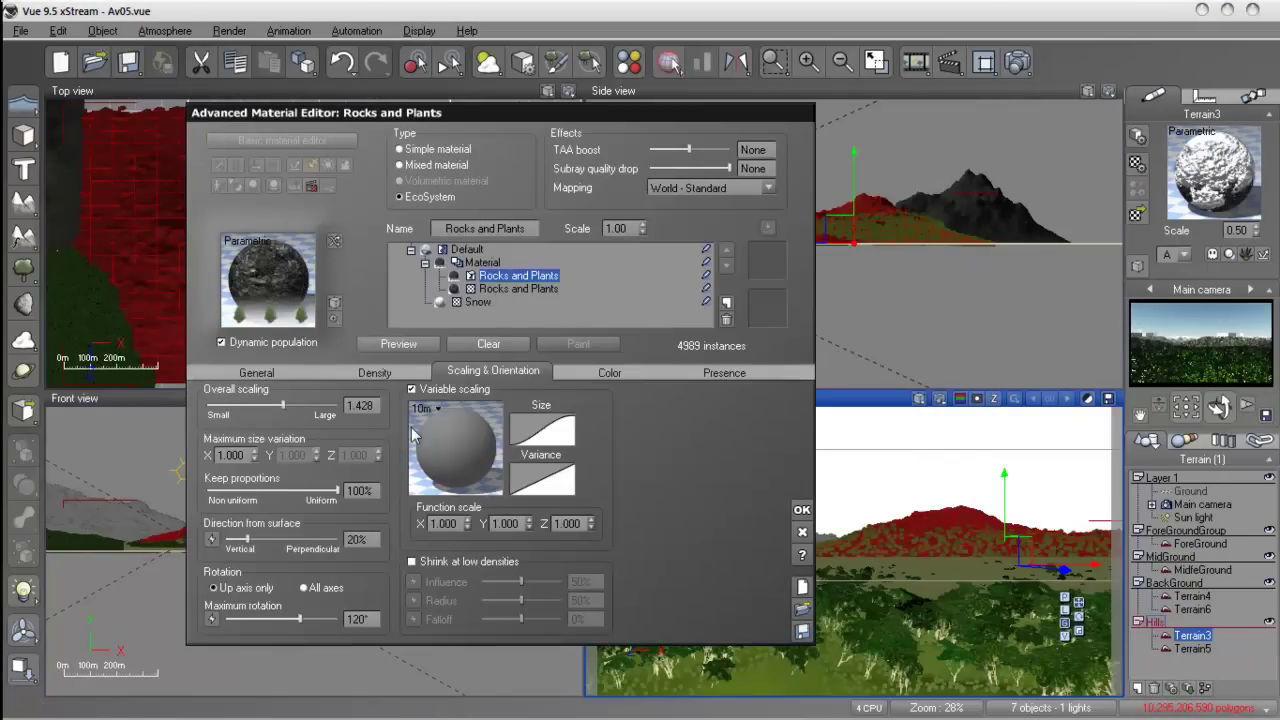
left_click(250, 345)
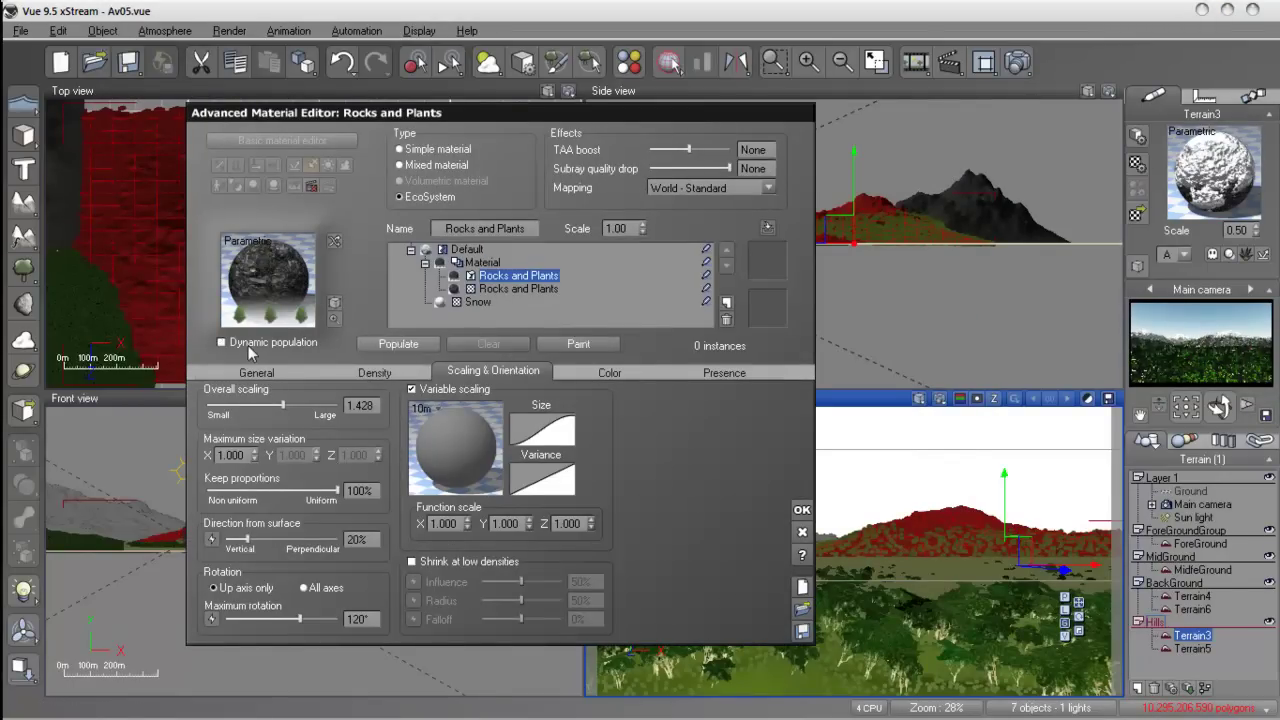
left_click(375, 373)
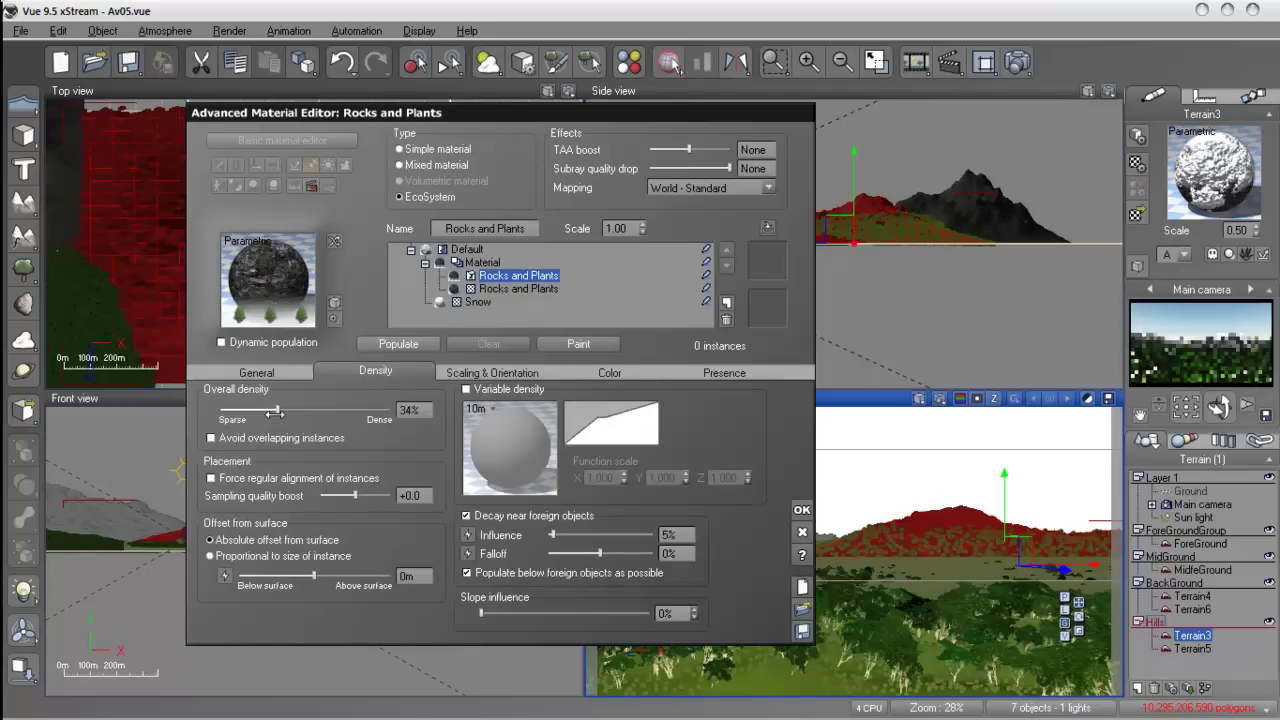
mouse_move(274, 413)
left_mouse_down()
mouse_move(250, 413)
mouse_move(290, 410)
left_mouse_up()
left_click(437, 372)
left_click(396, 344)
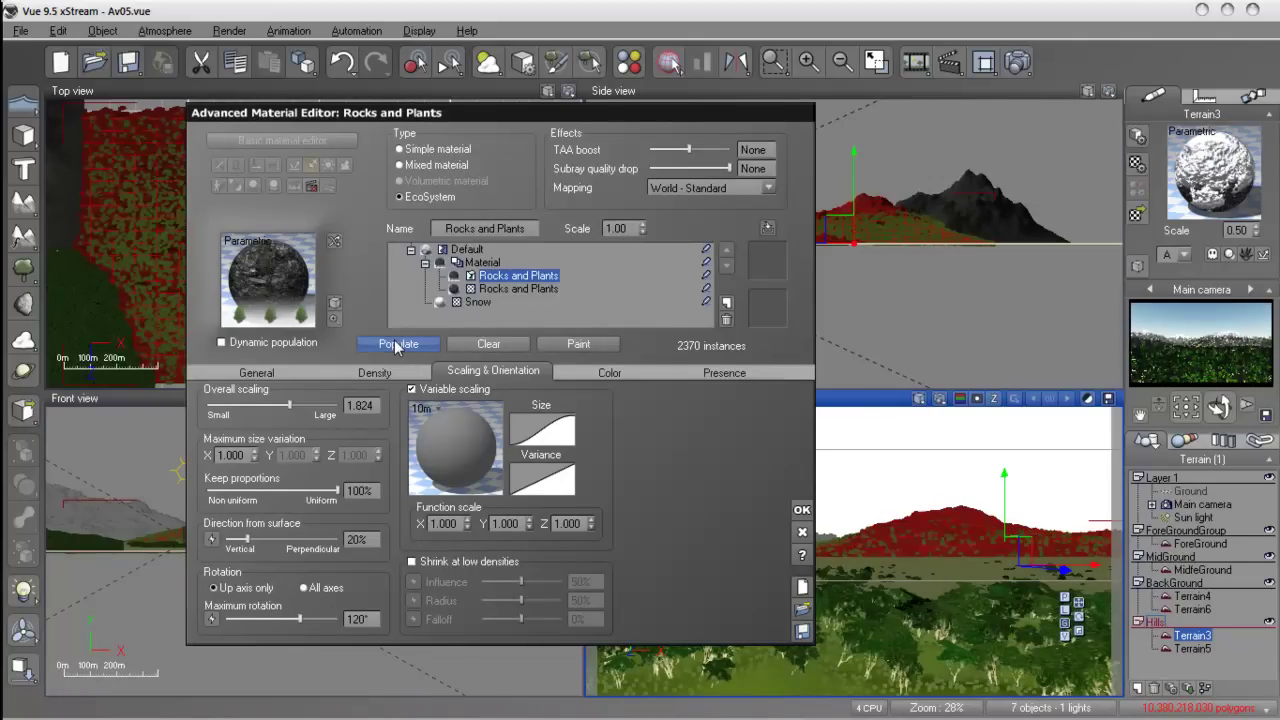
left_click(802, 511)
Step: Test-render the larger spruces from the main camera, stop once the hill is rendered, and purge memory
left_click(1017, 62)
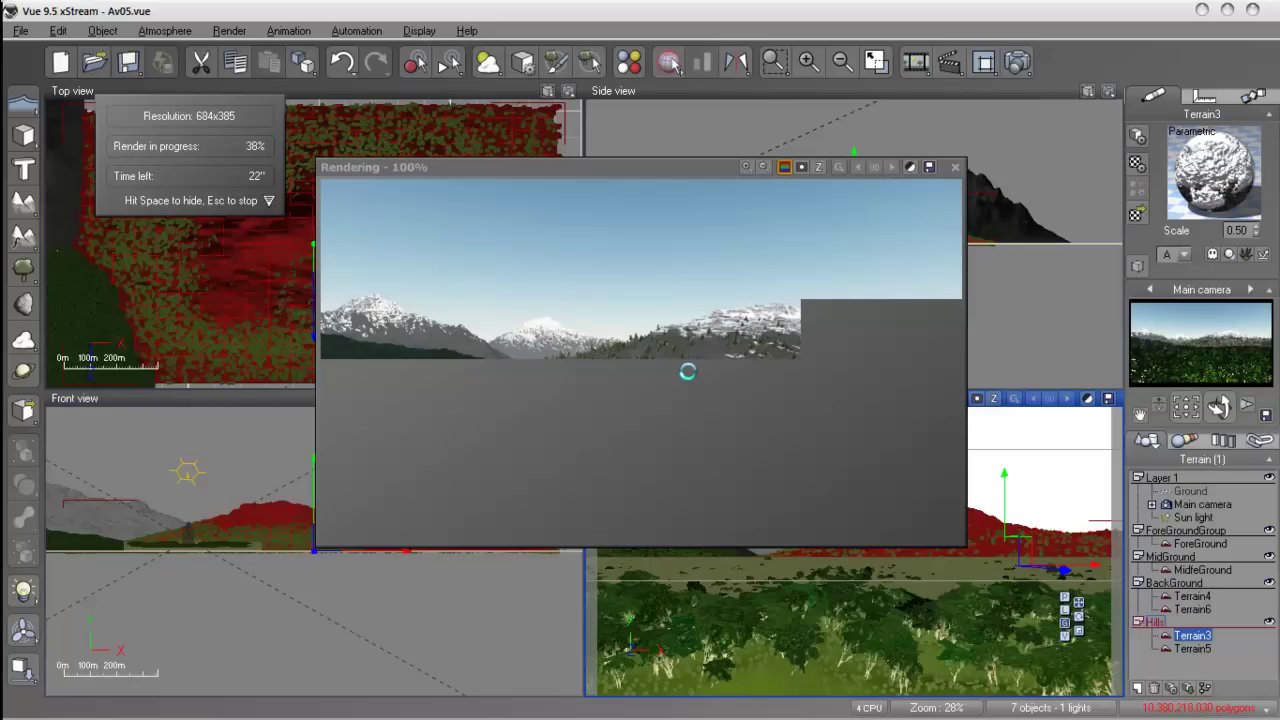
key("Escape")
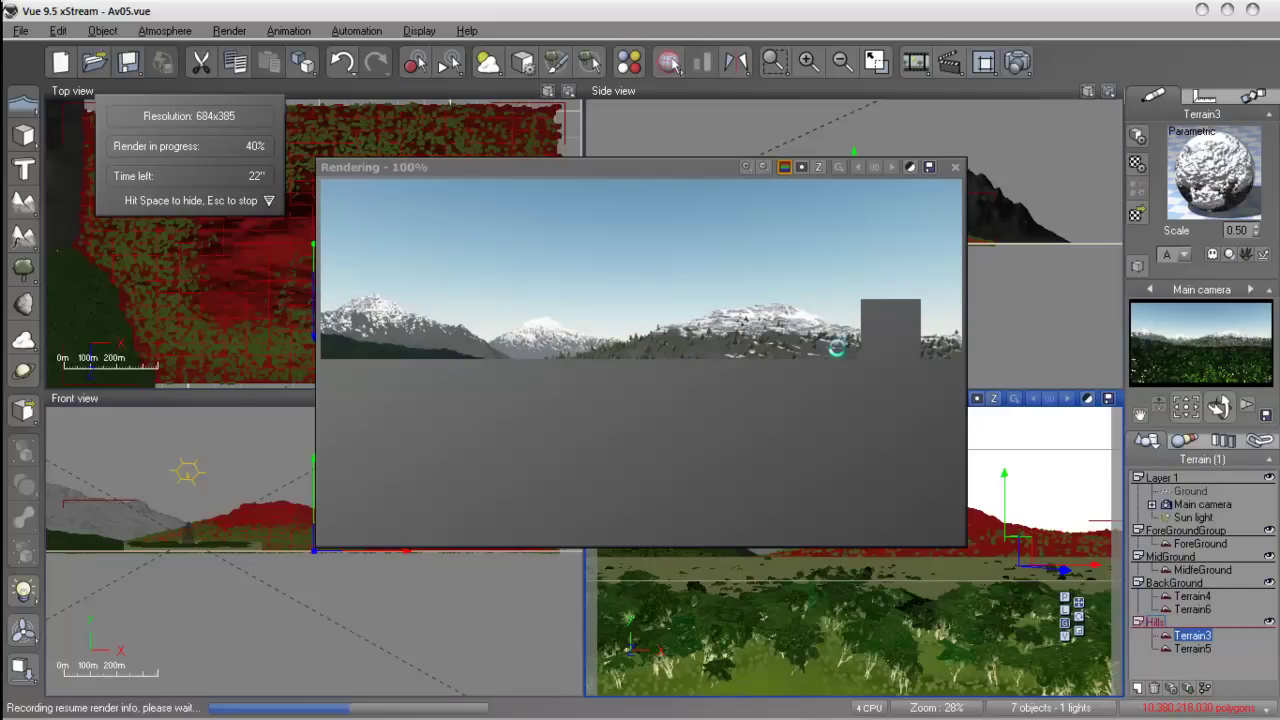
left_click(20, 31)
left_click(70, 432)
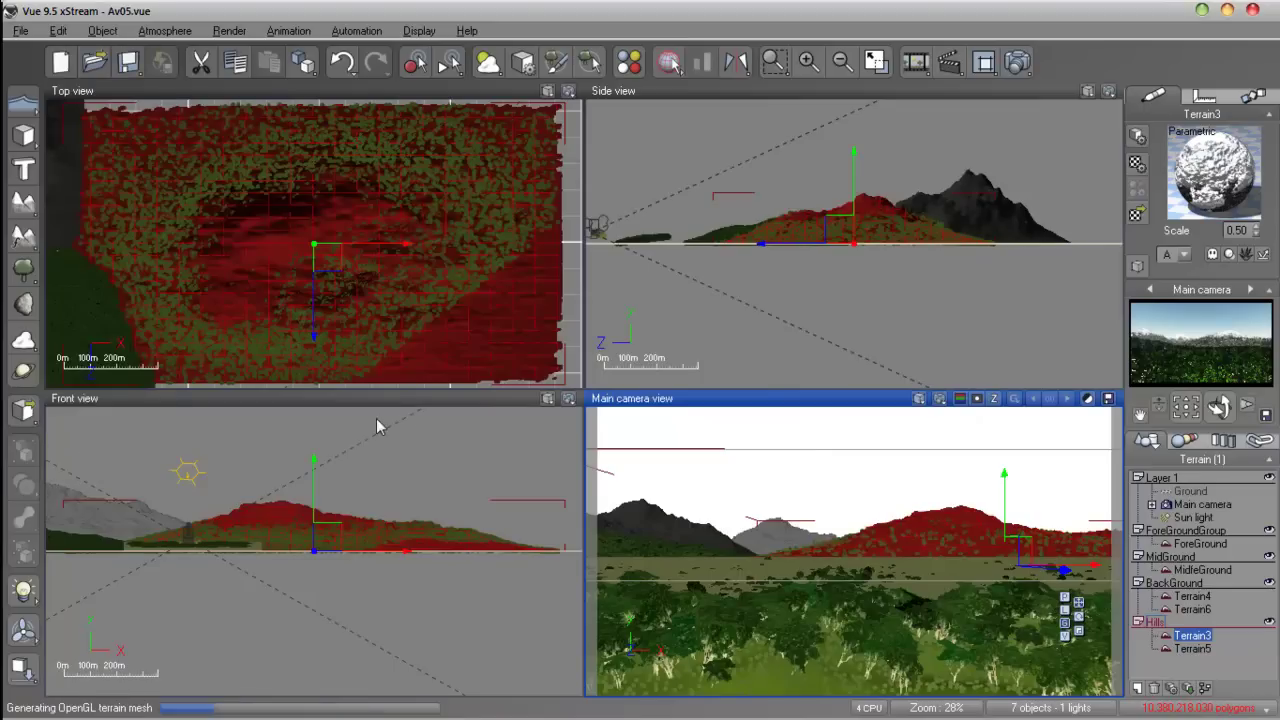
Step: Lower the mixing proportion between the Terrain3 base material and Snow to 31.91%
double_click(1196, 182)
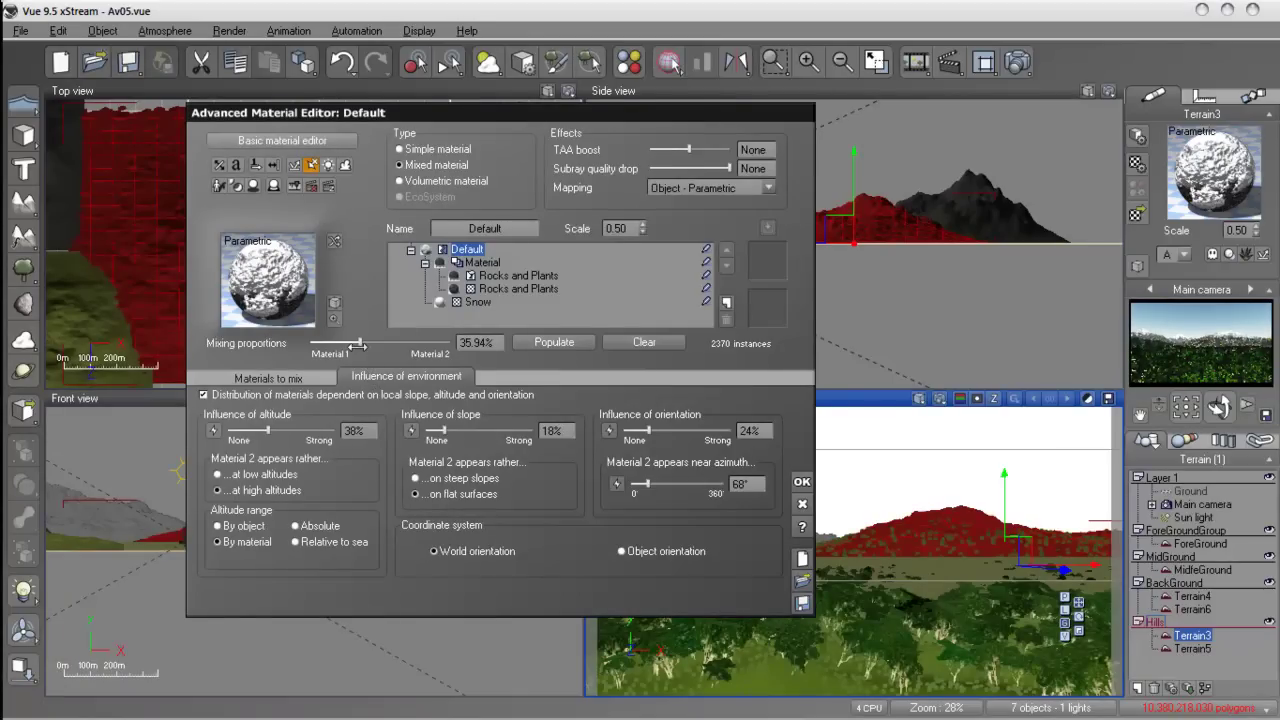
mouse_move(358, 345)
left_mouse_down()
mouse_move(371, 344)
mouse_move(347, 344)
mouse_move(359, 344)
left_mouse_up()
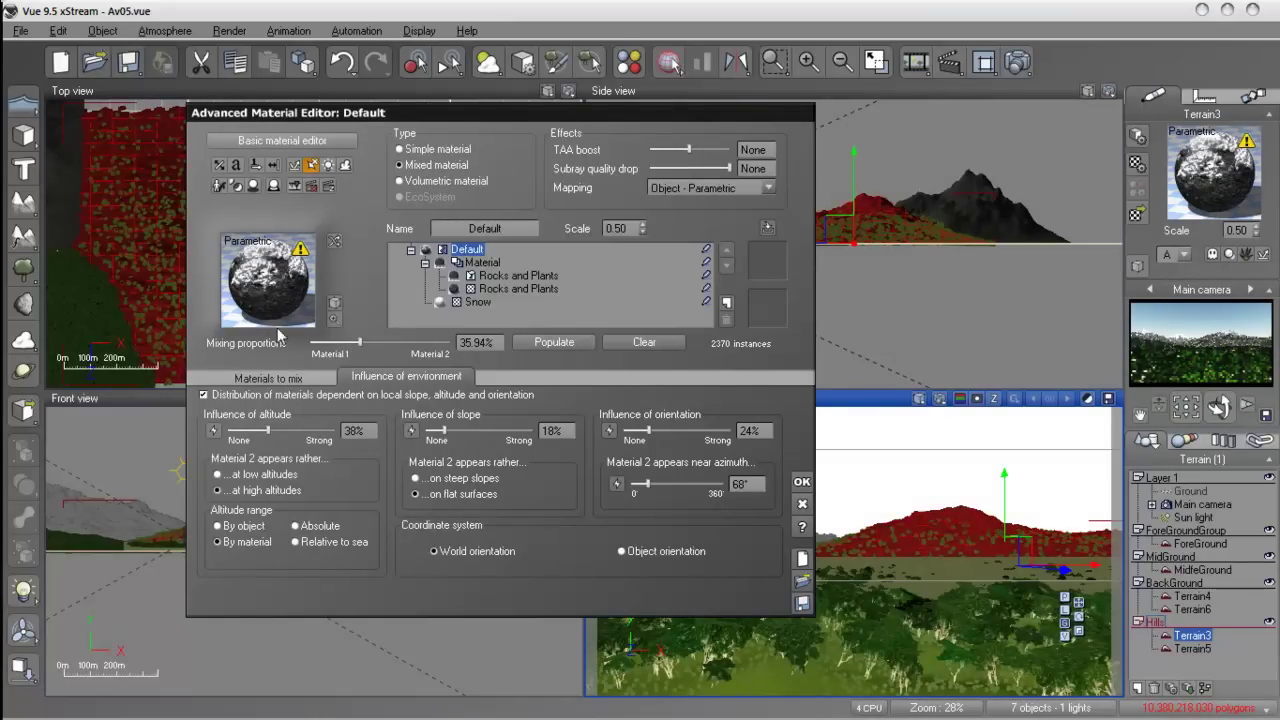
left_click_drag(332, 360, 355, 343)
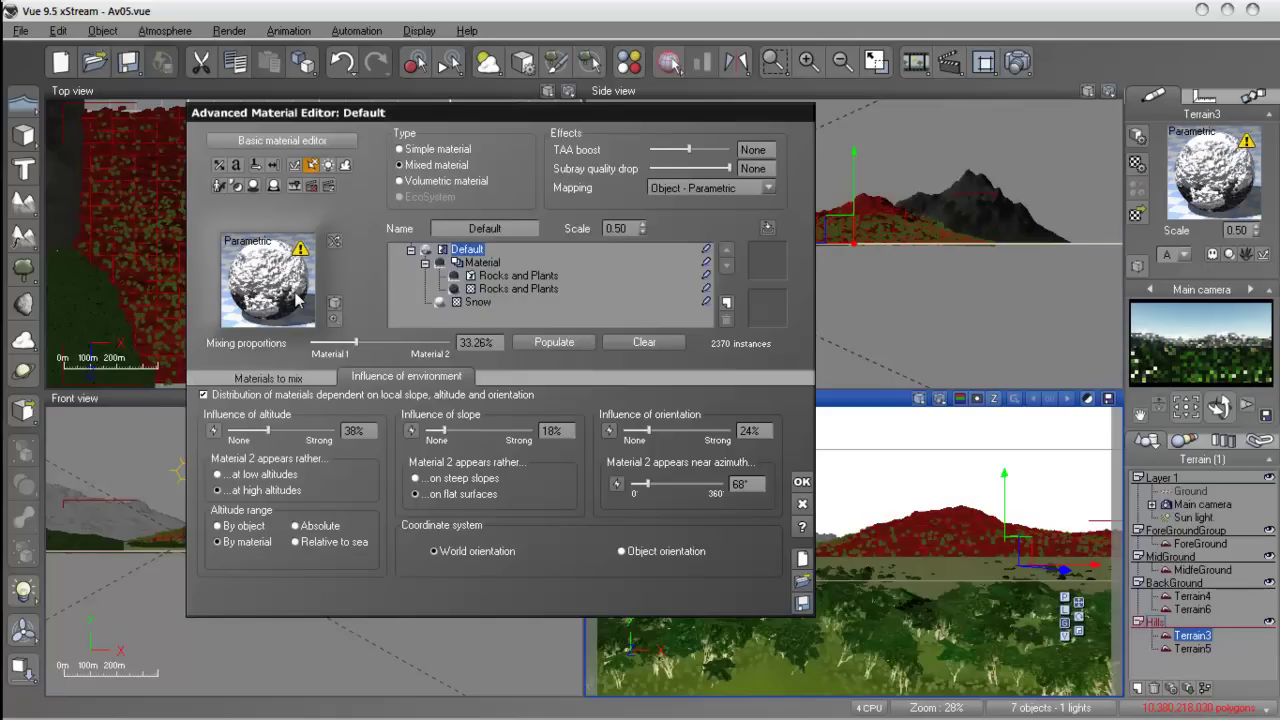
left_click_drag(357, 343, 353, 343)
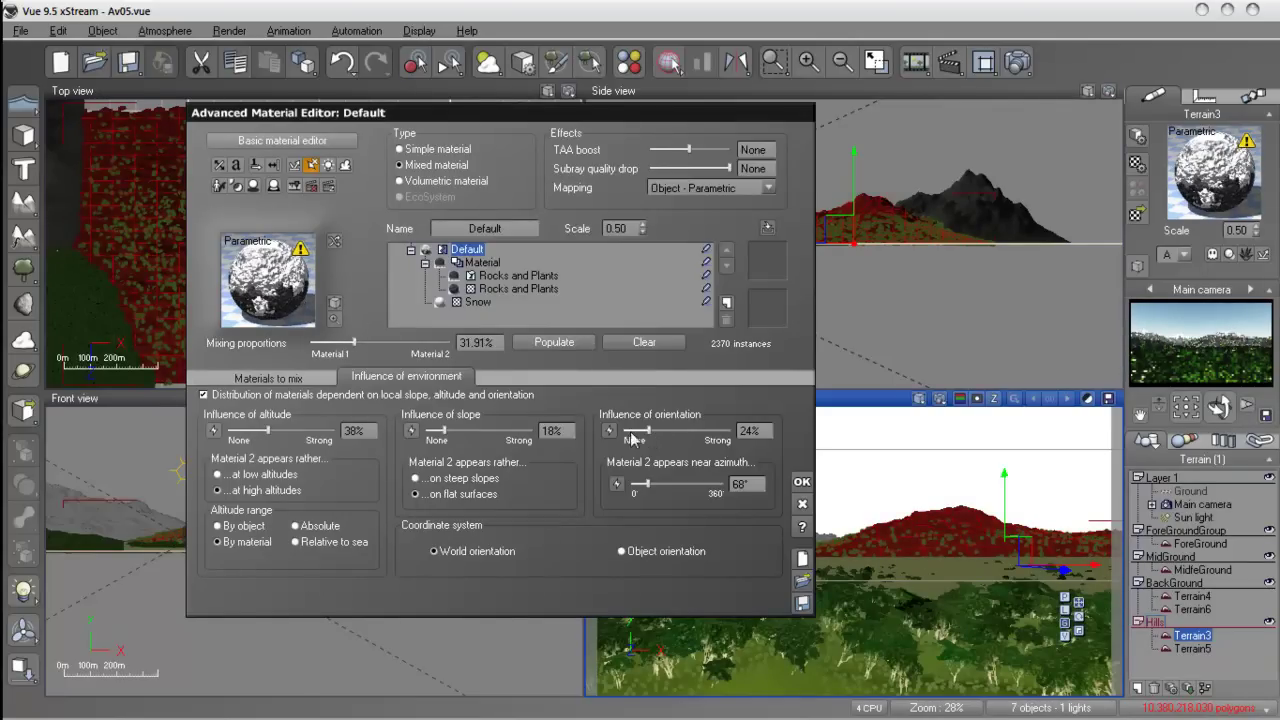
Step: Disable variable scaling for the upper Rocks and Plants EcoSystem and repopulate the spruces on Terrain3
left_click(490, 275)
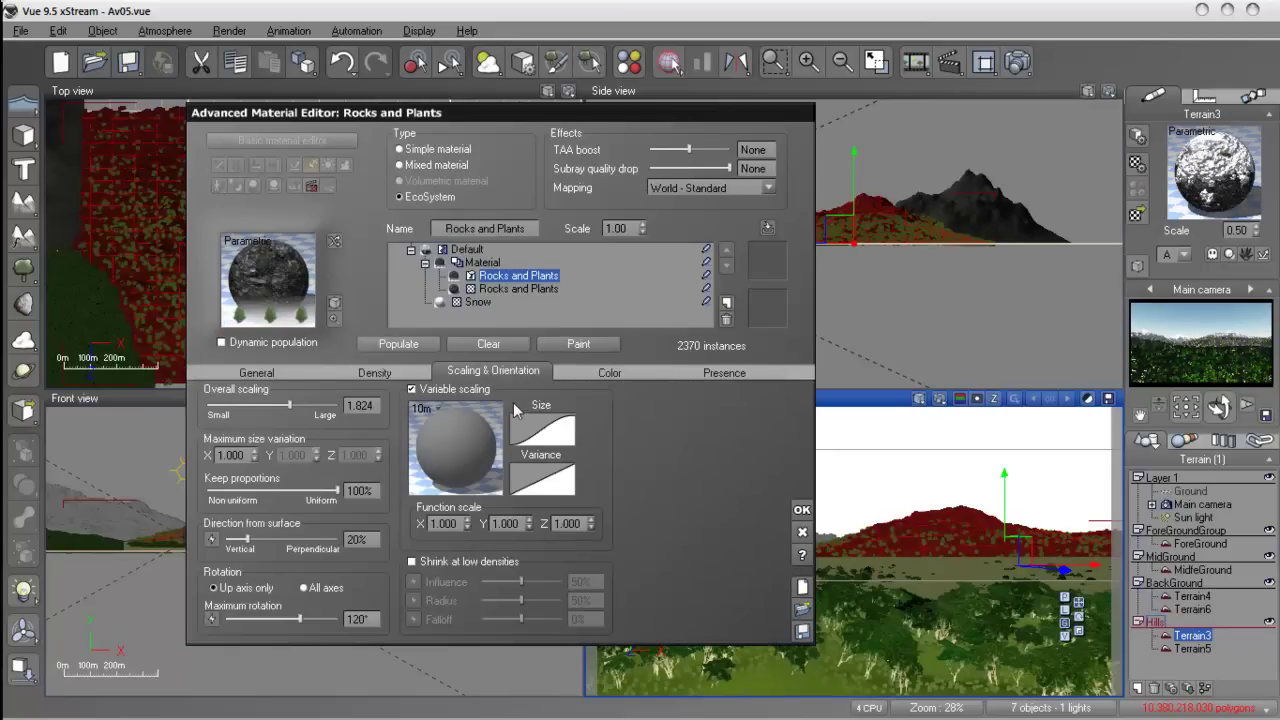
left_click(412, 389)
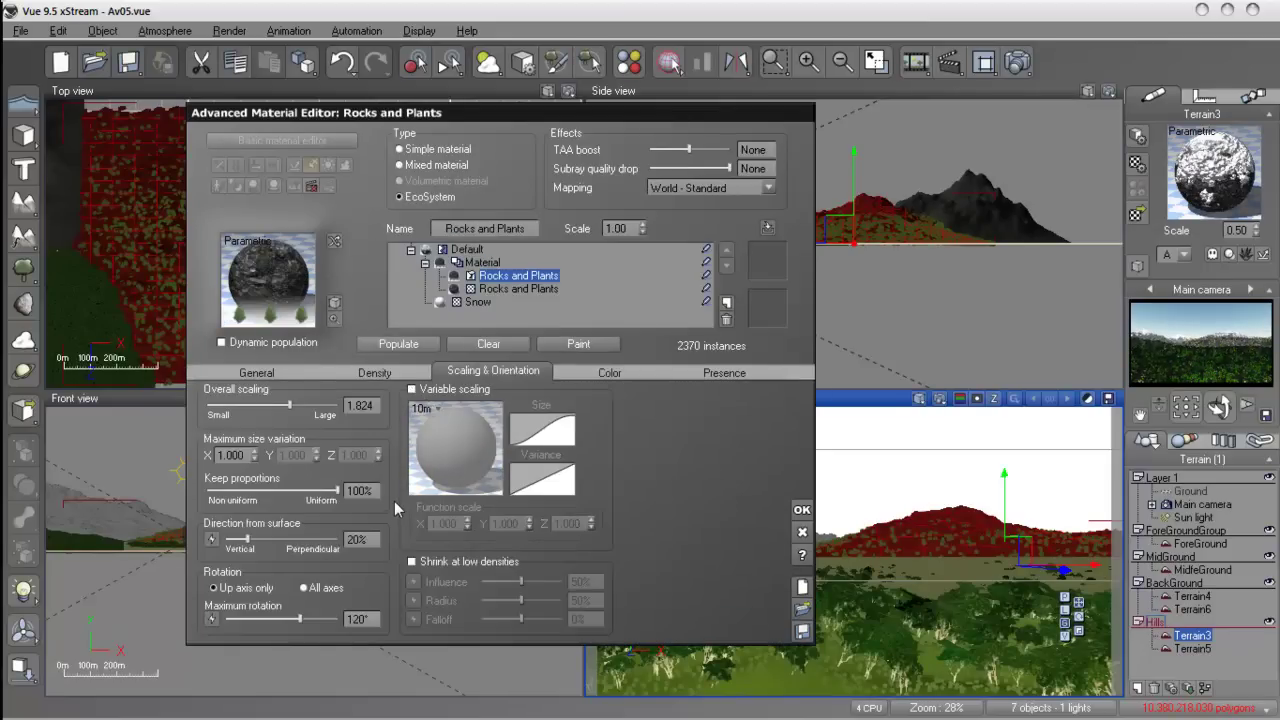
left_click(390, 346)
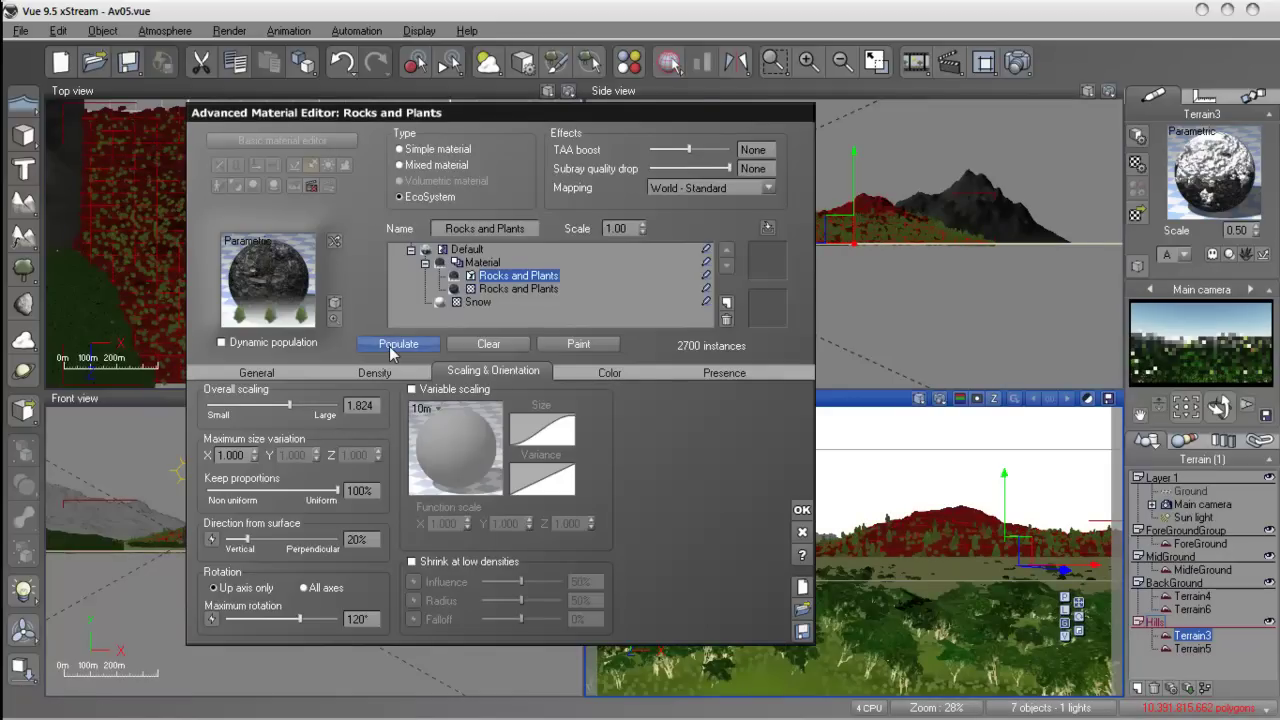
Step: Raise the spruce EcoSystem's overall density in stages to 62%, repopulating Terrain3 after each change, and accept the material
left_click(370, 378)
left_click_drag(256, 410, 278, 410)
left_click(395, 345)
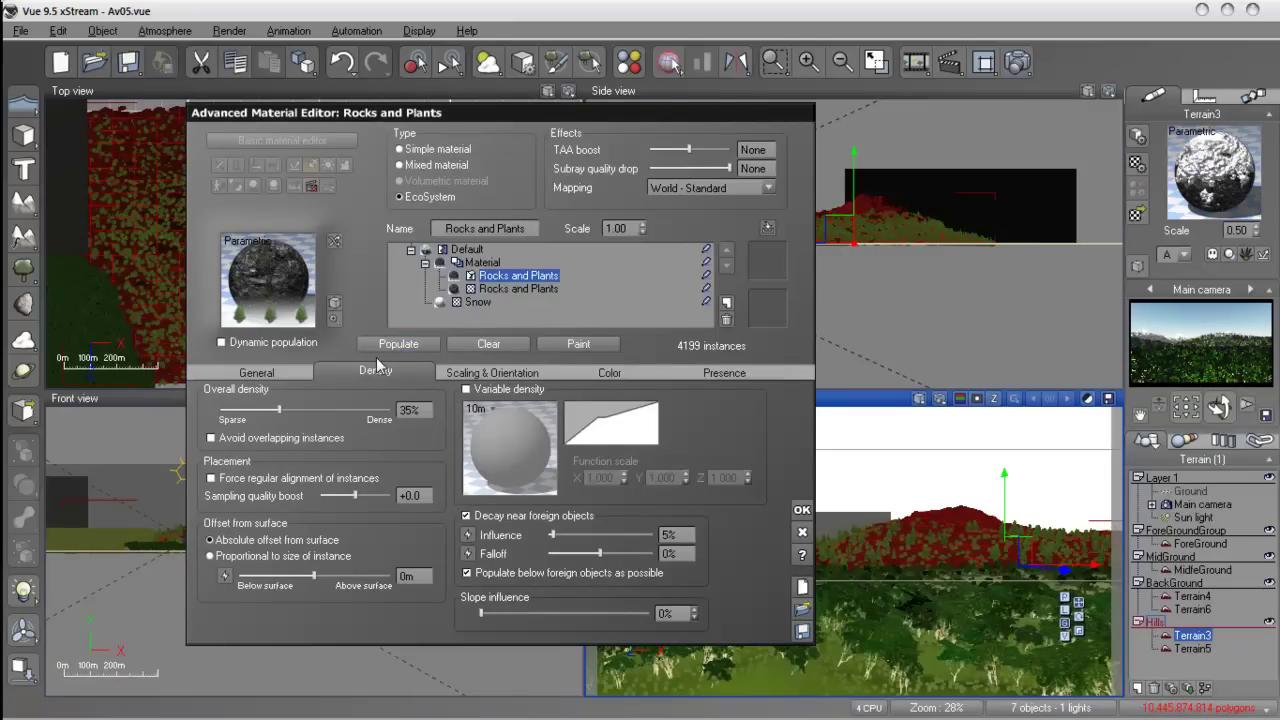
left_click_drag(279, 410, 296, 410)
left_click(405, 347)
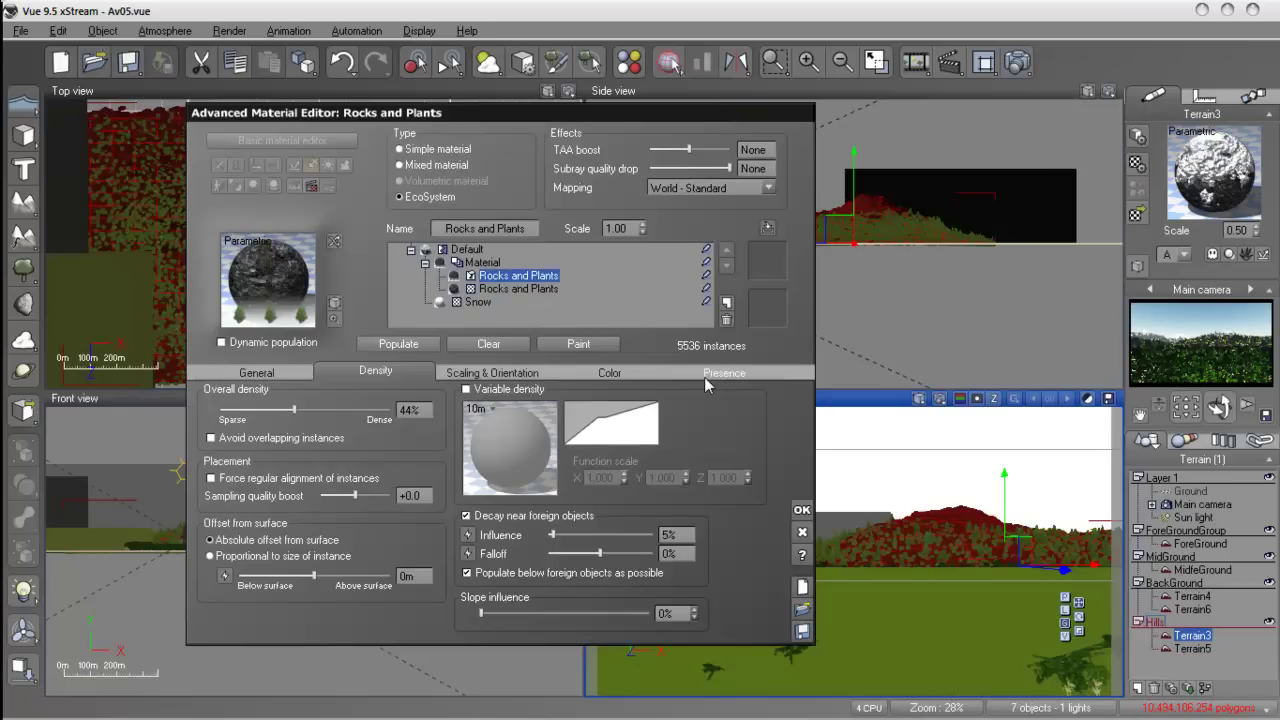
left_click_drag(294, 410, 325, 412)
left_click(389, 345)
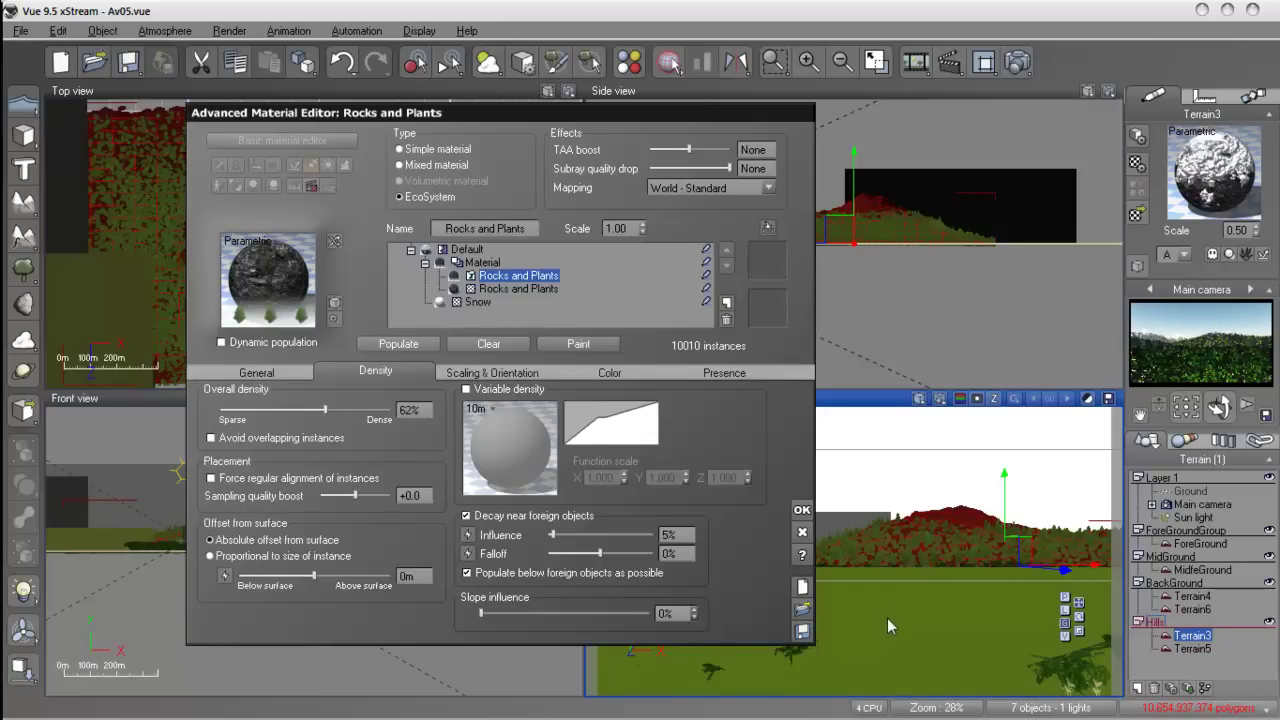
left_click(802, 510)
Step: Test-render the denser spruces from the main camera and stop once the hill is rendered
left_click(1017, 62)
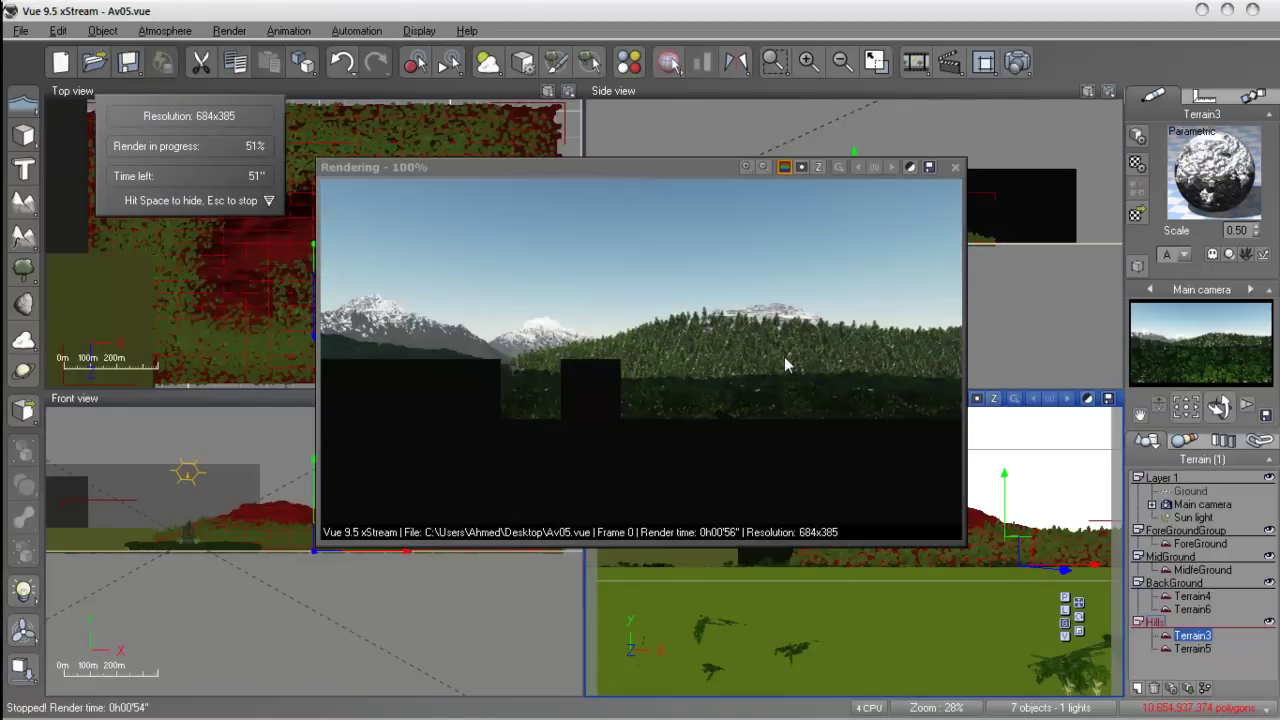
left_click(784, 366)
Step: Darken the decay color of Terrain3's upper Rocks and Plants EcoSystem to red 30, green 38, blue 11
double_click(1205, 172)
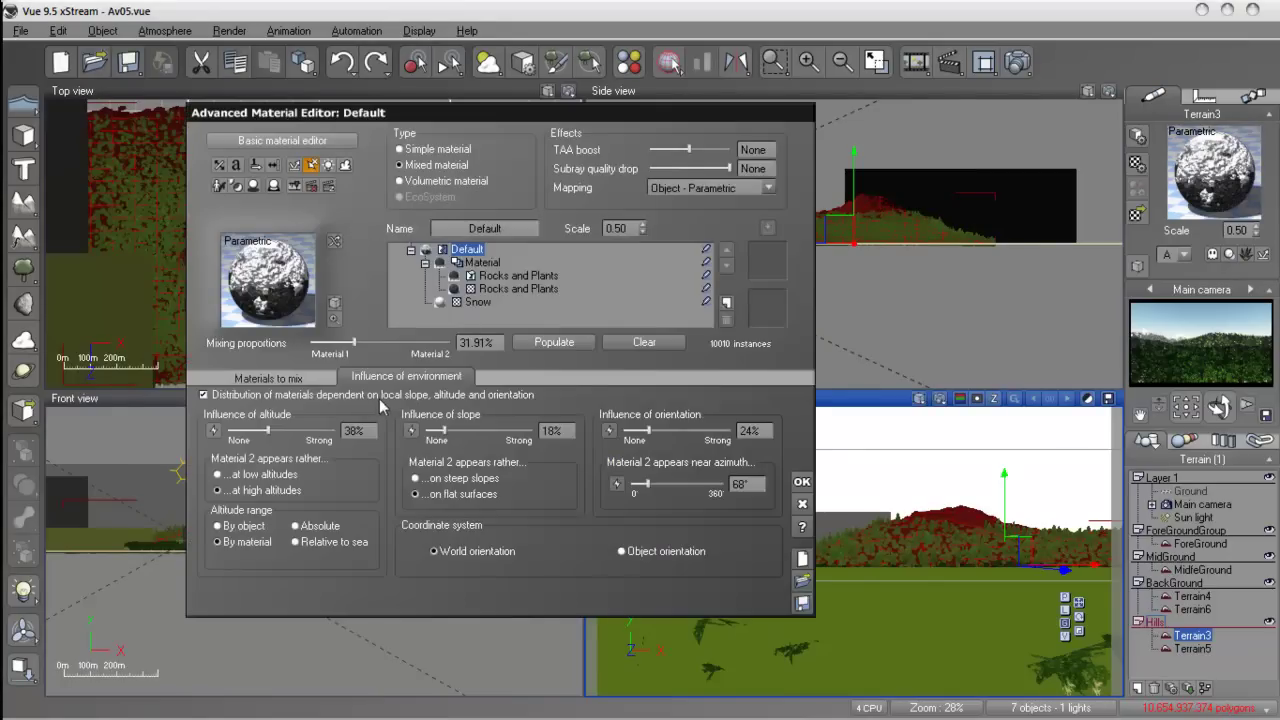
left_click(455, 275)
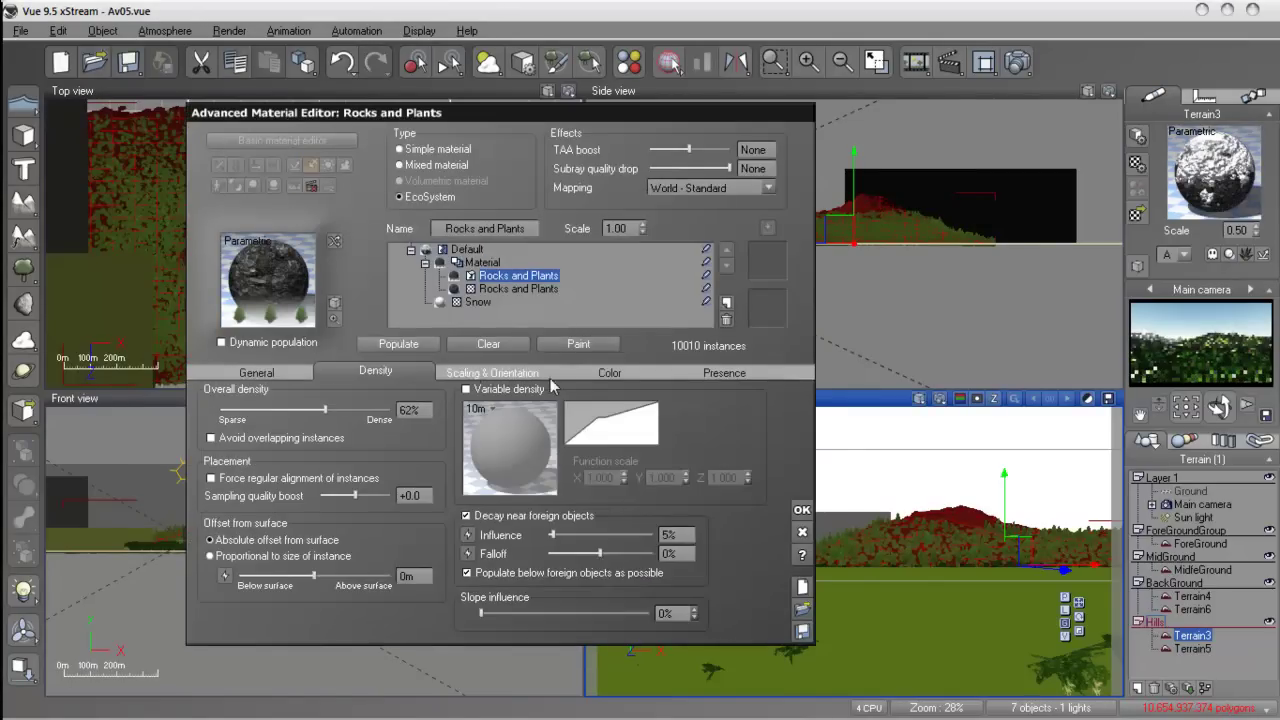
left_click(610, 372)
left_click(383, 455)
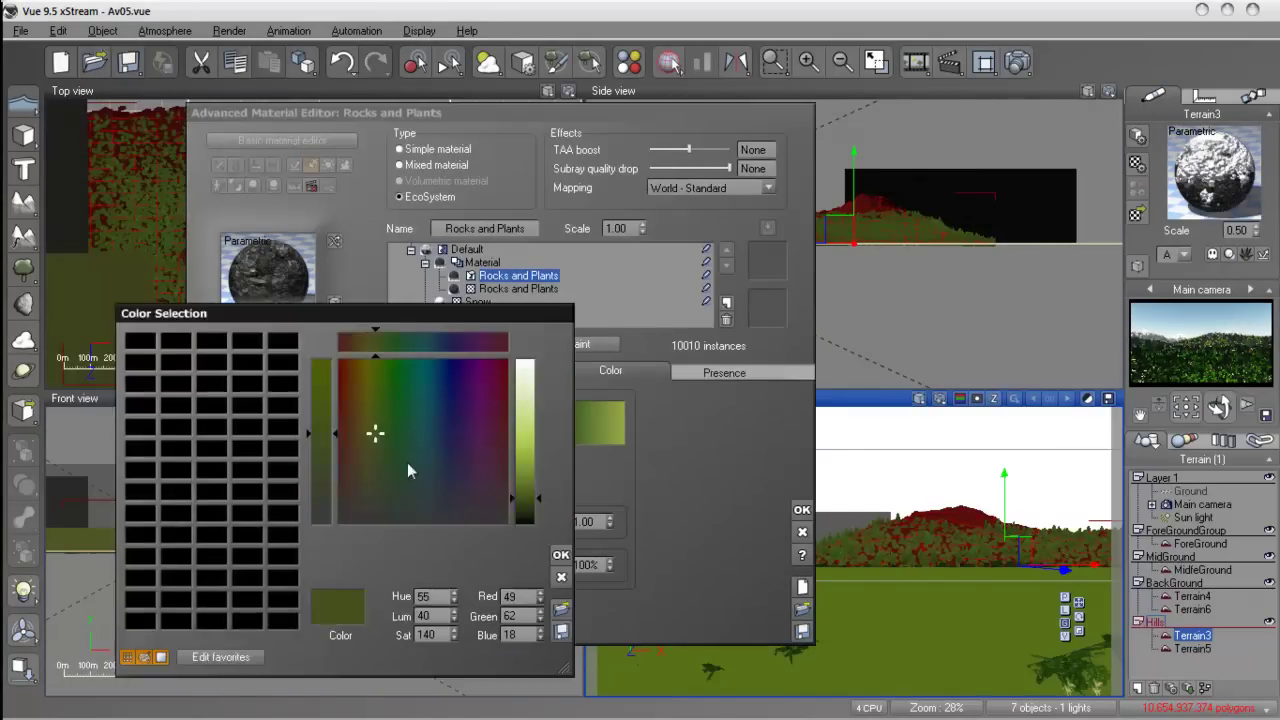
left_click_drag(524, 507, 530, 515)
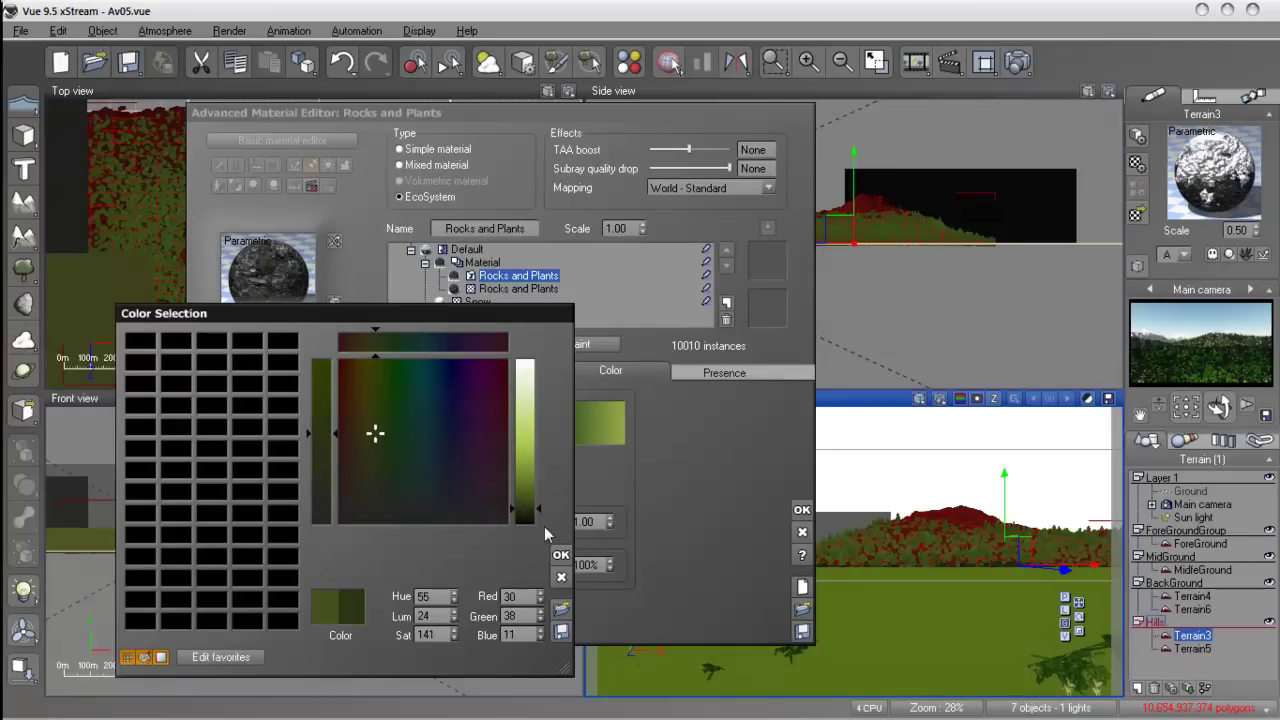
left_click(561, 554)
Step: Darken the bright end key color of the EcoSystem's variable color gradient to red 47, green 54, blue 17
right_click(592, 428)
left_click(612, 436)
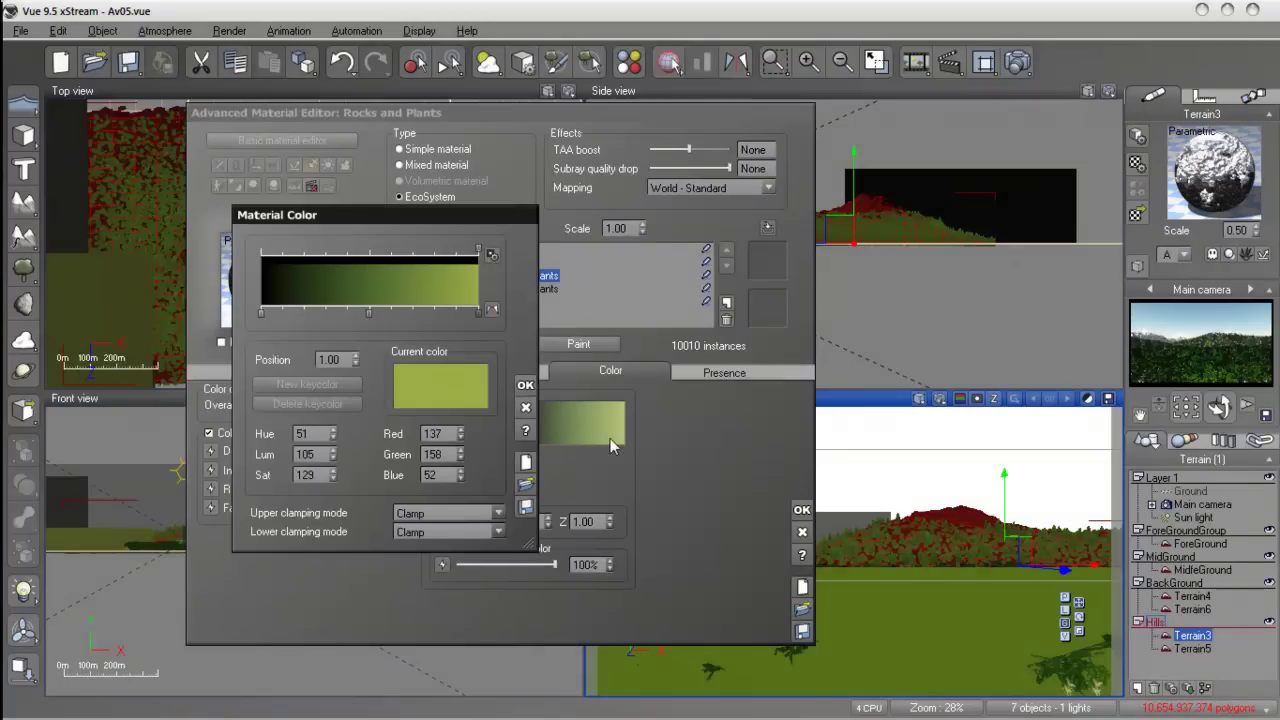
double_click(478, 312)
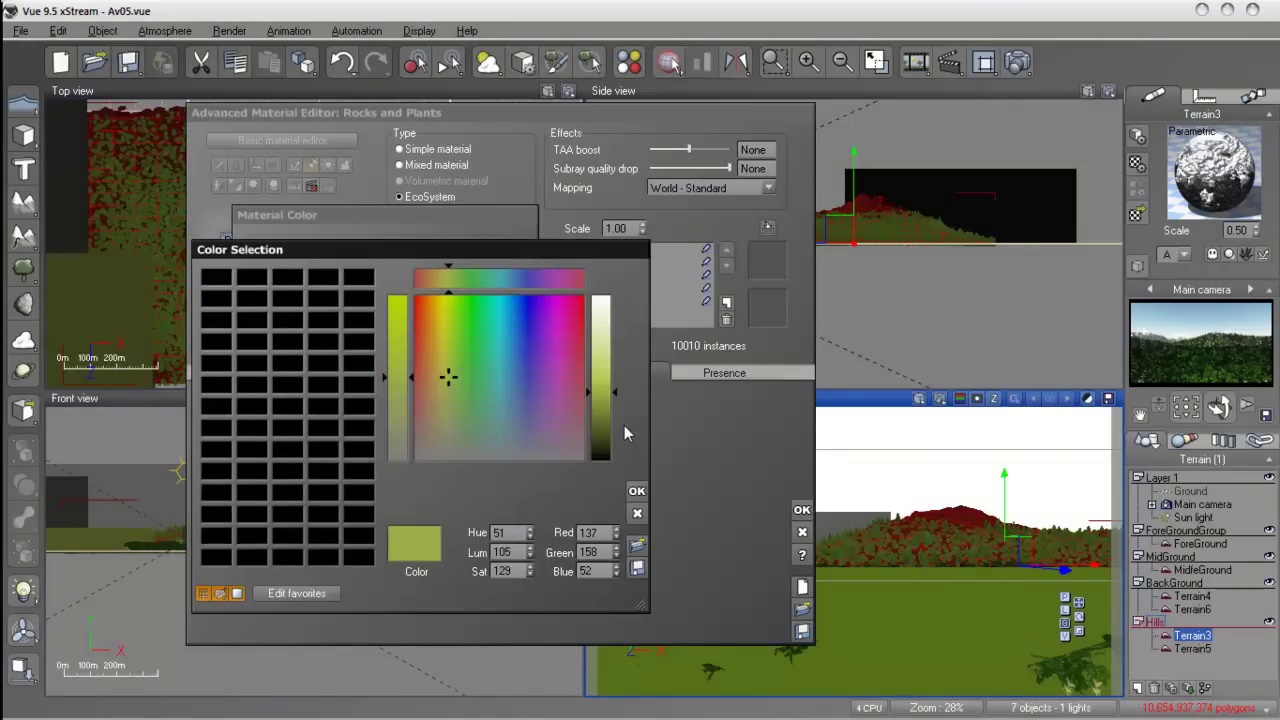
left_click_drag(604, 416, 603, 446)
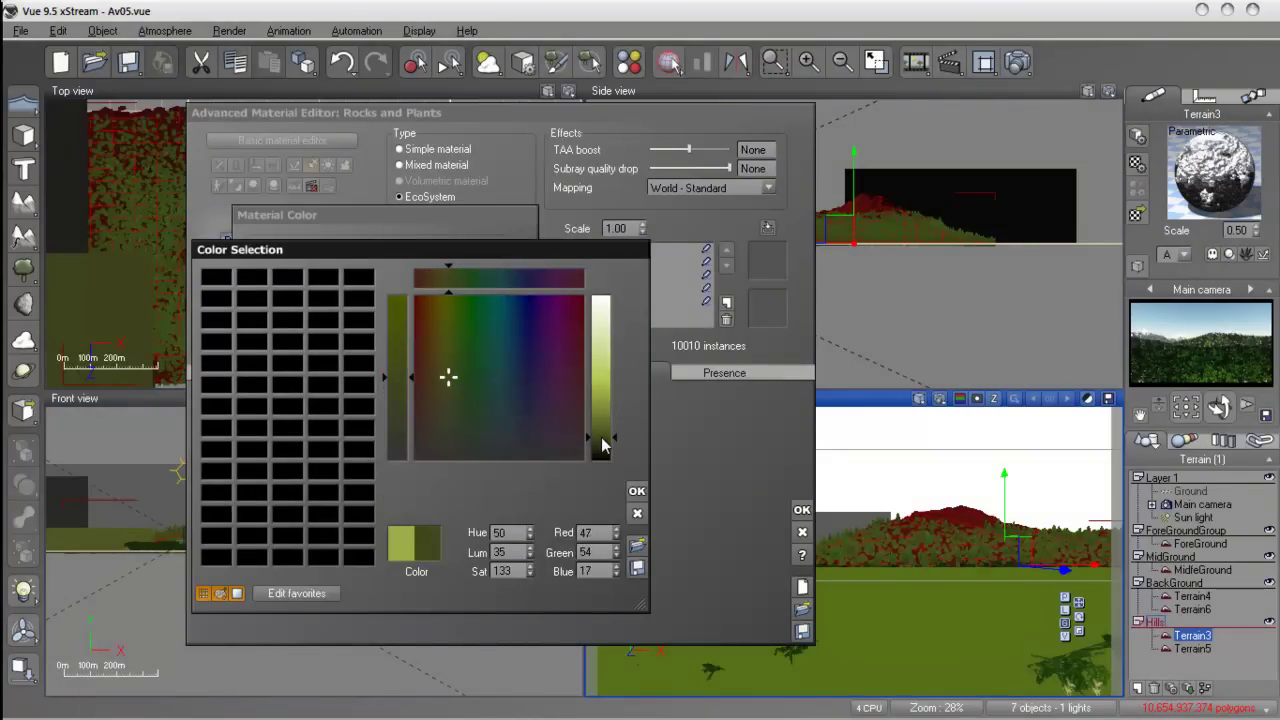
left_click(637, 491)
left_click(526, 386)
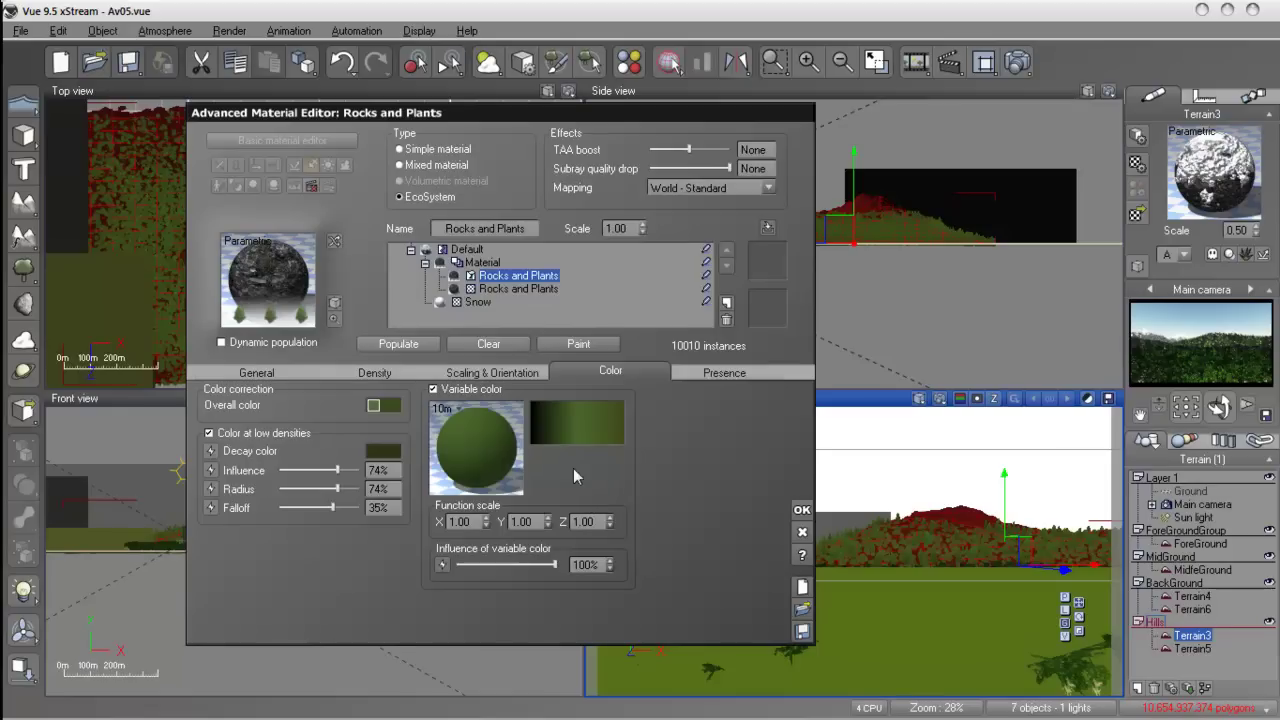
Step: Lower the upper limit of the spruce EcoSystem's altitude range to -0.36 and repopulate Terrain3
left_click(378, 374)
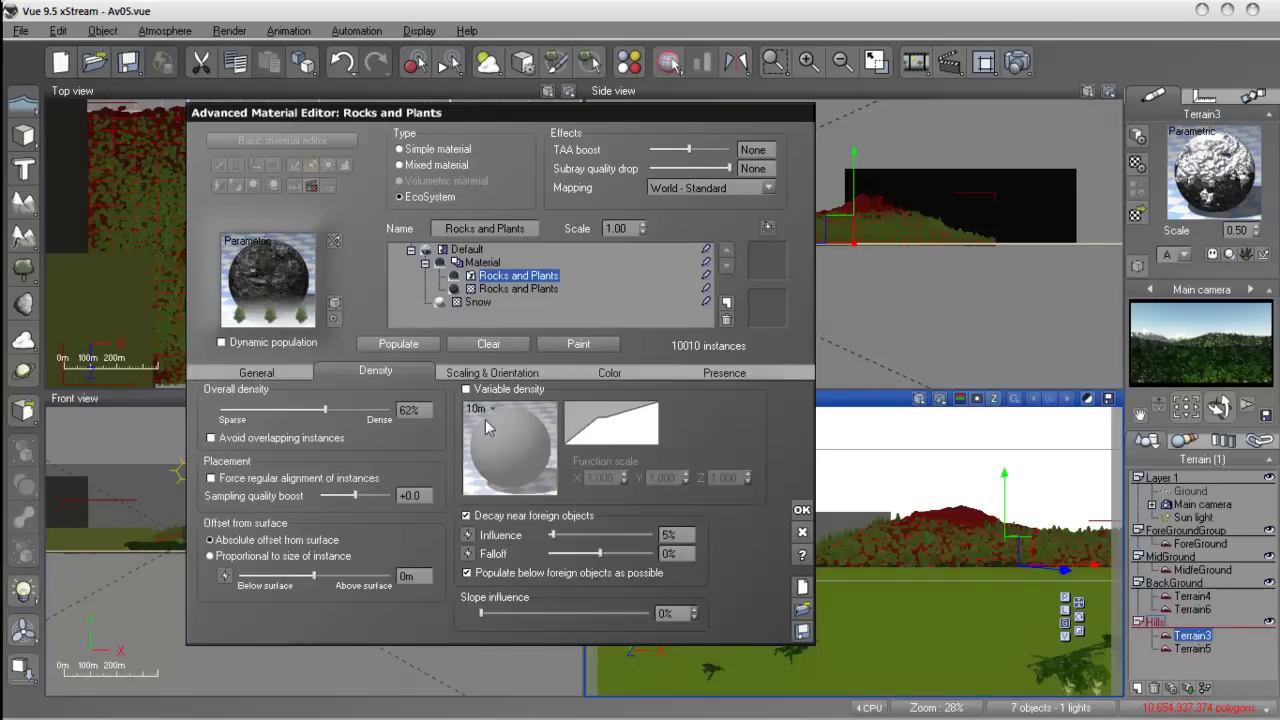
left_click(488, 378)
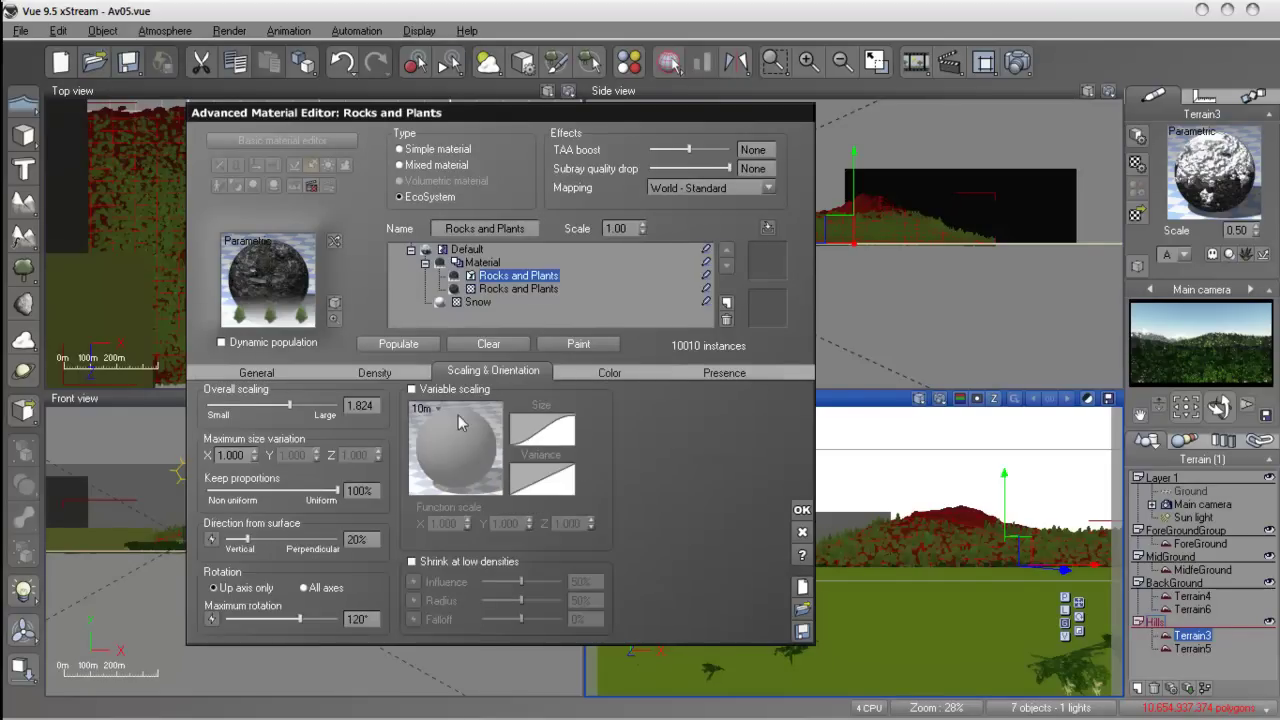
left_click(710, 374)
left_click_drag(443, 404, 424, 405)
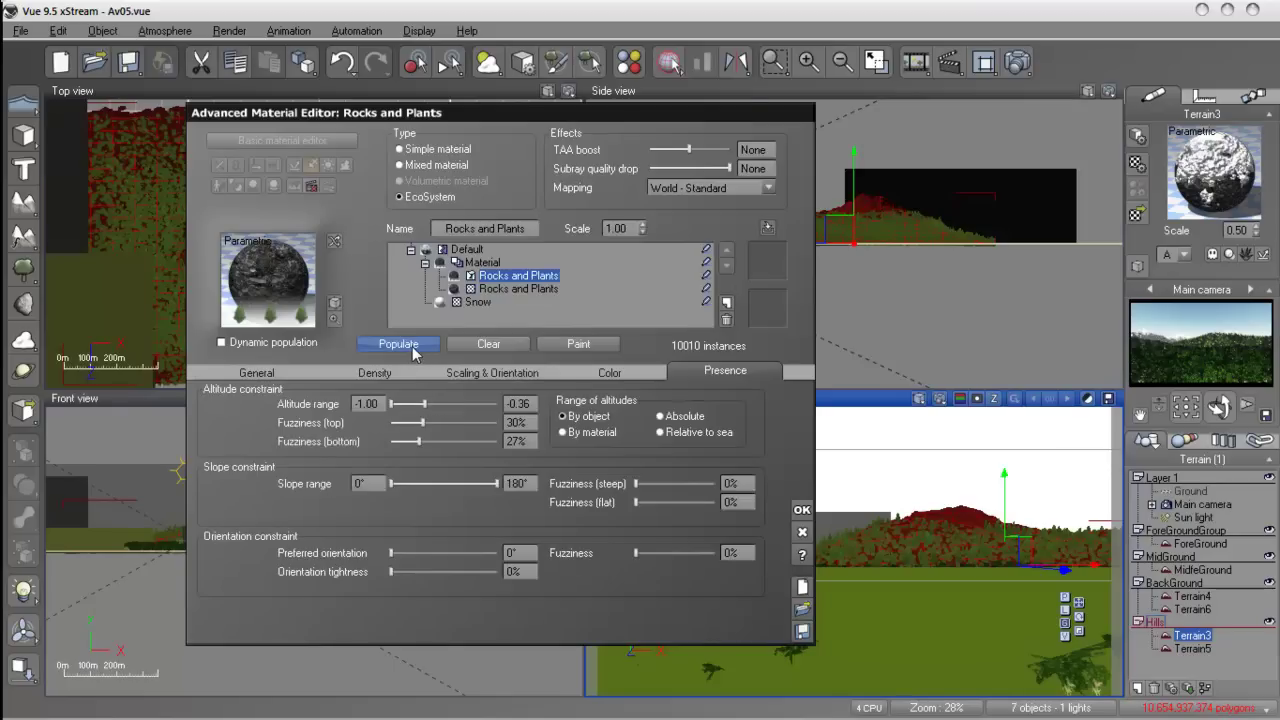
left_click(412, 345)
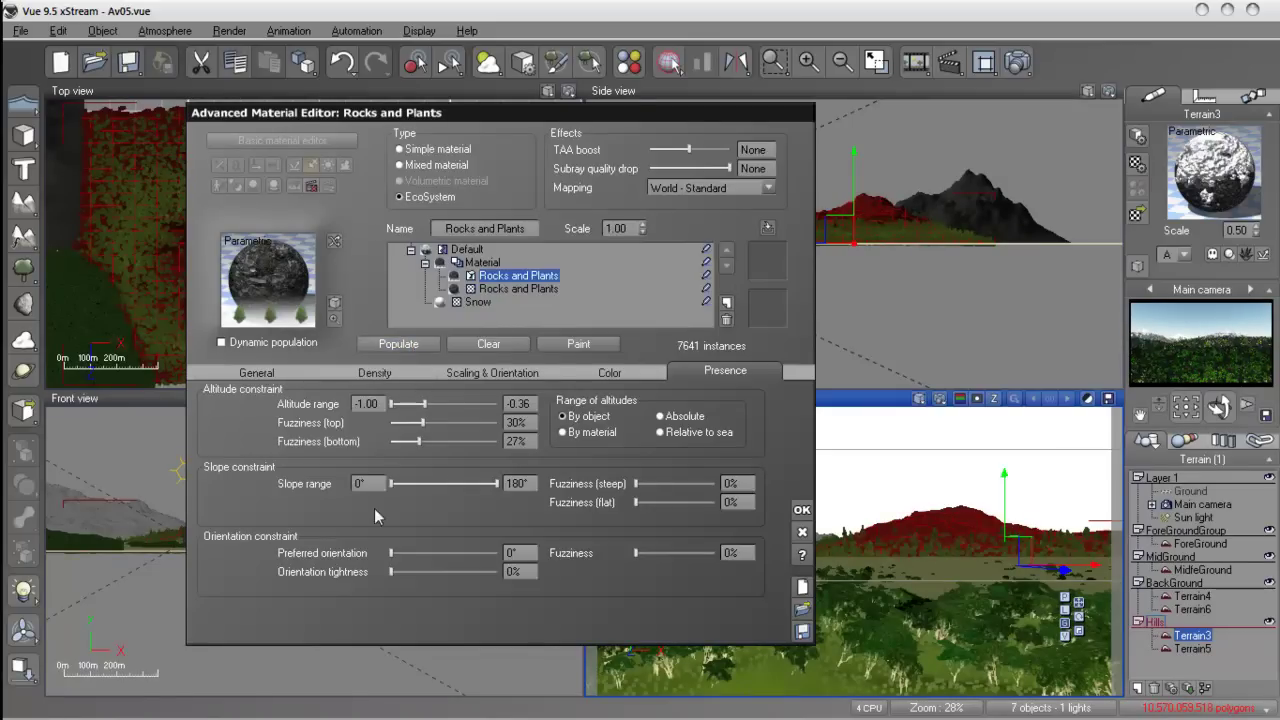
Step: Reduce the altitude constraint's top fuzziness to 13%, repopulate the spruces, and accept the material
mouse_move(421, 422)
left_mouse_down()
mouse_move(436, 422)
mouse_move(405, 422)
left_mouse_up()
left_click(417, 345)
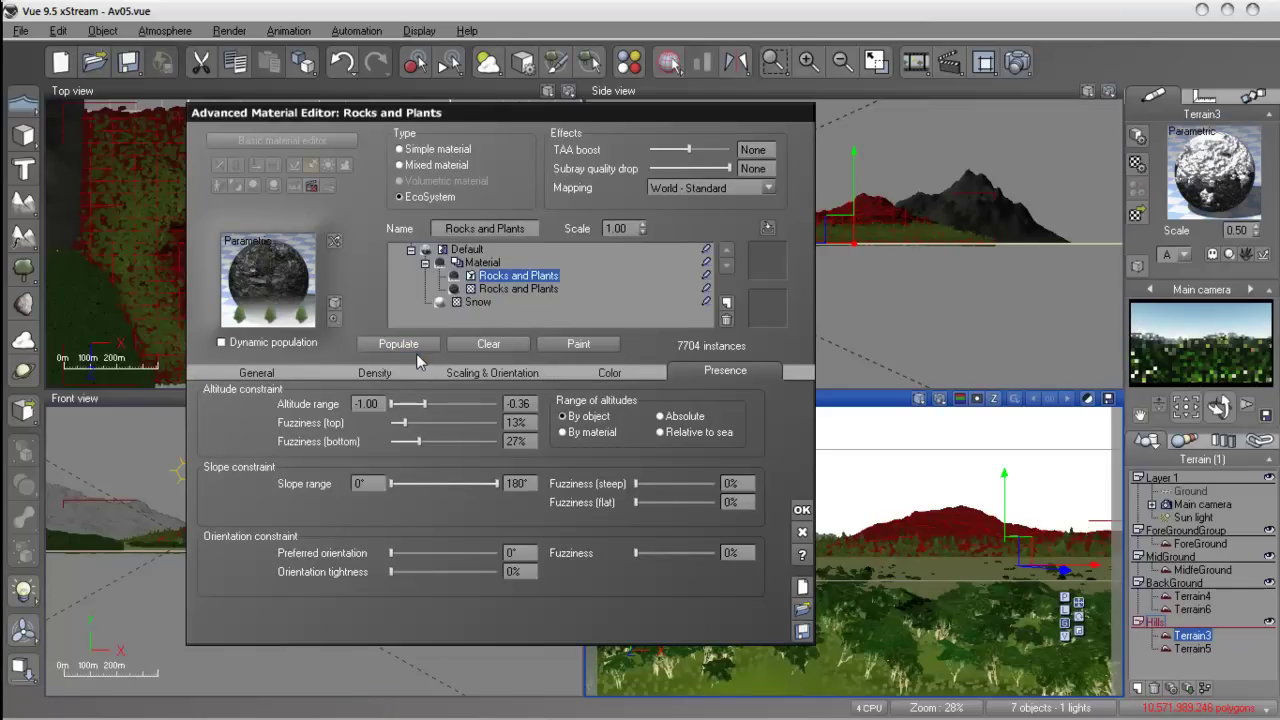
left_click(801, 512)
Step: Set the overall scale of Terrain3's material to 1.00
left_click(1237, 230)
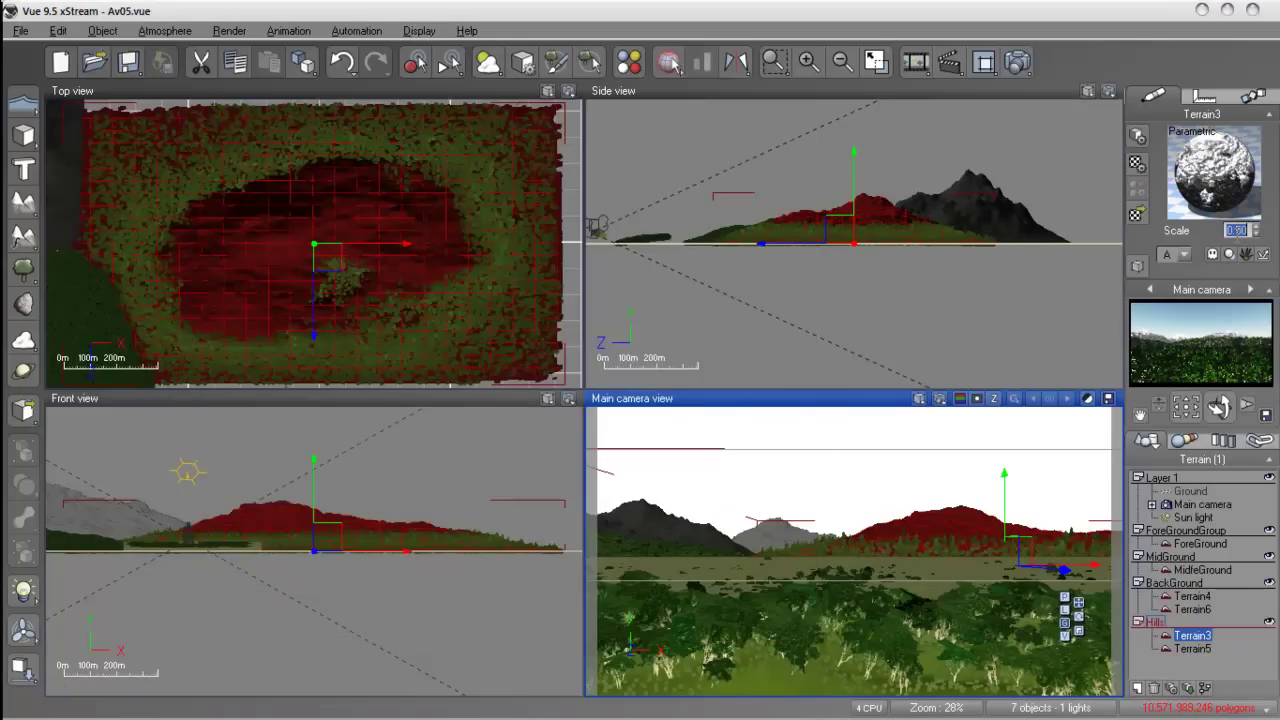
type("1")
key("Return")
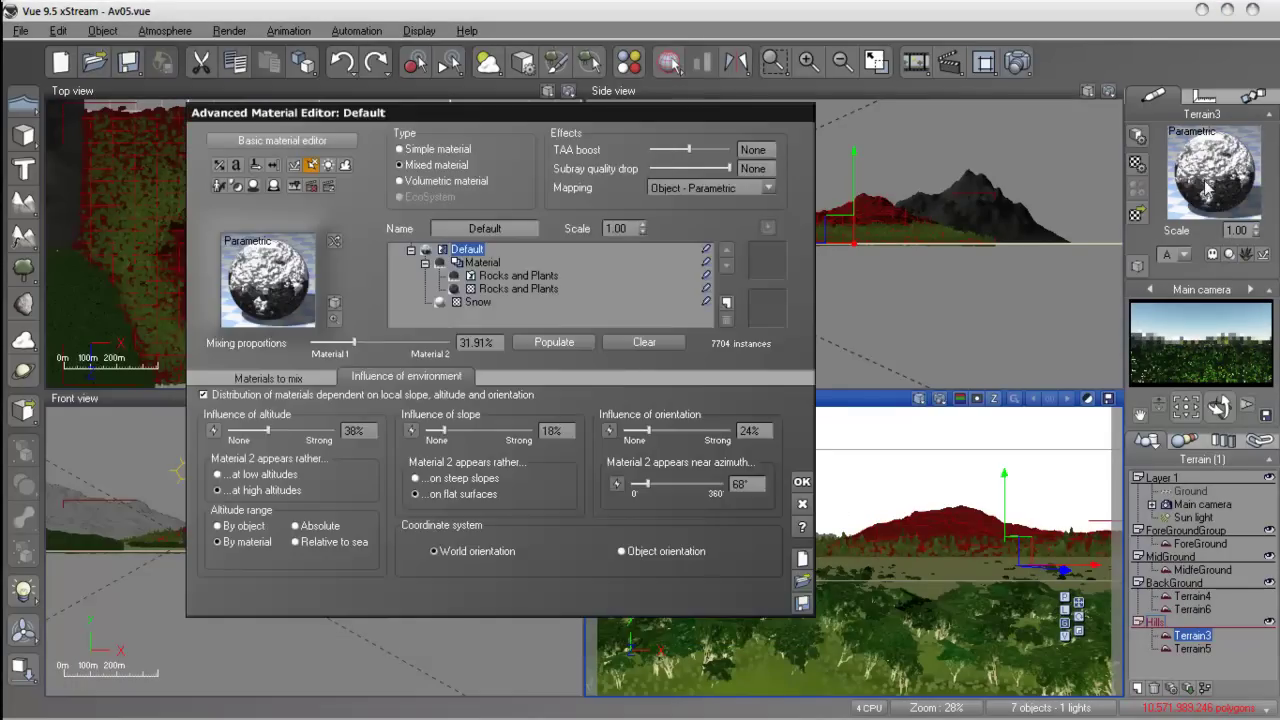
Step: Repopulate Terrain3's spruce EcoSystem at the new material scale, accept it, and test-render from the main camera
double_click(1210, 190)
left_click(510, 276)
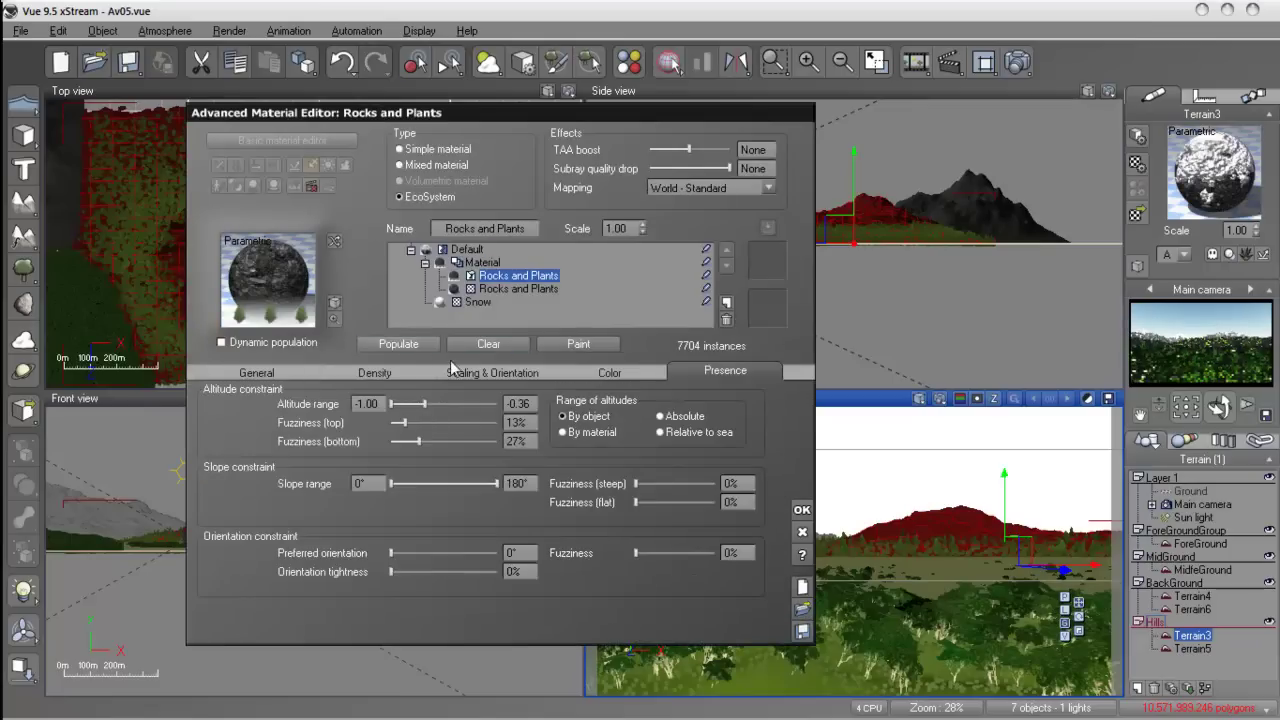
left_click(410, 346)
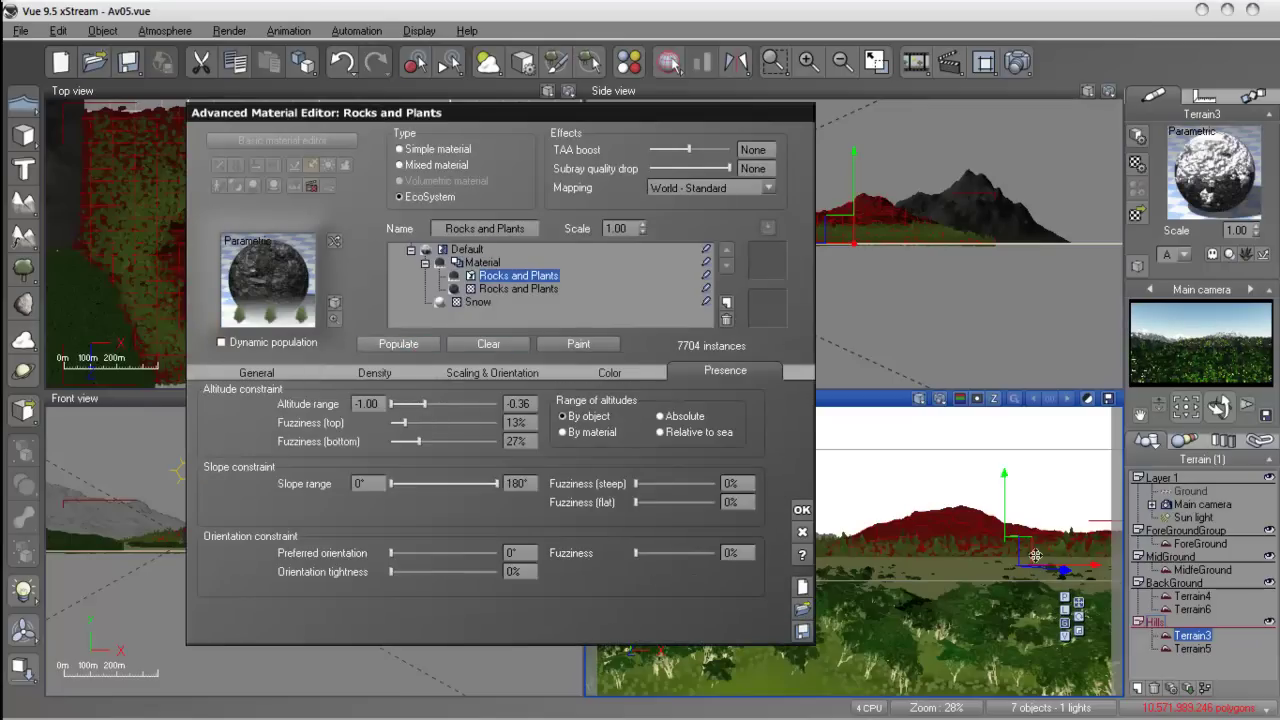
left_click(386, 348)
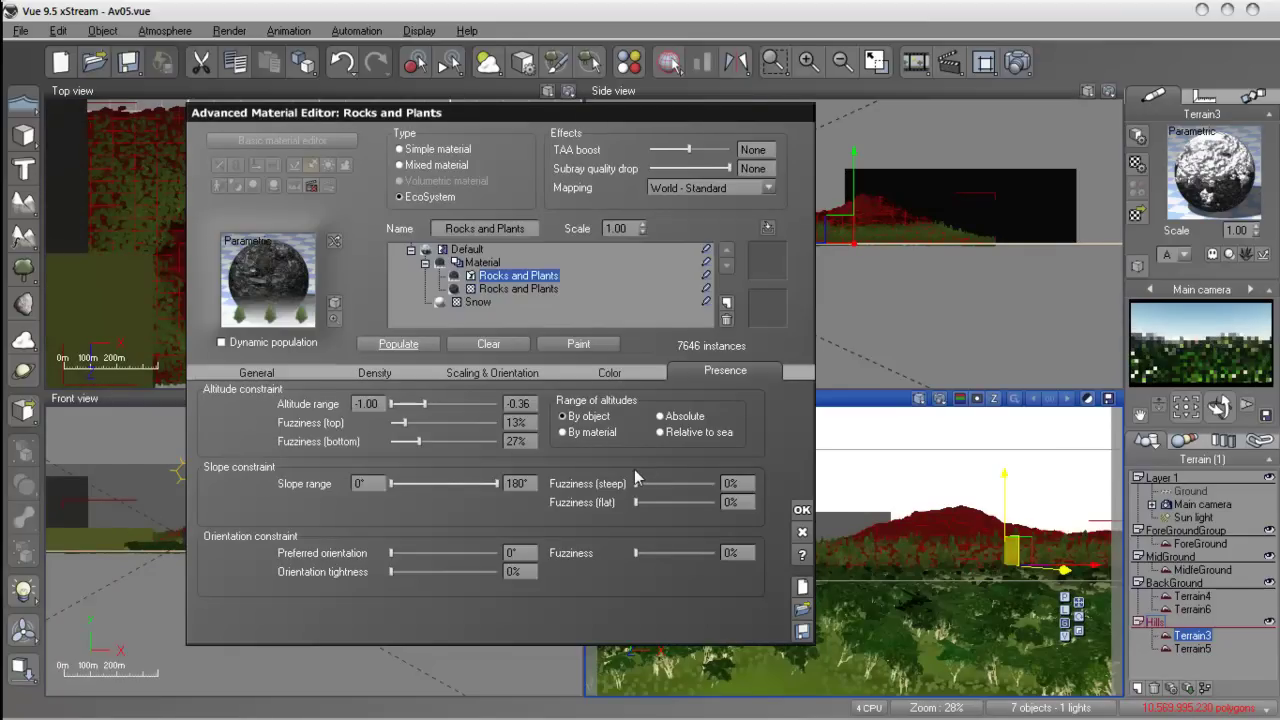
left_click(802, 511)
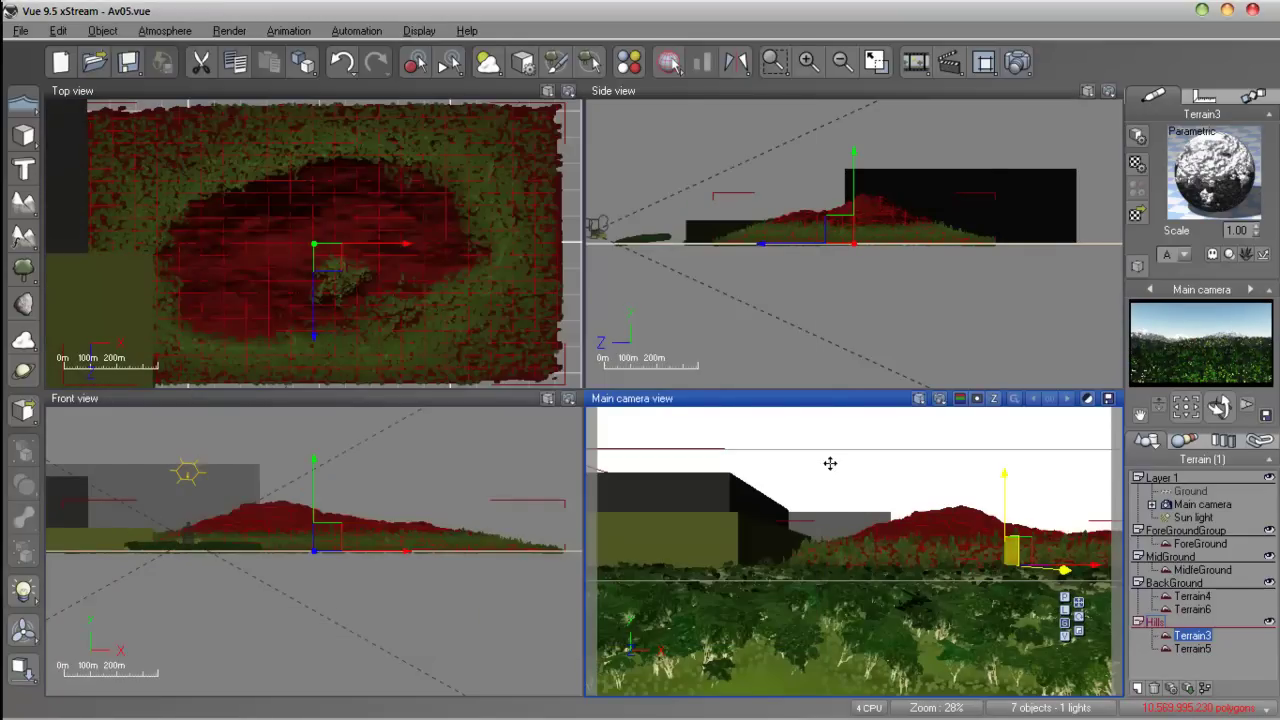
left_click(1018, 63)
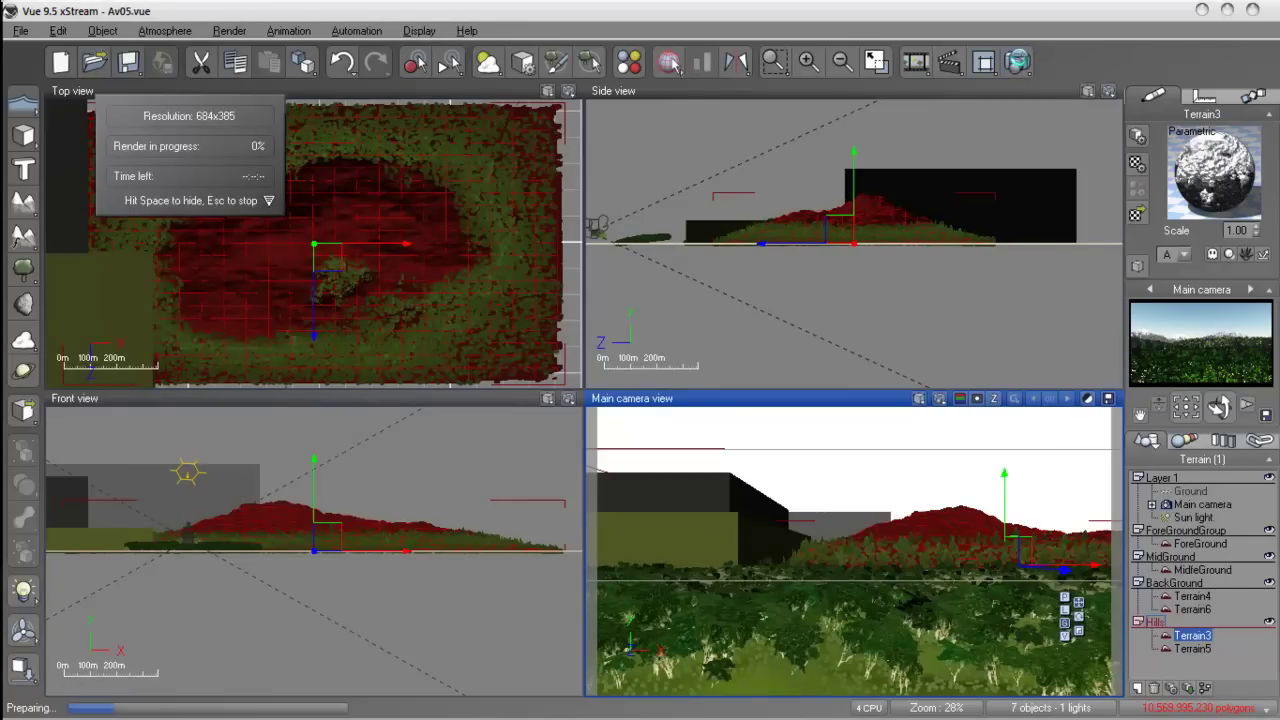